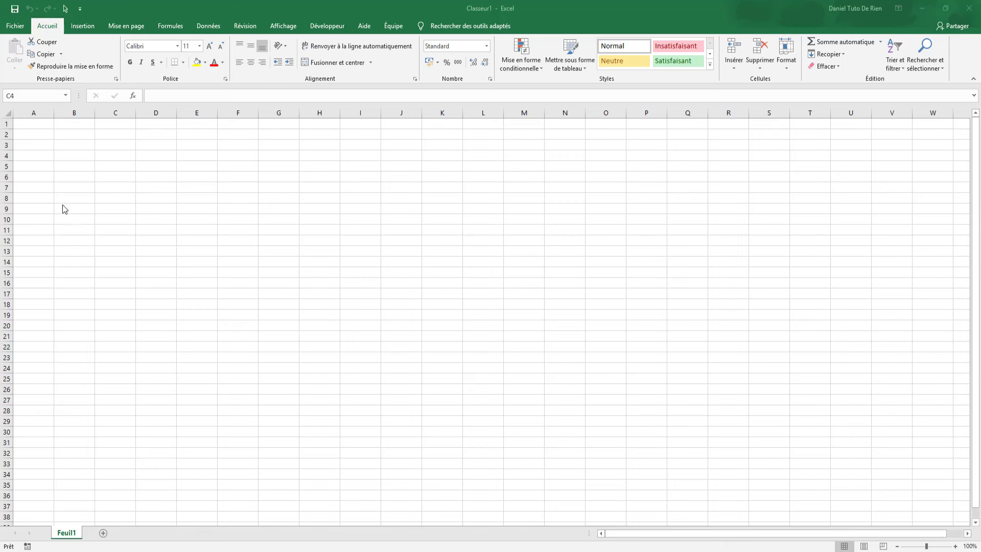
Step: Set the whole sheet's font size to 16
{"action": "left_click", "coordinate": [63, 153]}
{"action": "left_click", "coordinate": [7, 112]}
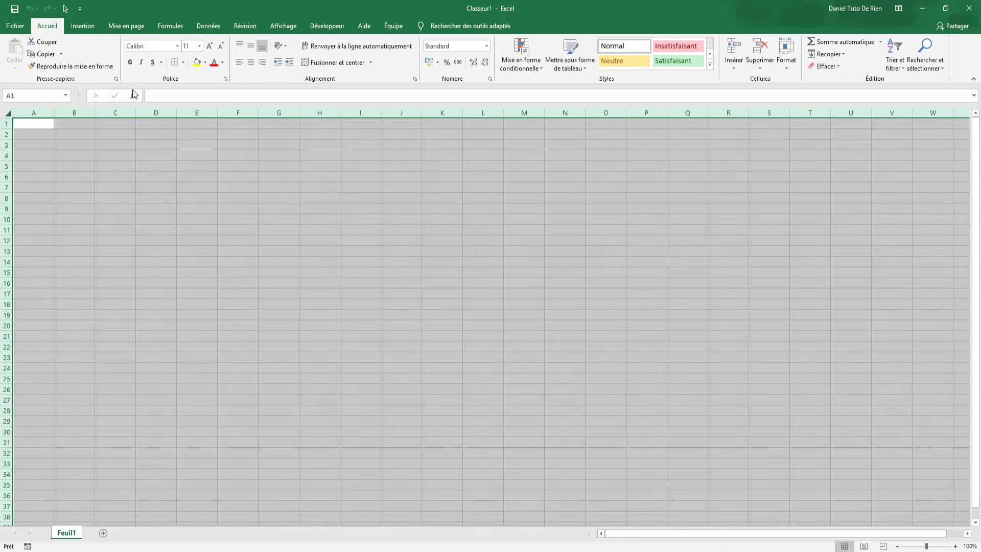
{"action": "left_click", "coordinate": [209, 46]}
{"action": "left_click", "coordinate": [210, 46]}
{"action": "left_click", "coordinate": [209, 46]}
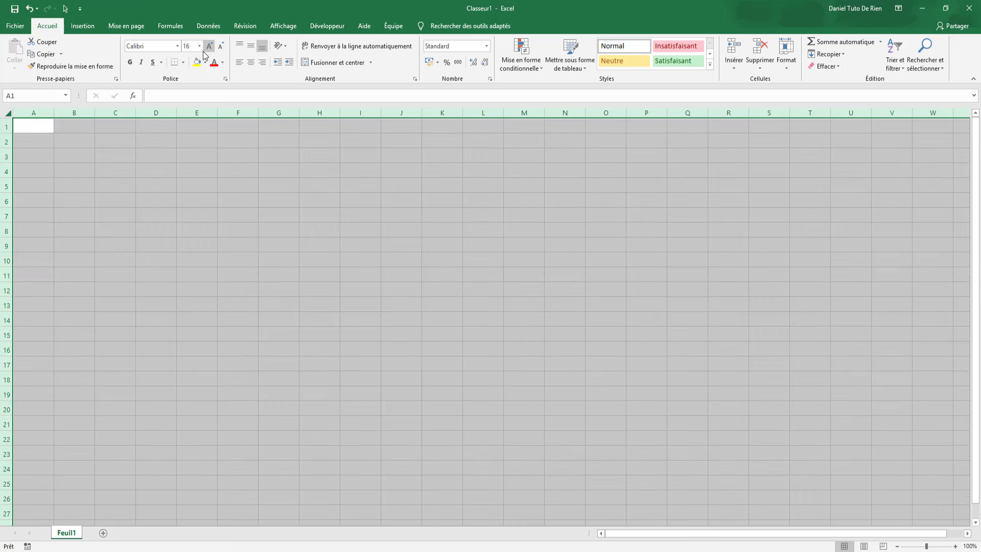
Step: Enter the headers Catégorie, dépense, bdugéter and % in B4:E4
{"action": "left_click", "coordinate": [74, 172]}
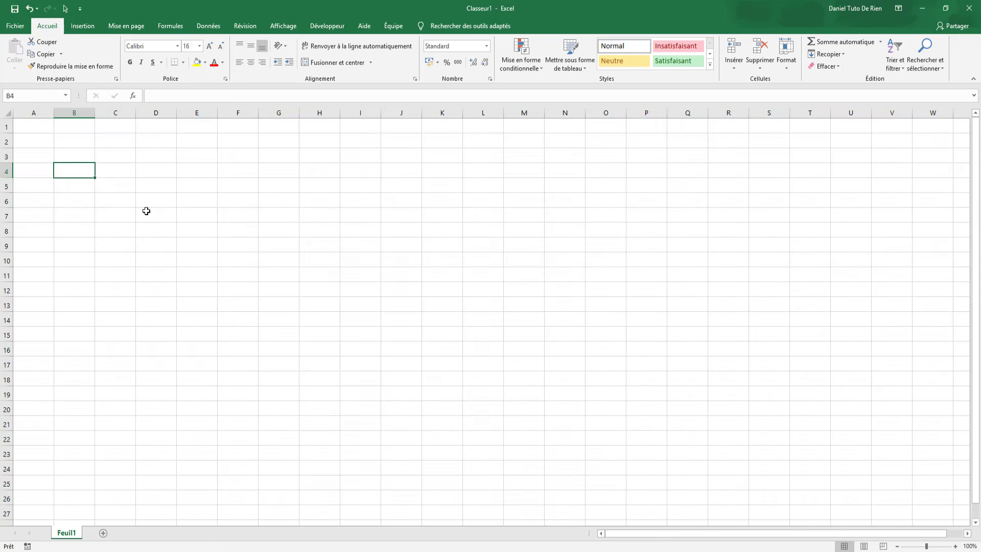
{"action": "type", "text": "Caté"}
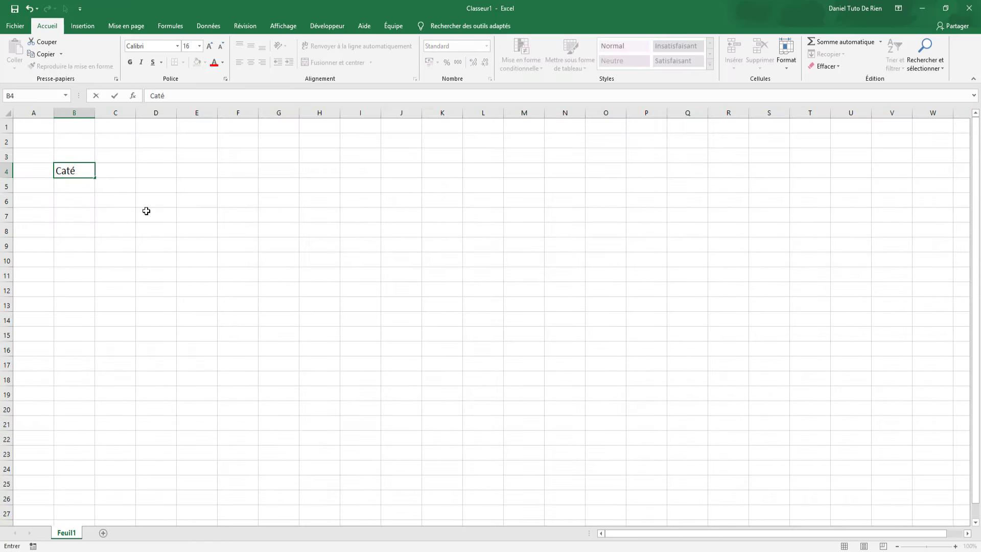
{"action": "type", "text": "go"}
{"action": "key", "text": "BackSpace"}
{"action": "type", "text": "orie"}
{"action": "key", "text": "Tab"}
{"action": "type", "text": "dé"}
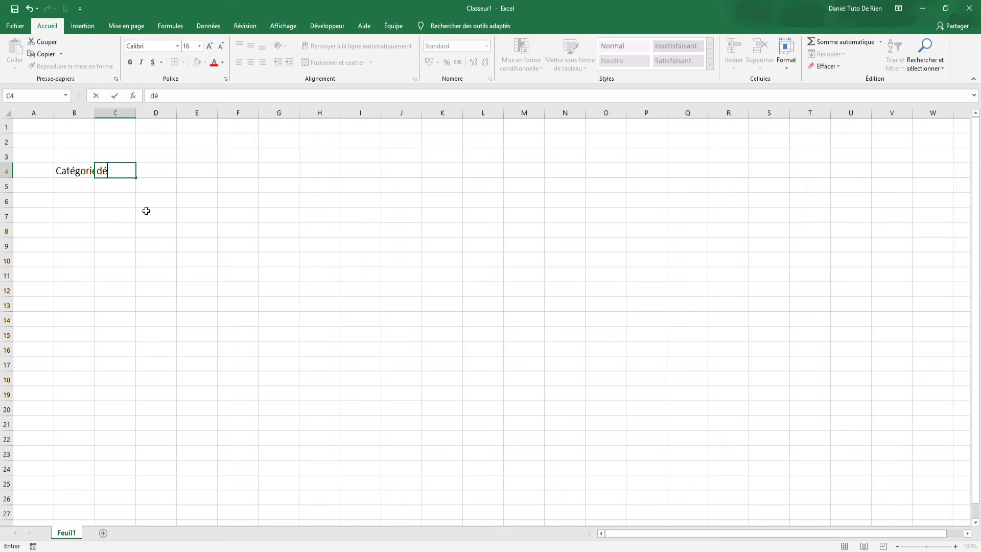
{"action": "type", "text": "pense"}
{"action": "key", "text": "Tab"}
{"action": "type", "text": "bdugéte"}
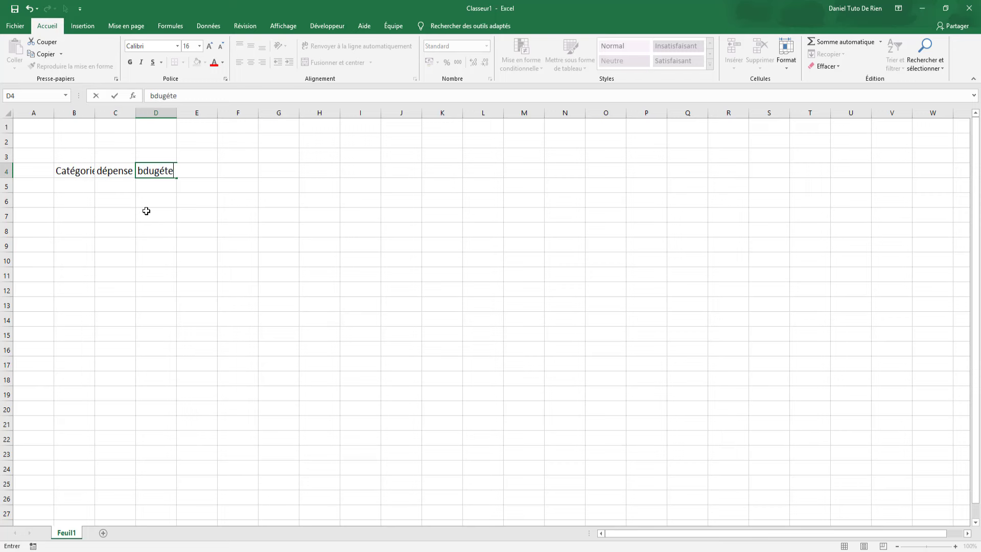
{"action": "type", "text": "r"}
{"action": "key", "text": "Tab"}
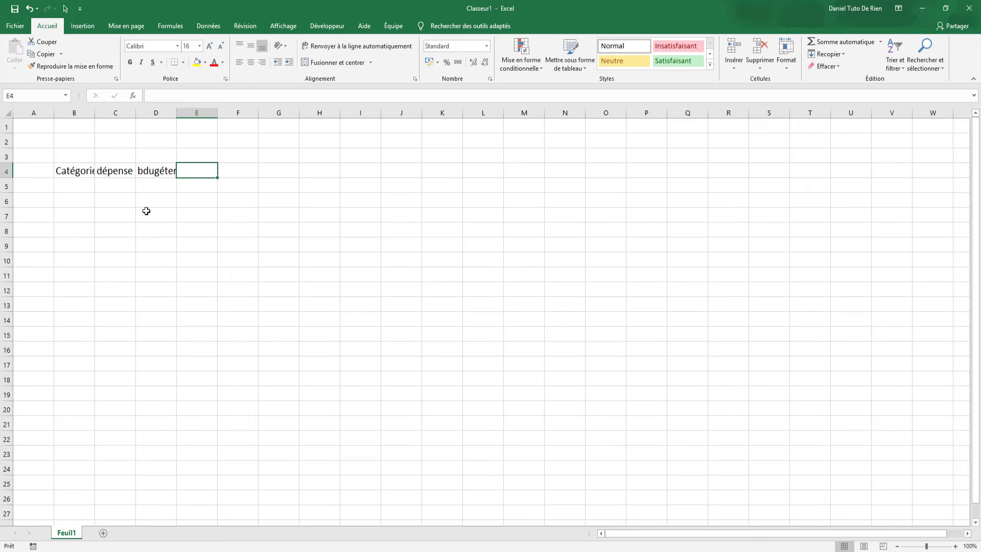
{"action": "type", "text": "%"}
{"action": "key", "text": "Return"}
Step: Widen columns B through E to the same larger width
{"action": "left_click", "coordinate": [86, 169]}
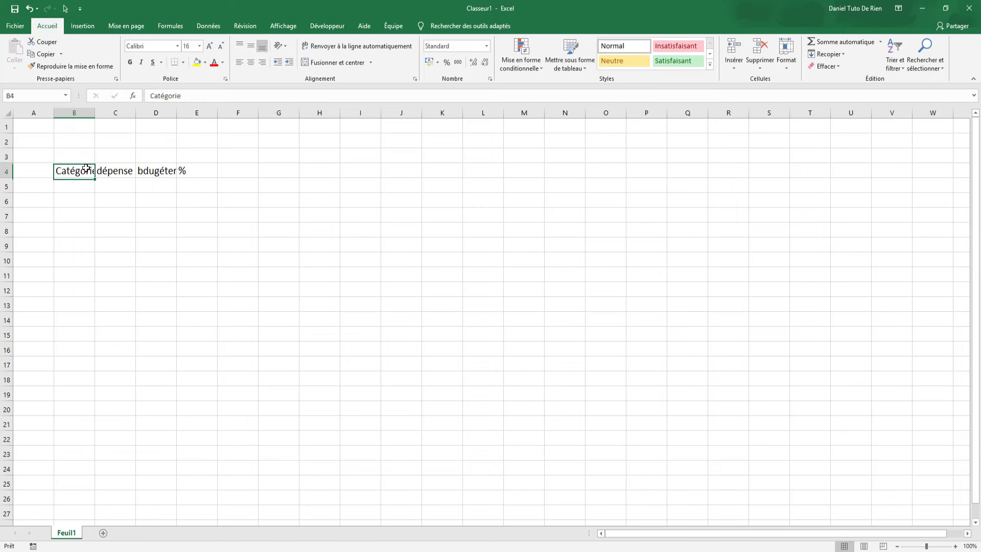
{"action": "left_click_drag", "start_coordinate": [87, 169], "coordinate": [184, 170]}
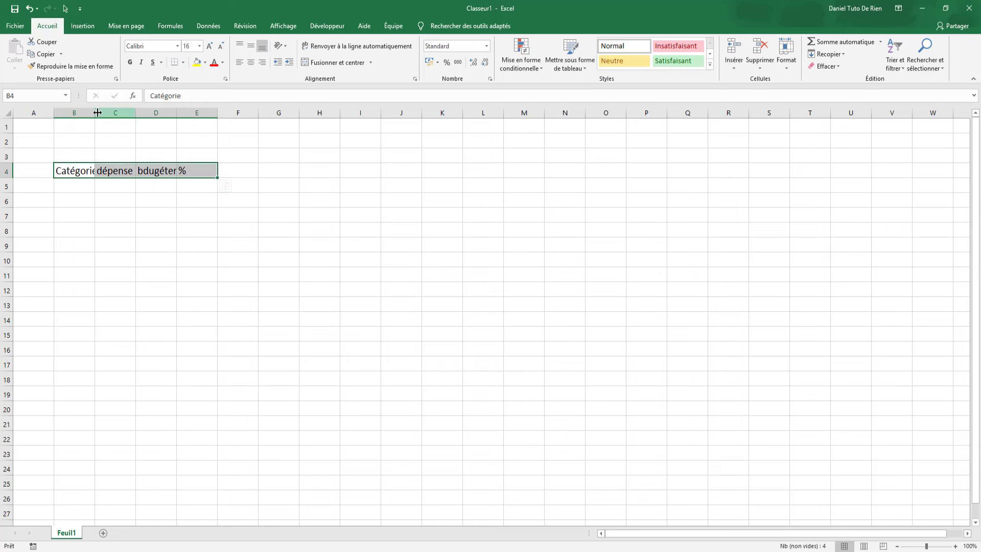
{"action": "mouse_move", "coordinate": [97, 112]}
{"action": "left_mouse_down"}
{"action": "mouse_move", "coordinate": [214, 114]}
{"action": "mouse_move", "coordinate": [80, 113]}
{"action": "mouse_move", "coordinate": [124, 112]}
{"action": "left_mouse_up"}
{"action": "left_click", "coordinate": [177, 214]}
{"action": "left_click", "coordinate": [153, 213]}
{"action": "left_click", "coordinate": [113, 189]}
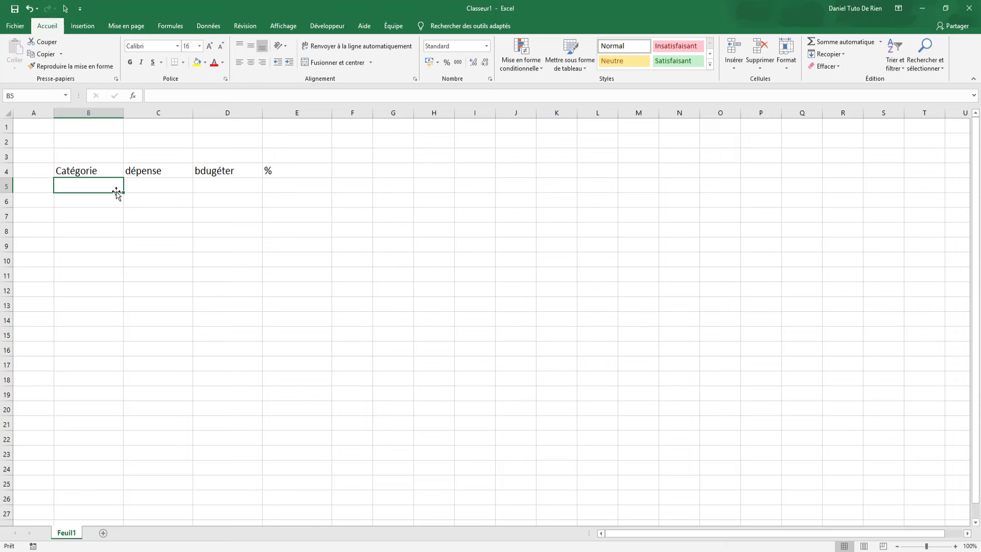
Step: List the categories courses, Habitation, transport, Loisir, assurance and vêtement in B5:B10
{"action": "type", "text": "course"}
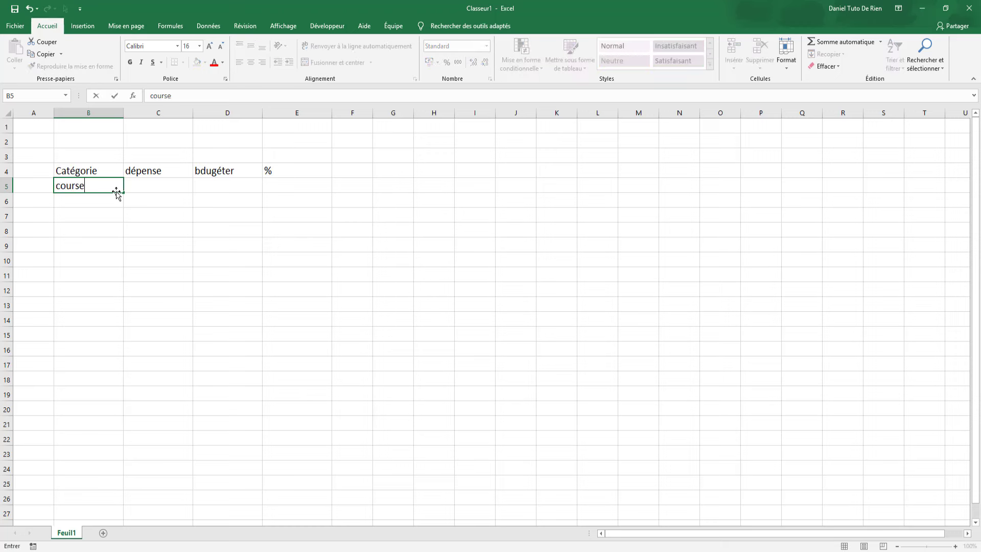
{"action": "type", "text": "s"}
{"action": "key", "text": "Return"}
{"action": "type", "text": "Habi"}
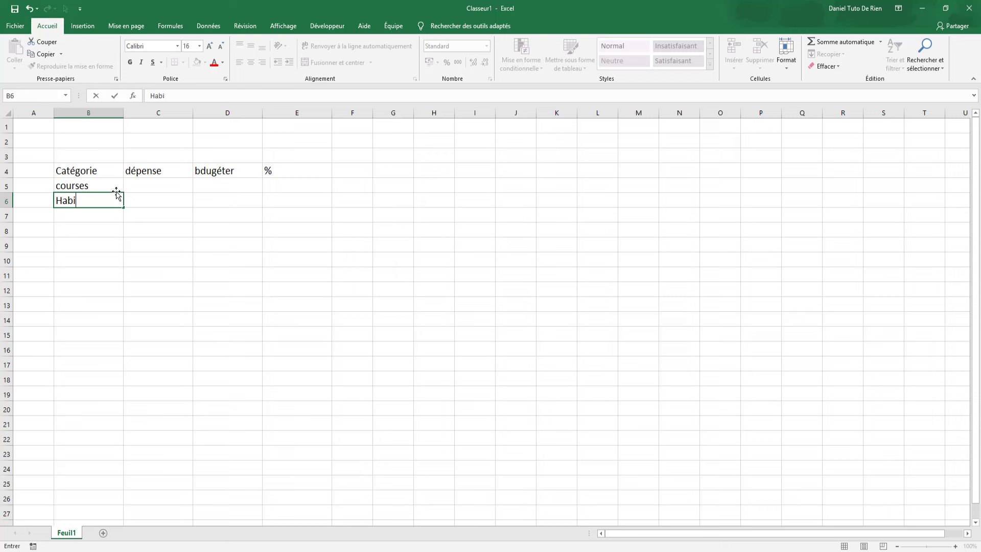
{"action": "type", "text": "tation"}
{"action": "key", "text": "Return"}
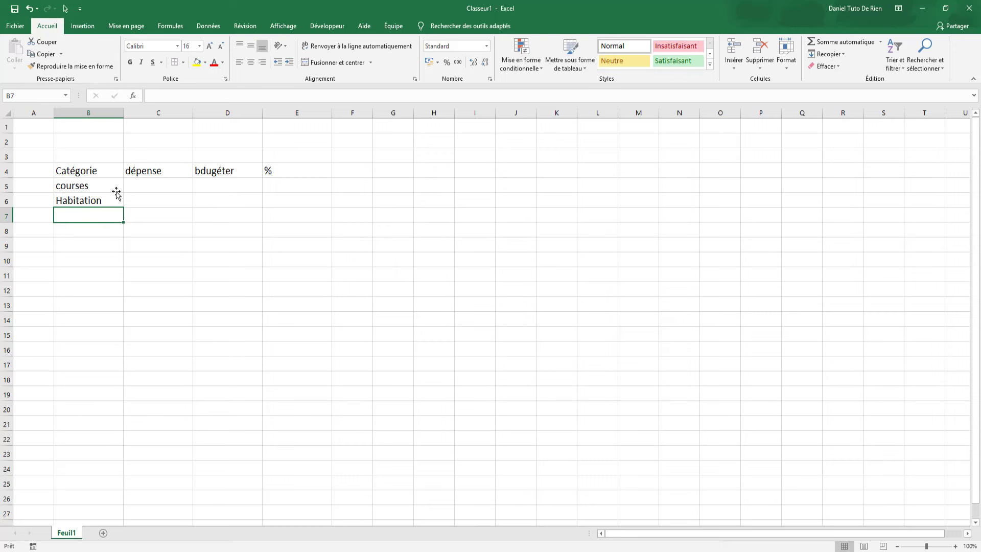
{"action": "type", "text": "trans"}
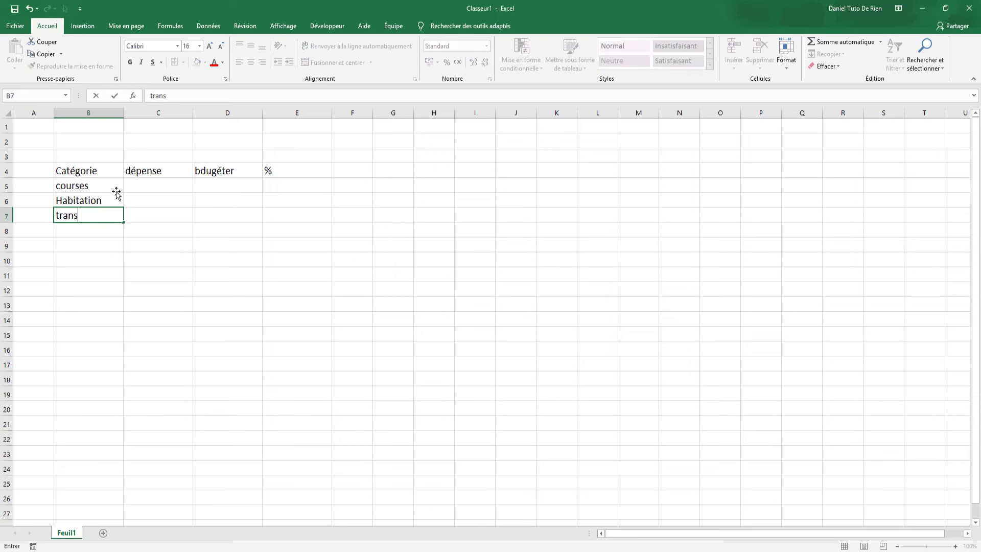
{"action": "type", "text": "port"}
{"action": "key", "text": "Return"}
{"action": "type", "text": "Loisi"}
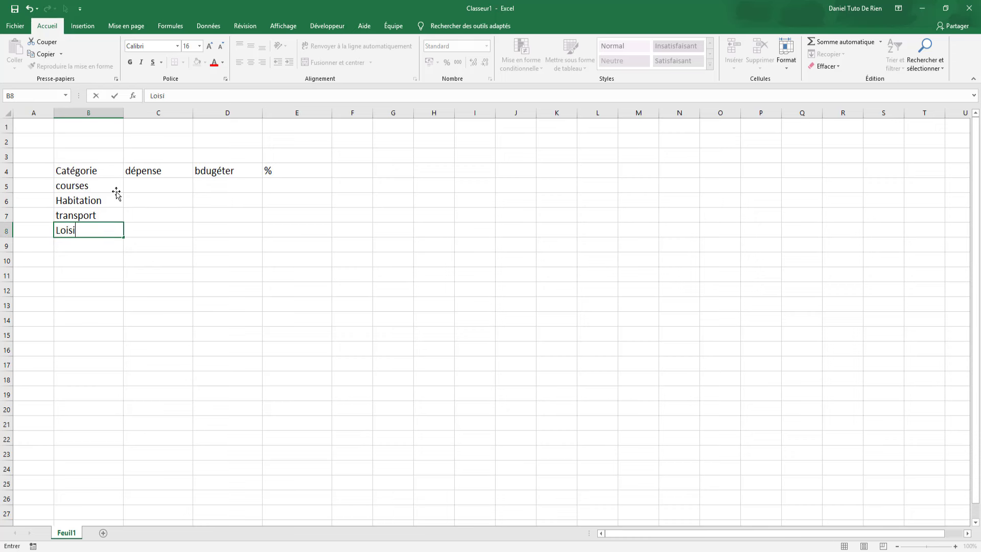
{"action": "type", "text": "r"}
{"action": "key", "text": "Return"}
{"action": "type", "text": "ass"}
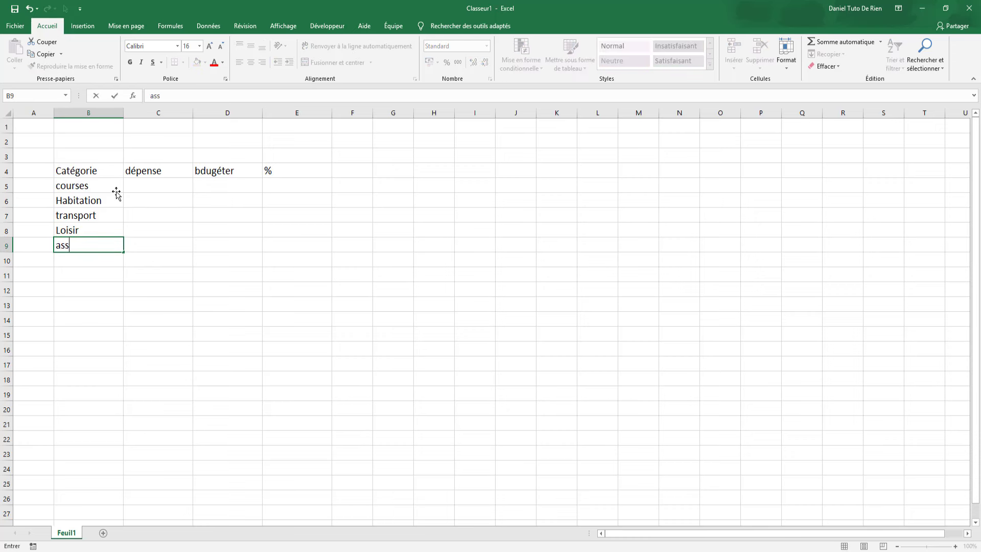
{"action": "type", "text": "urance"}
{"action": "key", "text": "Return"}
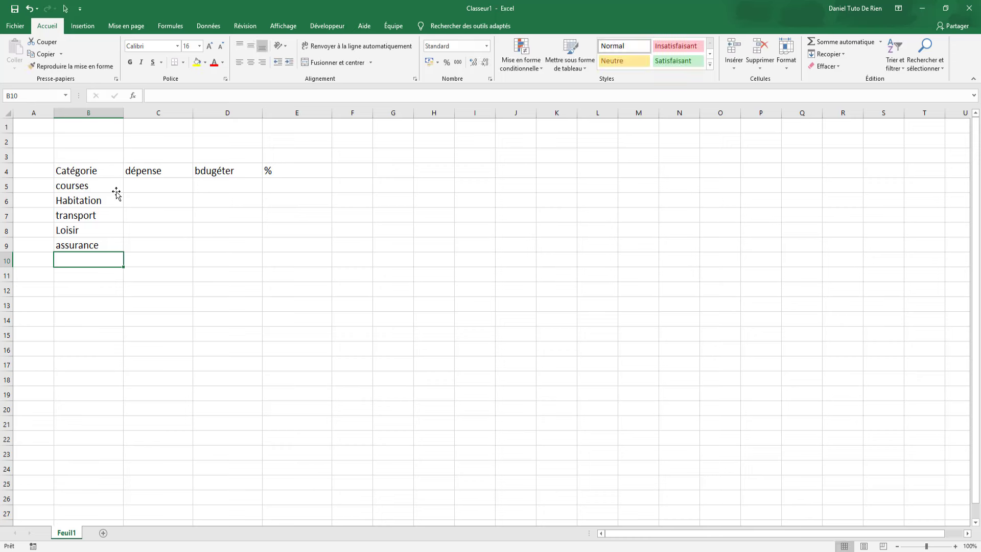
{"action": "type", "text": "vie"}
{"action": "key", "text": "BackSpace"}
{"action": "key", "text": "BackSpace"}
{"action": "type", "text": "ê"}
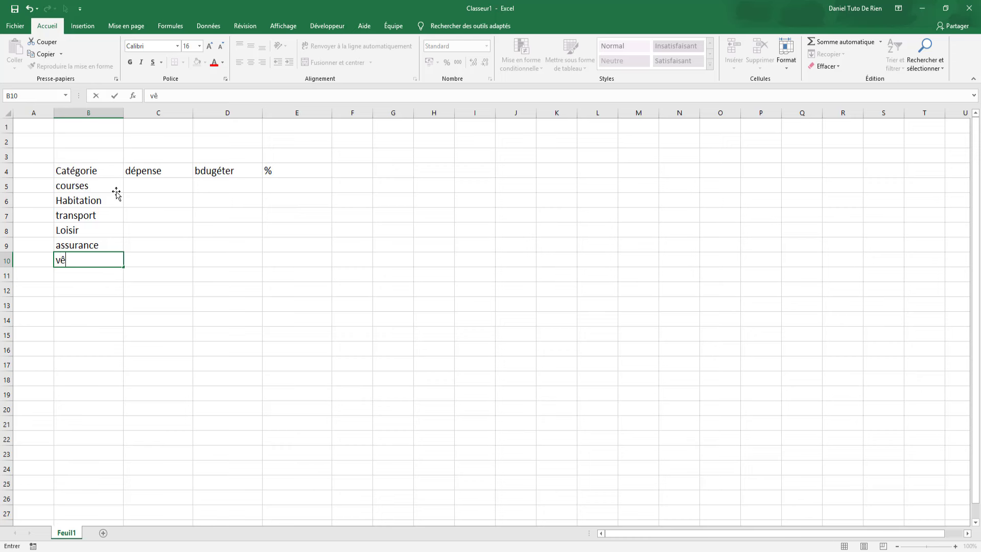
{"action": "type", "text": "temen"}
{"action": "type", "text": "t"}
{"action": "key", "text": "Right"}
{"action": "key", "text": "Right"}
Step: Enter the budgets 500, 760, 200, 150, 100 and 200 in D5:D10
{"action": "key", "text": "Up"}
{"action": "key", "text": "Up"}
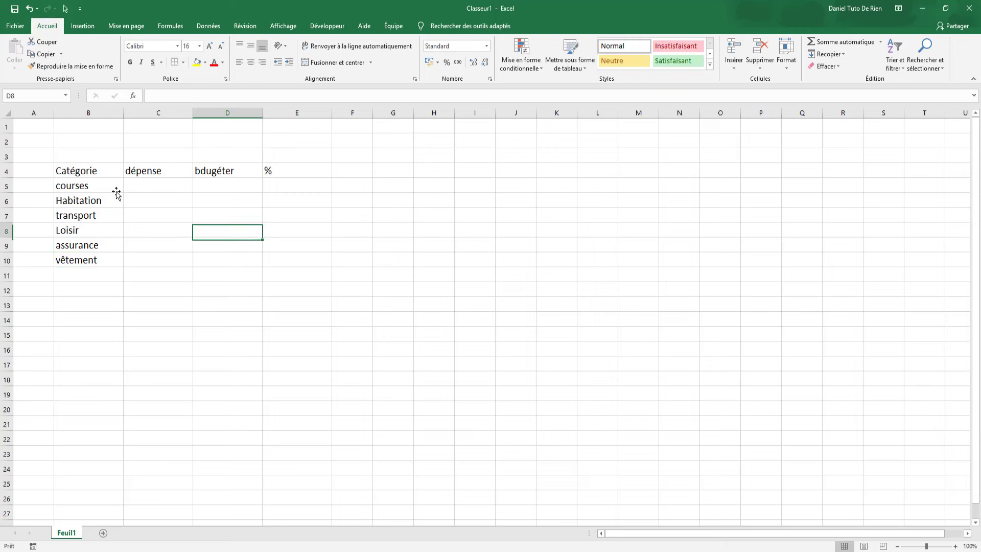
{"action": "key", "text": "Up"}
{"action": "key", "text": "Up"}
{"action": "key", "text": "Up"}
{"action": "type", "text": "50"}
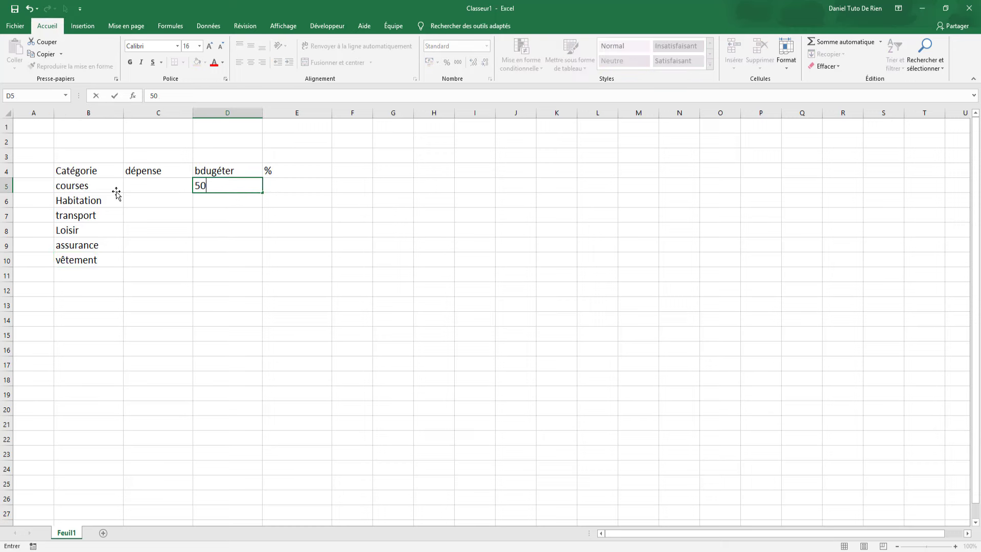
{"action": "type", "text": "0"}
{"action": "key", "text": "Return"}
{"action": "type", "text": "760"}
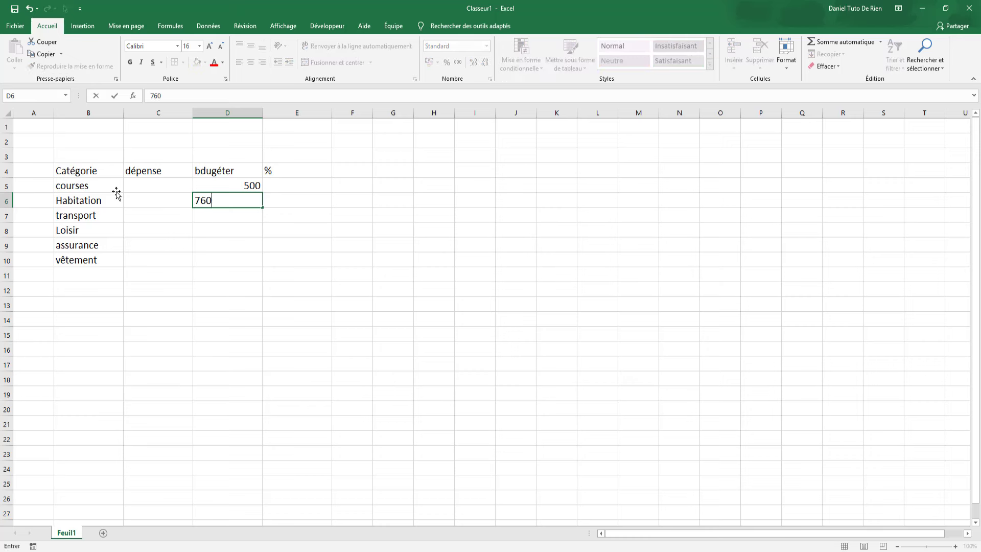
{"action": "key", "text": "Return"}
{"action": "type", "text": "200"}
{"action": "key", "text": "Return"}
{"action": "type", "text": "1"}
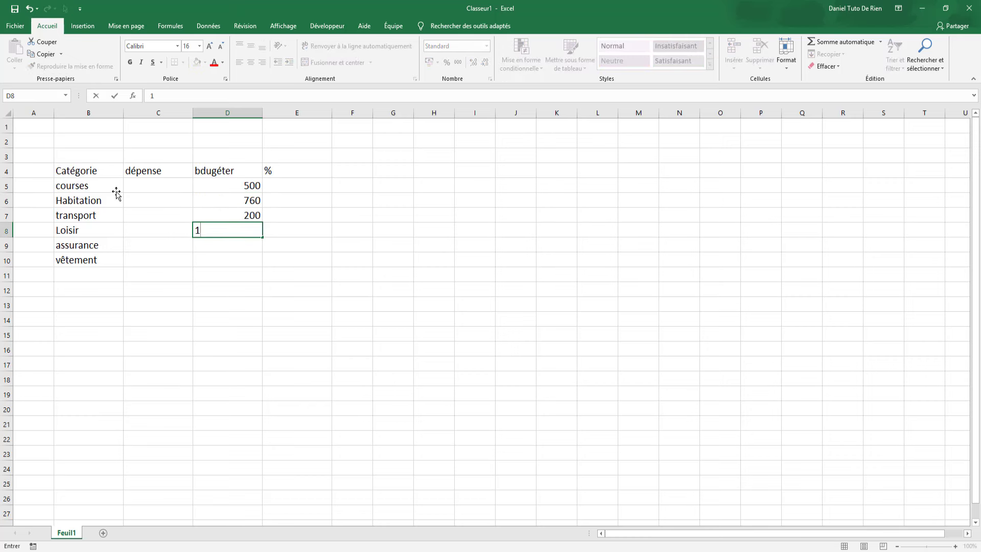
{"action": "type", "text": "50"}
{"action": "key", "text": "Return"}
{"action": "type", "text": "100"}
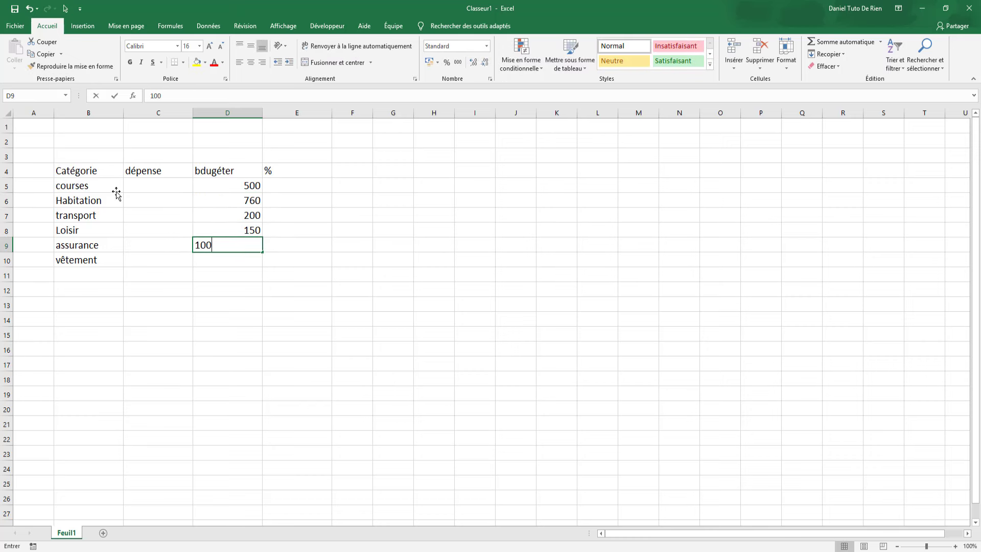
{"action": "key", "text": "Return"}
{"action": "type", "text": "200"}
{"action": "key", "text": "ctrl+Return"}
{"action": "key", "text": "Return"}
Step: Format the budget amounts D5:D10 as euro currency
{"action": "left_click_drag", "start_coordinate": [240, 186], "coordinate": [248, 260]}
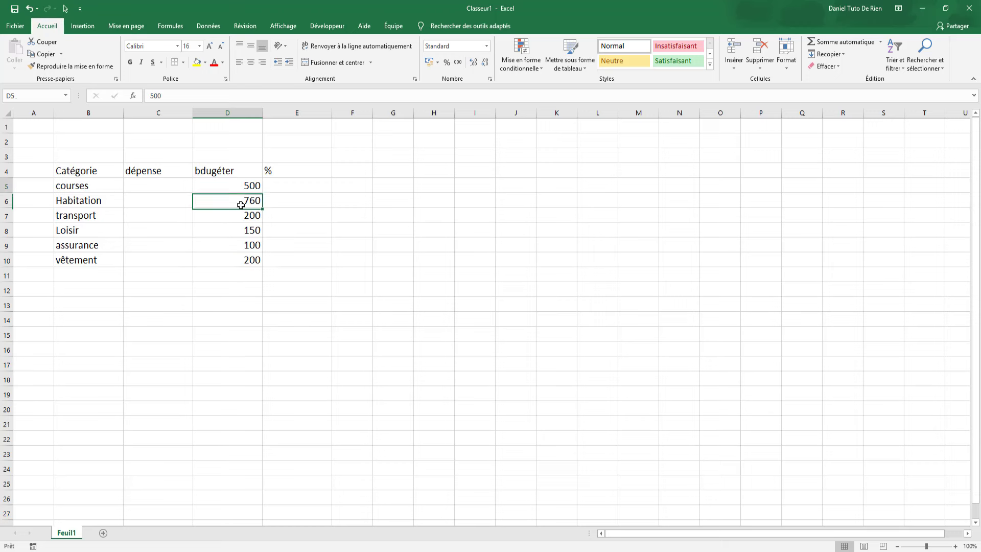
{"action": "left_click", "coordinate": [429, 62]}
{"action": "left_click", "coordinate": [434, 230]}
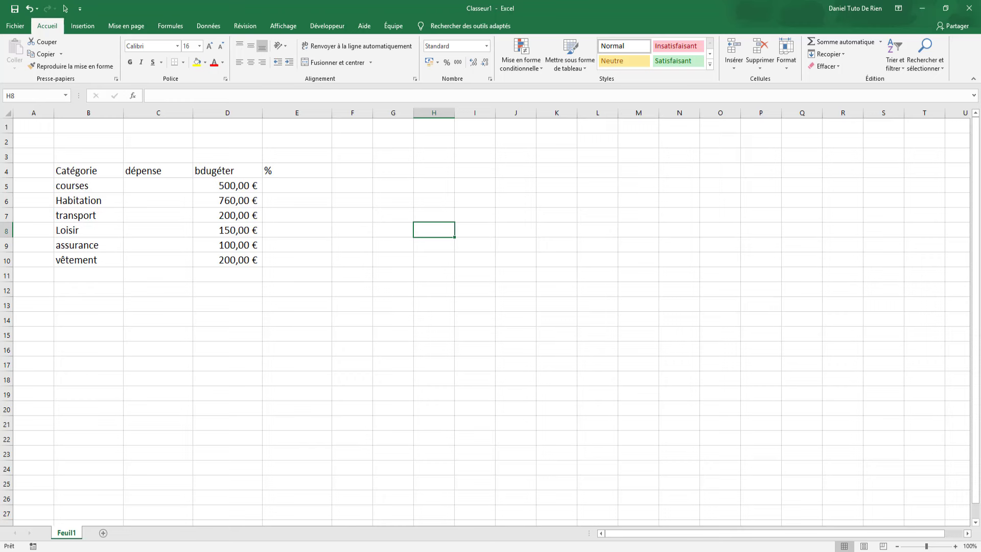
Step: Enter the formula =C5/D5 in E5 to compare spending to budget
{"action": "left_click", "coordinate": [325, 197]}
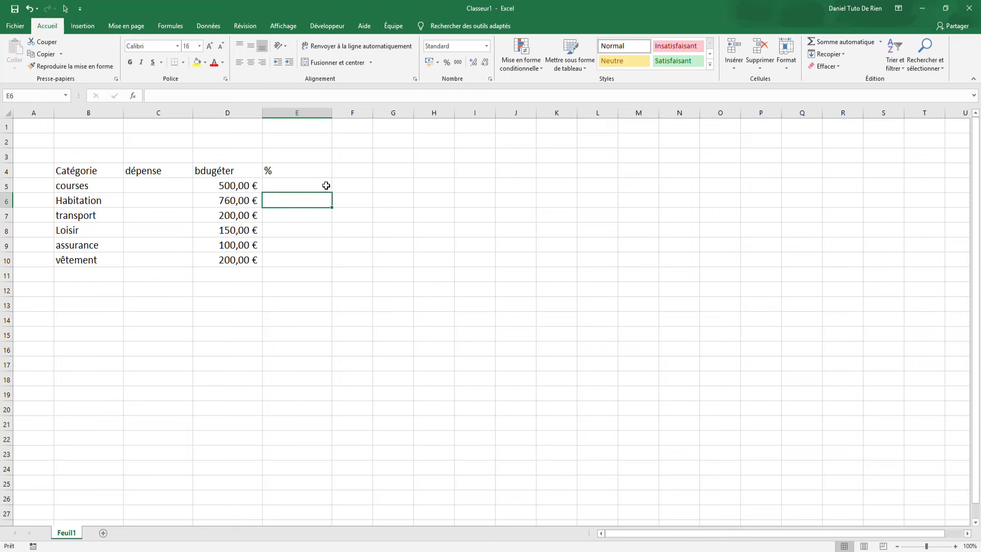
{"action": "left_click", "coordinate": [269, 184]}
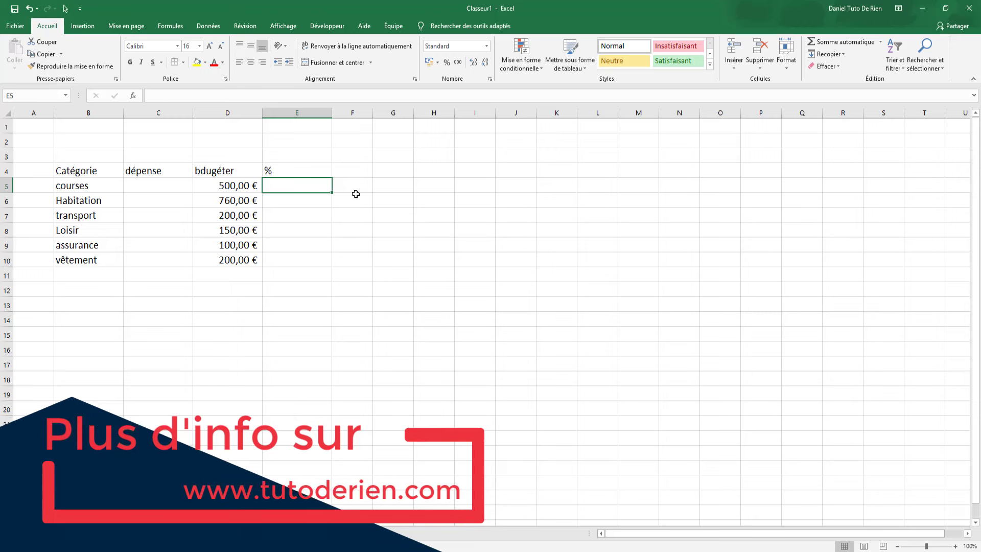
{"action": "type", "text": "="}
{"action": "key", "text": "Left"}
{"action": "key", "text": "Left"}
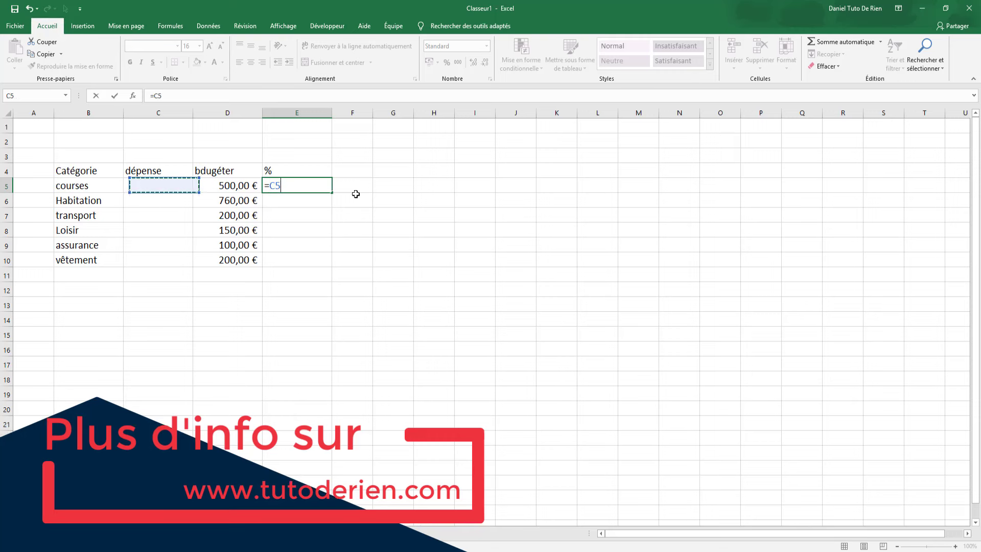
{"action": "type", "text": "/"}
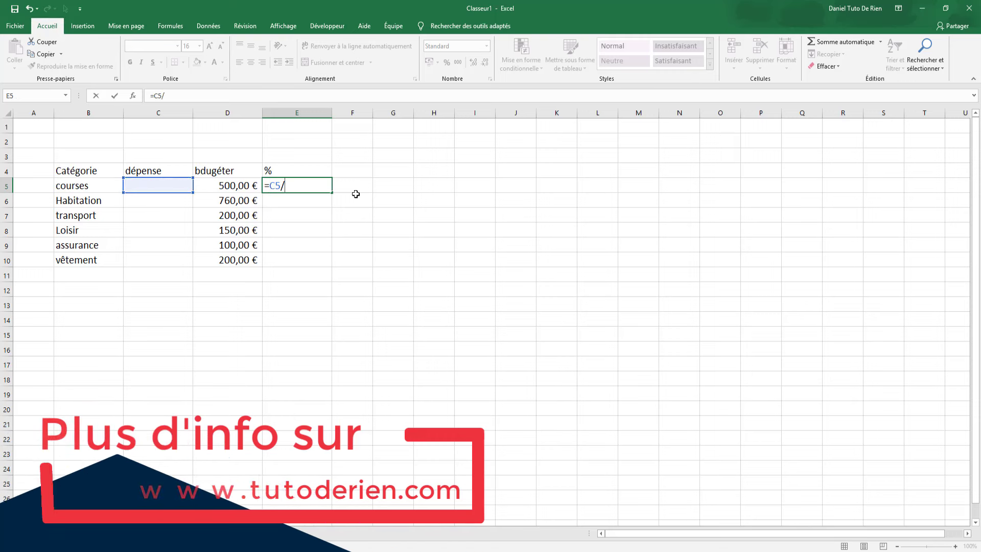
{"action": "key", "text": "Left"}
{"action": "key", "text": "Return"}
Step: Format E5 as a percentage and fill the formula down to E10
{"action": "left_click", "coordinate": [278, 187]}
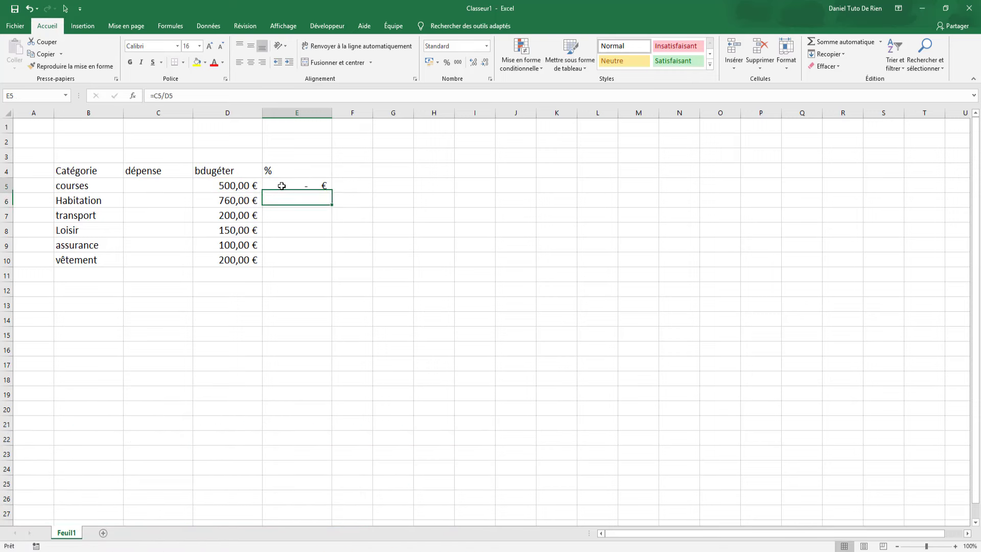
{"action": "left_click", "coordinate": [446, 62]}
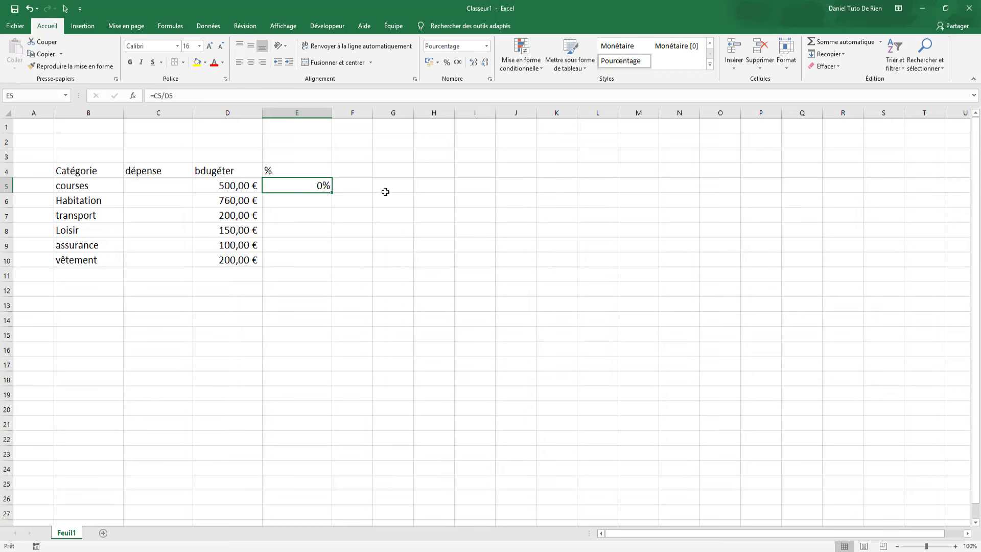
{"action": "left_click_drag", "start_coordinate": [330, 192], "coordinate": [323, 262]}
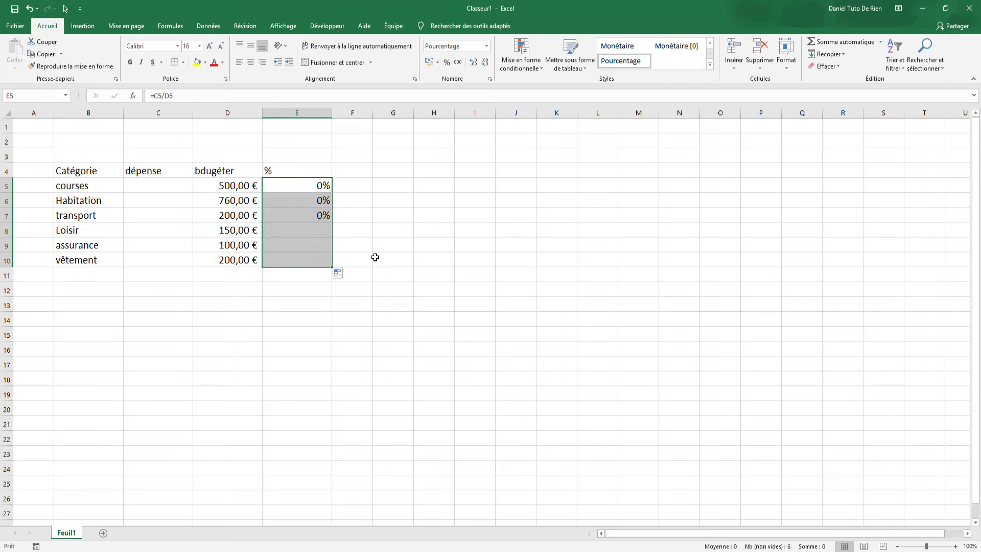
{"action": "left_click_drag", "start_coordinate": [76, 168], "coordinate": [301, 260]}
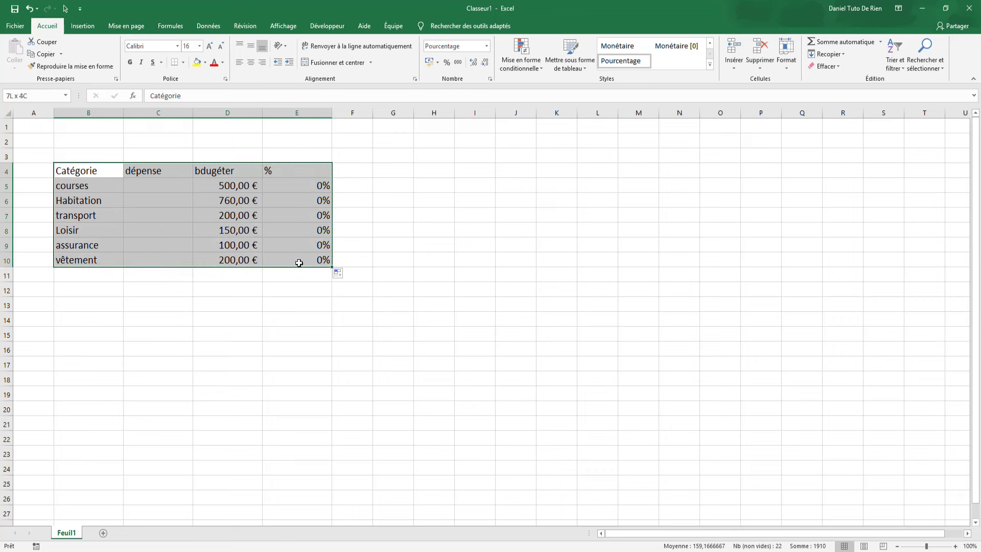
Step: Convert the range B4:E10 into a table with headers
{"action": "left_click", "coordinate": [82, 25]}
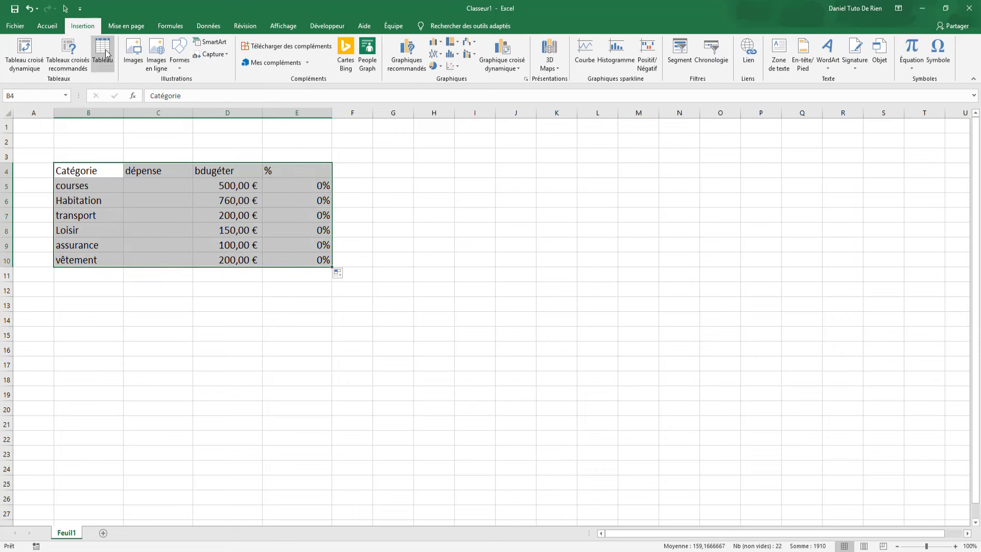
{"action": "left_click", "coordinate": [102, 51]}
{"action": "left_click", "coordinate": [645, 368]}
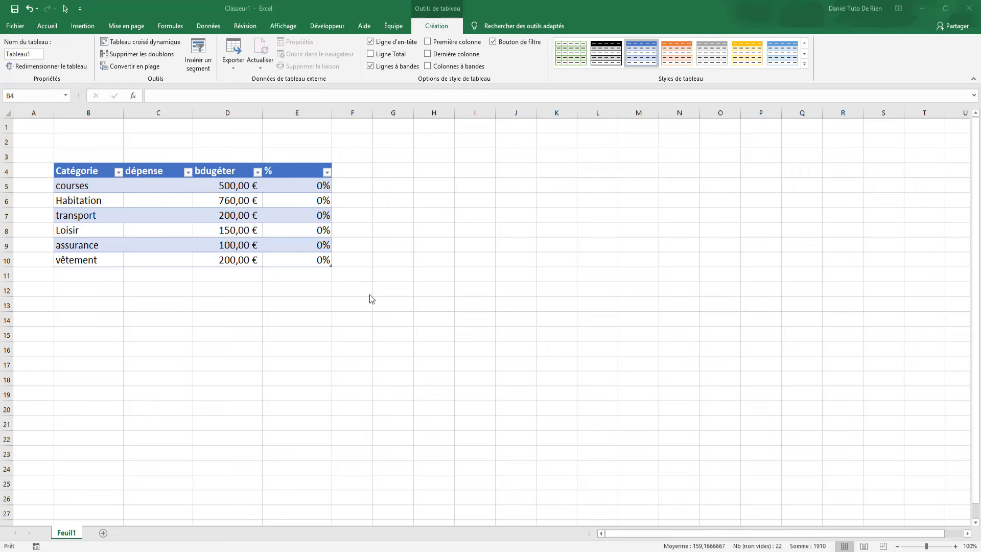
Step: Enter the spending amounts 450, 750, 150, 120, 75 and 89 in C5:C10
{"action": "left_click", "coordinate": [146, 185]}
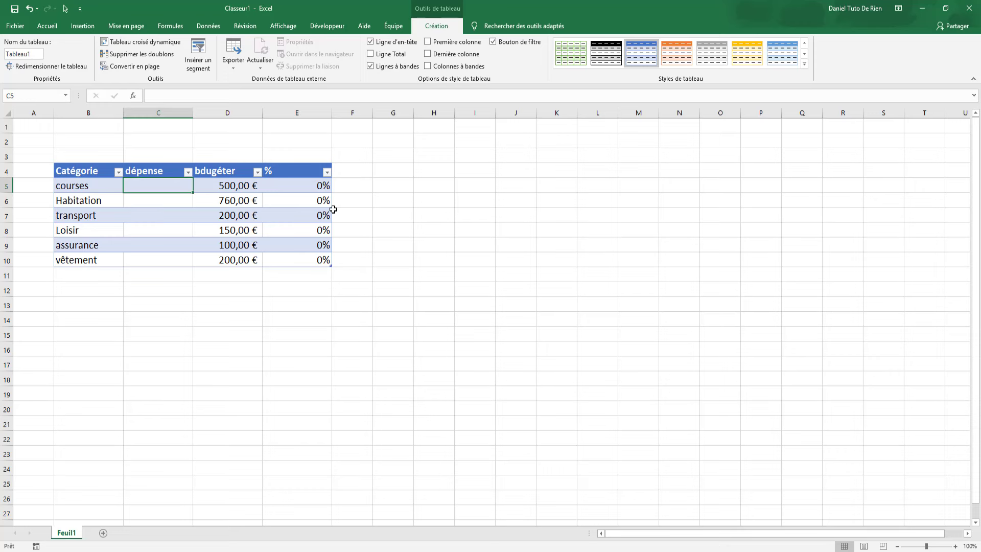
{"action": "type", "text": "450"}
{"action": "key", "text": "Return"}
{"action": "type", "text": "7"}
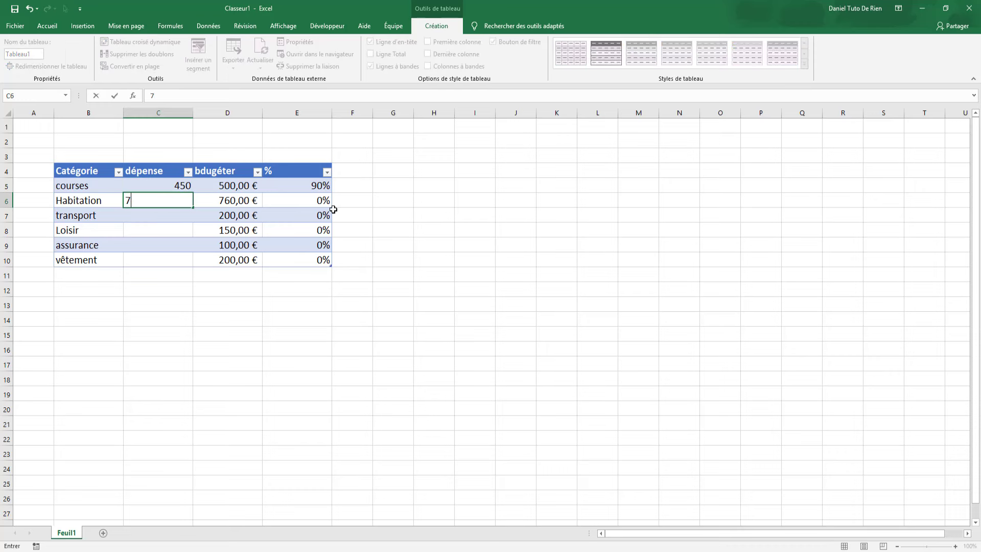
{"action": "type", "text": "50"}
{"action": "key", "text": "Return"}
{"action": "type", "text": "150"}
{"action": "key", "text": "Return"}
{"action": "type", "text": "12"}
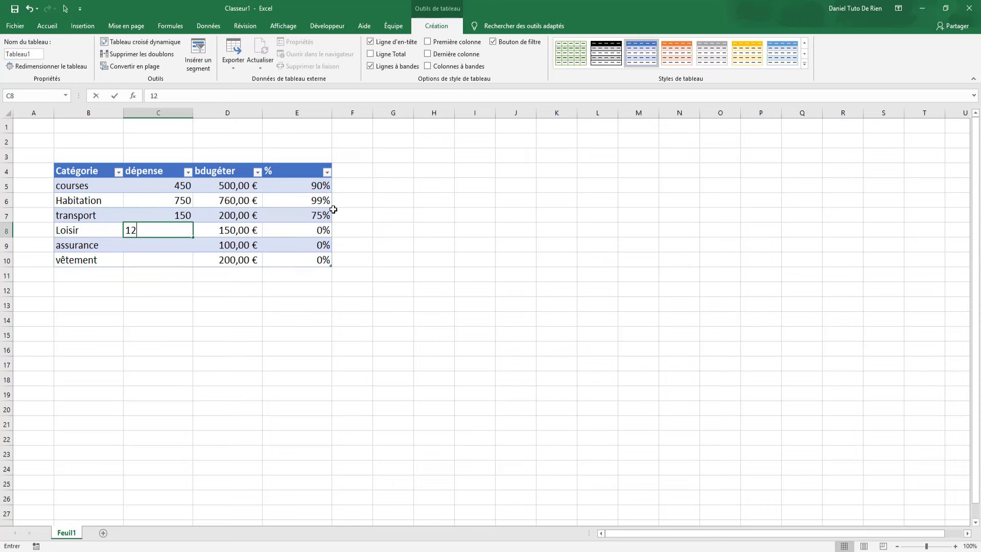
{"action": "type", "text": "0"}
{"action": "key", "text": "Return"}
{"action": "type", "text": "75"}
{"action": "key", "text": "Return"}
{"action": "type", "text": "89"}
{"action": "key", "text": "Return"}
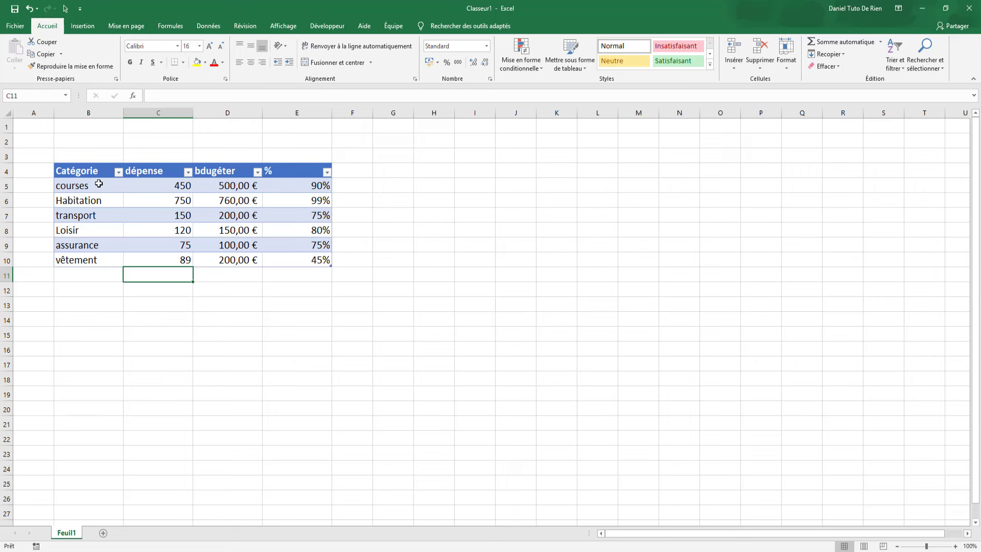
{"action": "left_click_drag", "start_coordinate": [157, 186], "coordinate": [158, 260]}
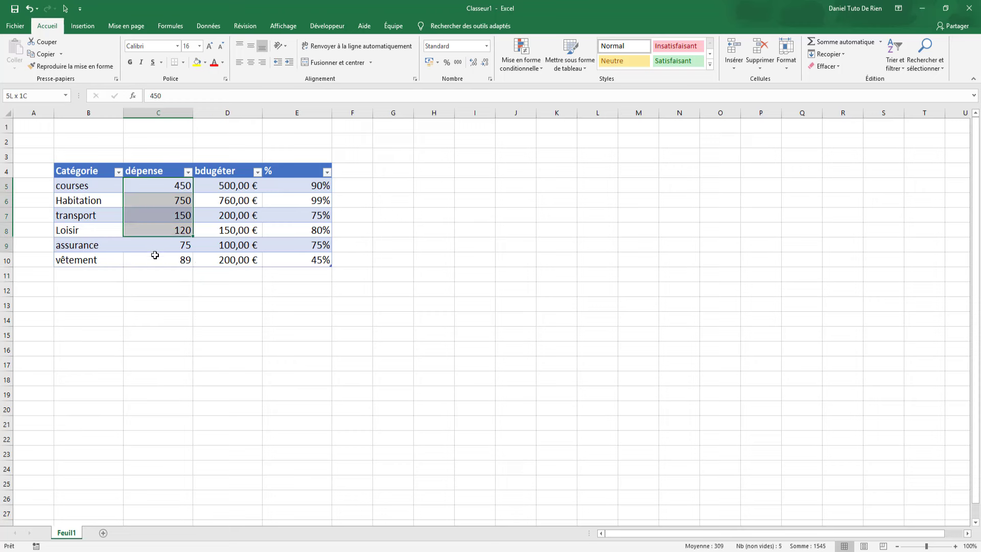
Step: Apply the Monétaire style to C5:C10 and centre the header labels in B4:E4
{"action": "left_click", "coordinate": [47, 26]}
{"action": "left_click", "coordinate": [617, 60]}
{"action": "left_click", "coordinate": [555, 274]}
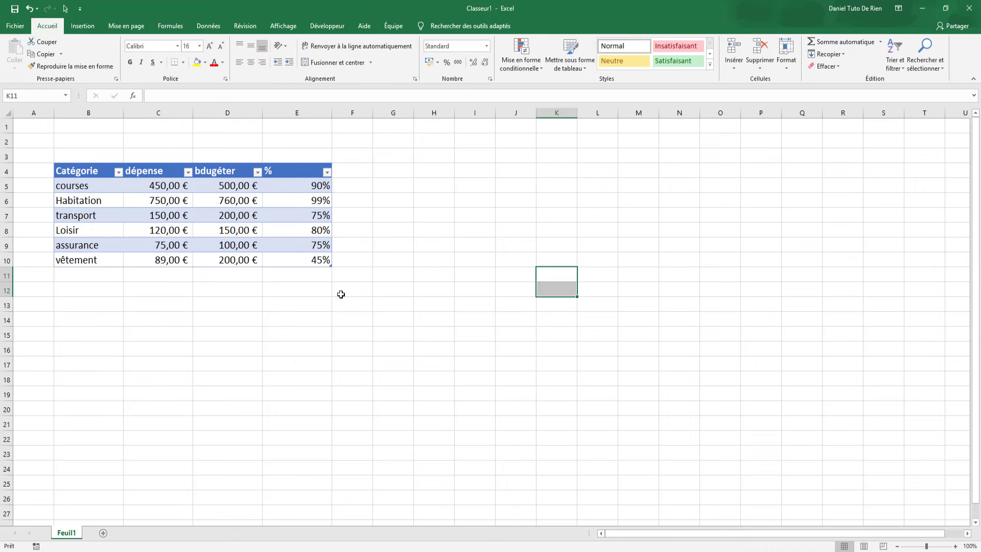
{"action": "left_click_drag", "start_coordinate": [96, 172], "coordinate": [301, 171]}
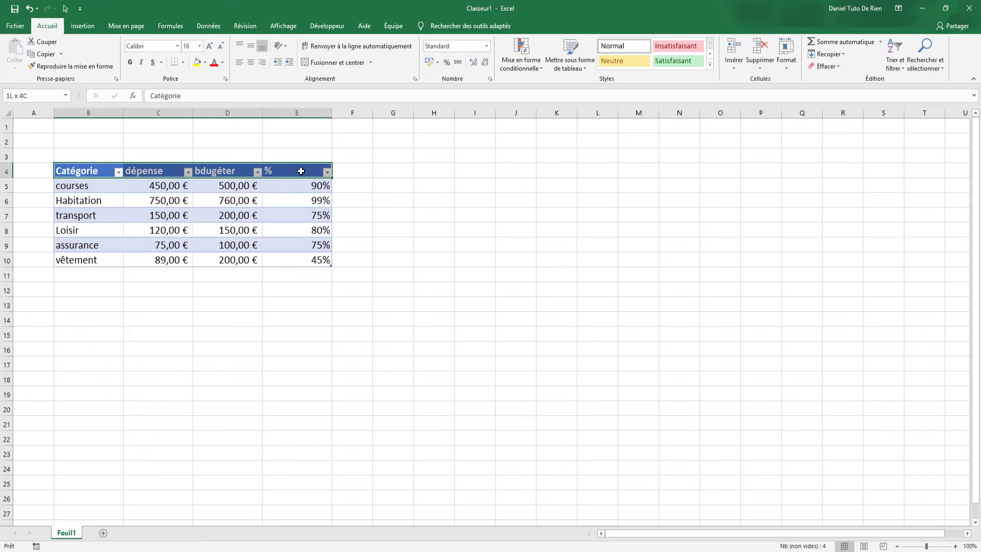
{"action": "left_click", "coordinate": [250, 61]}
{"action": "left_click", "coordinate": [475, 200]}
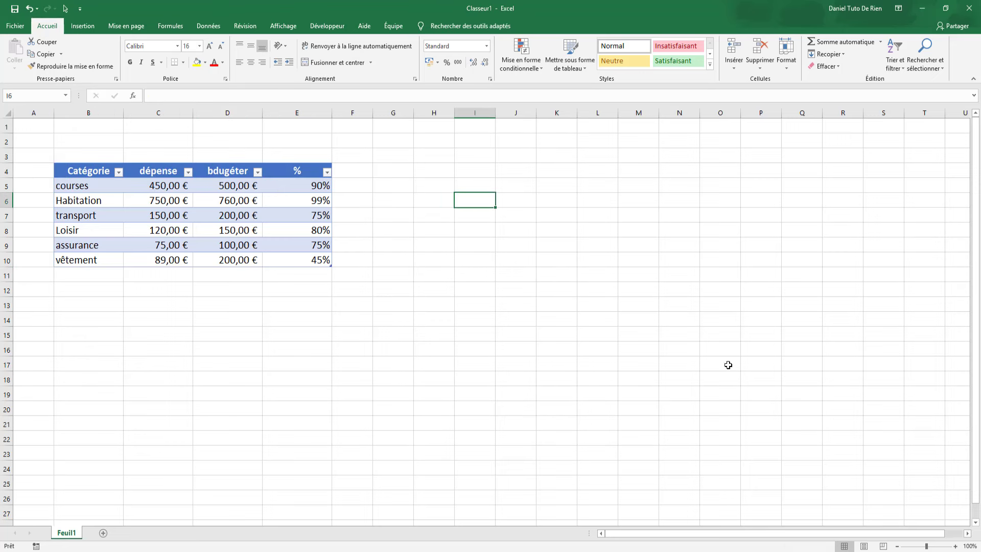
{"action": "left_click", "coordinate": [540, 377]}
{"action": "scroll", "coordinate": [553, 347], "scroll_direction": "up", "scroll_amount": 1}
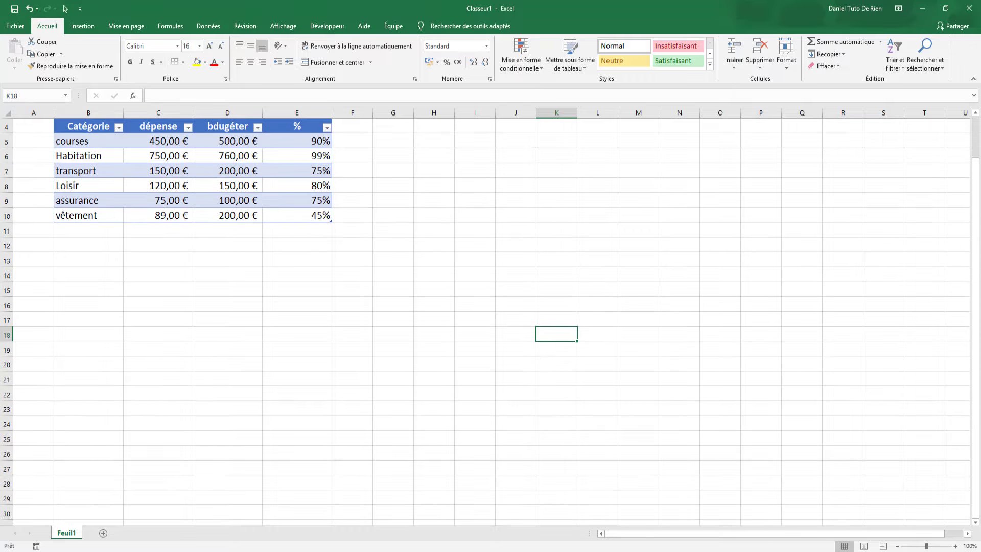
{"action": "left_click", "coordinate": [502, 413]}
{"action": "scroll", "coordinate": [462, 429], "scroll_direction": "up", "scroll_amount": 3}
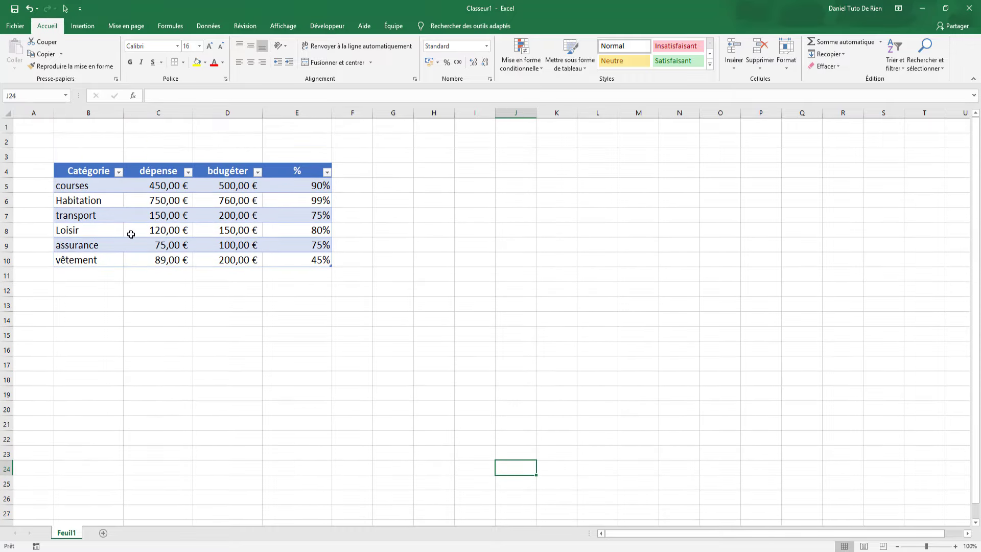
Step: With cell B5 selected, open the Symbole special characters window from Insertion
{"action": "left_click", "coordinate": [86, 185]}
{"action": "left_click_drag", "start_coordinate": [86, 184], "coordinate": [81, 253]}
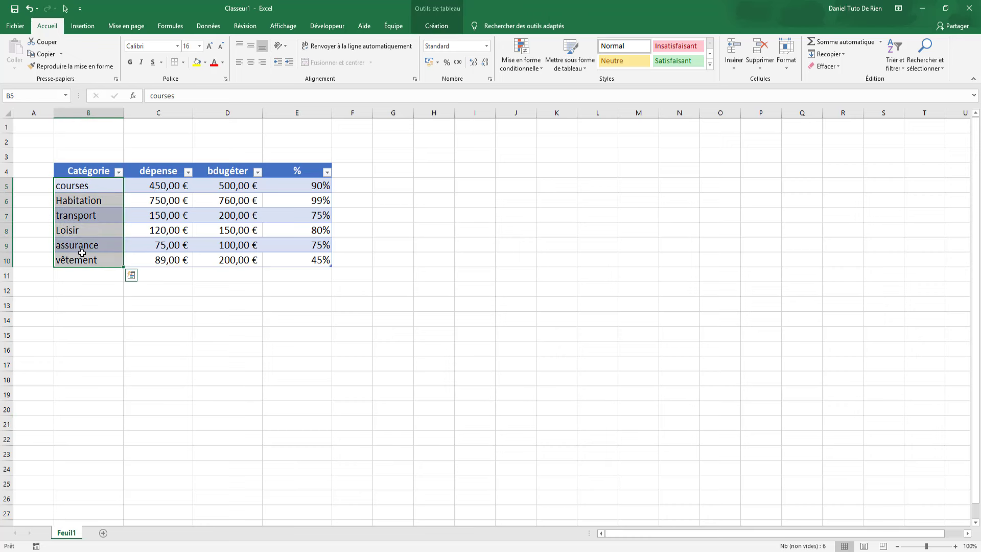
{"action": "left_click", "coordinate": [125, 324]}
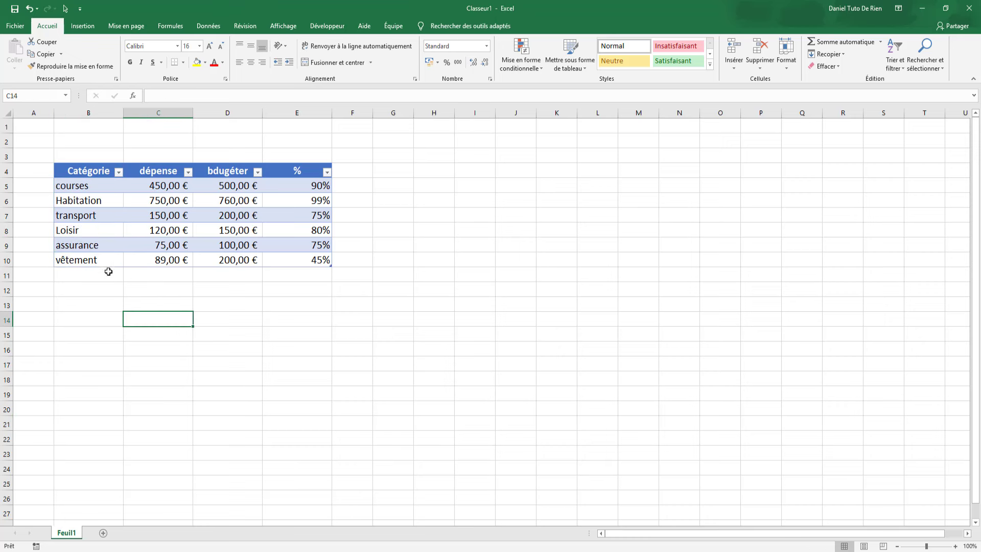
{"action": "left_click", "coordinate": [105, 183]}
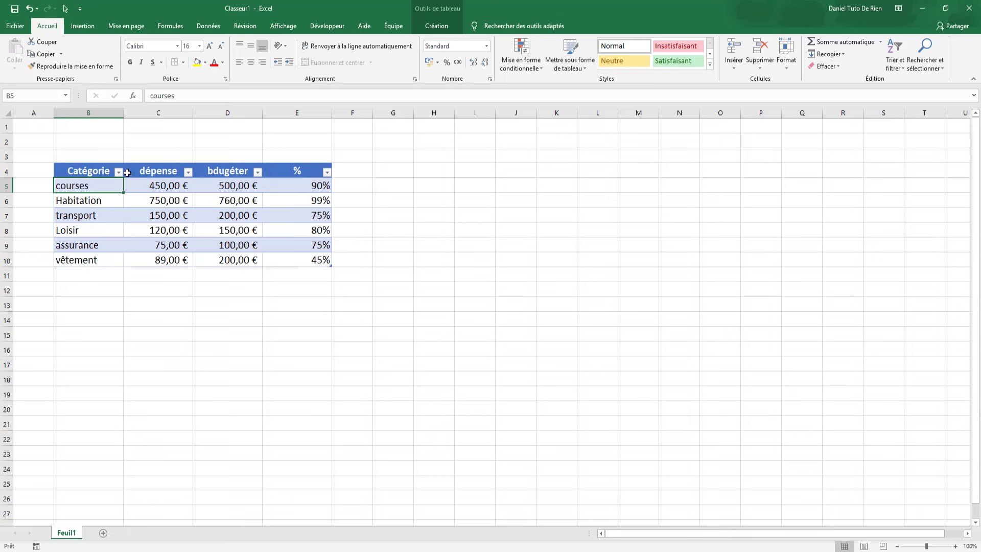
{"action": "left_click", "coordinate": [82, 25]}
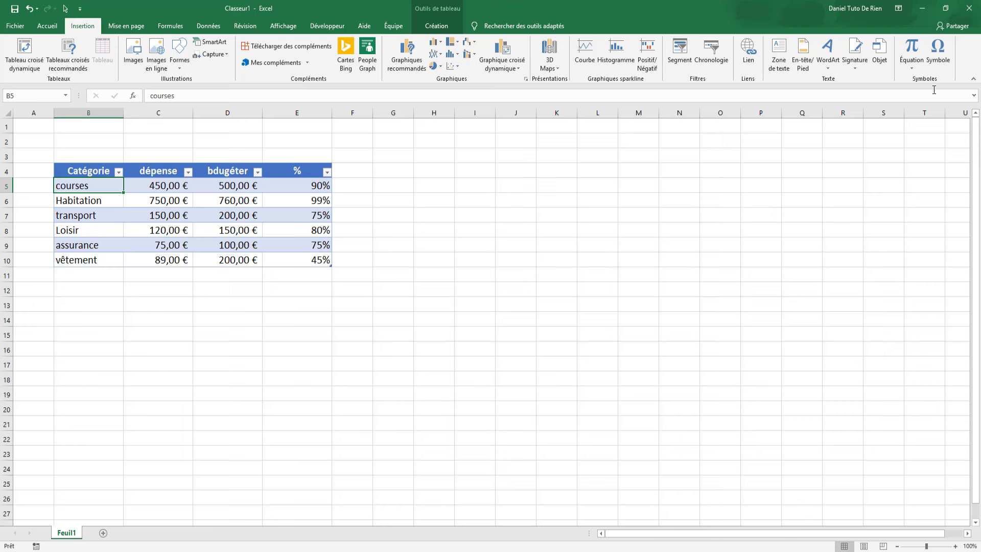
{"action": "left_click", "coordinate": [939, 56]}
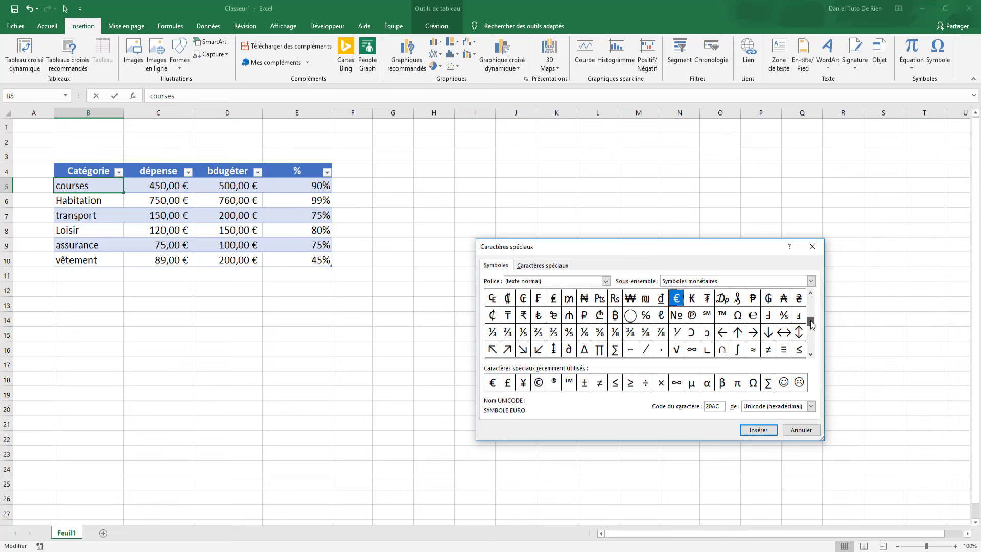
Step: Switch the symbol dialog's font to Segoe UI Emoji
{"action": "left_click_drag", "start_coordinate": [808, 327], "coordinate": [810, 312]}
{"action": "left_click", "coordinate": [811, 353]}
{"action": "left_click", "coordinate": [811, 352]}
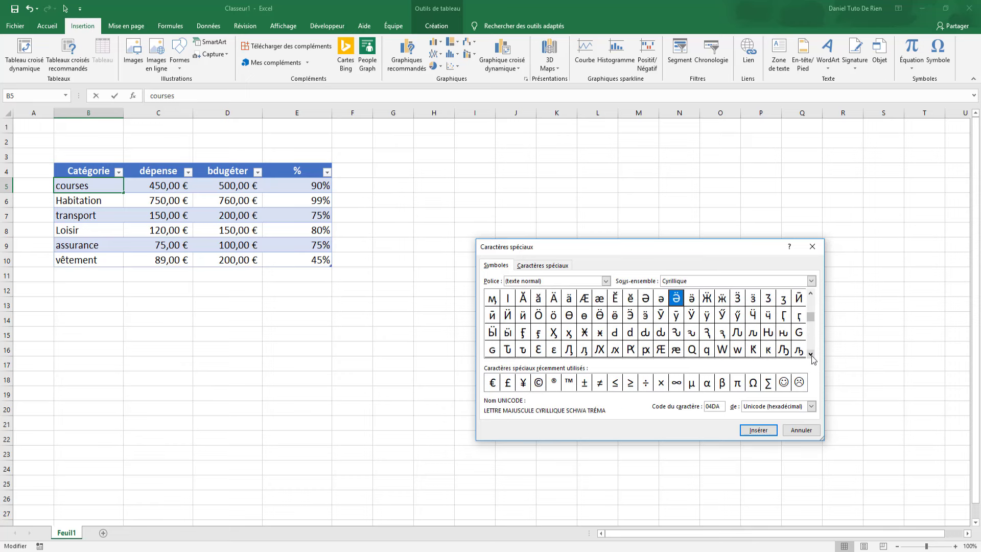
{"action": "left_click", "coordinate": [811, 353]}
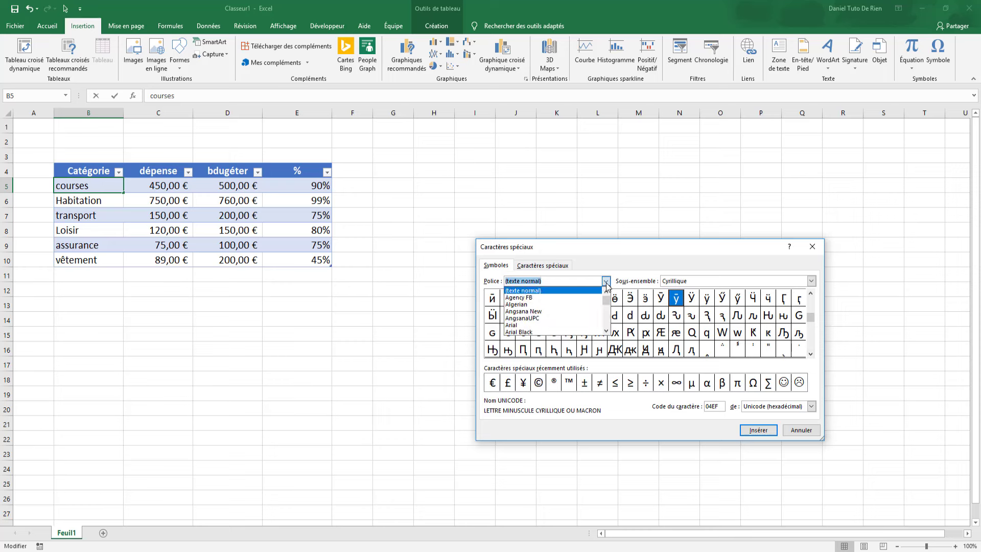
{"action": "left_click", "coordinate": [606, 281]}
{"action": "scroll", "coordinate": [596, 315], "scroll_direction": "down", "scroll_amount": 3}
{"action": "scroll", "coordinate": [597, 315], "scroll_direction": "down", "scroll_amount": 3}
{"action": "scroll", "coordinate": [597, 315], "scroll_direction": "down", "scroll_amount": 2}
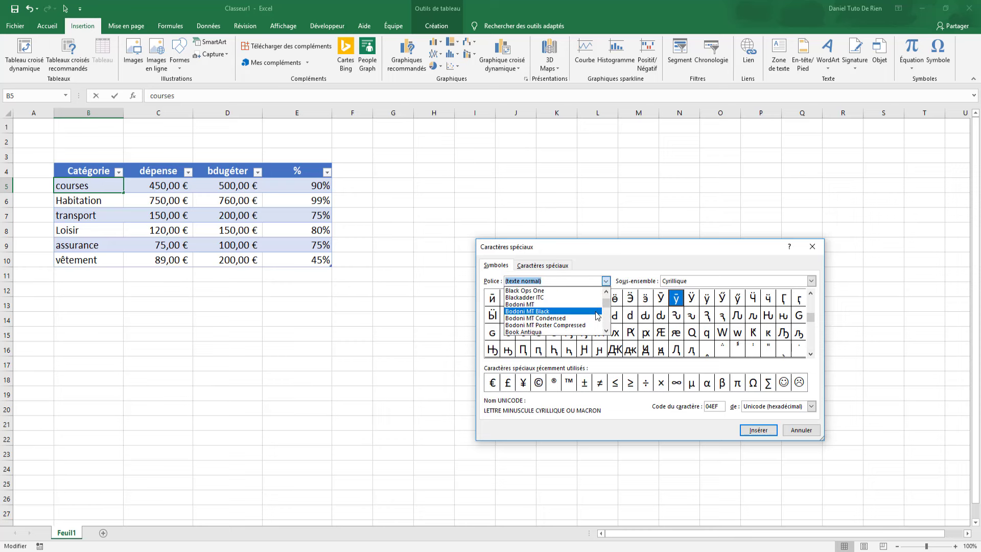
{"action": "scroll", "coordinate": [597, 315], "scroll_direction": "down", "scroll_amount": 2}
{"action": "scroll", "coordinate": [597, 316], "scroll_direction": "down", "scroll_amount": 3}
{"action": "scroll", "coordinate": [595, 313], "scroll_direction": "down", "scroll_amount": 5}
{"action": "scroll", "coordinate": [595, 312], "scroll_direction": "down", "scroll_amount": 5}
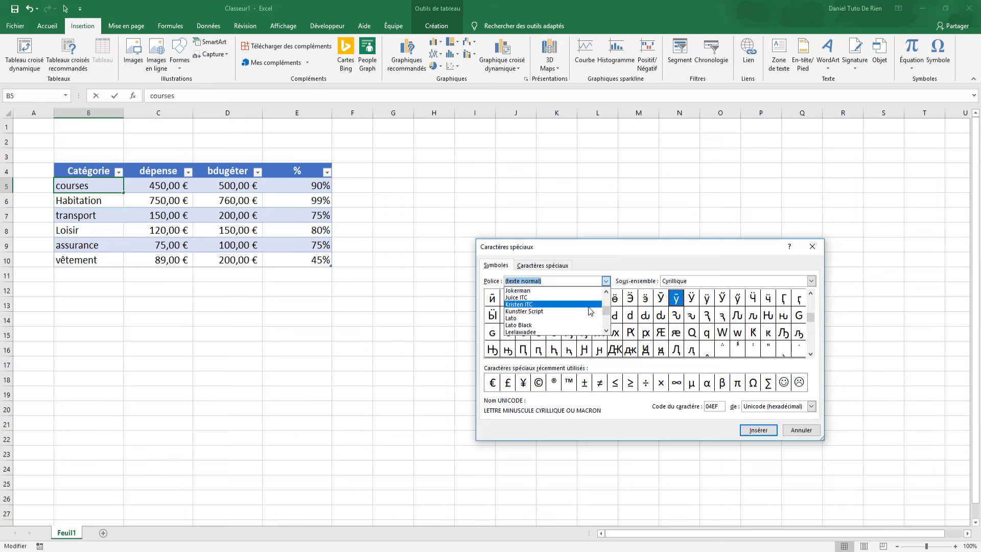
{"action": "scroll", "coordinate": [593, 311], "scroll_direction": "down", "scroll_amount": 5}
{"action": "scroll", "coordinate": [587, 307], "scroll_direction": "down", "scroll_amount": 5}
{"action": "scroll", "coordinate": [587, 307], "scroll_direction": "down", "scroll_amount": 5}
{"action": "scroll", "coordinate": [588, 307], "scroll_direction": "down", "scroll_amount": 5}
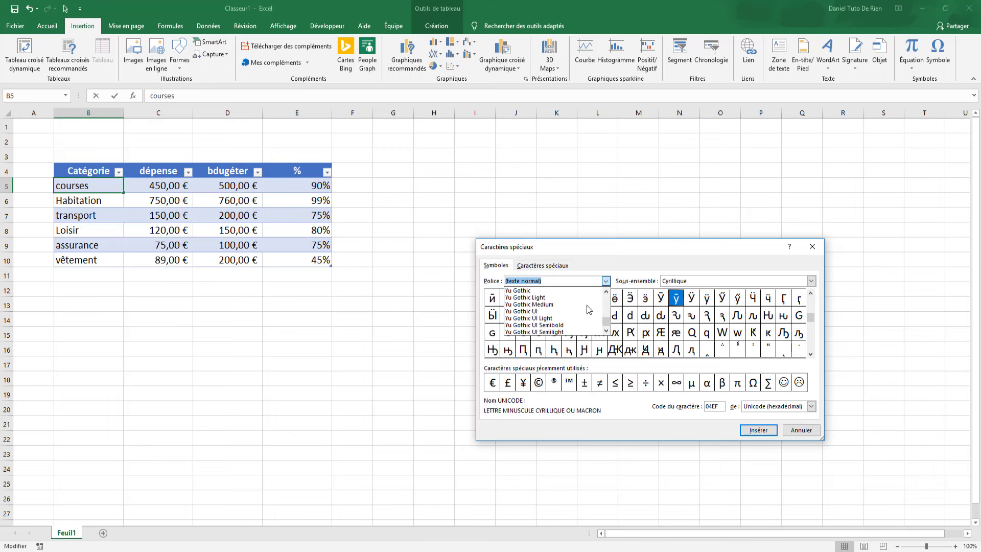
{"action": "scroll", "coordinate": [588, 308], "scroll_direction": "up", "scroll_amount": 3}
{"action": "scroll", "coordinate": [588, 309], "scroll_direction": "up", "scroll_amount": 3}
{"action": "scroll", "coordinate": [587, 308], "scroll_direction": "up", "scroll_amount": 4}
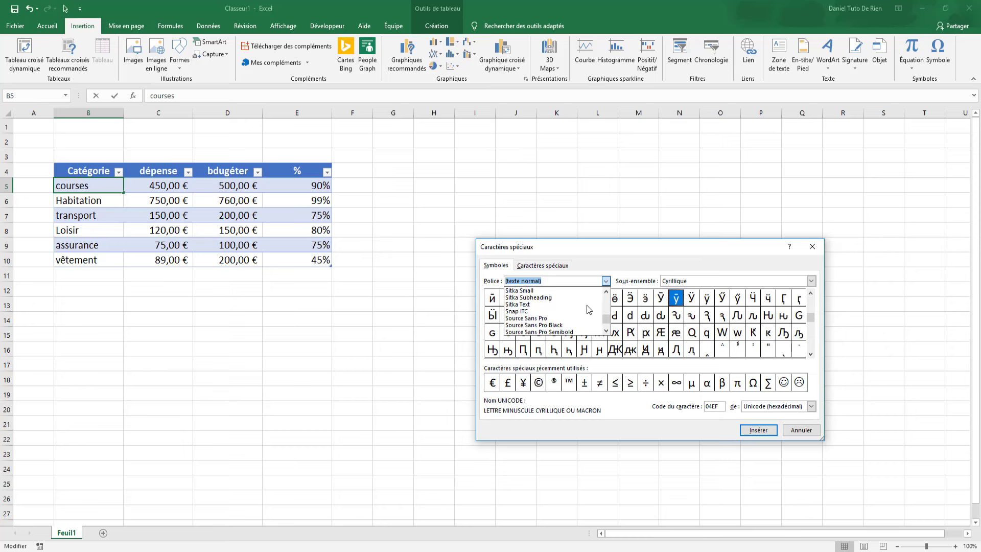
{"action": "scroll", "coordinate": [587, 308], "scroll_direction": "up", "scroll_amount": 4}
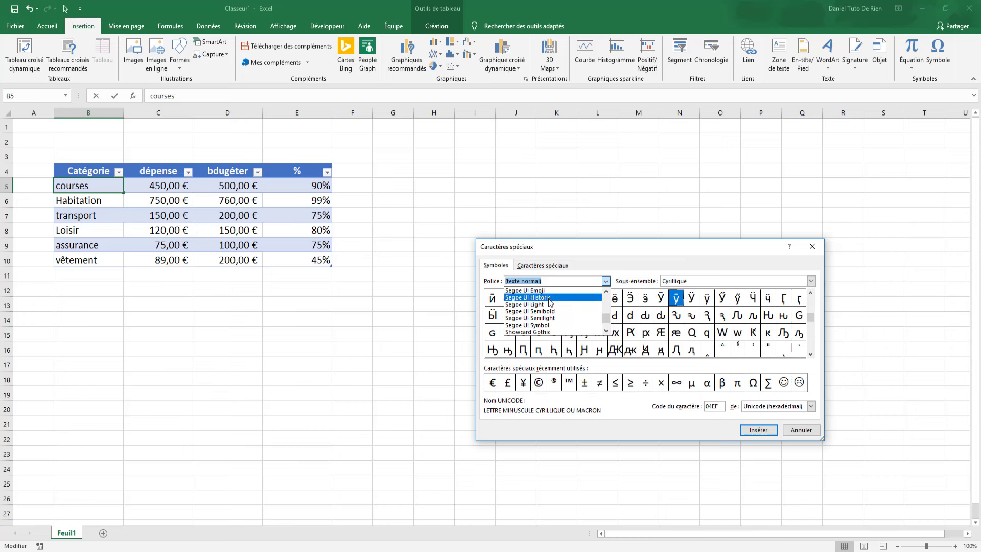
{"action": "scroll", "coordinate": [557, 314], "scroll_direction": "up", "scroll_amount": 1}
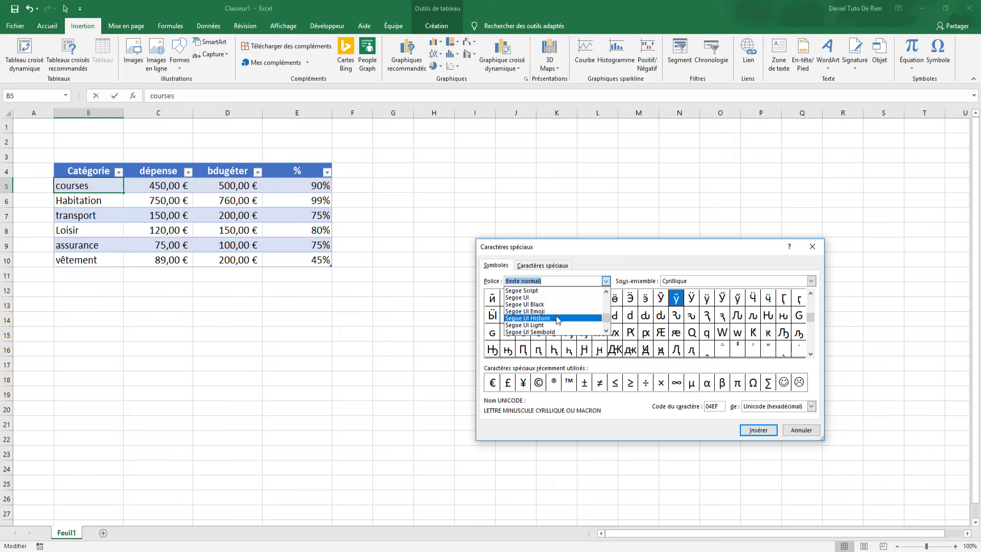
{"action": "left_click", "coordinate": [561, 311]}
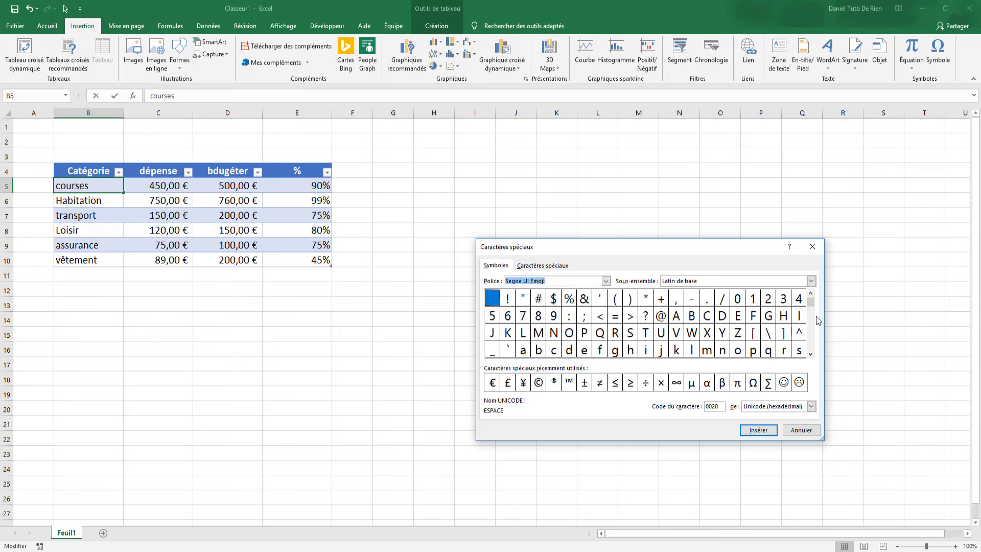
Step: Insert the shopping-cart emoji (1F6D2) after 'courses' in cell B5
{"action": "left_click_drag", "start_coordinate": [811, 309], "coordinate": [811, 319]}
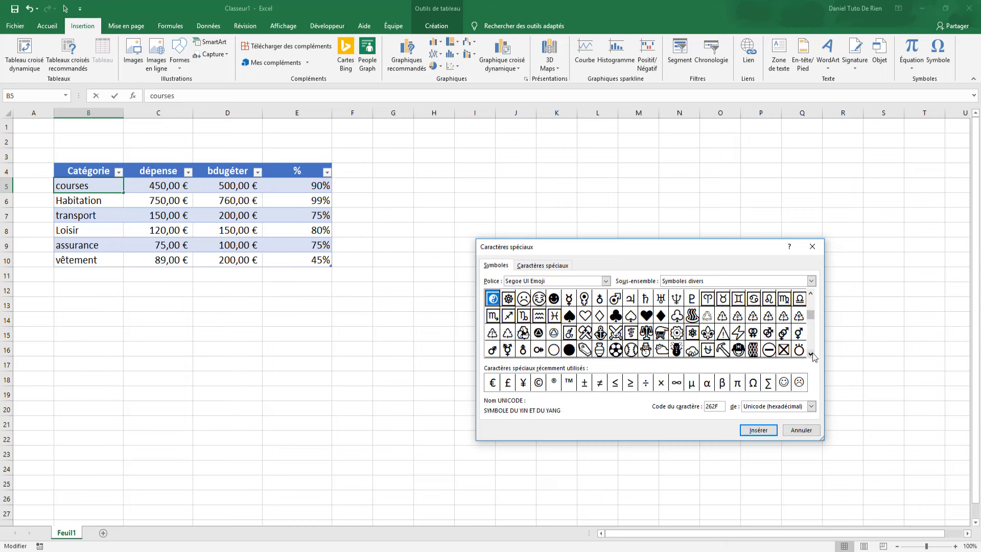
{"action": "left_click", "coordinate": [811, 354]}
{"action": "left_click_drag", "start_coordinate": [813, 354], "coordinate": [812, 356]}
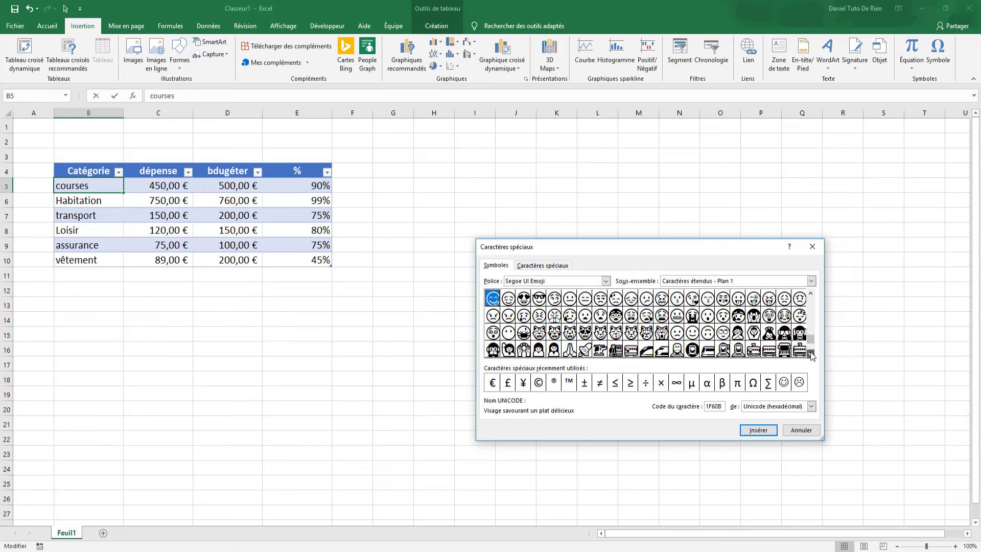
{"action": "left_click", "coordinate": [812, 356]}
{"action": "left_click", "coordinate": [812, 357]}
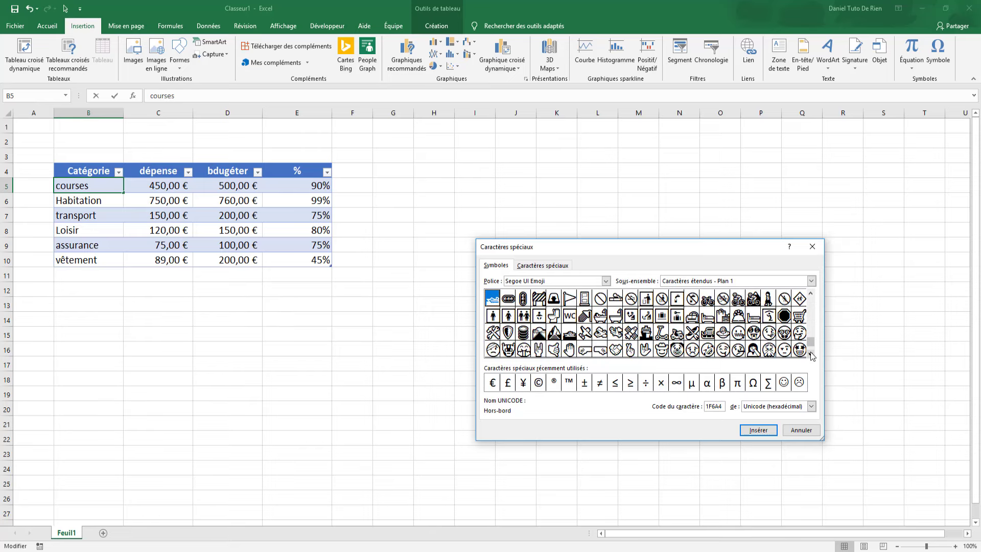
{"action": "left_click", "coordinate": [800, 316]}
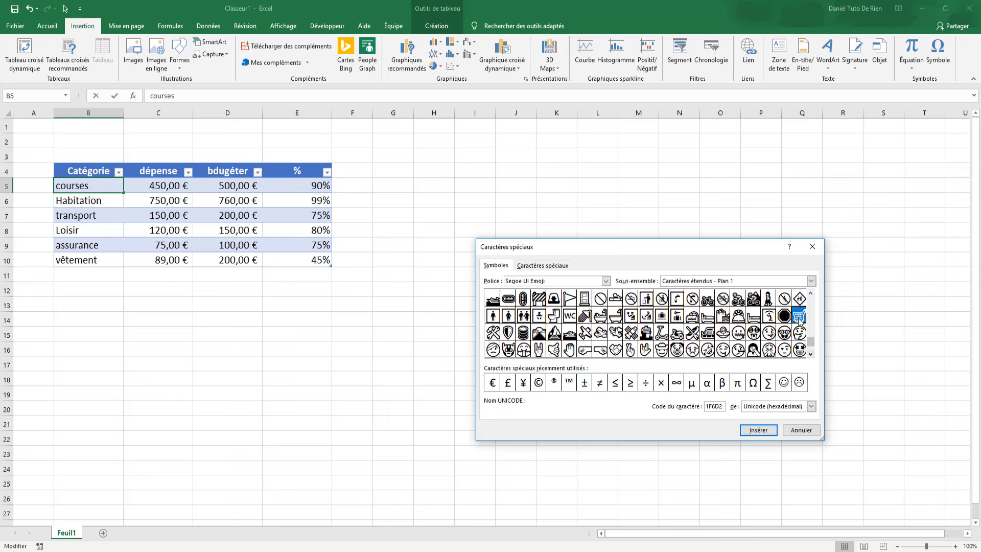
{"action": "left_click", "coordinate": [752, 434]}
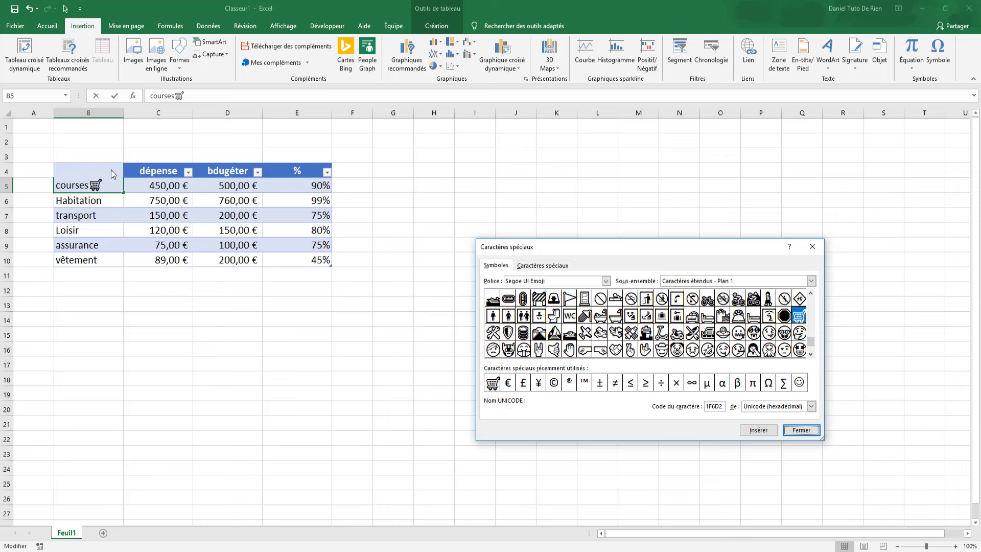
Step: Delete the word 'courses' from B5 so only the cart emoji remains
{"action": "left_click", "coordinate": [801, 429]}
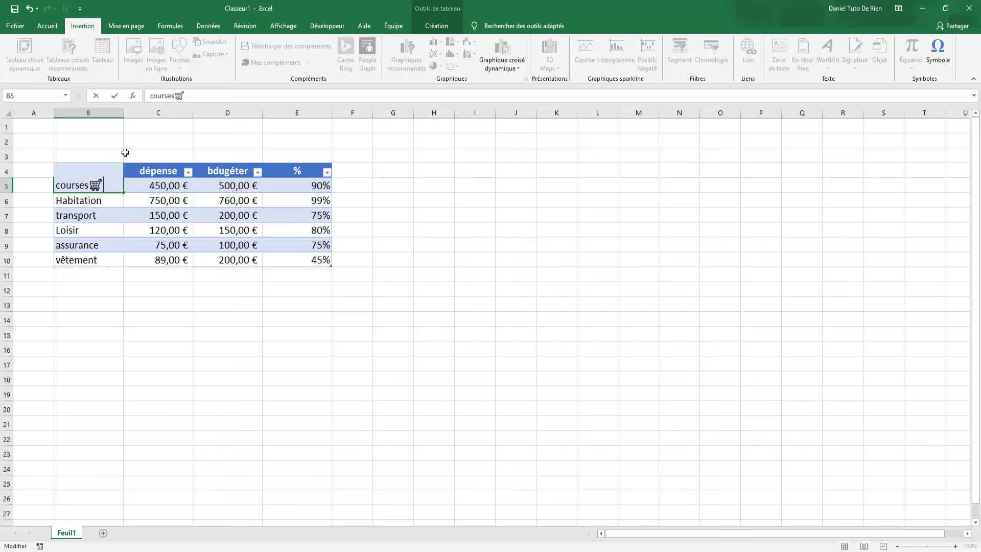
{"action": "double_click", "coordinate": [178, 99]}
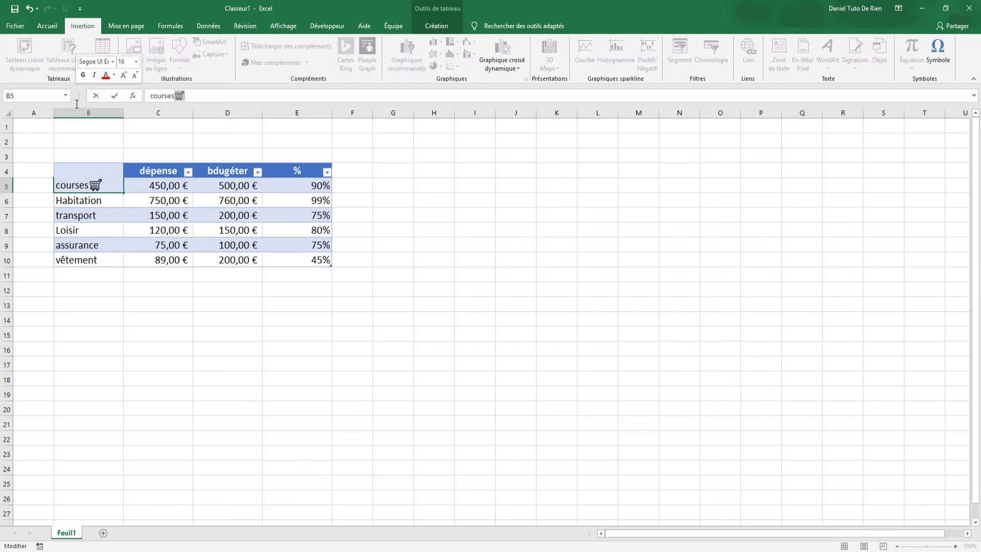
{"action": "key", "text": "Left"}
{"action": "key", "text": "BackSpace"}
{"action": "key", "text": "BackSpace"}
{"action": "key", "text": "BackSpace"}
{"action": "key", "text": "BackSpace"}
{"action": "key", "text": "BackSpace"}
{"action": "key", "text": "BackSpace"}
{"action": "key", "text": "ctrl+Return"}
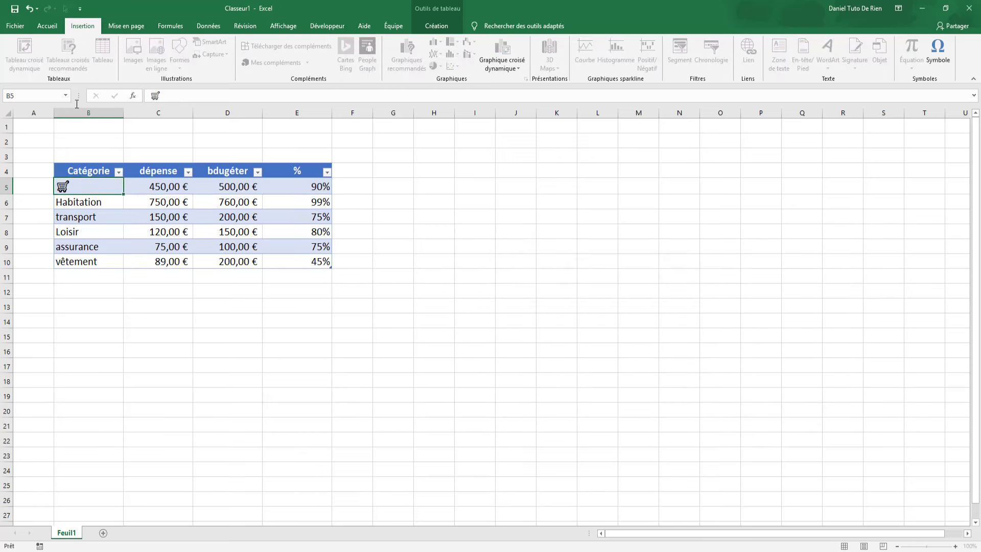
{"action": "key", "text": "Return"}
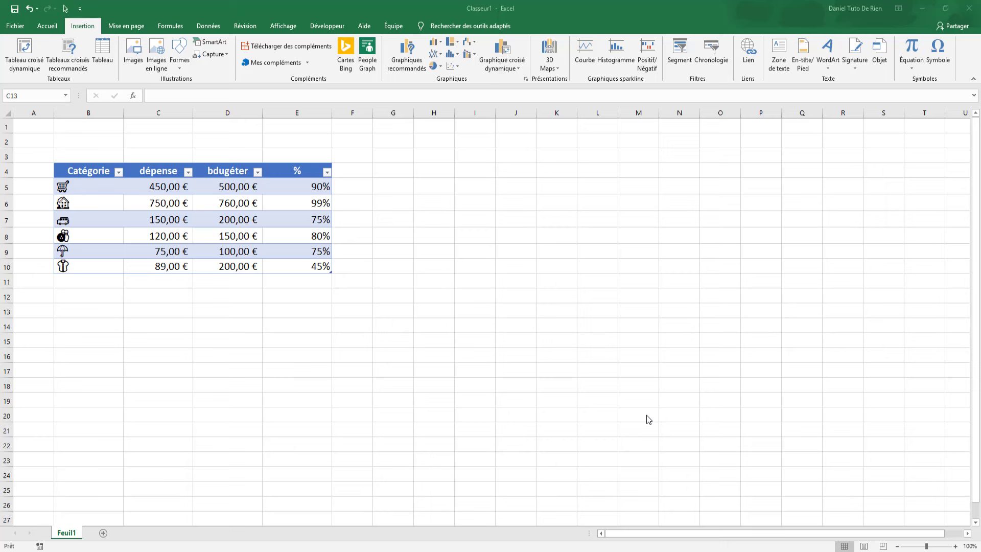
Step: Check the emoji icons in B5 through B10, then select the whole range
{"action": "left_click", "coordinate": [91, 188]}
{"action": "left_click", "coordinate": [89, 204]}
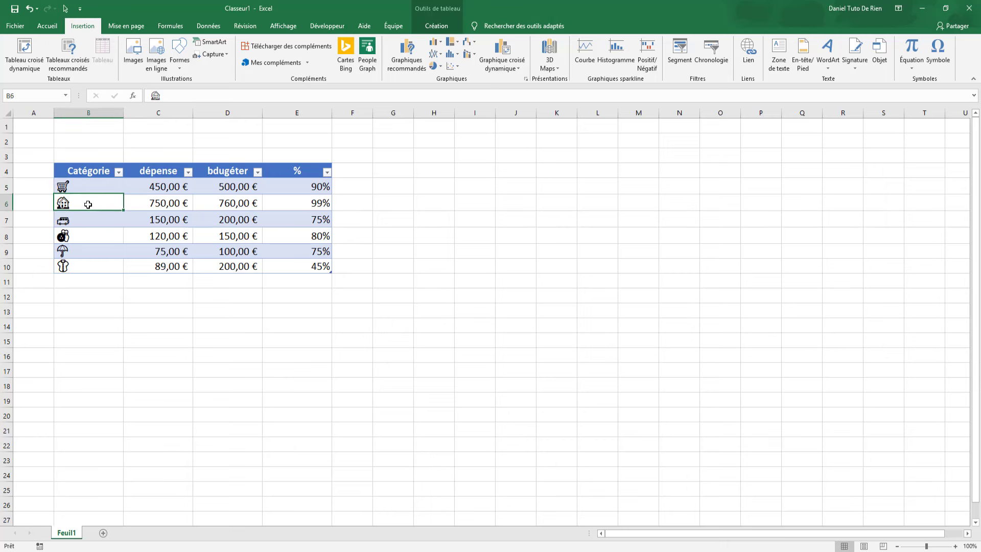
{"action": "left_click", "coordinate": [88, 221]}
{"action": "left_click", "coordinate": [90, 236]}
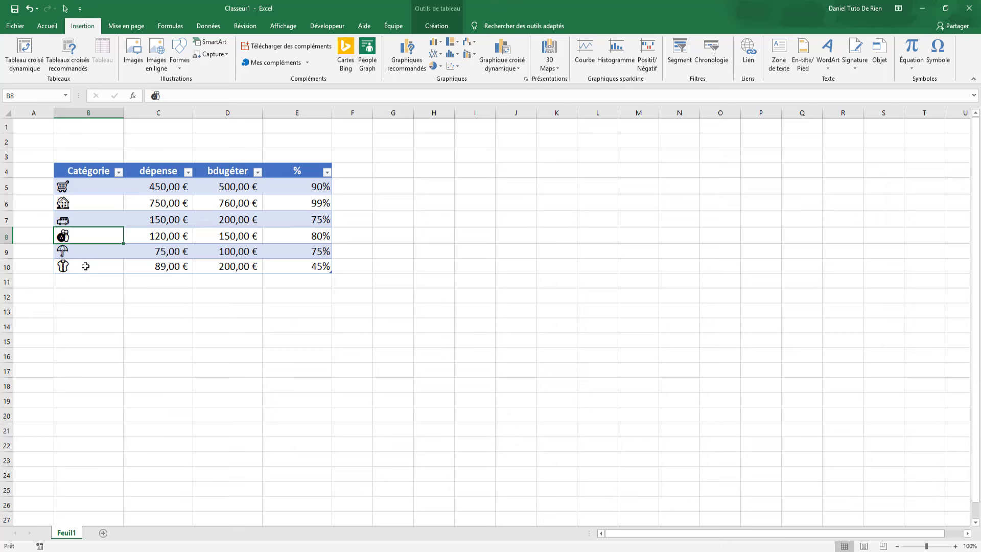
{"action": "left_click", "coordinate": [85, 252]}
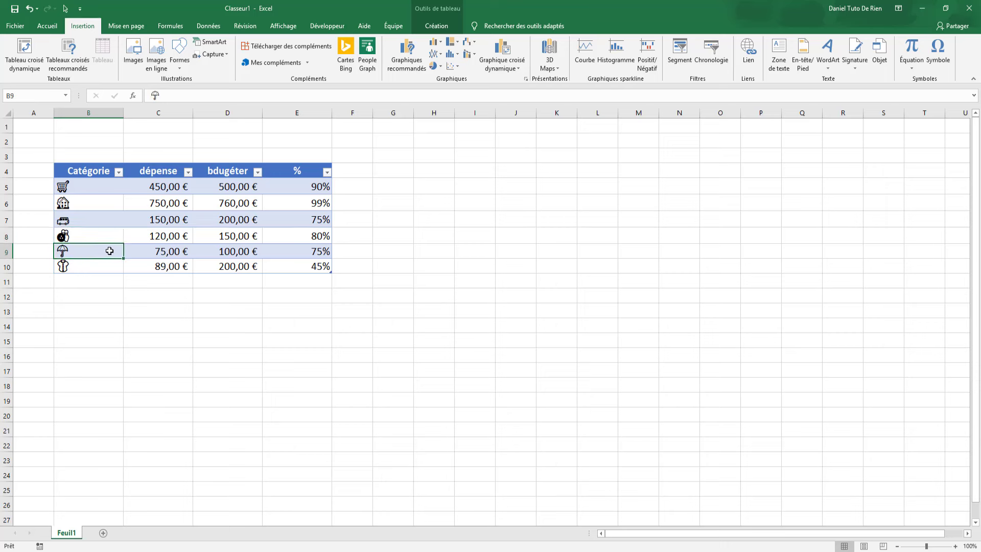
{"action": "left_click", "coordinate": [85, 269]}
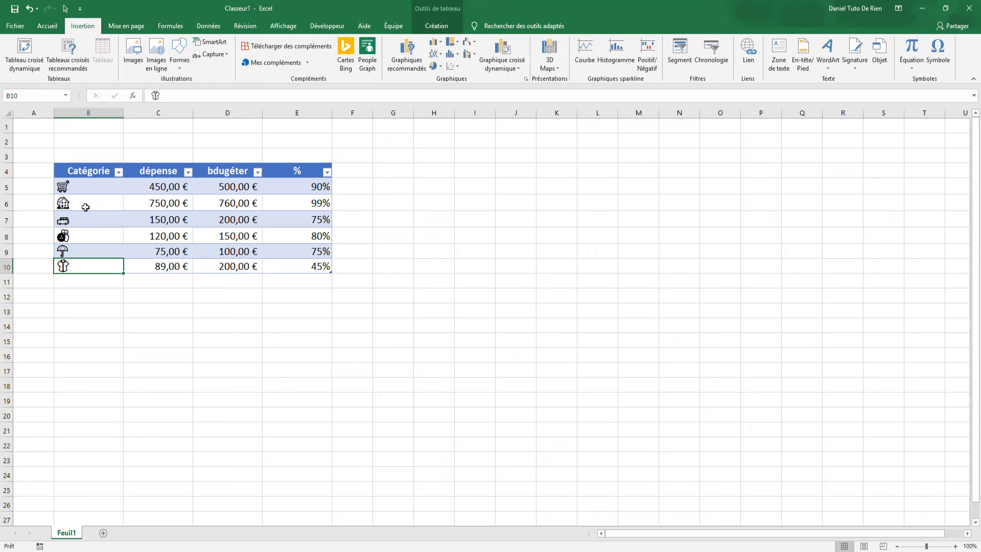
{"action": "left_click_drag", "start_coordinate": [87, 189], "coordinate": [82, 267]}
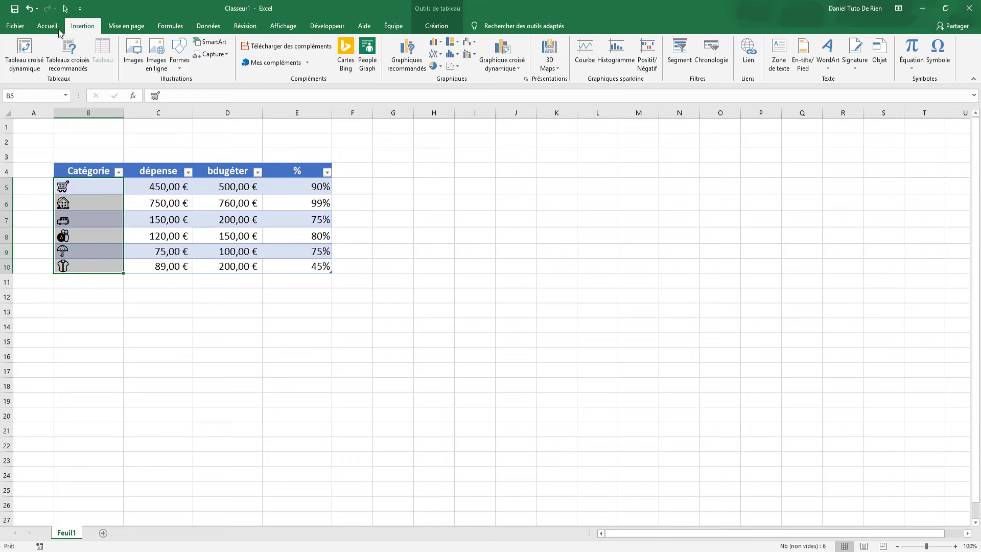
Step: Centre the emoji icons in cells B5:B10
{"action": "left_click", "coordinate": [56, 26]}
{"action": "left_click", "coordinate": [250, 62]}
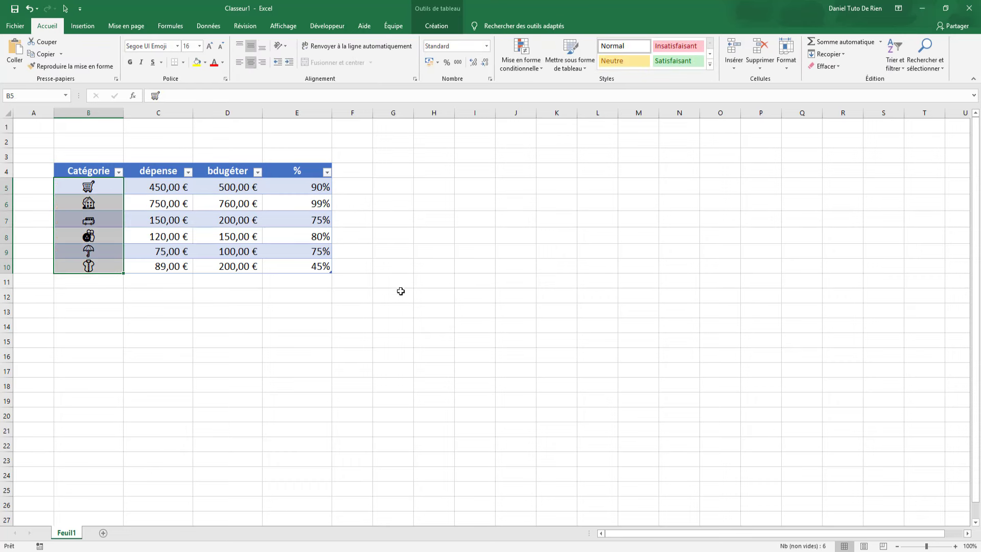
{"action": "left_click", "coordinate": [475, 310]}
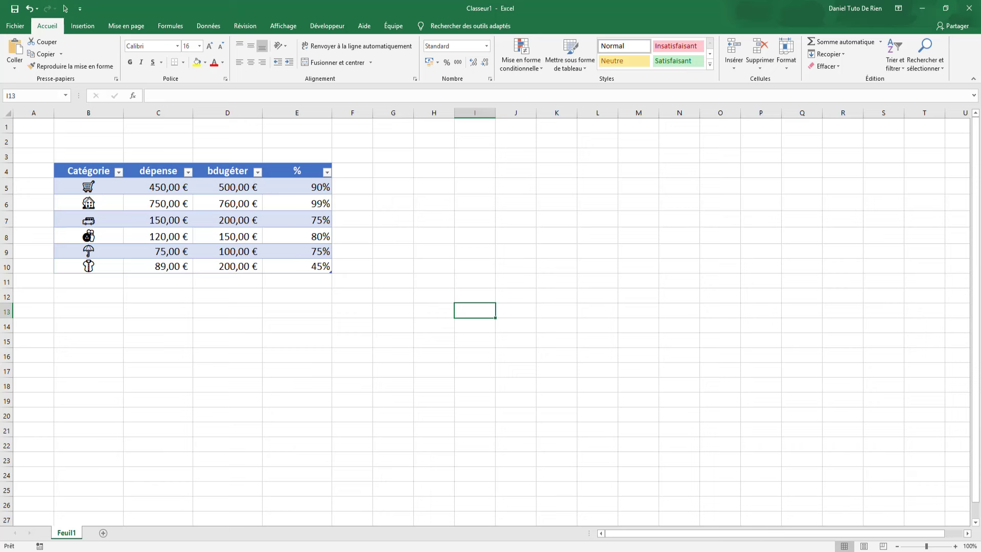
Step: Select the Catégorie and dépense data B4:C10 for charting
{"action": "left_click", "coordinate": [392, 362]}
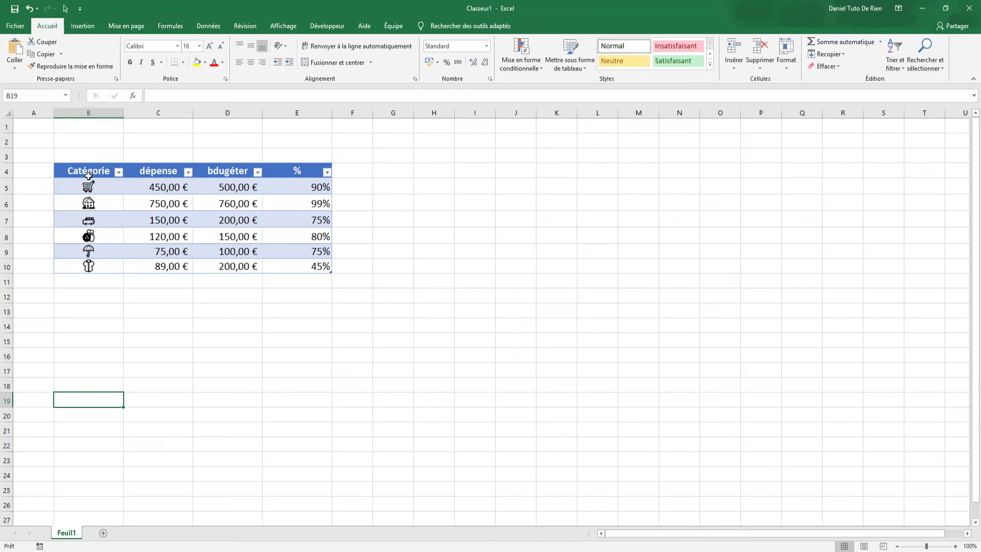
{"action": "mouse_move", "coordinate": [78, 171]}
{"action": "left_mouse_down"}
{"action": "mouse_move", "coordinate": [156, 276]}
{"action": "mouse_move", "coordinate": [157, 265]}
{"action": "left_mouse_up"}
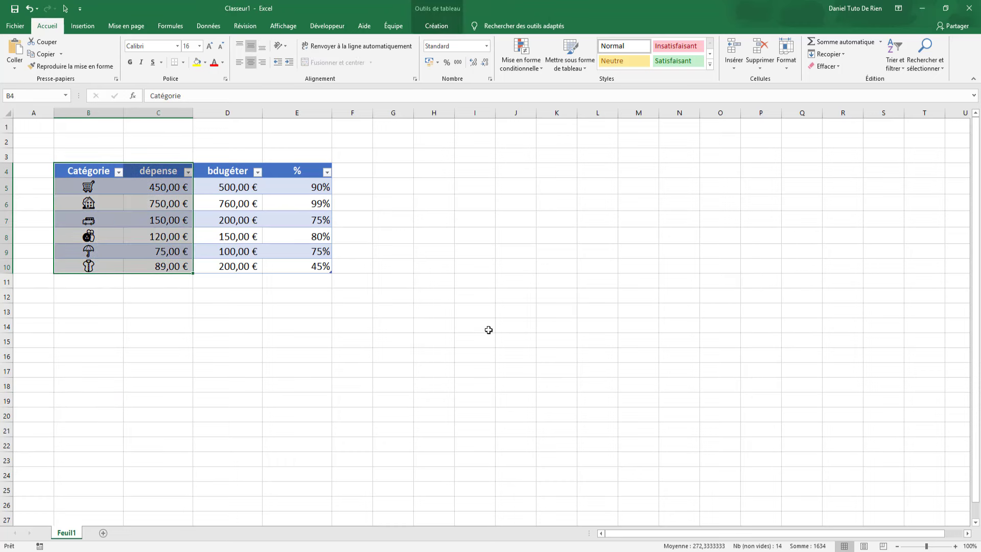
{"action": "left_click", "coordinate": [83, 25]}
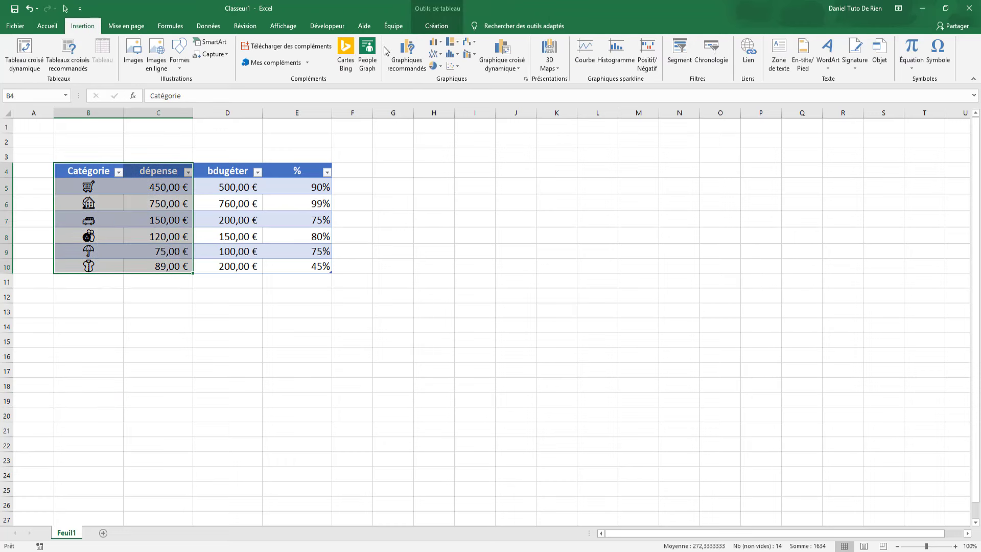
Step: Insert a doughnut chart of the six spending amounts and open its Format Data Series pane
{"action": "left_click", "coordinate": [435, 66]}
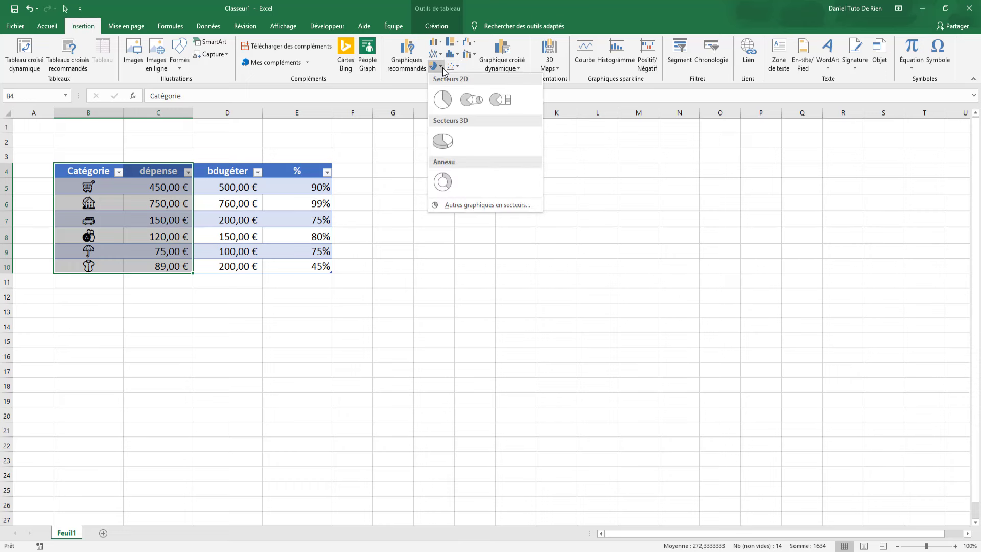
{"action": "left_click", "coordinate": [443, 184]}
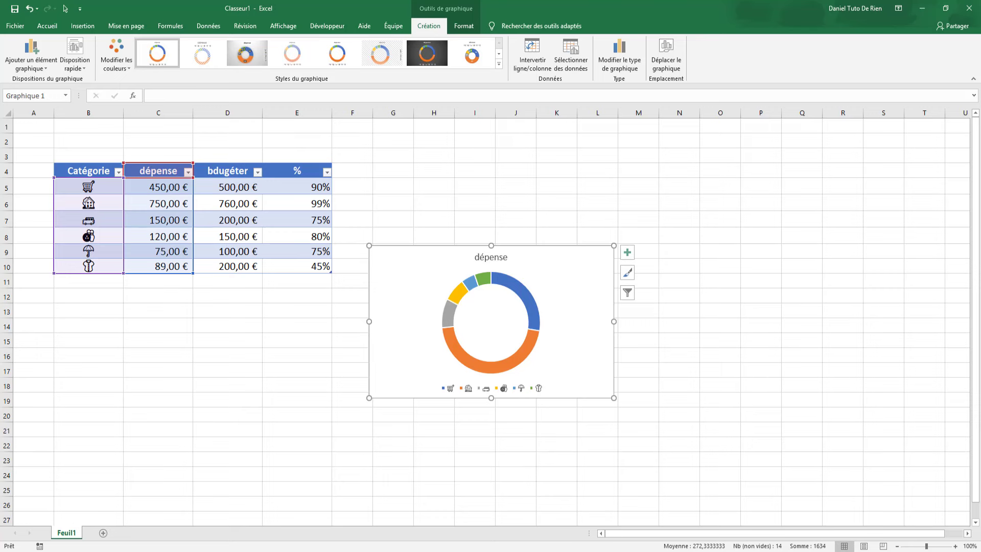
{"action": "left_click", "coordinate": [533, 317]}
{"action": "scroll", "coordinate": [488, 373], "scroll_direction": "down", "scroll_amount": 1}
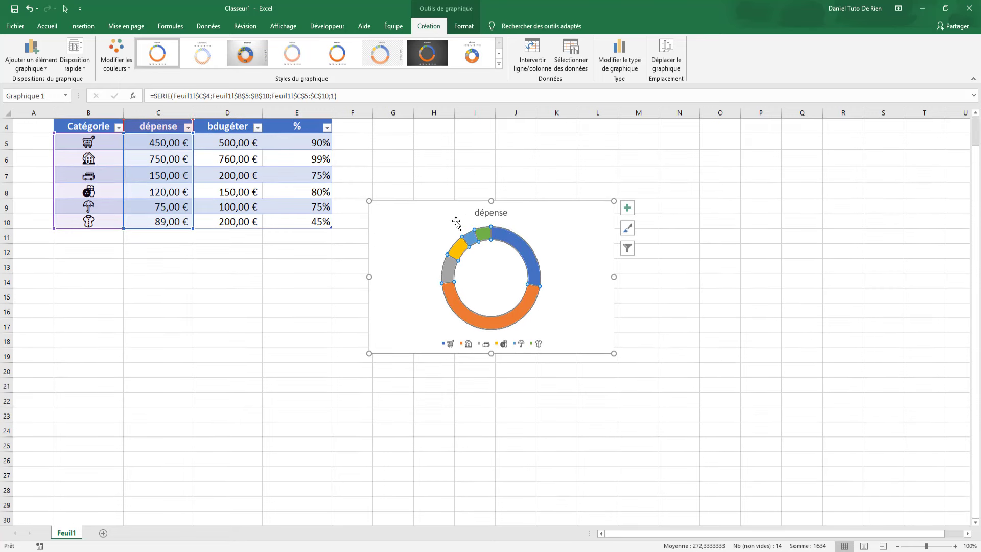
{"action": "right_click", "coordinate": [528, 254]}
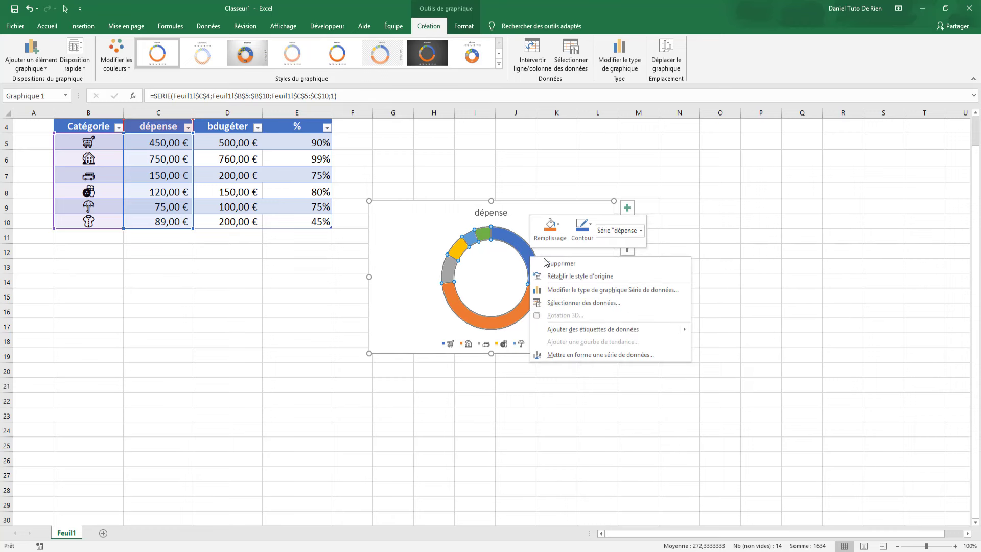
{"action": "left_click", "coordinate": [567, 358]}
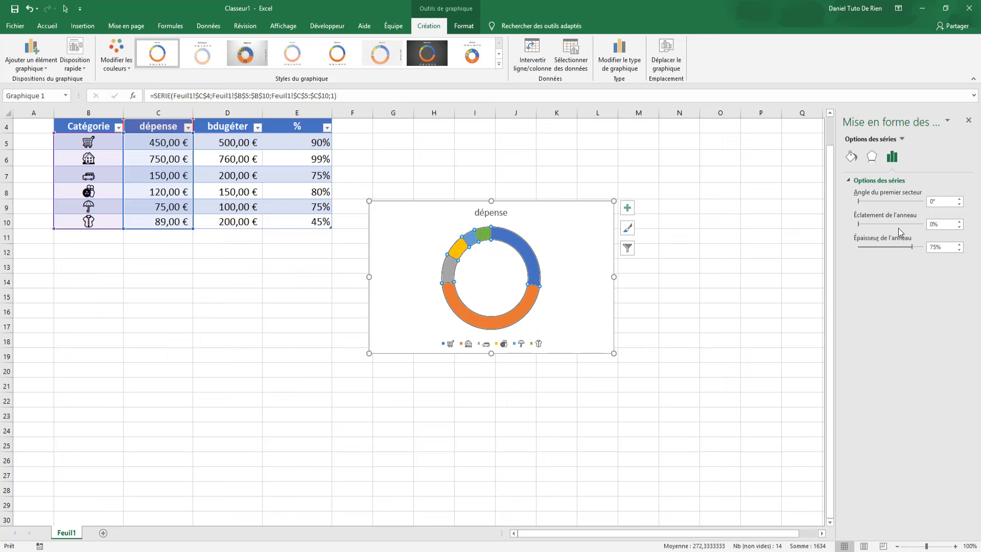
Step: Set the doughnut ring thickness to 25% and show value labels on the segments
{"action": "left_click", "coordinate": [934, 249]}
{"action": "type", "text": "25"}
{"action": "key", "text": "Return"}
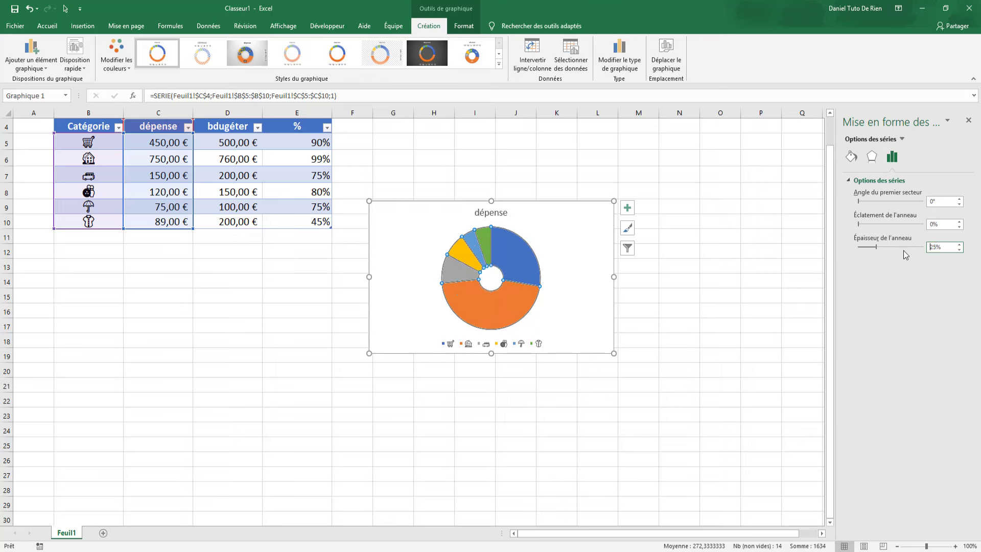
{"action": "left_click", "coordinate": [627, 209]}
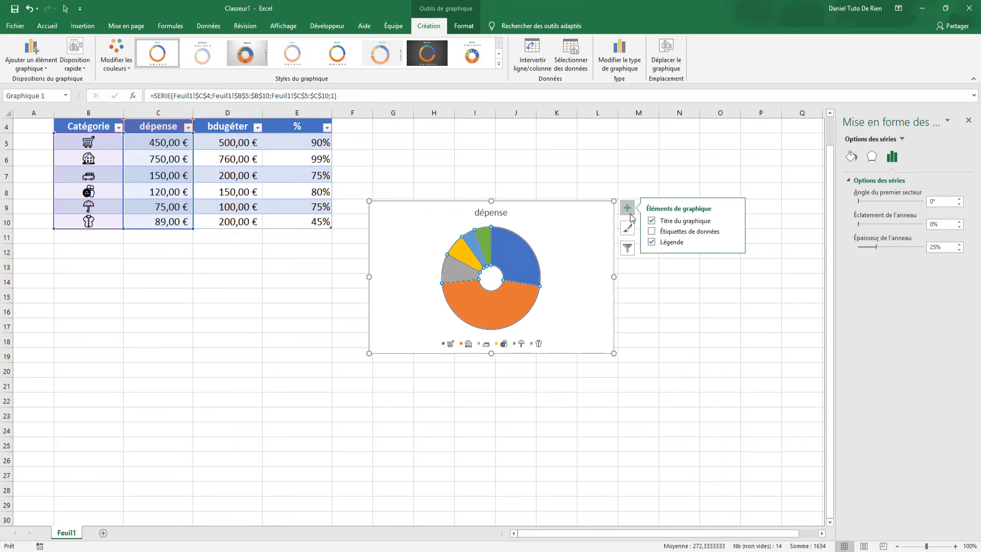
{"action": "left_click", "coordinate": [653, 232]}
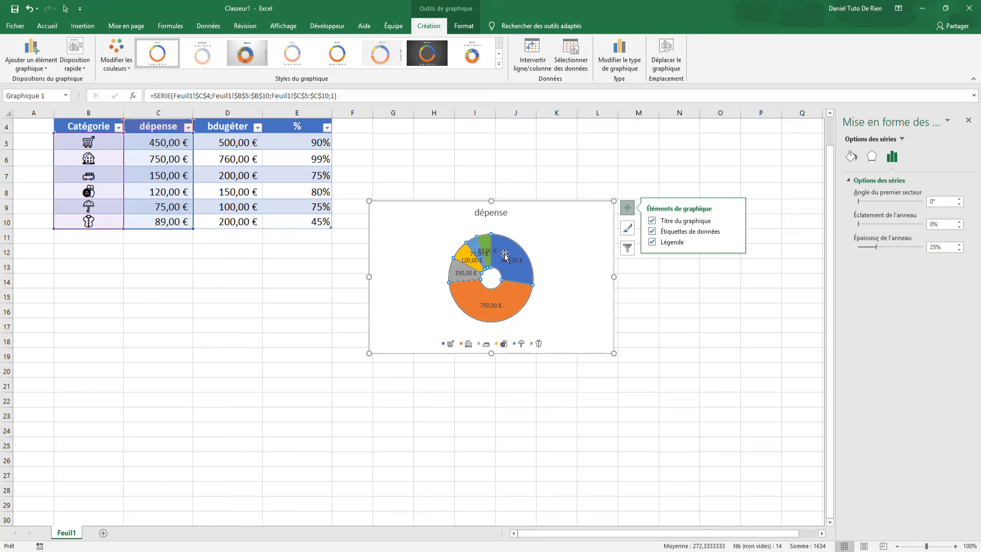
Step: Delete the chart title 'dépense' and the legend
{"action": "left_click", "coordinate": [498, 213]}
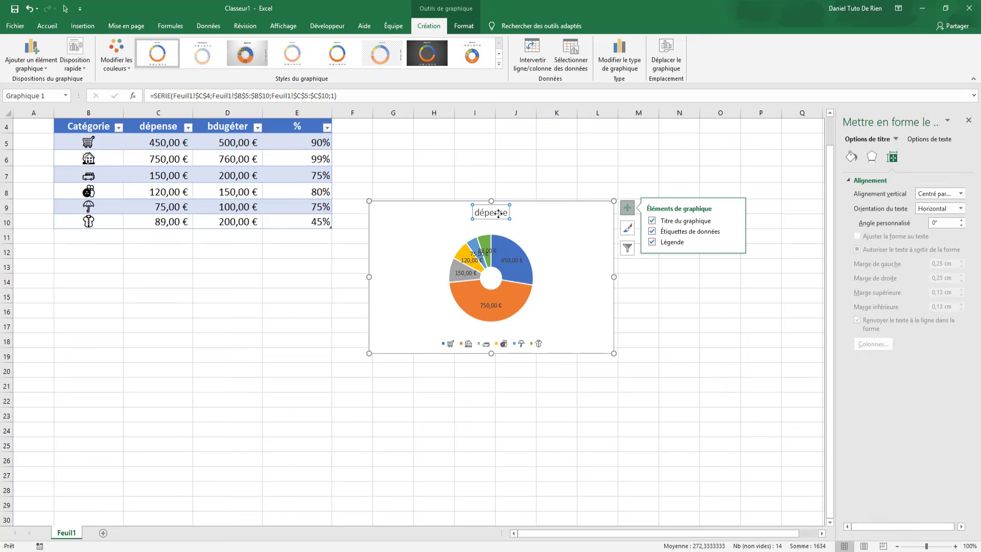
{"action": "key", "text": "Delete"}
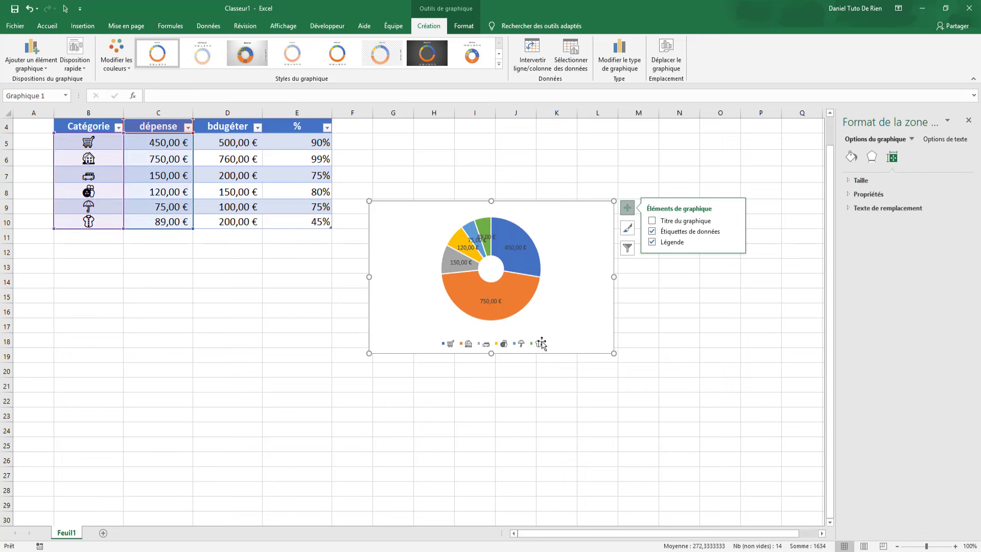
{"action": "left_click", "coordinate": [460, 351]}
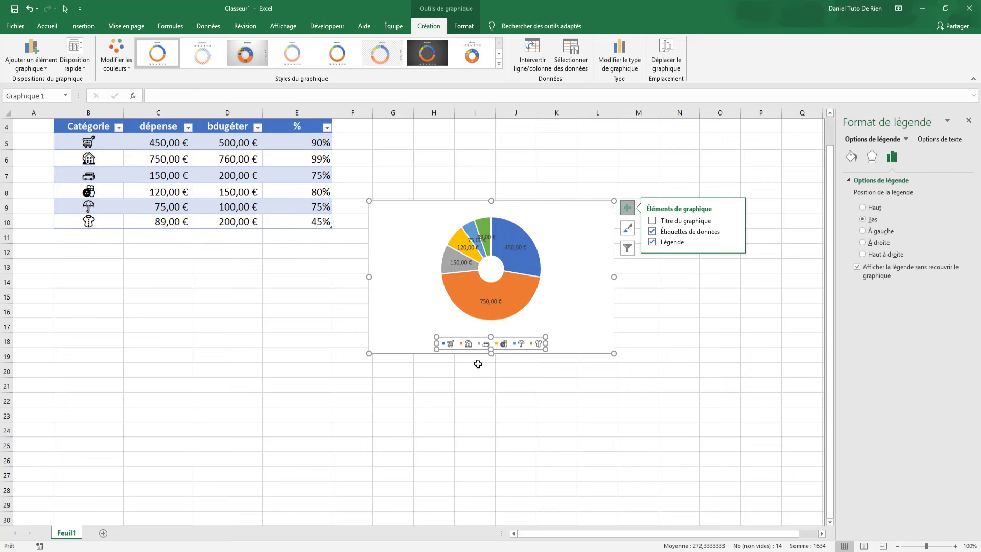
{"action": "key", "text": "Delete"}
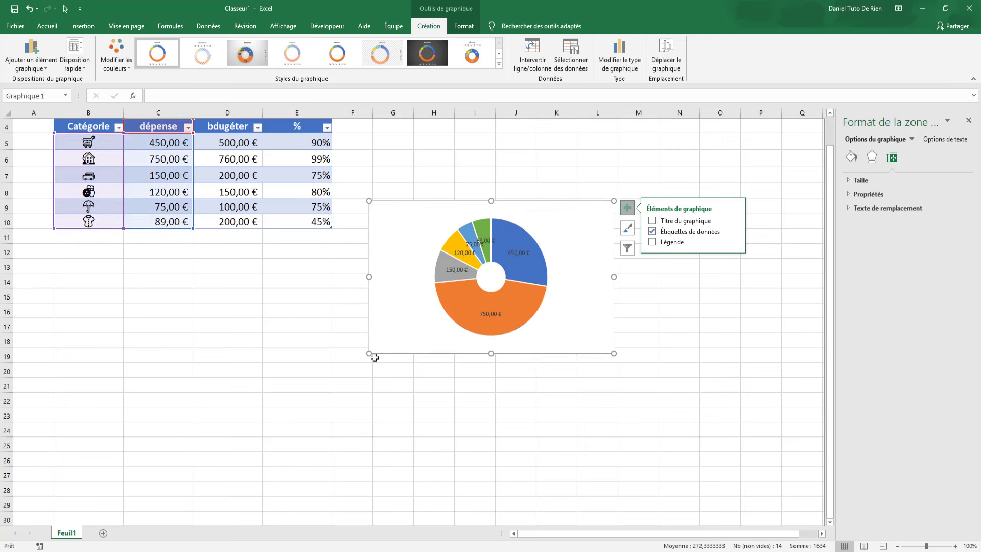
Step: Drag the chart's lower corners outward to about row 25, then select the data labels
{"action": "left_click_drag", "start_coordinate": [369, 353], "coordinate": [287, 407]}
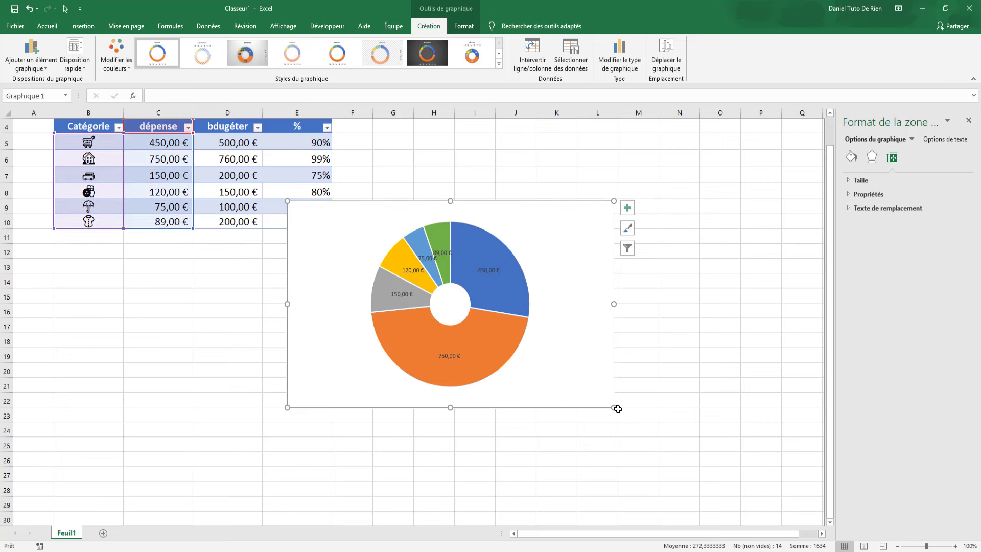
{"action": "left_click_drag", "start_coordinate": [613, 407], "coordinate": [695, 446]}
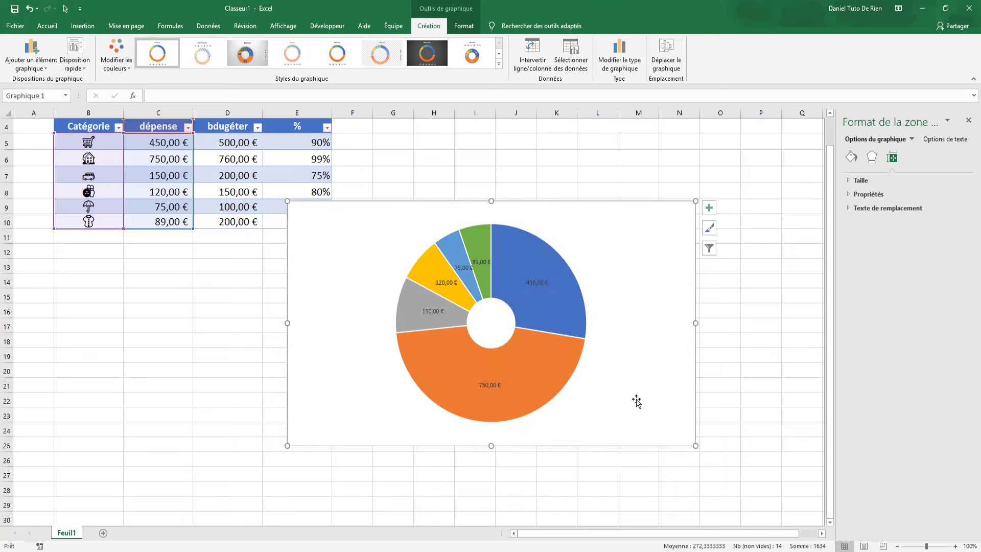
{"action": "left_click", "coordinate": [537, 286]}
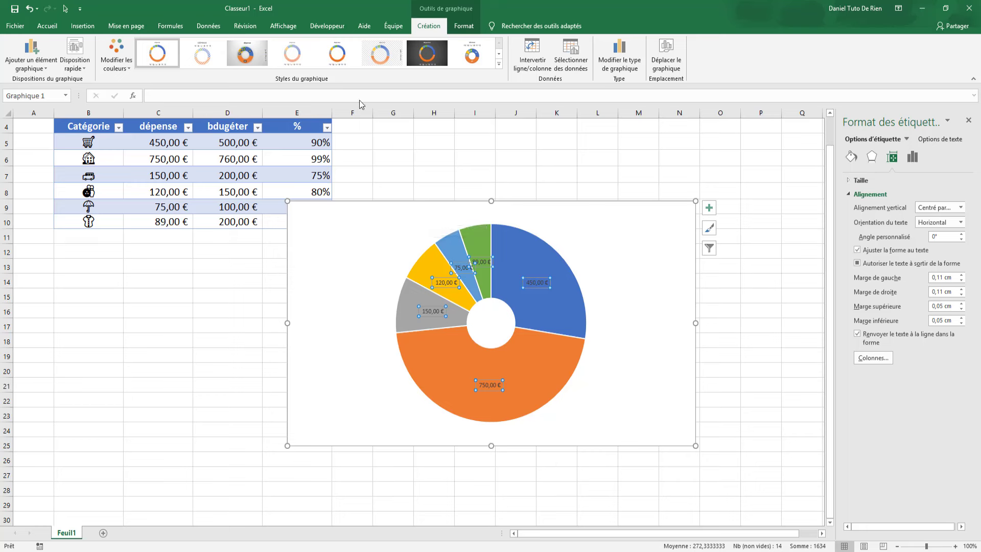
Step: Format the data labels as Number with 0 decimals, dropping the € sign
{"action": "left_click", "coordinate": [913, 159]}
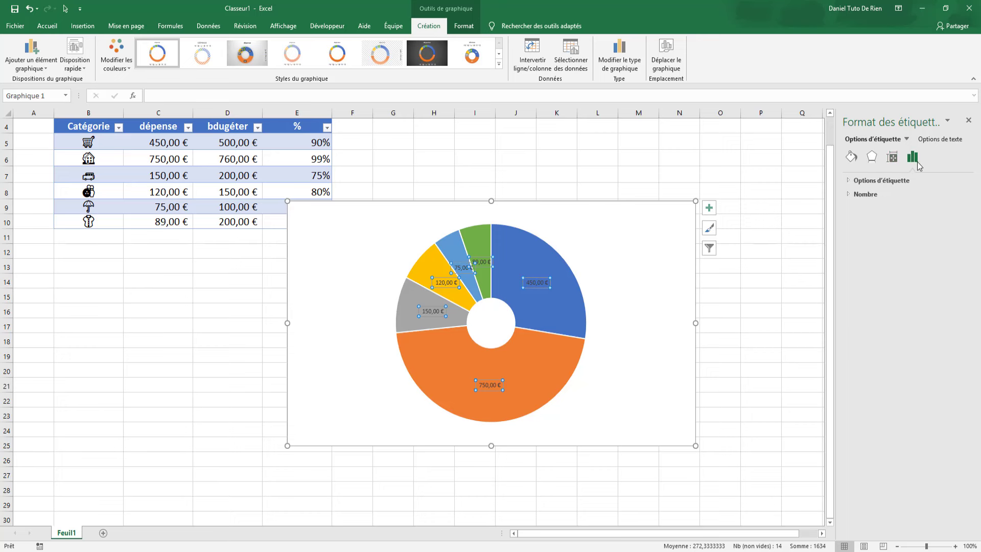
{"action": "left_click", "coordinate": [844, 180]}
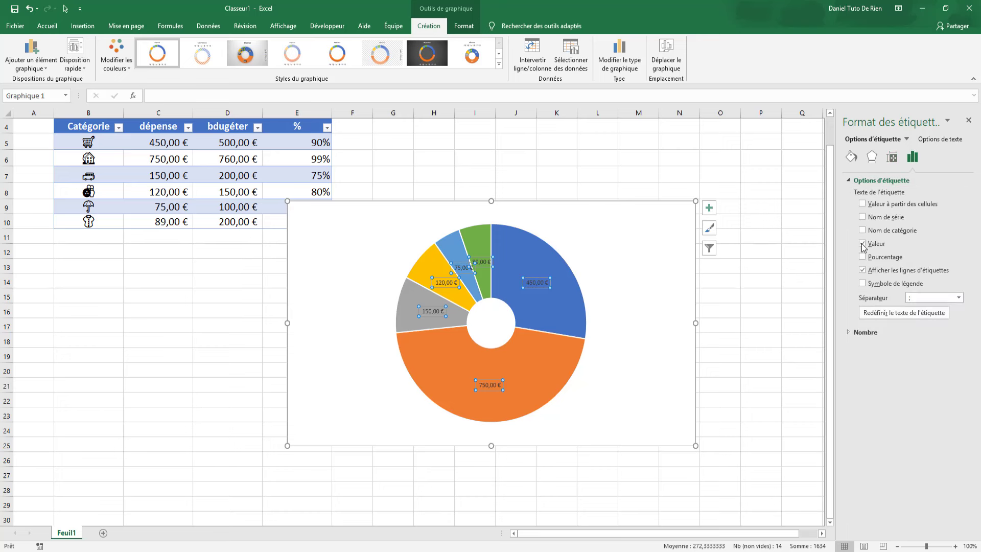
{"action": "left_click", "coordinate": [851, 333]}
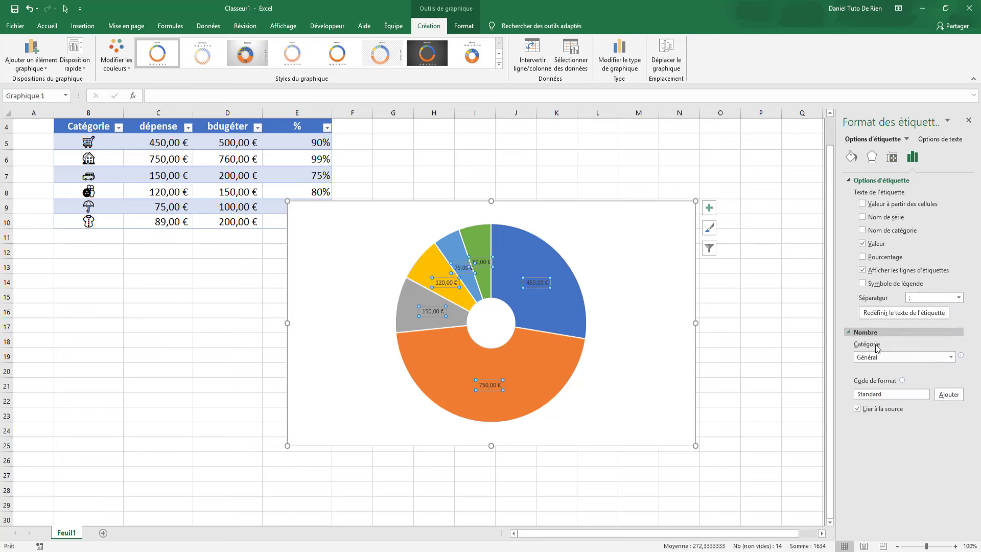
{"action": "left_click", "coordinate": [951, 358]}
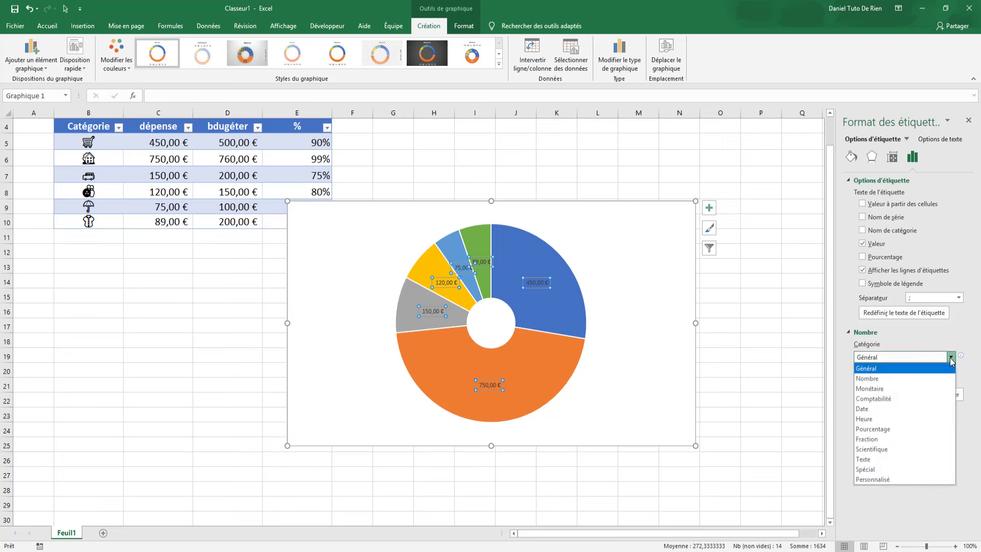
{"action": "left_click", "coordinate": [927, 379]}
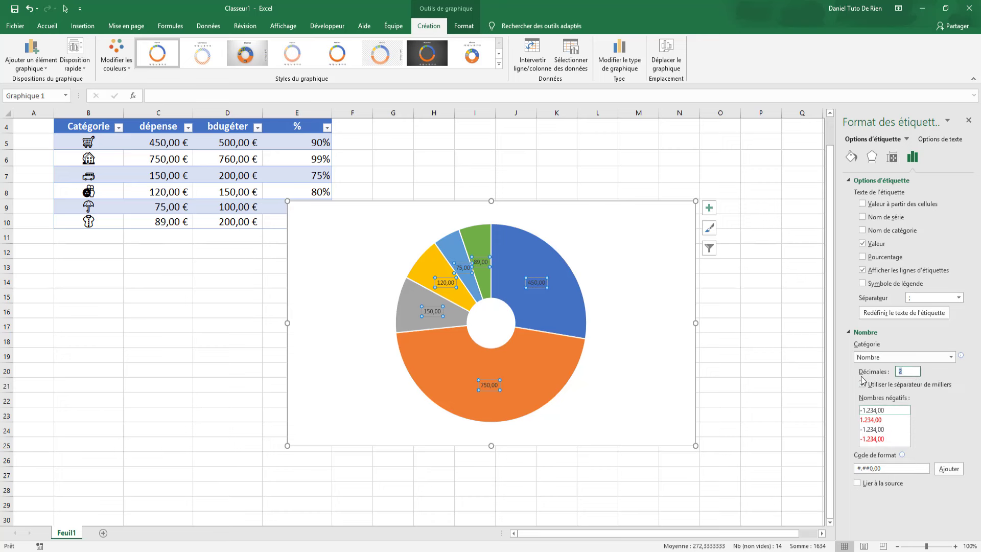
{"action": "type", "text": "0"}
{"action": "key", "text": "Return"}
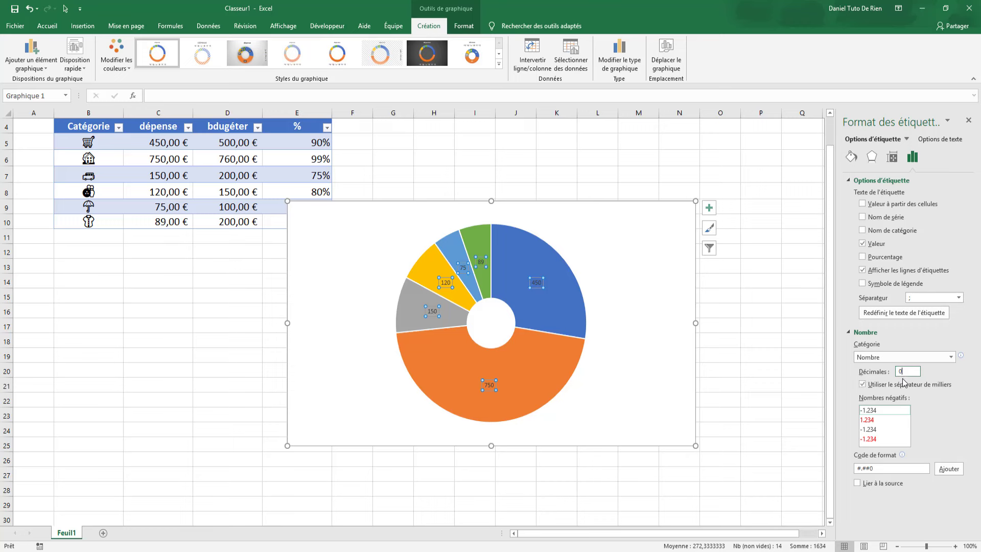
Step: Make the data labels bold at font size 16
{"action": "left_click", "coordinate": [47, 26]}
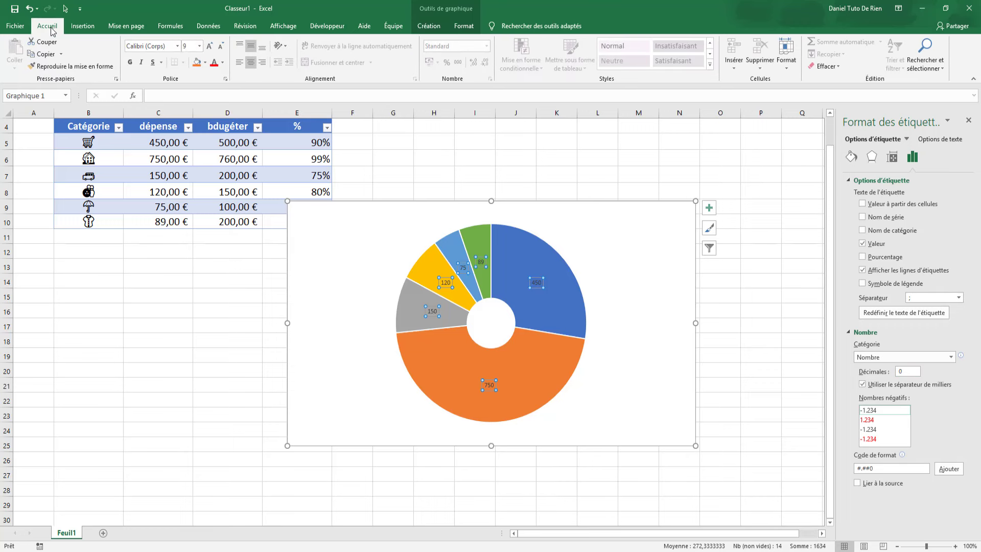
{"action": "left_click", "coordinate": [209, 46]}
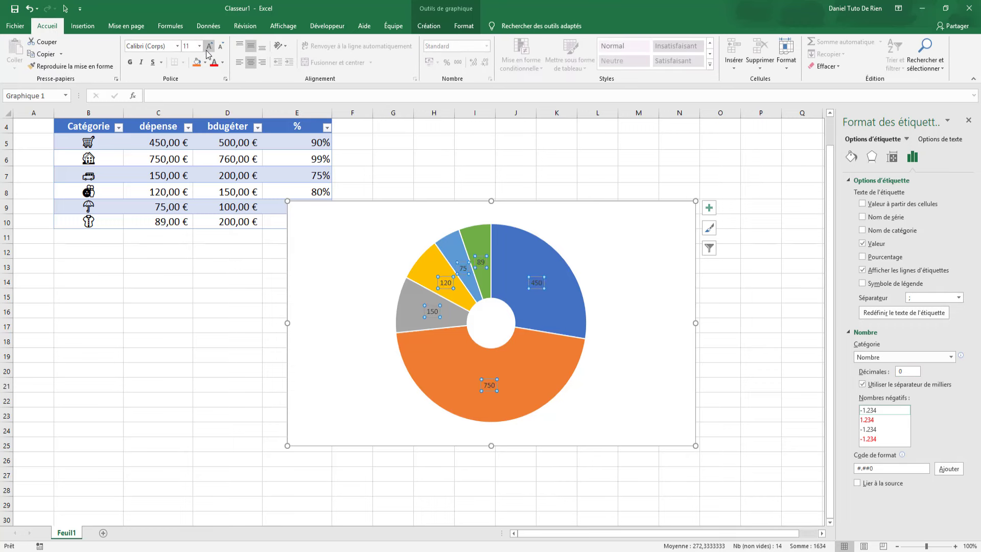
{"action": "left_click", "coordinate": [130, 62]}
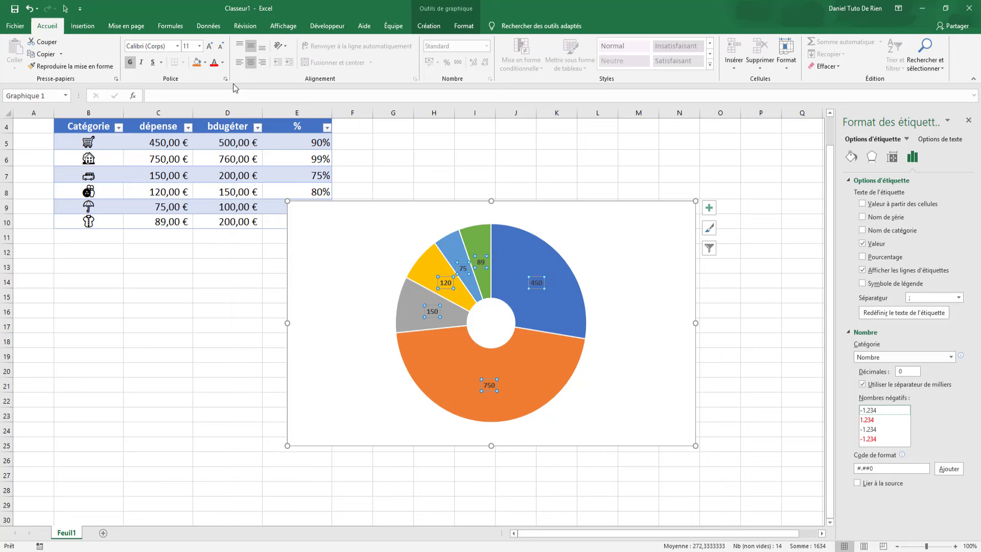
{"action": "left_click", "coordinate": [210, 46]}
{"action": "left_click", "coordinate": [209, 46]}
{"action": "left_click", "coordinate": [209, 46]}
{"action": "left_click", "coordinate": [210, 47]}
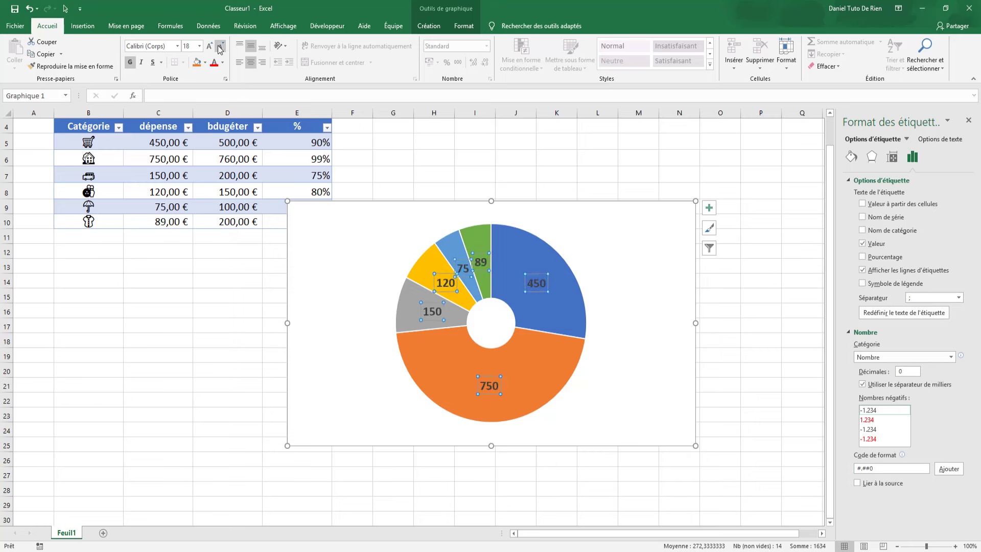
{"action": "left_click", "coordinate": [220, 46]}
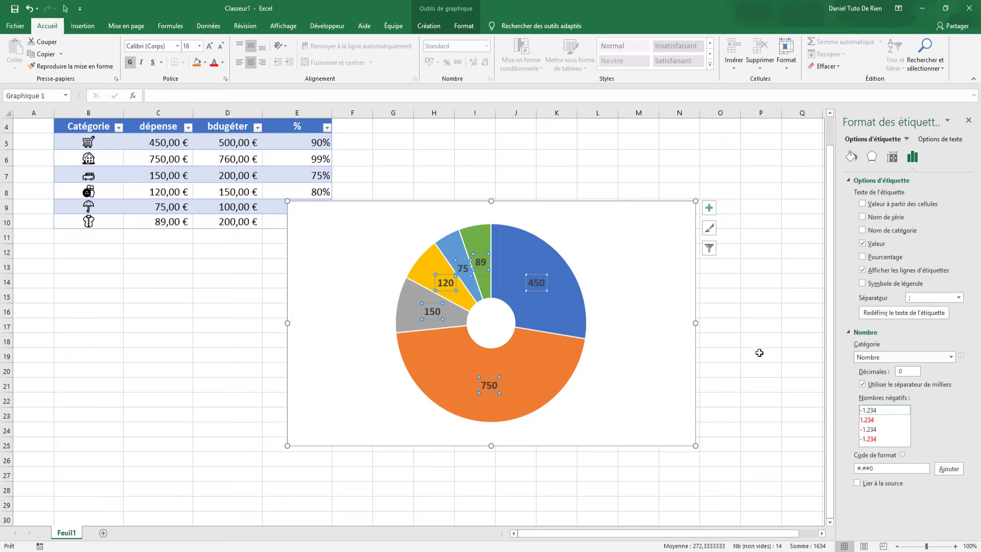
Step: Copy B4:C10 and paste it into the chart to add a second doughnut ring
{"action": "left_click", "coordinate": [234, 305]}
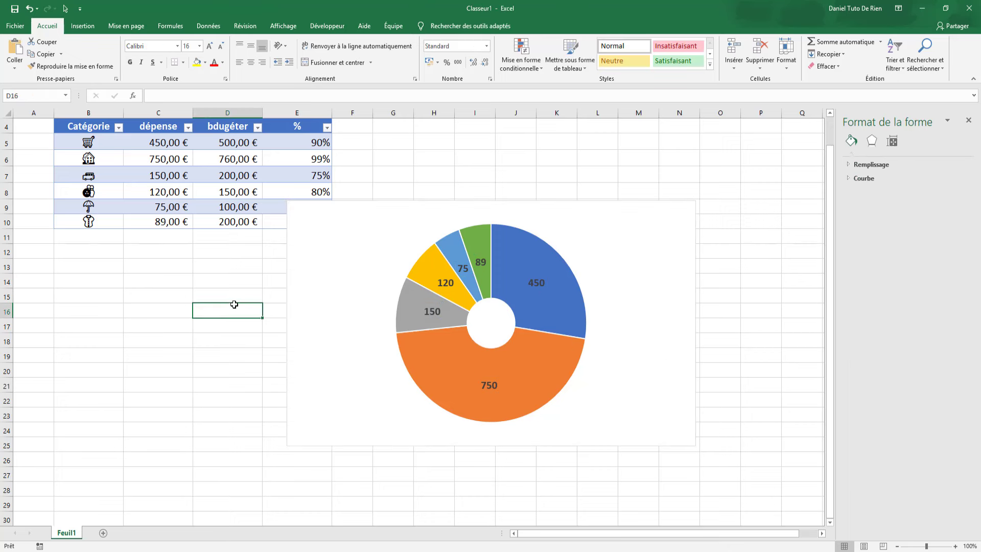
{"action": "left_click_drag", "start_coordinate": [74, 128], "coordinate": [158, 221]}
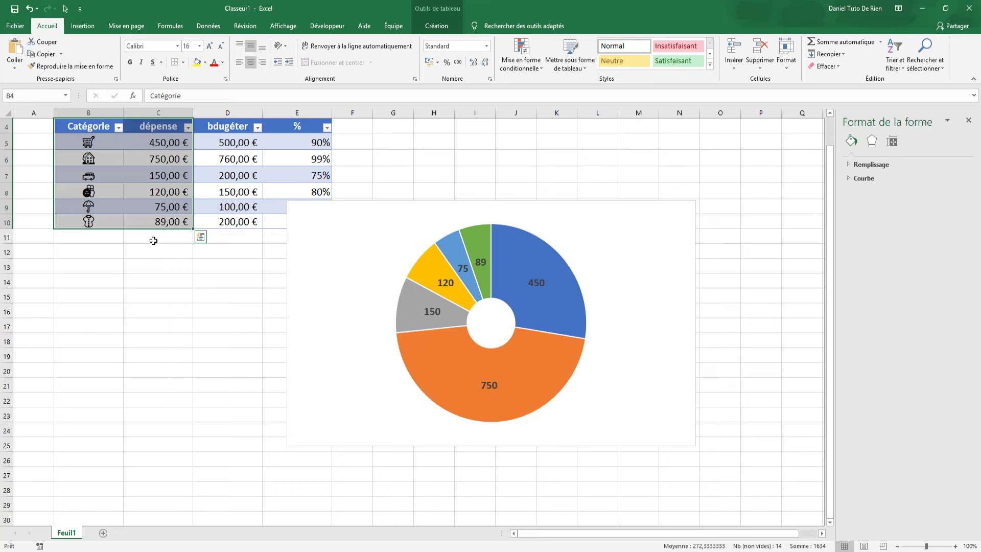
{"action": "key", "text": "ctrl+c"}
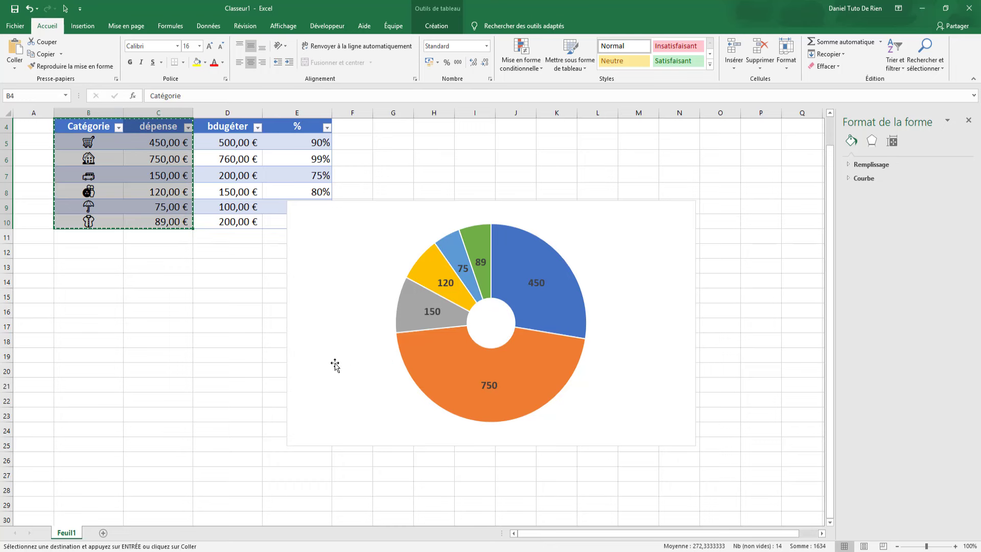
{"action": "left_click", "coordinate": [301, 359]}
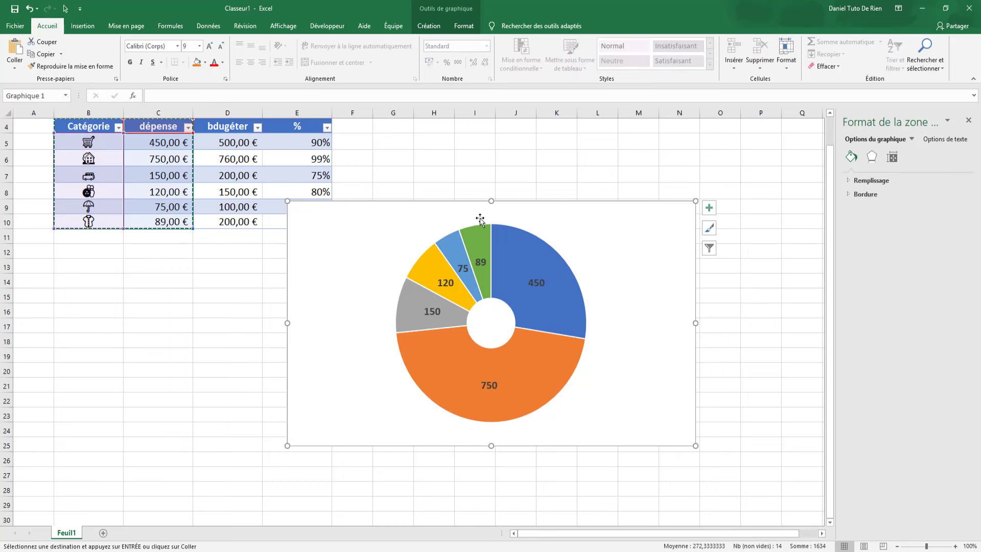
{"action": "key", "text": "ctrl+v"}
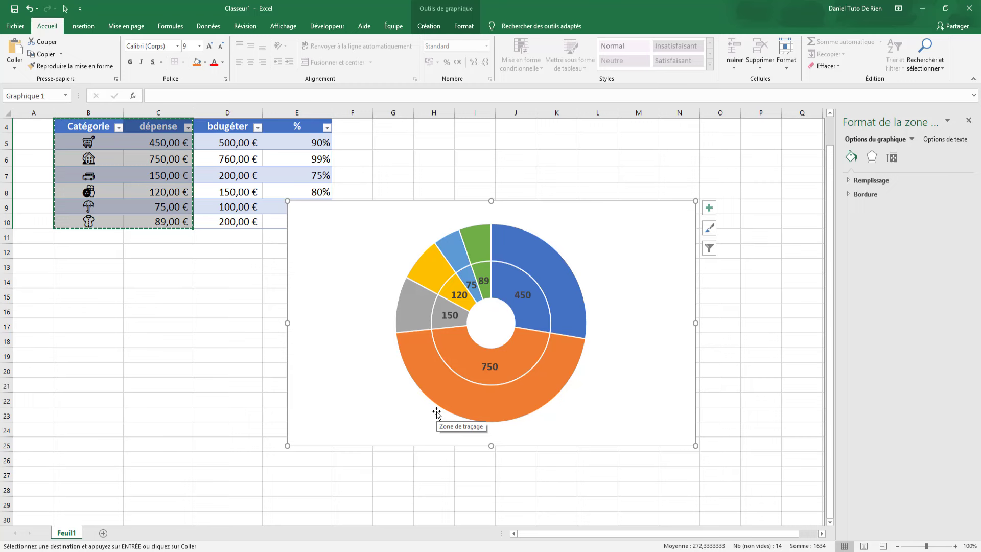
{"action": "left_click", "coordinate": [521, 307]}
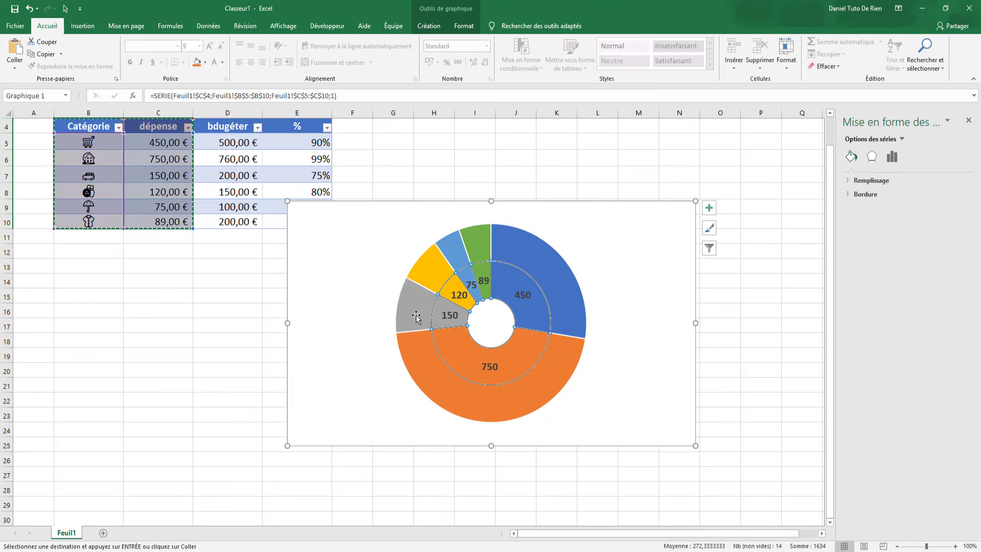
{"action": "left_click", "coordinate": [364, 388]}
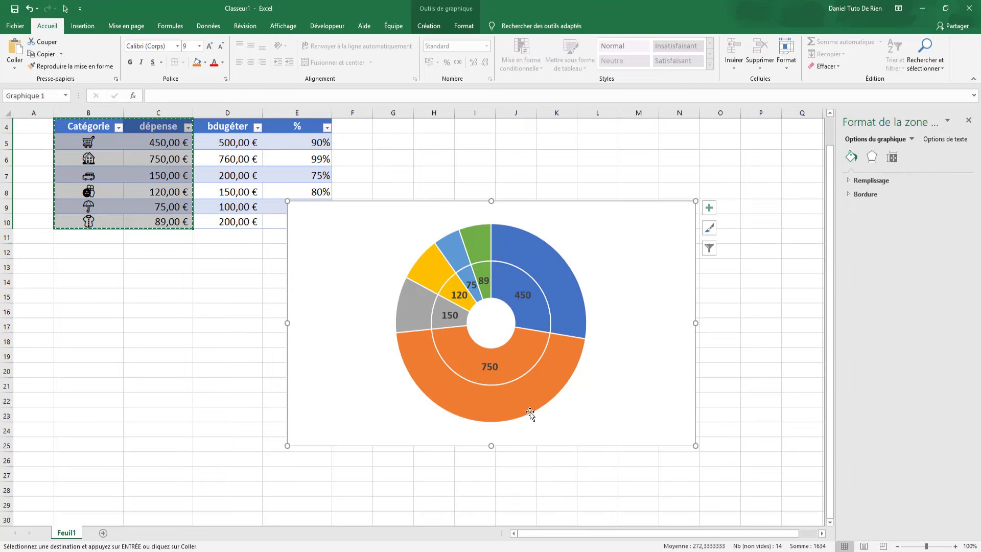
Step: Turn on data labels for the outer doughnut ring
{"action": "left_click", "coordinate": [559, 284]}
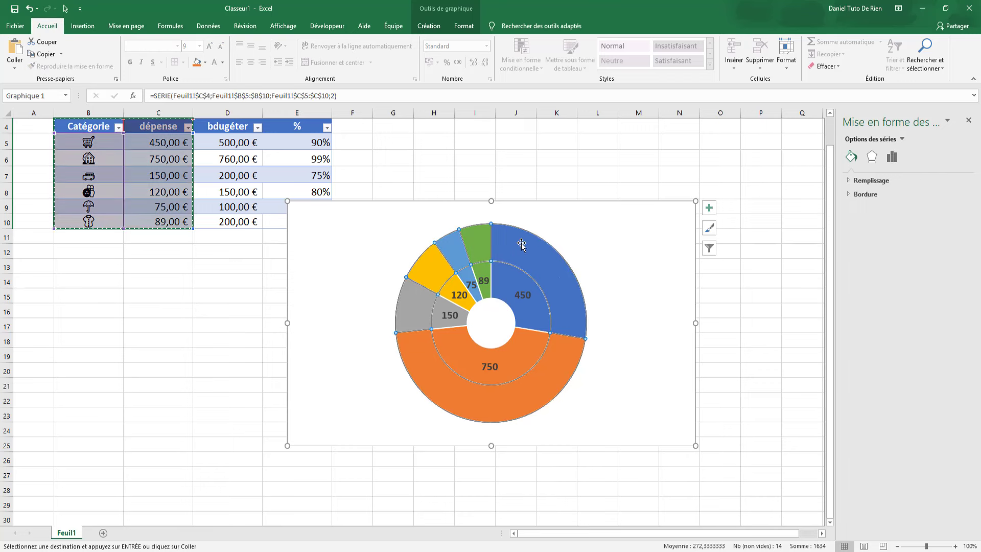
{"action": "left_click", "coordinate": [709, 207]}
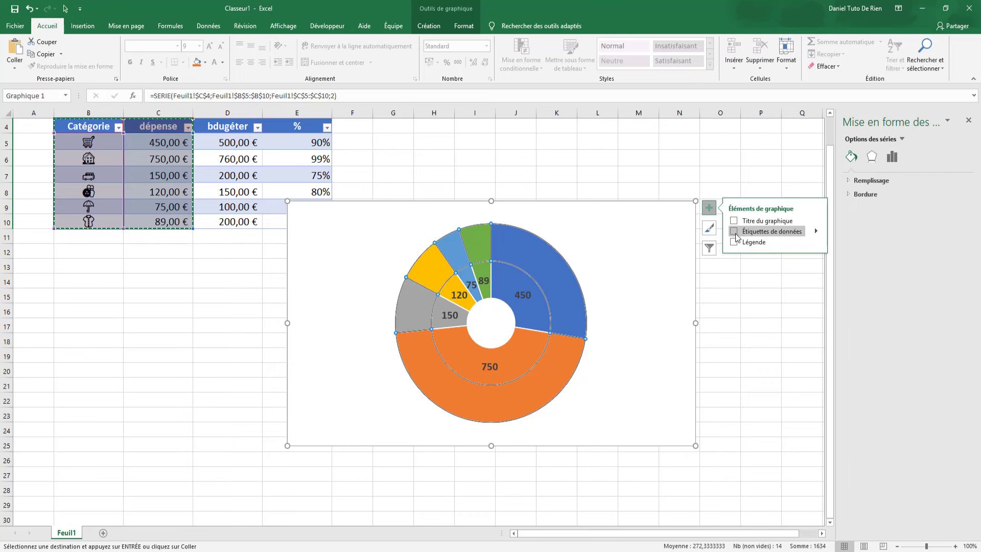
{"action": "left_click", "coordinate": [758, 233]}
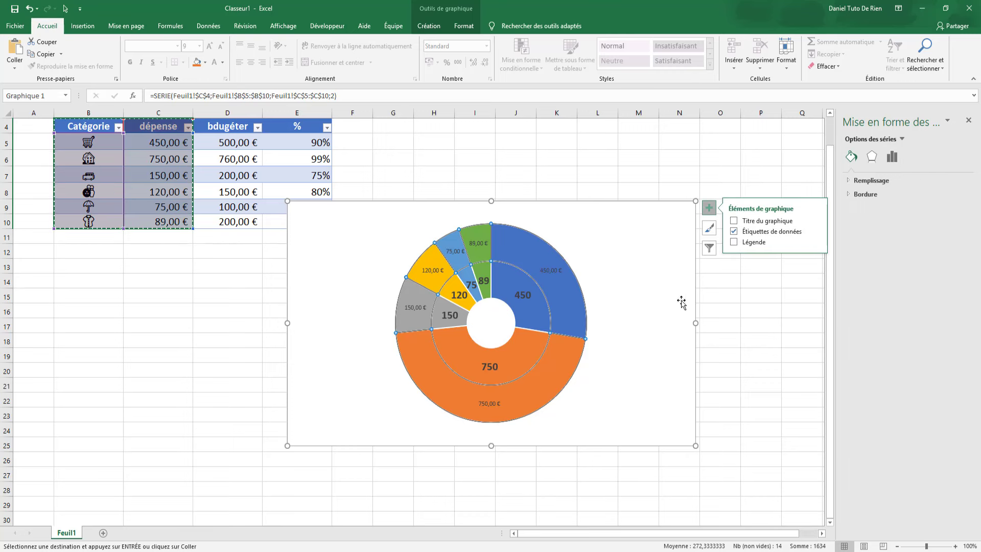
{"action": "left_click", "coordinate": [553, 271]}
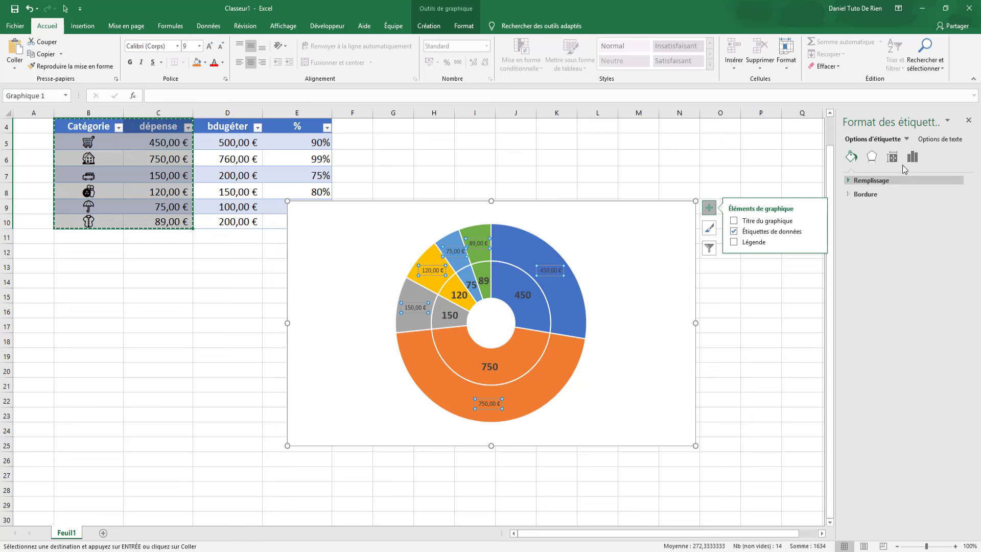
Step: Make the outer ring labels show the category emoji icons instead of values
{"action": "left_click", "coordinate": [936, 140]}
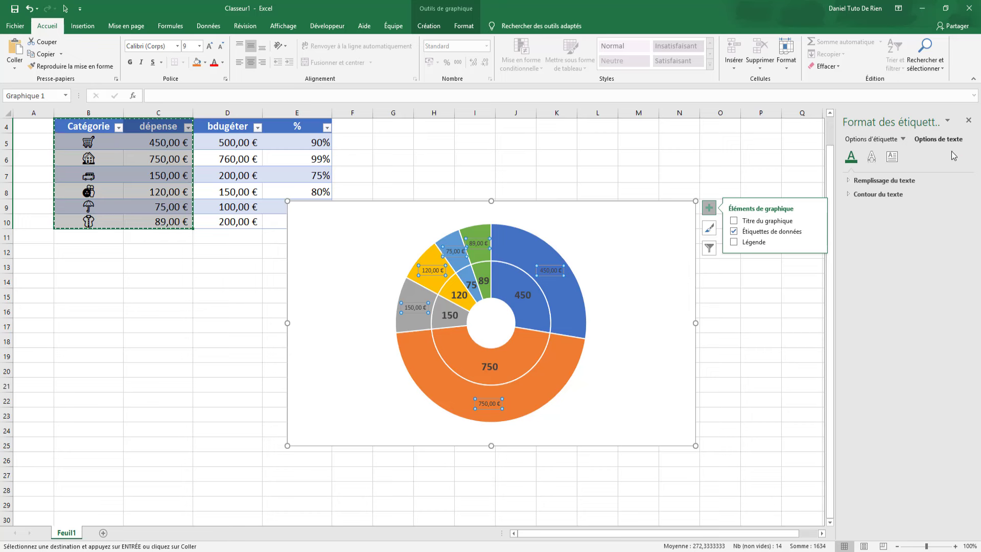
{"action": "left_click", "coordinate": [869, 140]}
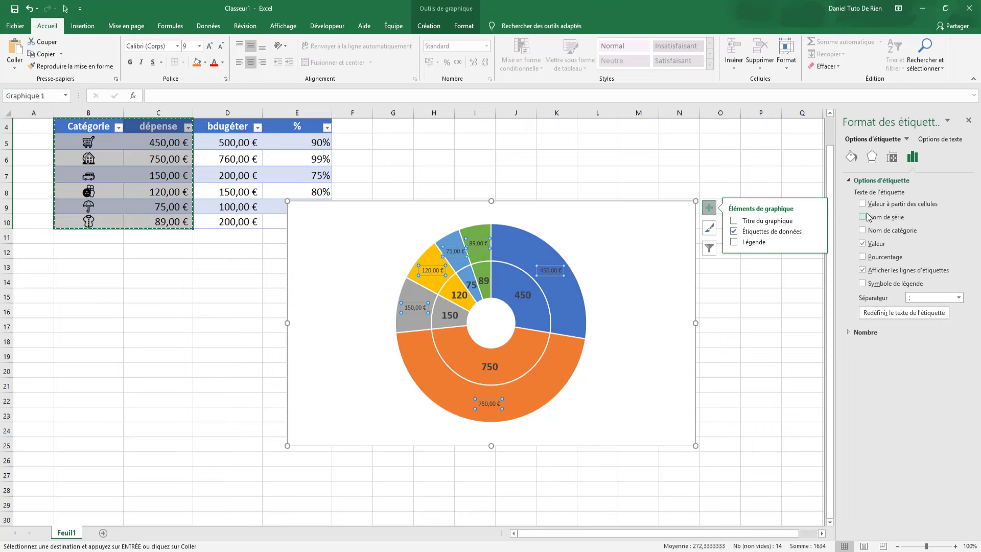
{"action": "left_click", "coordinate": [863, 244]}
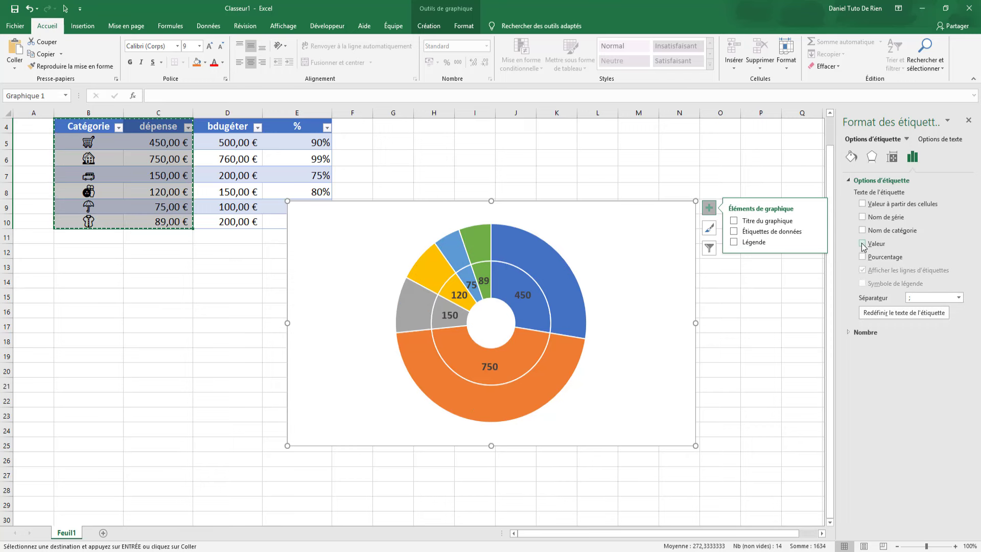
{"action": "left_click", "coordinate": [863, 218]}
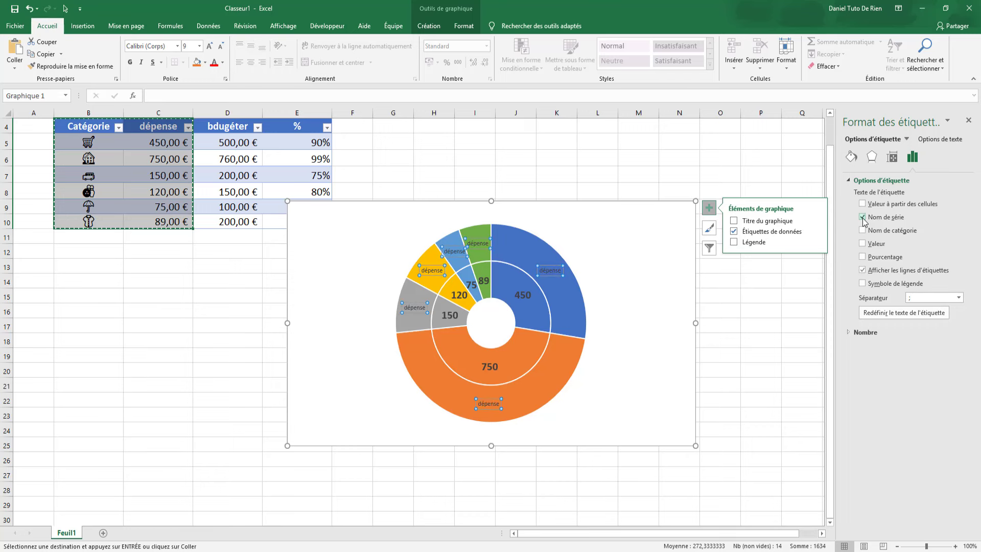
{"action": "left_click", "coordinate": [863, 217]}
{"action": "left_click", "coordinate": [863, 206]}
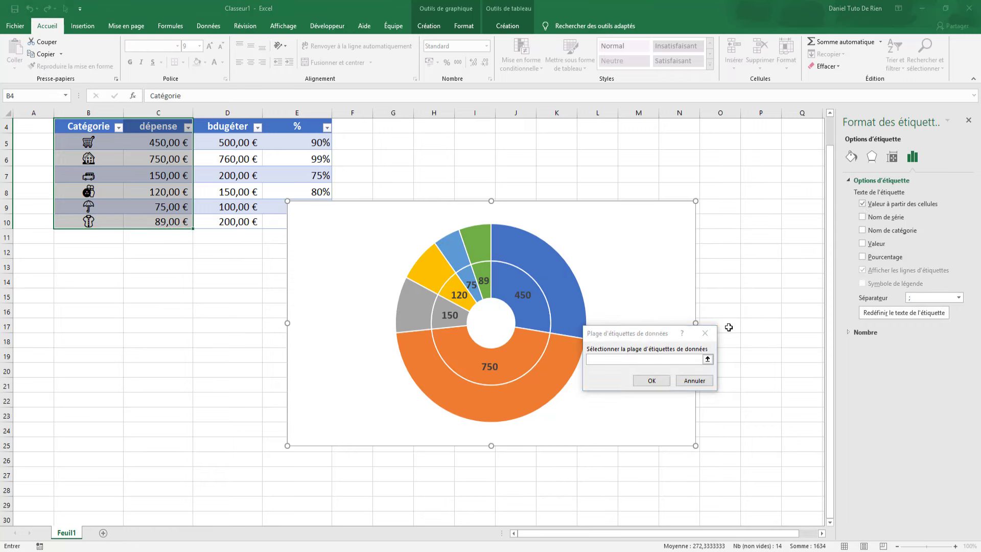
{"action": "left_click", "coordinate": [705, 333]}
{"action": "left_click", "coordinate": [862, 231]}
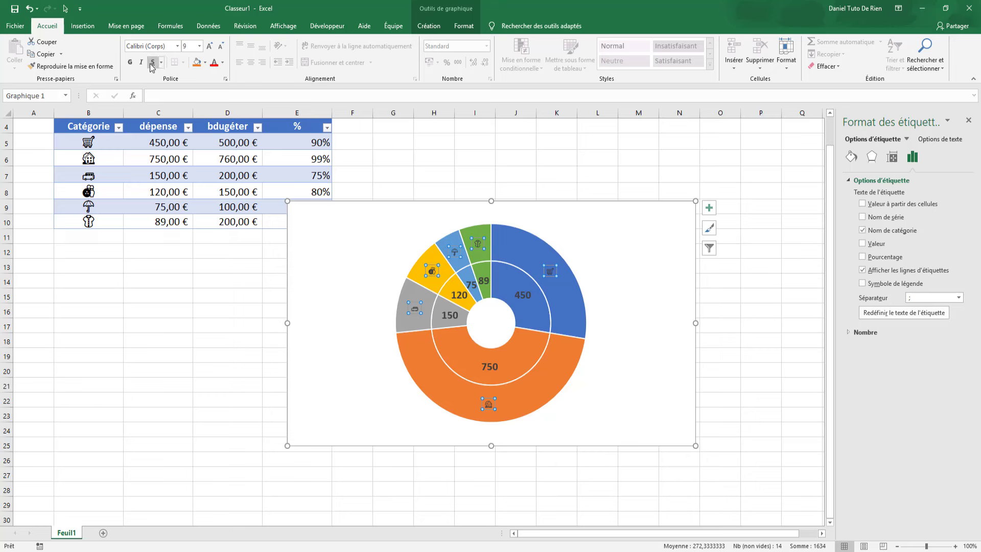
Step: Enlarge the icon labels to font size 20
{"action": "key", "text": "ctrl+shift+greater"}
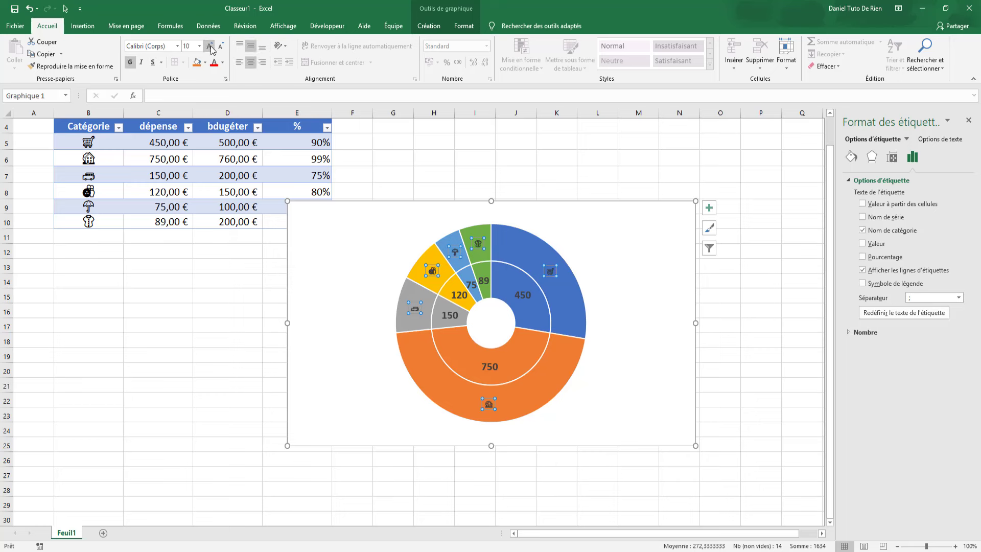
{"action": "key", "text": "ctrl+shift+greater"}
{"action": "key", "text": "ctrl+shift+greater"}
{"action": "left_click", "coordinate": [210, 46]}
{"action": "left_click", "coordinate": [210, 46]}
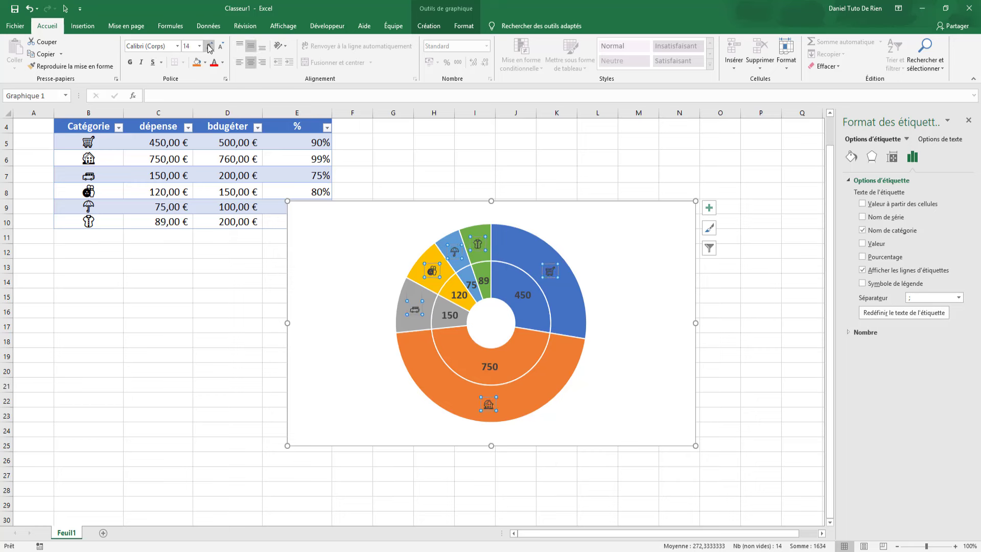
{"action": "left_click", "coordinate": [209, 46]}
{"action": "left_click", "coordinate": [210, 46]}
{"action": "left_click", "coordinate": [220, 47]}
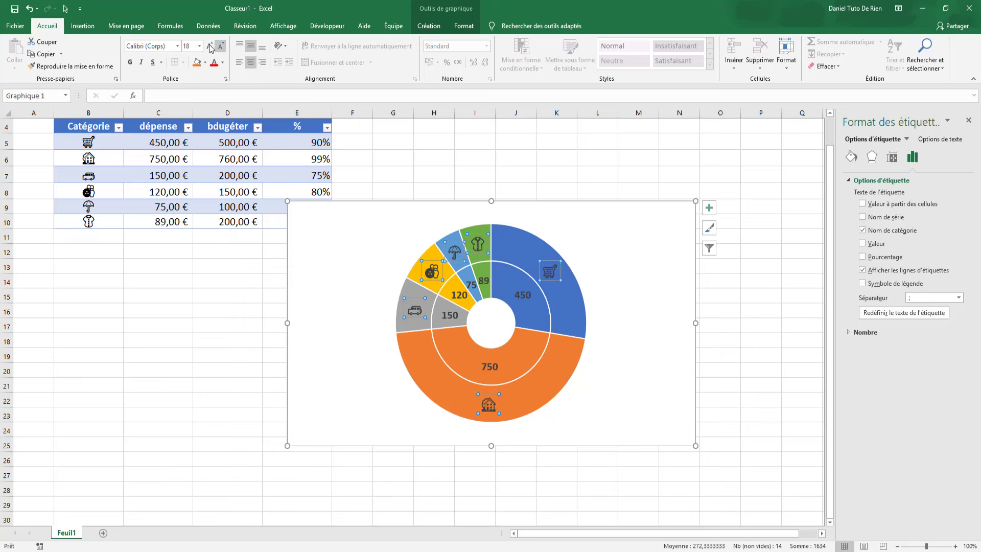
{"action": "left_click", "coordinate": [209, 46]}
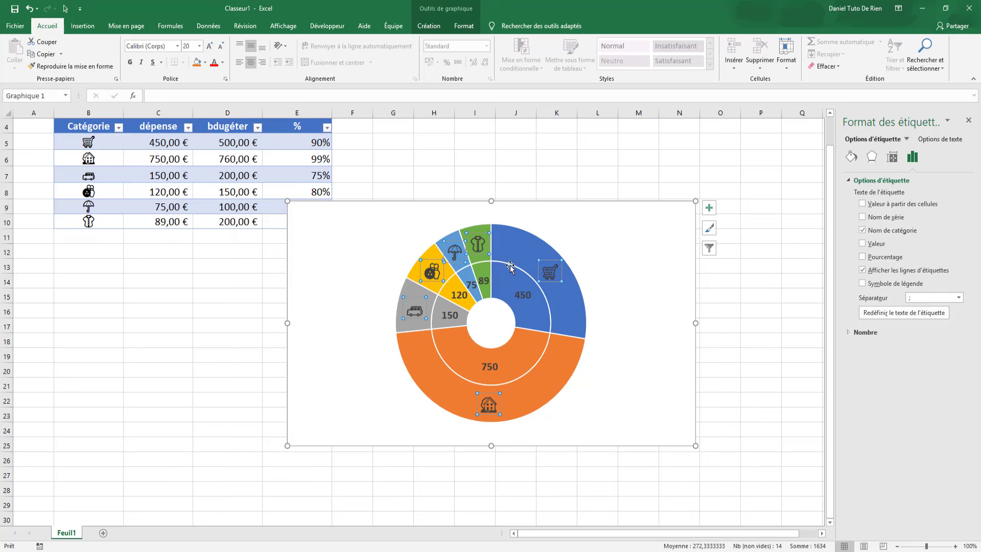
Step: Reposition the donut chart up and to the left over the table
{"action": "left_click", "coordinate": [759, 339]}
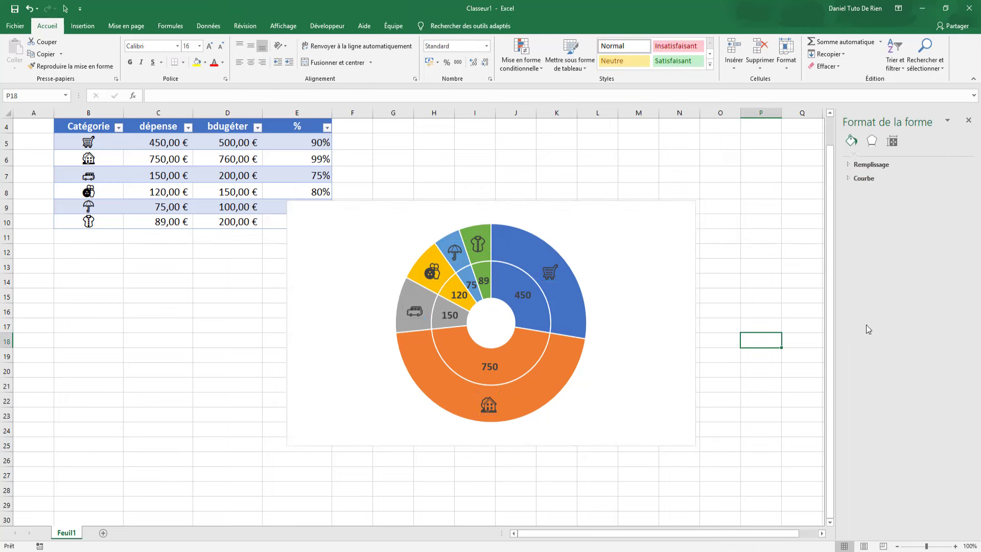
{"action": "scroll", "coordinate": [744, 305], "scroll_direction": "down", "scroll_amount": 1}
{"action": "scroll", "coordinate": [744, 305], "scroll_direction": "down", "scroll_amount": 1}
{"action": "scroll", "coordinate": [744, 304], "scroll_direction": "up", "scroll_amount": 3}
{"action": "left_click", "coordinate": [663, 321]}
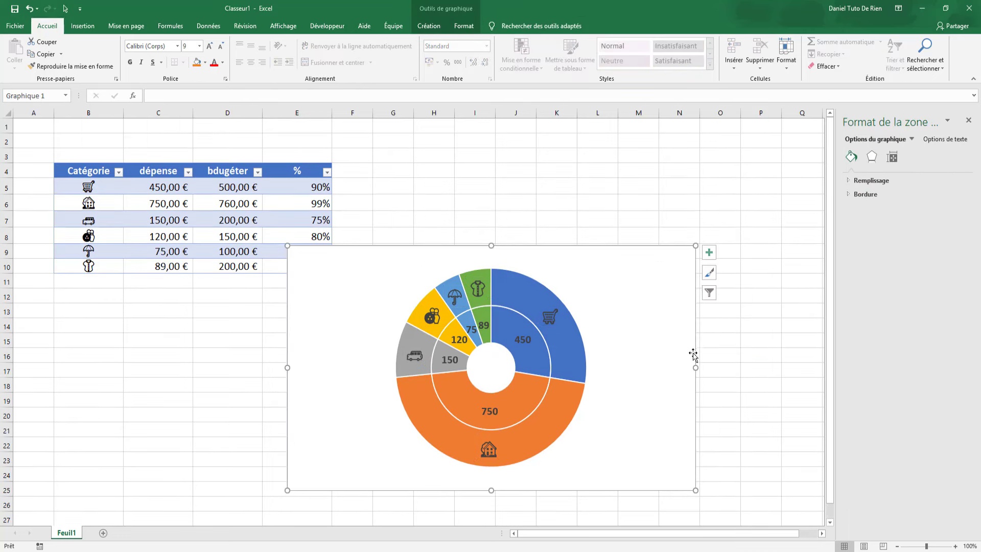
{"action": "left_click_drag", "start_coordinate": [692, 352], "coordinate": [615, 291]}
Step: Give the chart area No Fill and drag it to the right of the table
{"action": "right_click", "coordinate": [615, 292]}
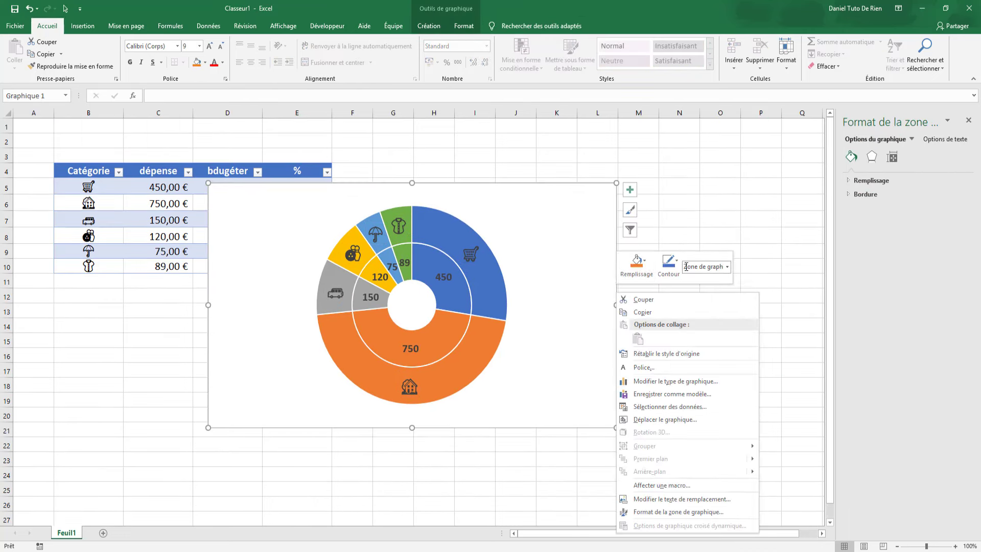
{"action": "left_click", "coordinate": [643, 267]}
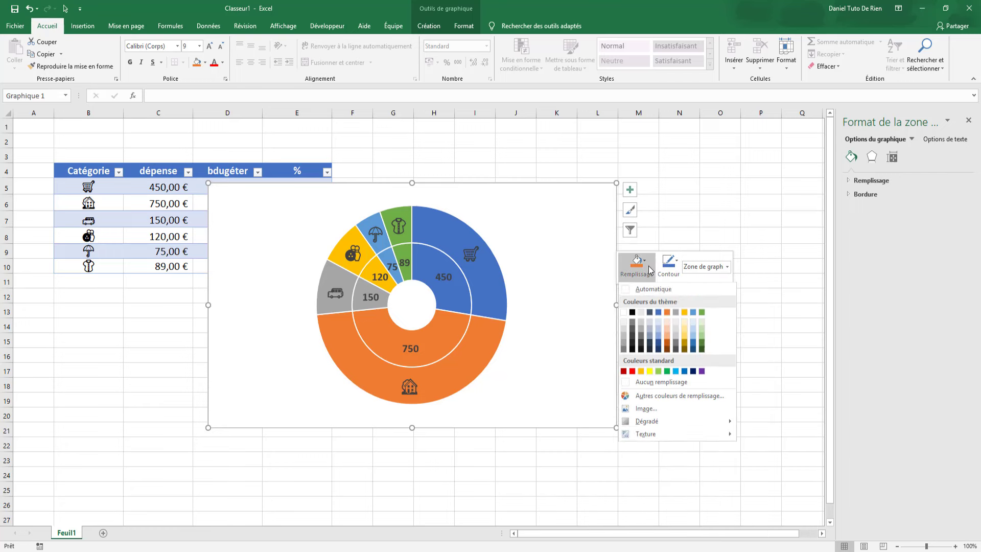
{"action": "left_click", "coordinate": [641, 386]}
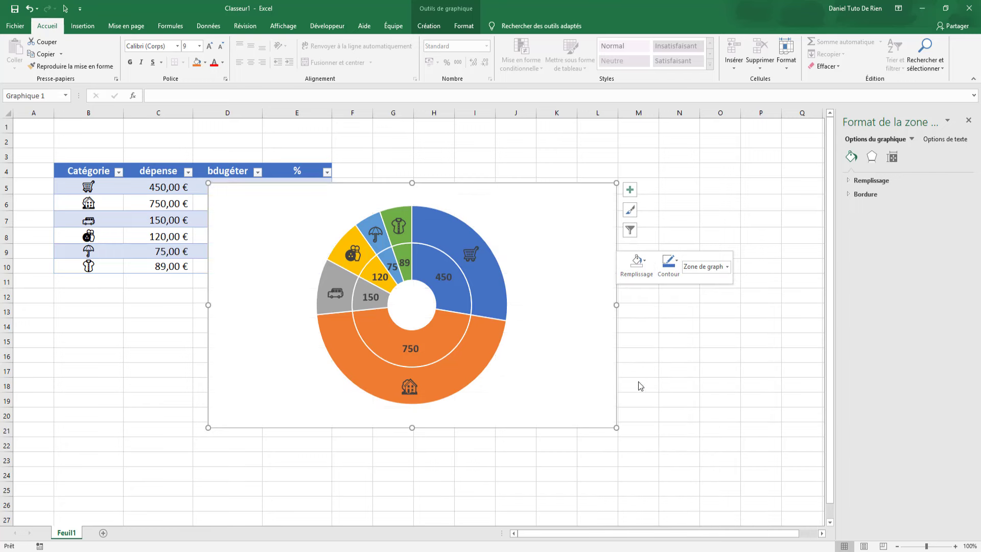
{"action": "left_click", "coordinate": [722, 218]}
{"action": "left_click_drag", "start_coordinate": [615, 326], "coordinate": [719, 319]}
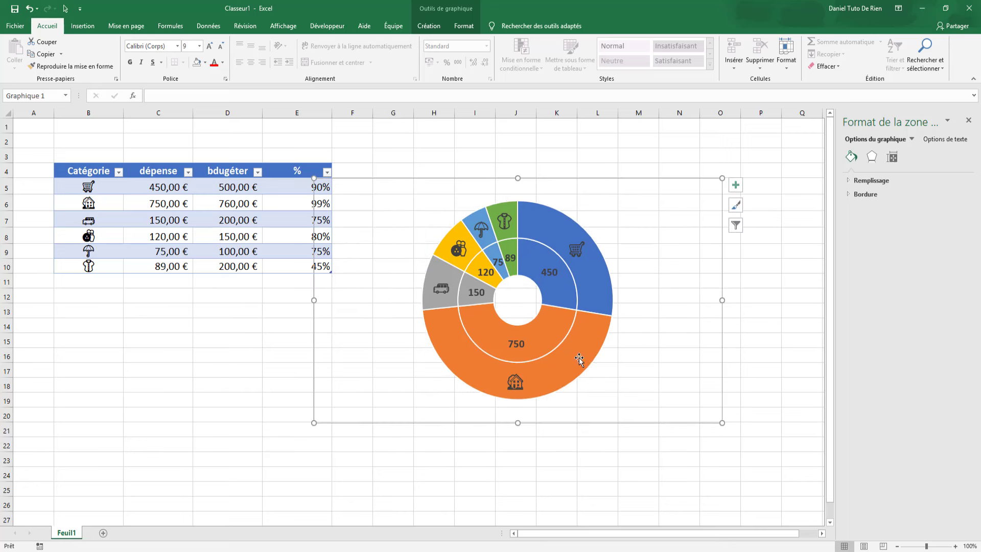
Step: Set the border of the outer budget ring and inner spending ring to No line
{"action": "left_click", "coordinate": [519, 218]}
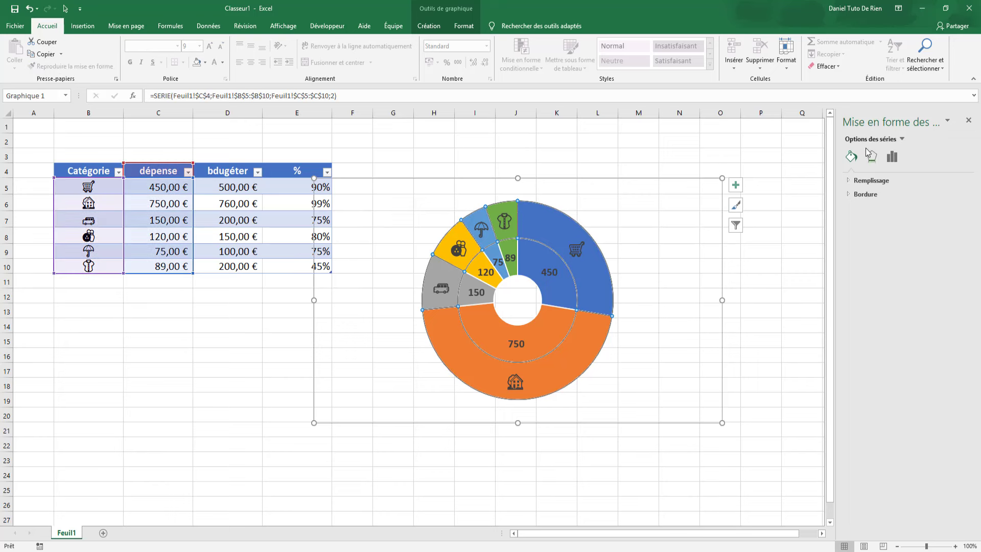
{"action": "left_click", "coordinate": [847, 194]}
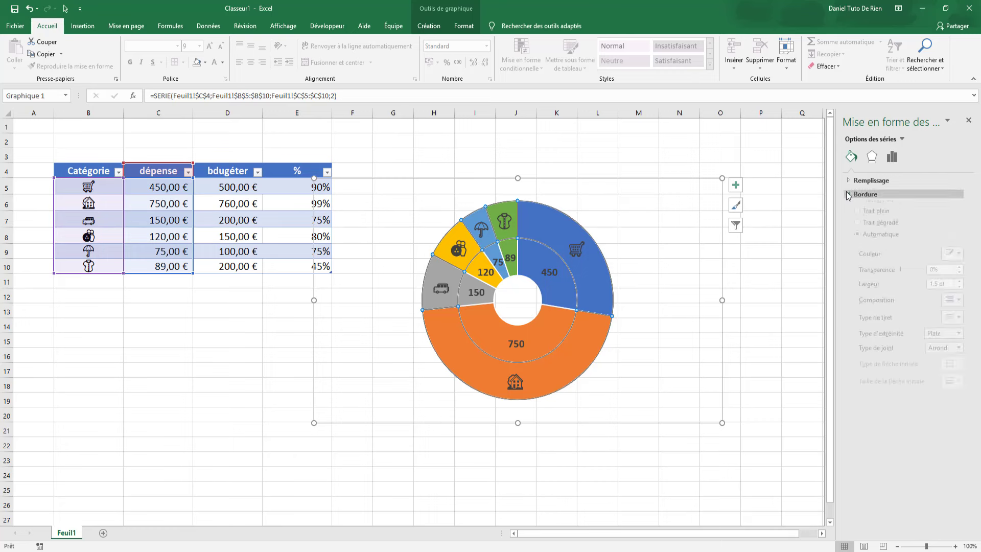
{"action": "left_click", "coordinate": [858, 210]}
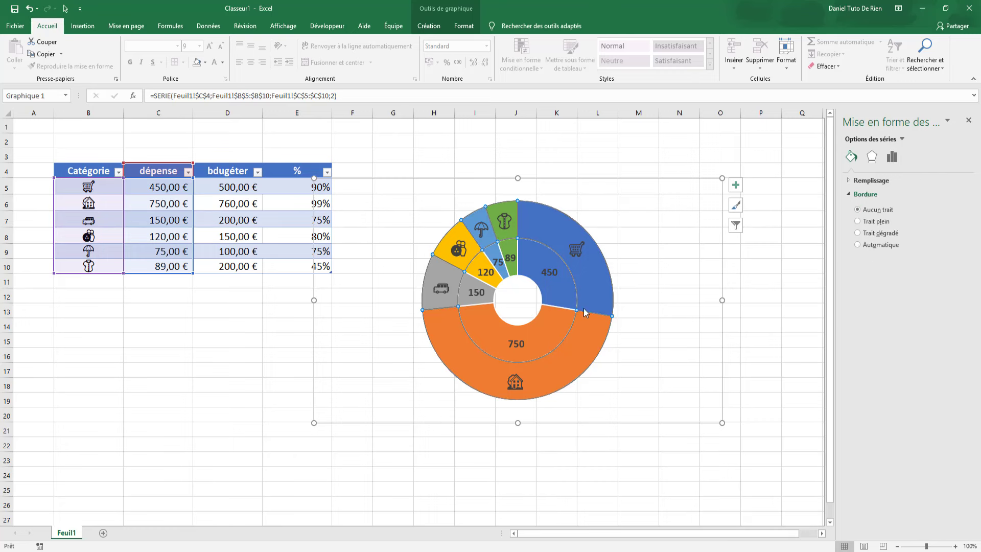
{"action": "left_click", "coordinate": [518, 257]}
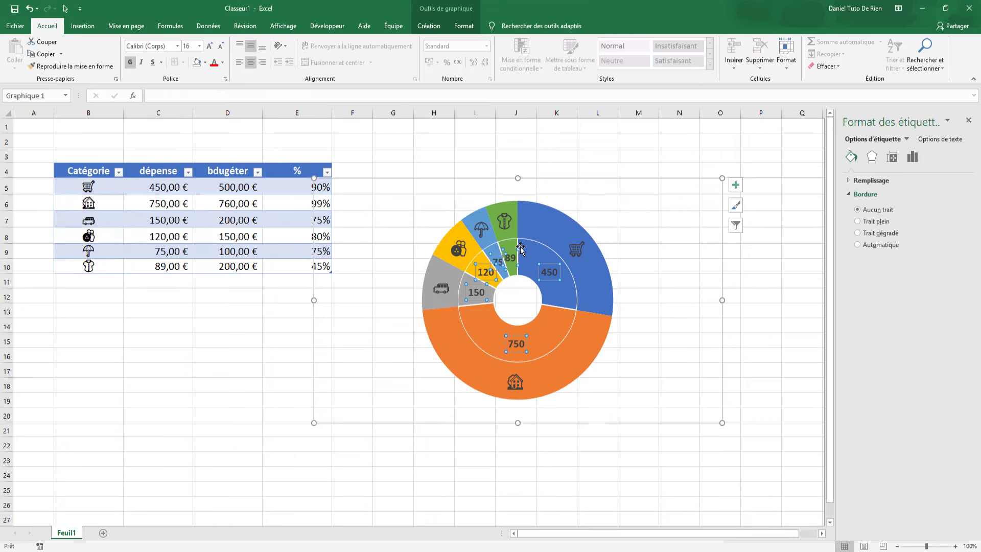
{"action": "left_click", "coordinate": [543, 257]}
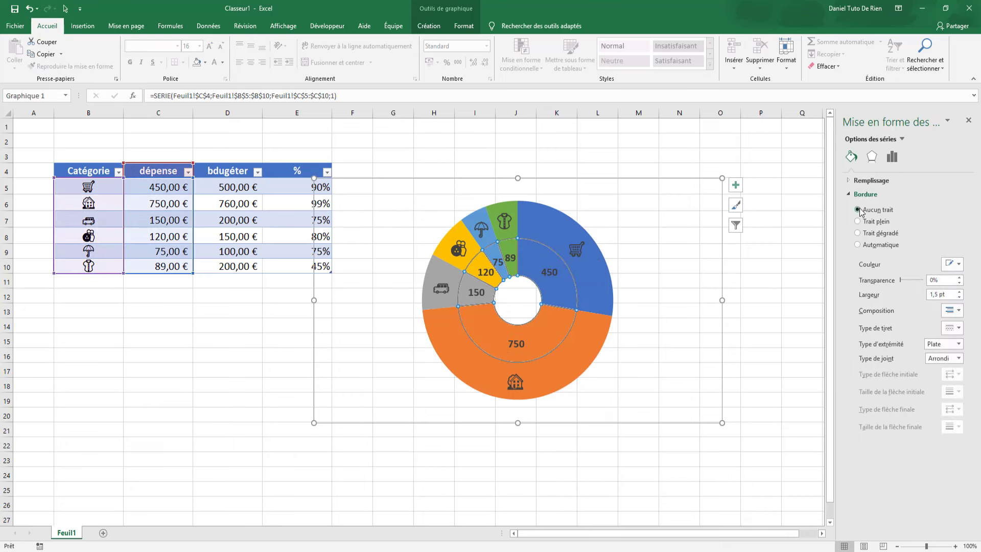
{"action": "left_click", "coordinate": [805, 310]}
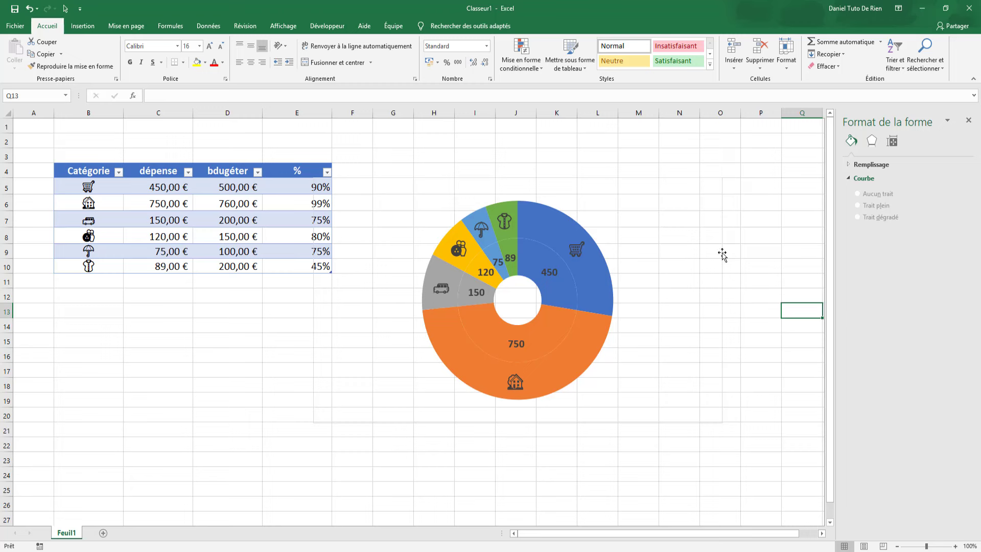
{"action": "left_click", "coordinate": [556, 281]}
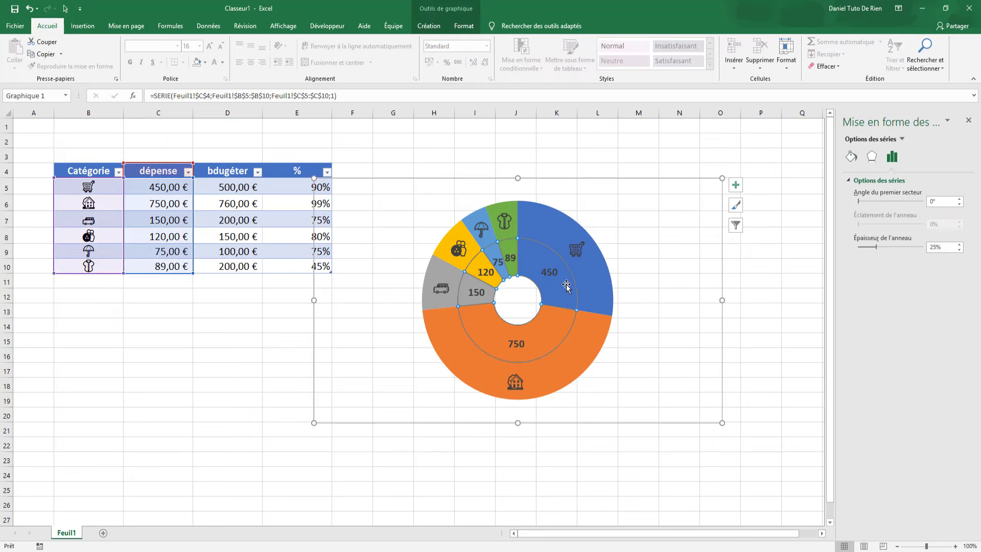
{"action": "mouse_move", "coordinate": [573, 247]}
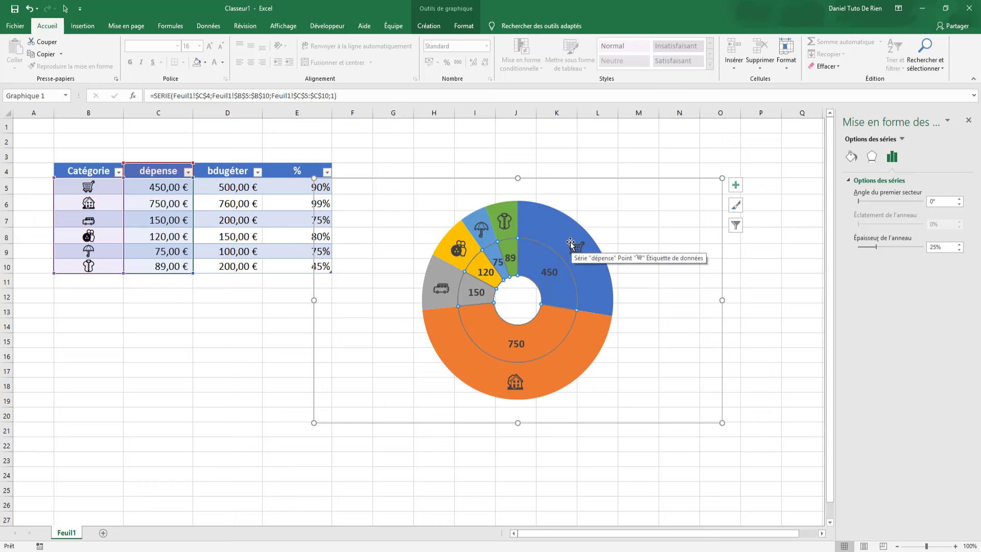
Step: Fill the inner 450 slice light blue and the 750 slice light orange
{"action": "left_click", "coordinate": [557, 285]}
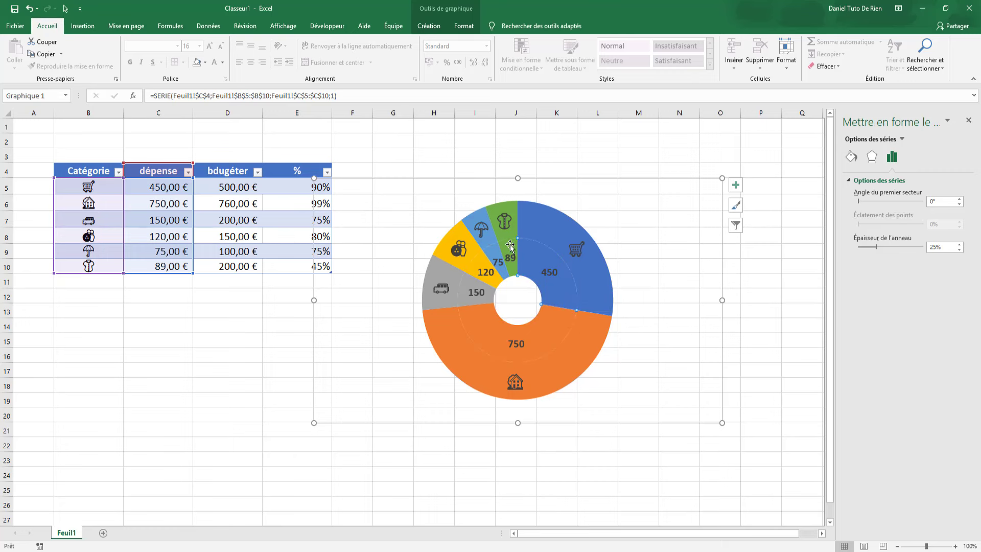
{"action": "right_click", "coordinate": [540, 253]}
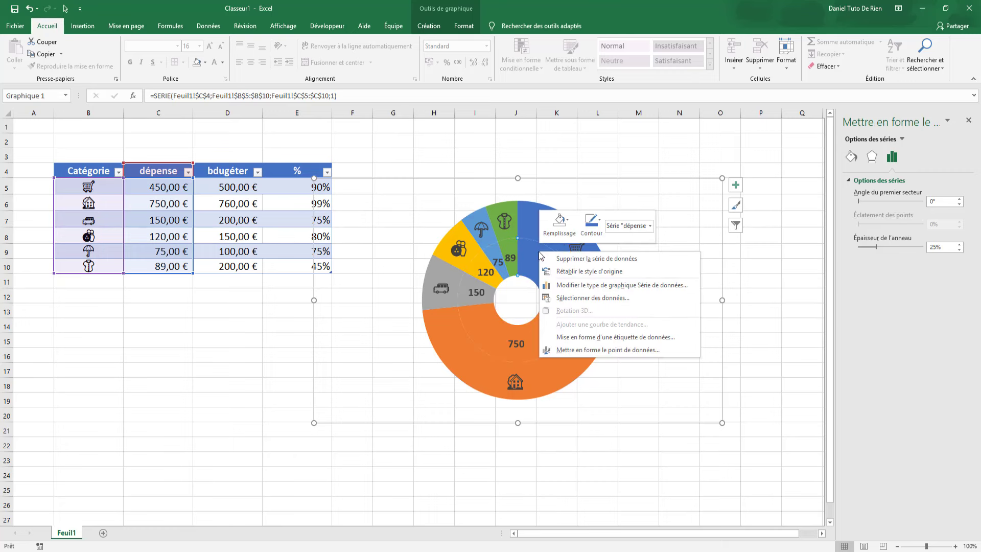
{"action": "left_click", "coordinate": [567, 234]}
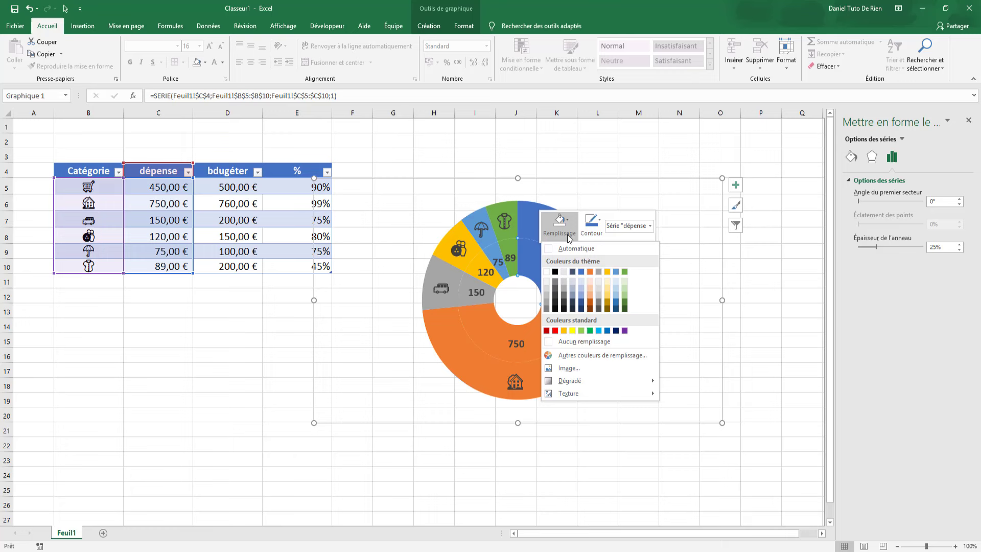
{"action": "left_click", "coordinate": [584, 294]}
{"action": "left_click", "coordinate": [550, 341]}
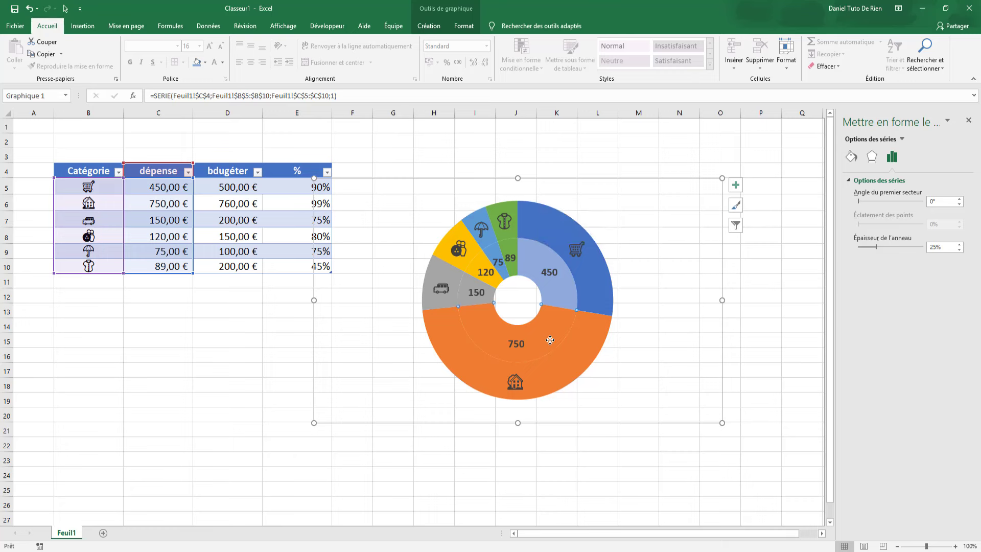
{"action": "right_click", "coordinate": [540, 346]}
{"action": "left_click", "coordinate": [566, 320]}
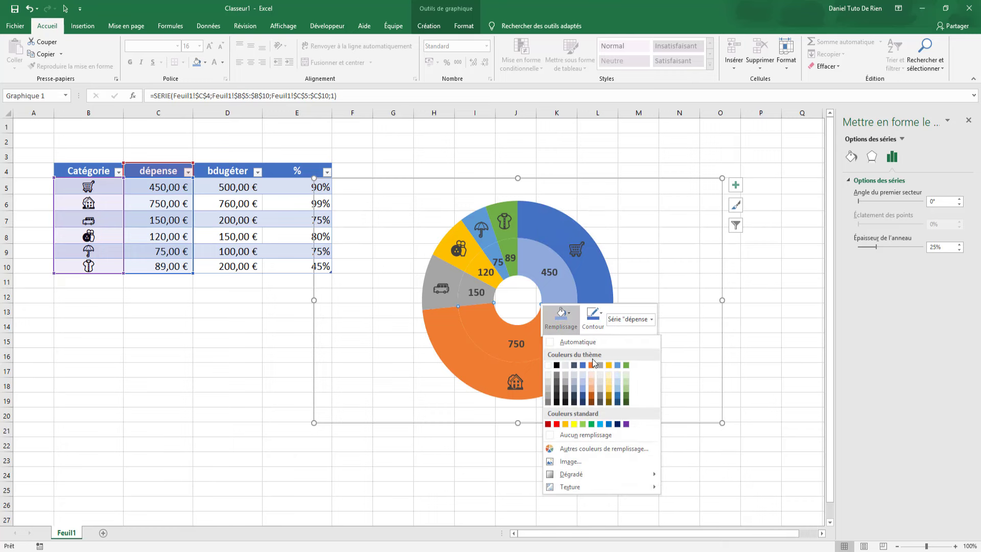
{"action": "left_click", "coordinate": [592, 388]}
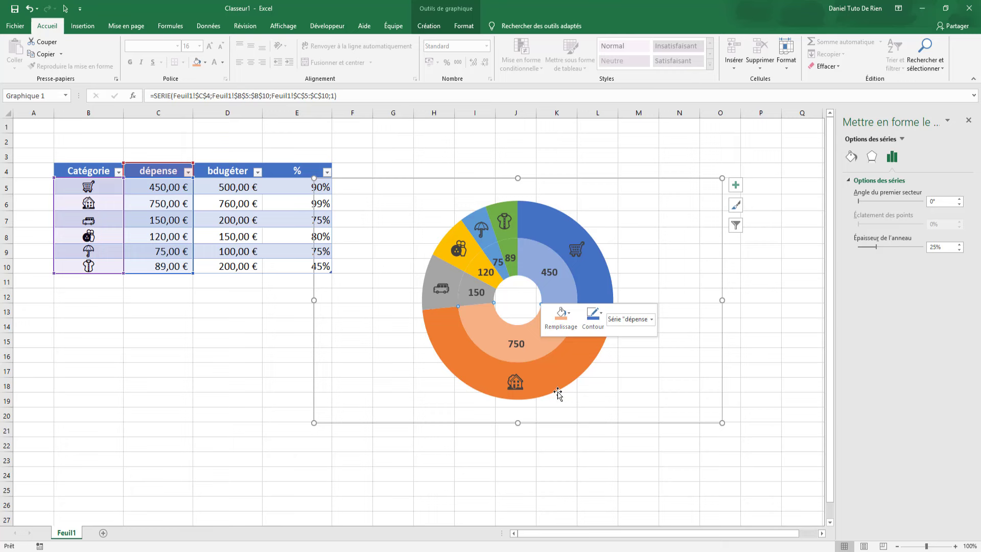
Step: Fill the inner 150 slice light grey and the 120 slice light yellow
{"action": "right_click", "coordinate": [467, 299]}
{"action": "left_click", "coordinate": [504, 278]}
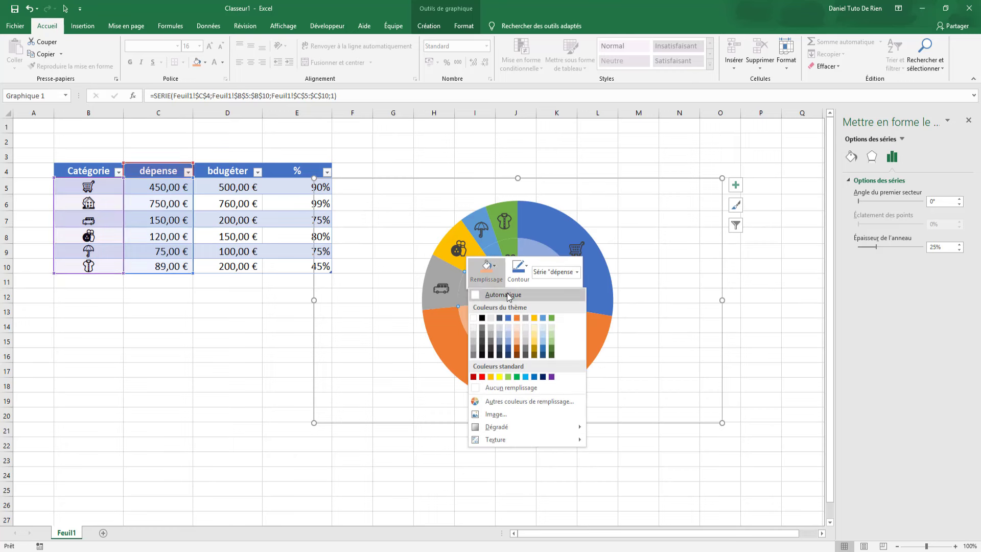
{"action": "left_click", "coordinate": [527, 339]}
{"action": "left_click", "coordinate": [683, 324]}
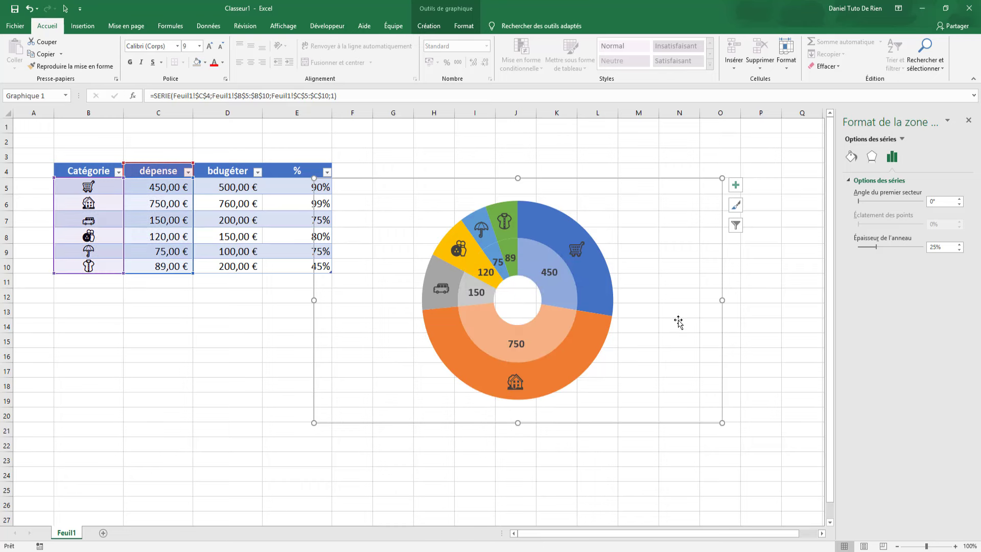
{"action": "left_click", "coordinate": [475, 265]}
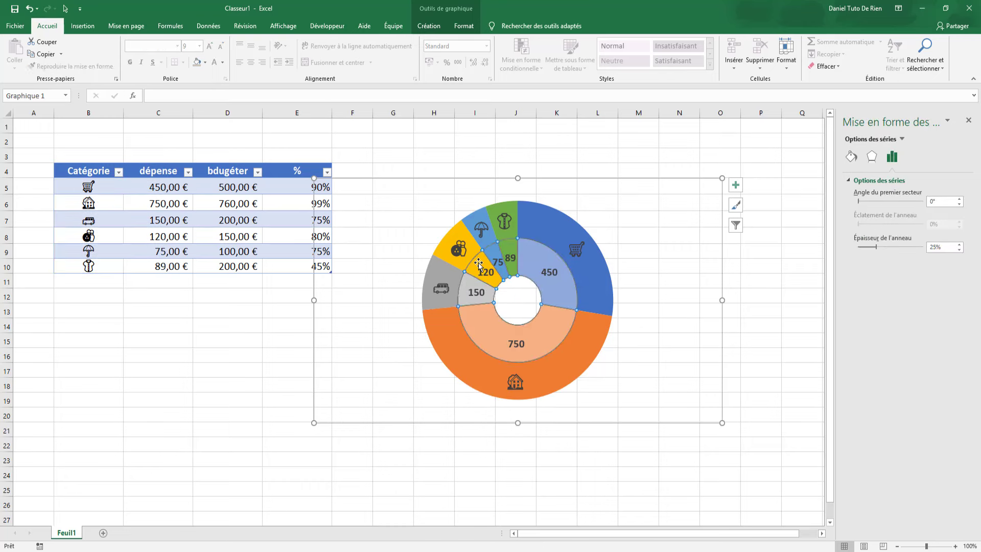
{"action": "right_click", "coordinate": [479, 263]}
{"action": "left_click", "coordinate": [499, 234]}
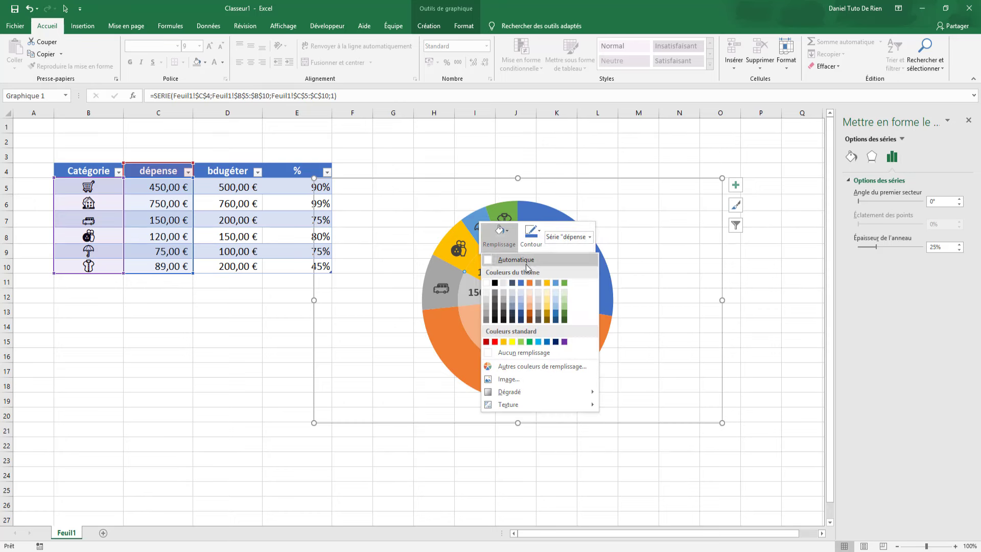
{"action": "left_click", "coordinate": [547, 308]}
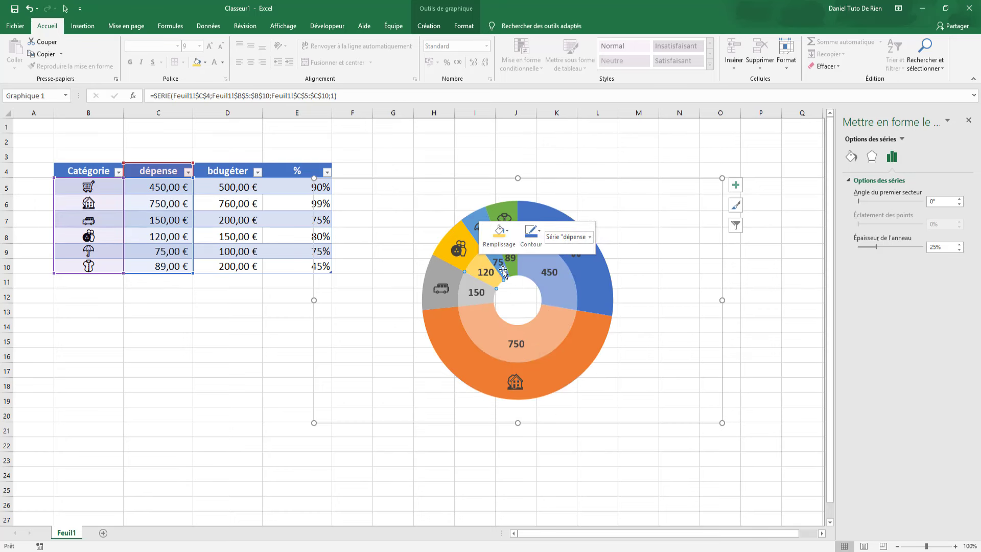
Step: Fill the inner 75 slice light blue and the 89 slice light green
{"action": "left_click", "coordinate": [494, 249]}
{"action": "left_click", "coordinate": [495, 249]}
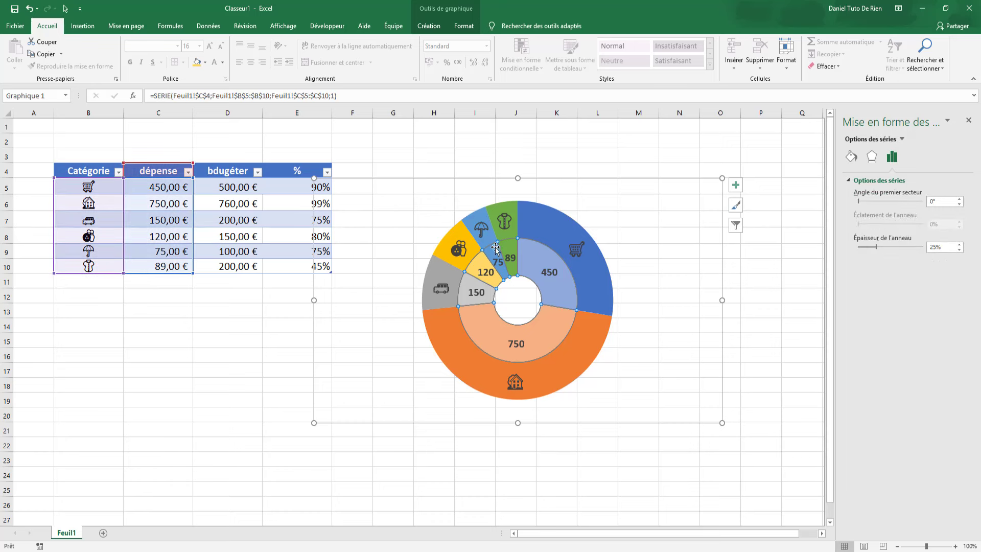
{"action": "right_click", "coordinate": [494, 249]}
{"action": "left_click", "coordinate": [528, 229]}
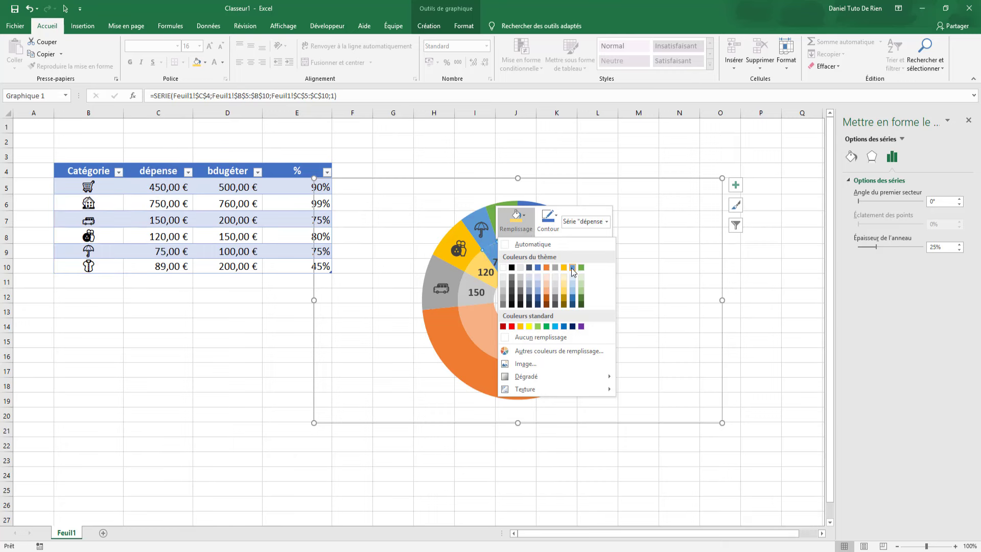
{"action": "left_click", "coordinate": [571, 291]}
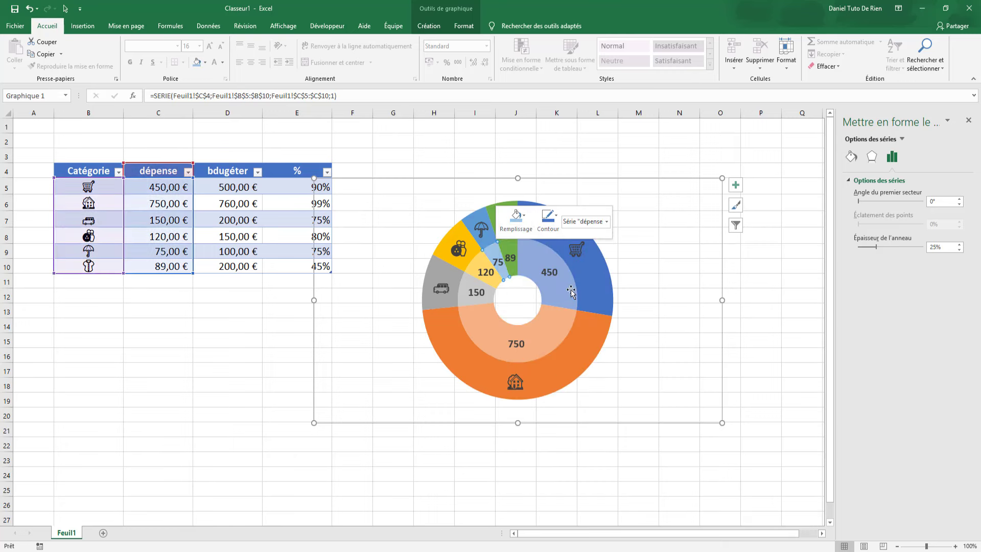
{"action": "right_click", "coordinate": [510, 244]}
{"action": "left_click", "coordinate": [530, 214]}
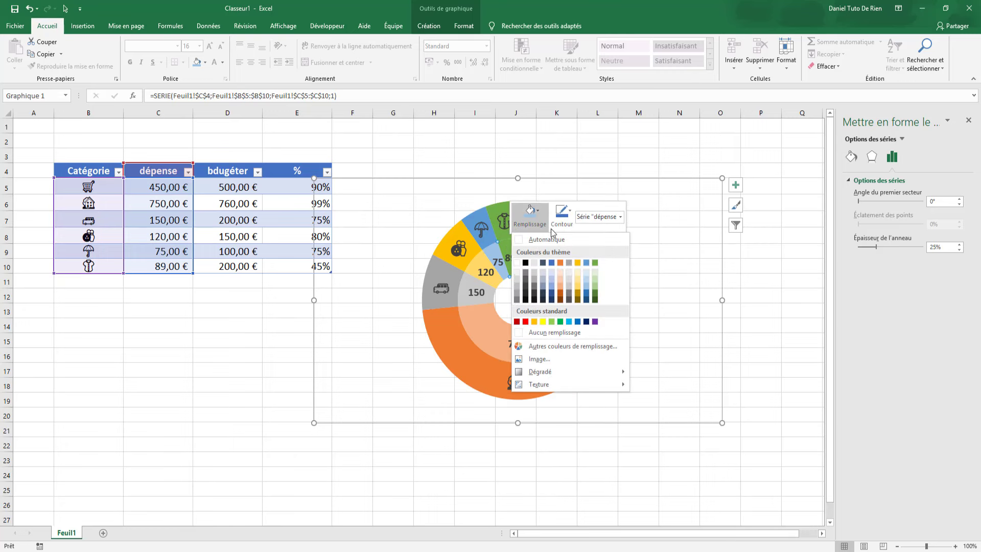
{"action": "left_click", "coordinate": [594, 286]}
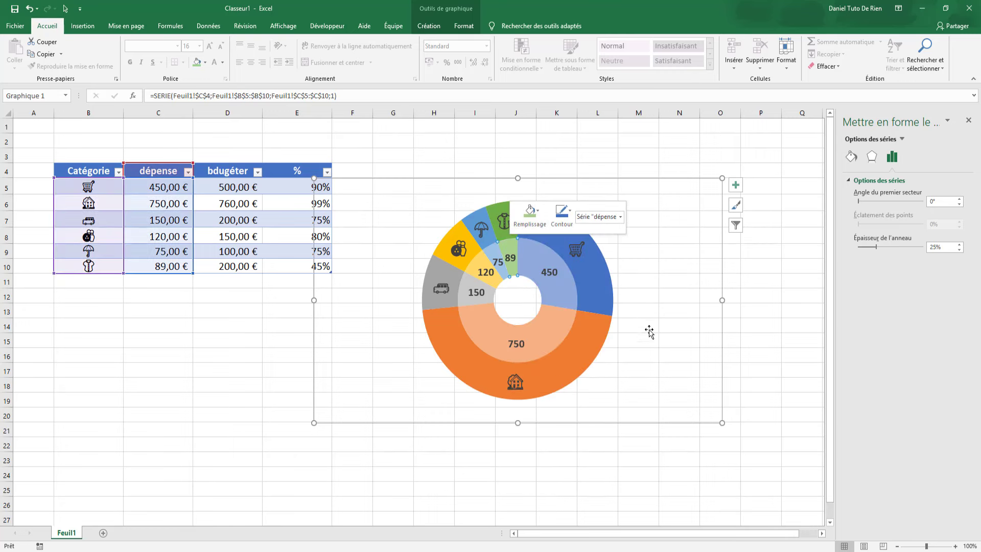
{"action": "left_click", "coordinate": [649, 332]}
{"action": "left_click", "coordinate": [602, 490]}
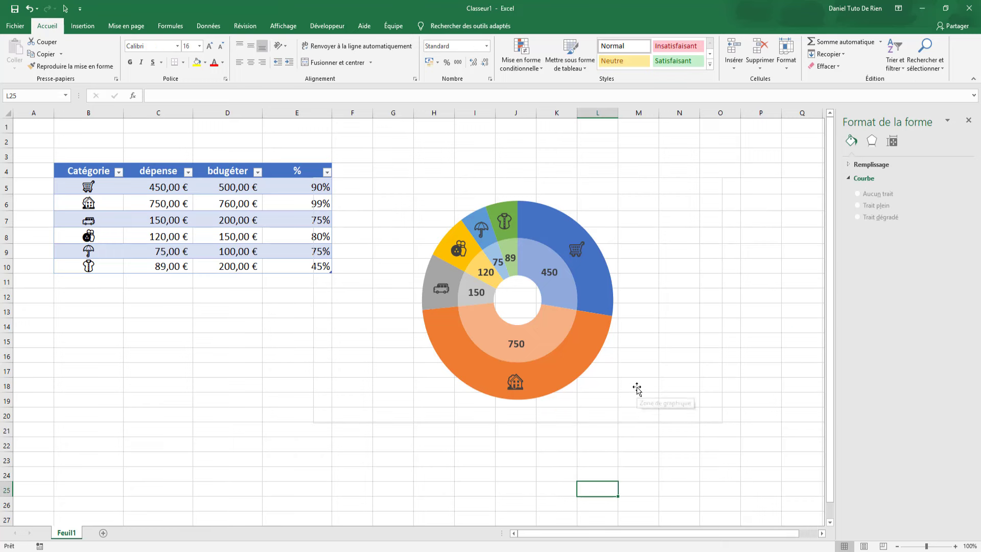
Step: Enlarge the donut chart, move it below the budget table, and enlarge its plot area
{"action": "left_click", "coordinate": [626, 386]}
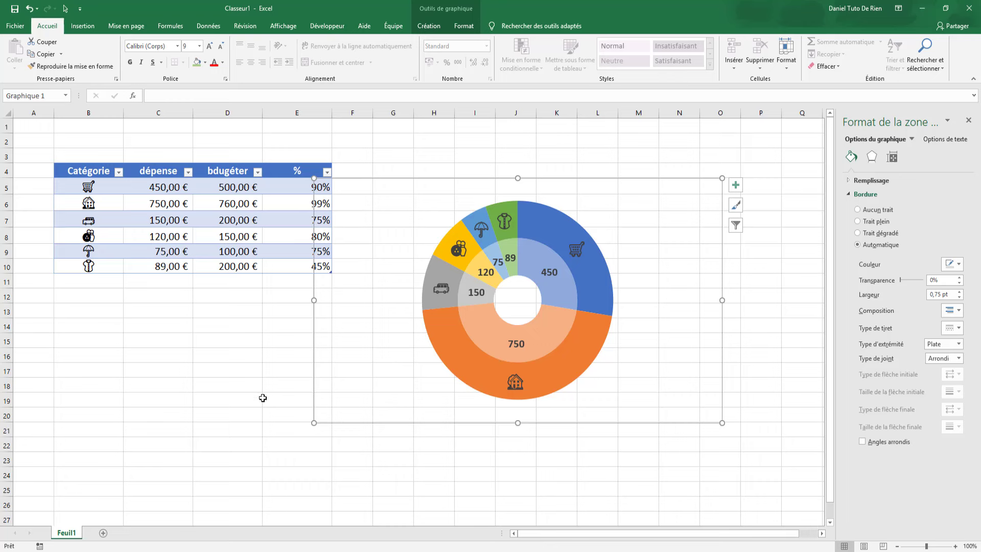
{"action": "left_click_drag", "start_coordinate": [314, 423], "coordinate": [223, 477]}
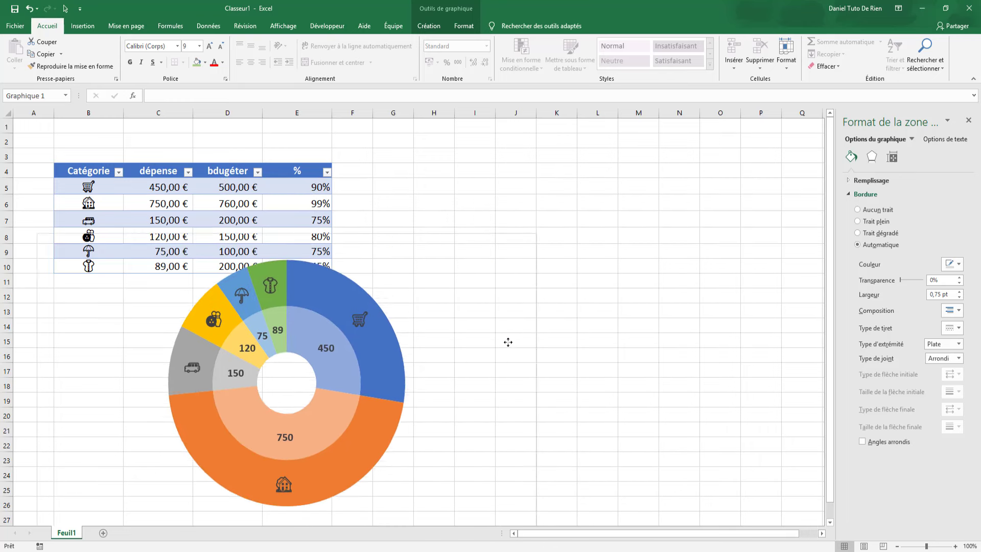
{"action": "left_click_drag", "start_coordinate": [721, 277], "coordinate": [512, 373]}
{"action": "scroll", "coordinate": [513, 368], "scroll_direction": "down", "scroll_amount": 2}
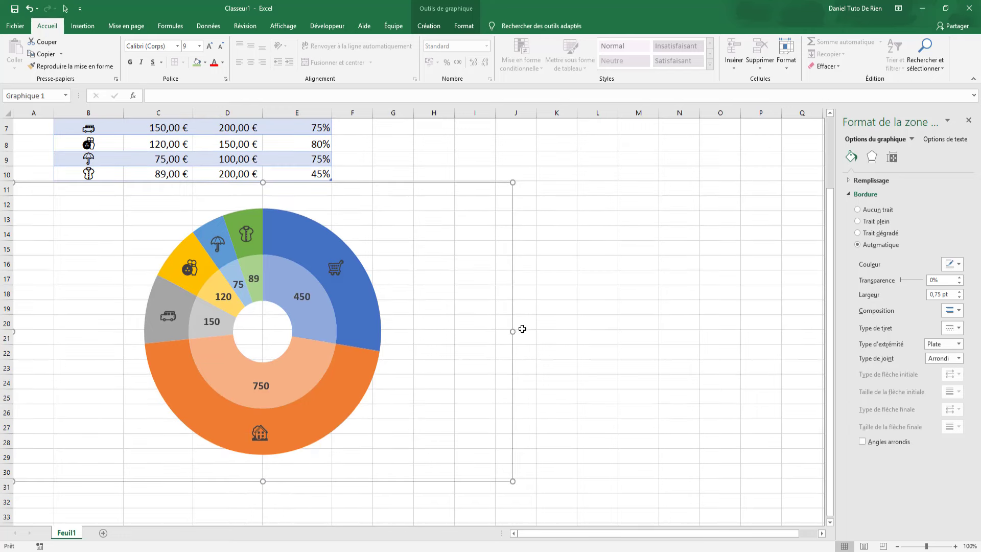
{"action": "left_click", "coordinate": [377, 307]}
{"action": "left_click", "coordinate": [378, 309]}
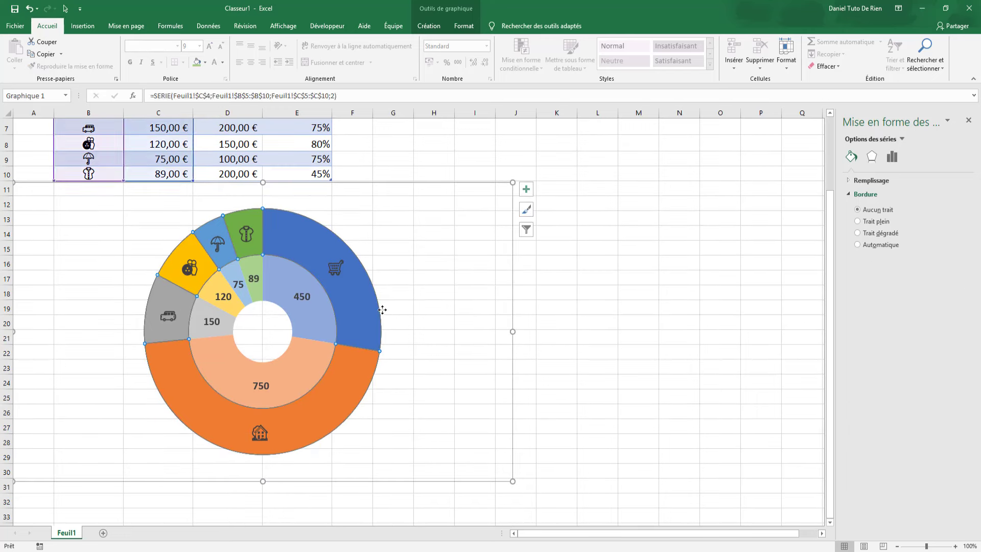
{"action": "left_click", "coordinate": [384, 308]}
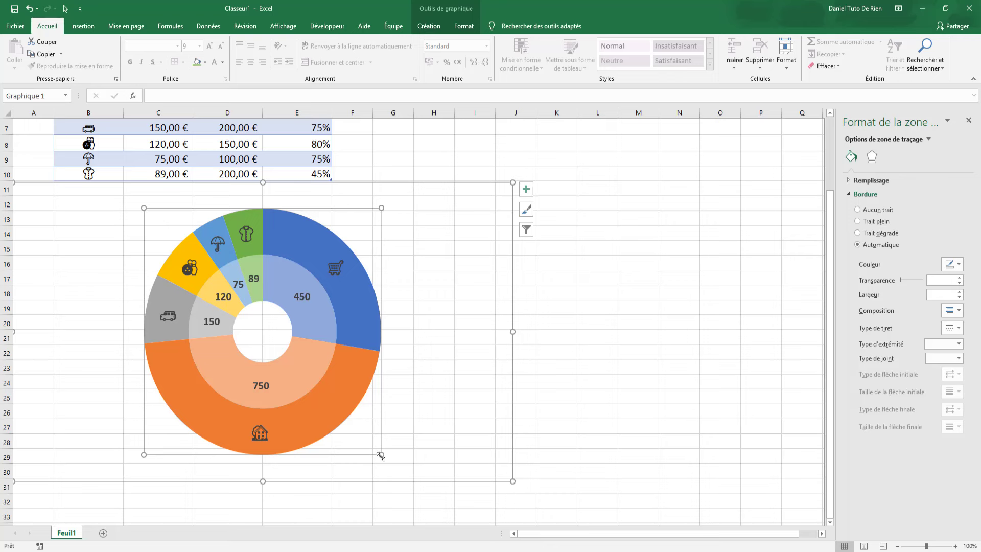
{"action": "left_click_drag", "start_coordinate": [384, 456], "coordinate": [406, 474]}
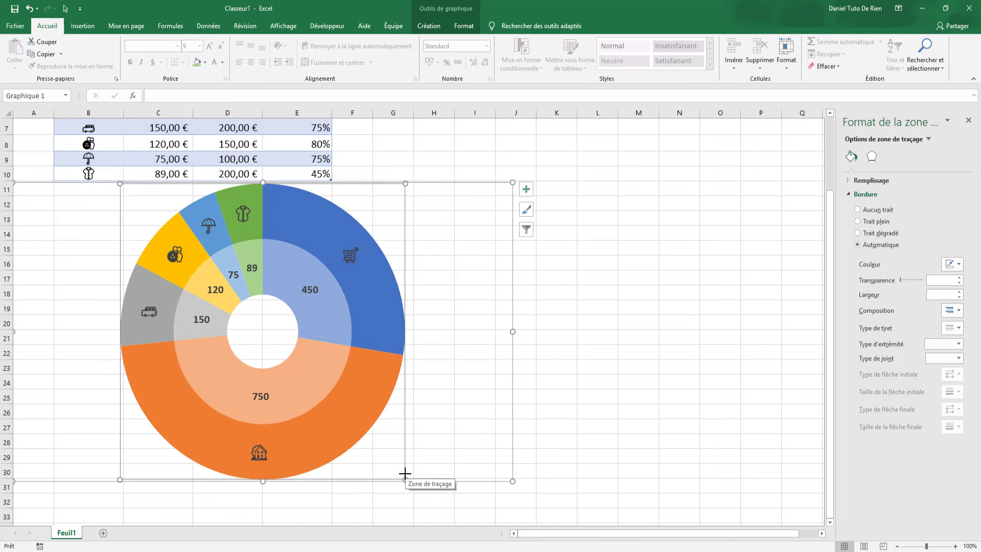
{"action": "left_click", "coordinate": [572, 450]}
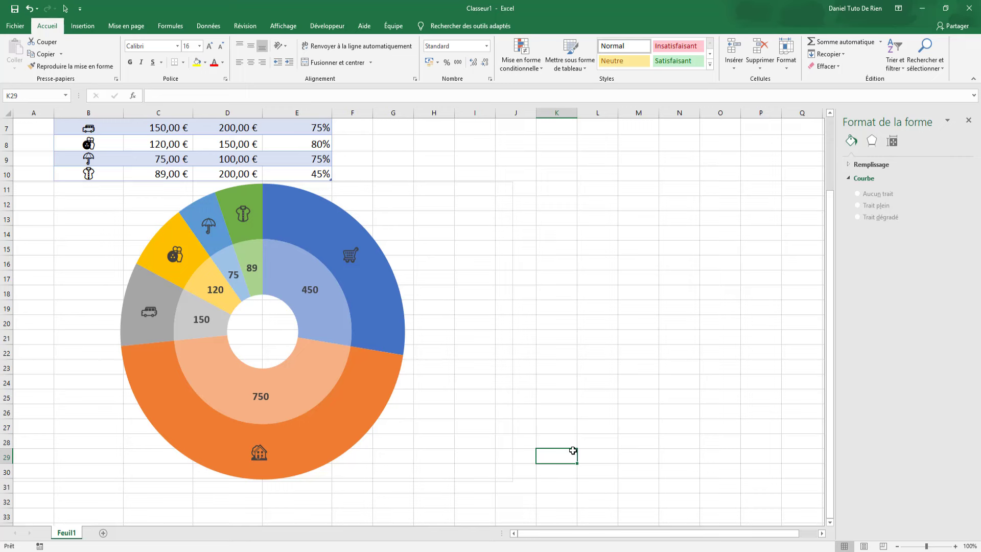
Step: Fine-tune the donut chart's size and position so it sits neatly under the table
{"action": "left_click", "coordinate": [495, 336]}
{"action": "left_click_drag", "start_coordinate": [510, 304], "coordinate": [452, 335]}
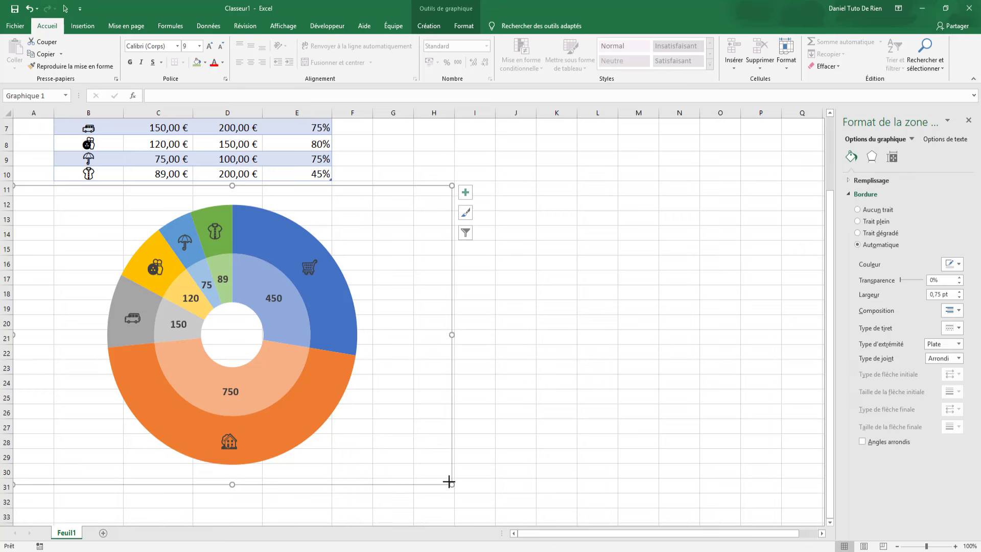
{"action": "left_click_drag", "start_coordinate": [451, 483], "coordinate": [428, 469]}
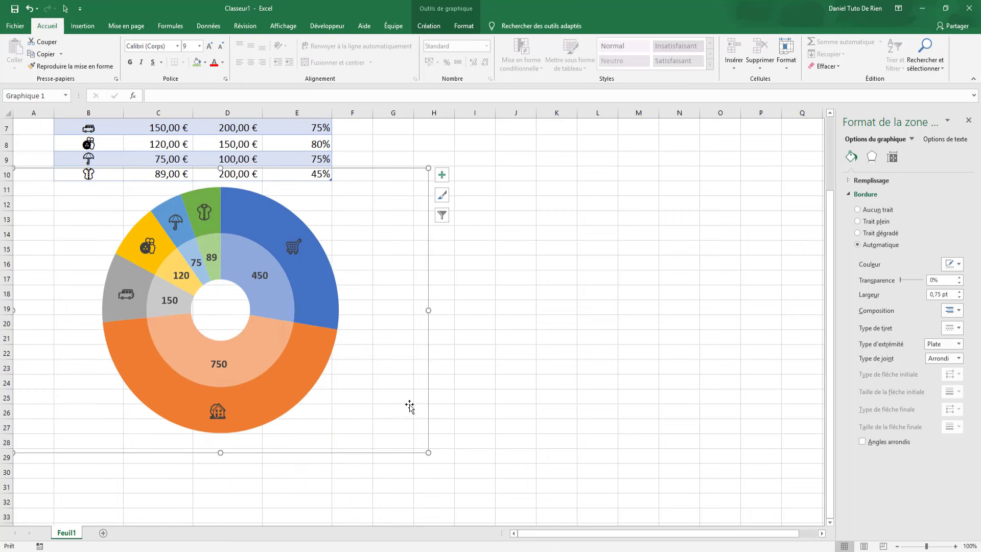
{"action": "left_click_drag", "start_coordinate": [428, 413], "coordinate": [577, 400]}
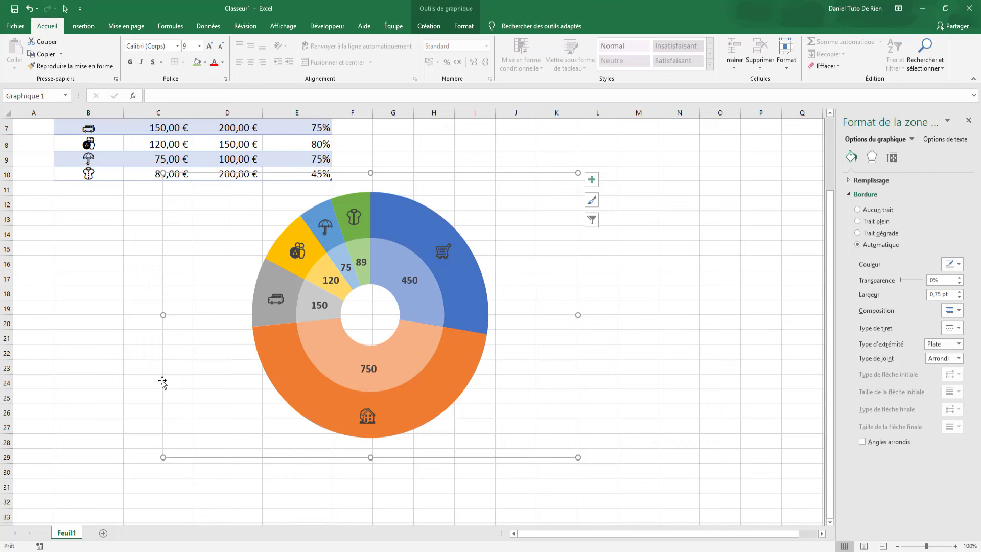
{"action": "mouse_move", "coordinate": [164, 313]}
{"action": "left_mouse_down"}
{"action": "mouse_move", "coordinate": [189, 315]}
{"action": "mouse_move", "coordinate": [12, 338]}
{"action": "left_mouse_up"}
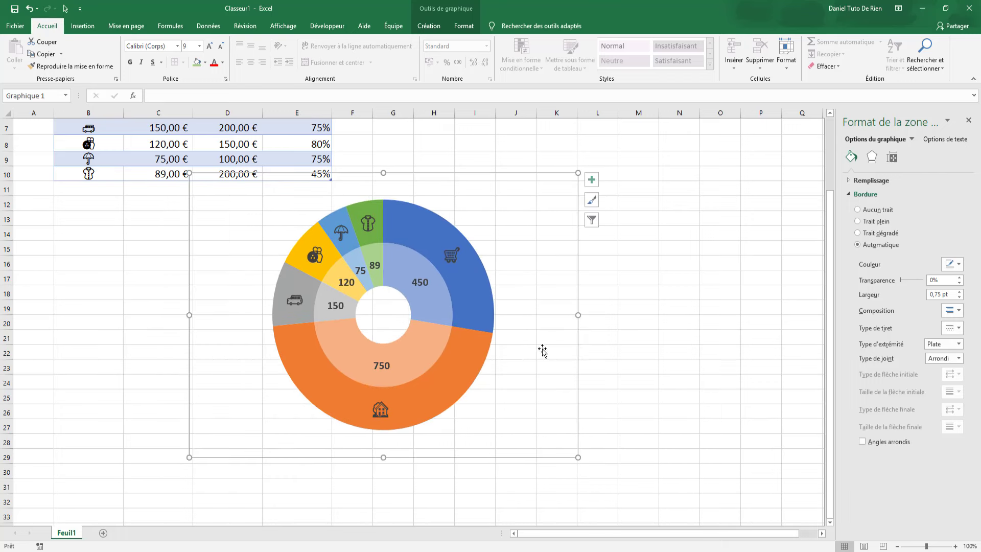
{"action": "left_click_drag", "start_coordinate": [581, 366], "coordinate": [394, 358]}
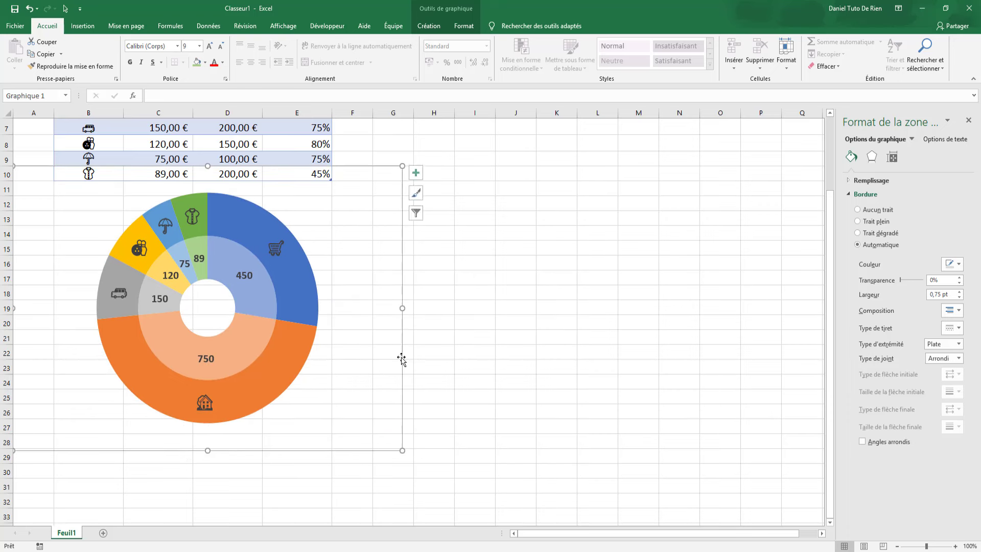
{"action": "scroll", "coordinate": [480, 313], "scroll_direction": "up", "scroll_amount": 2}
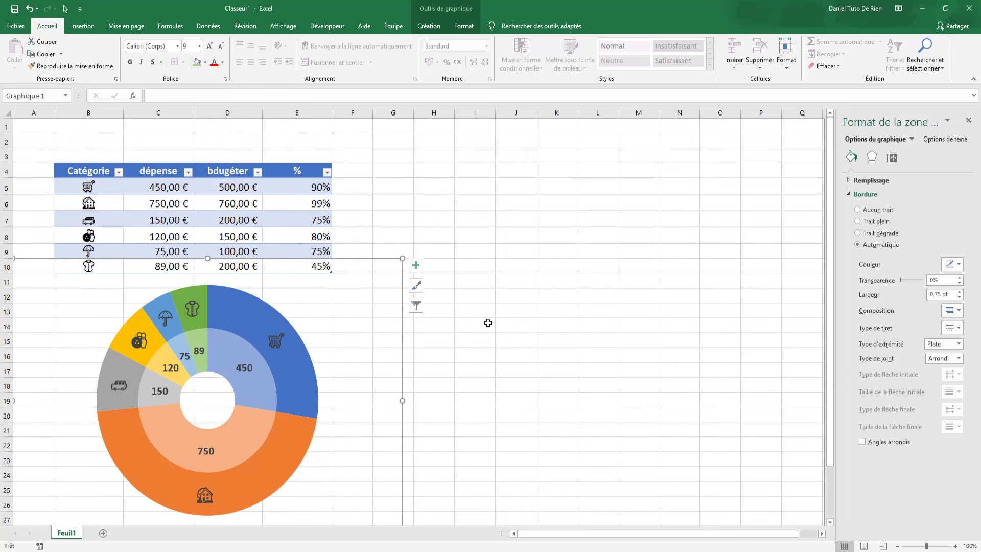
Step: Set the donut chart's outline to Sans contour (no outline)
{"action": "left_click", "coordinate": [556, 324]}
{"action": "left_click", "coordinate": [401, 304]}
{"action": "left_click", "coordinate": [434, 26]}
{"action": "left_click", "coordinate": [463, 26]}
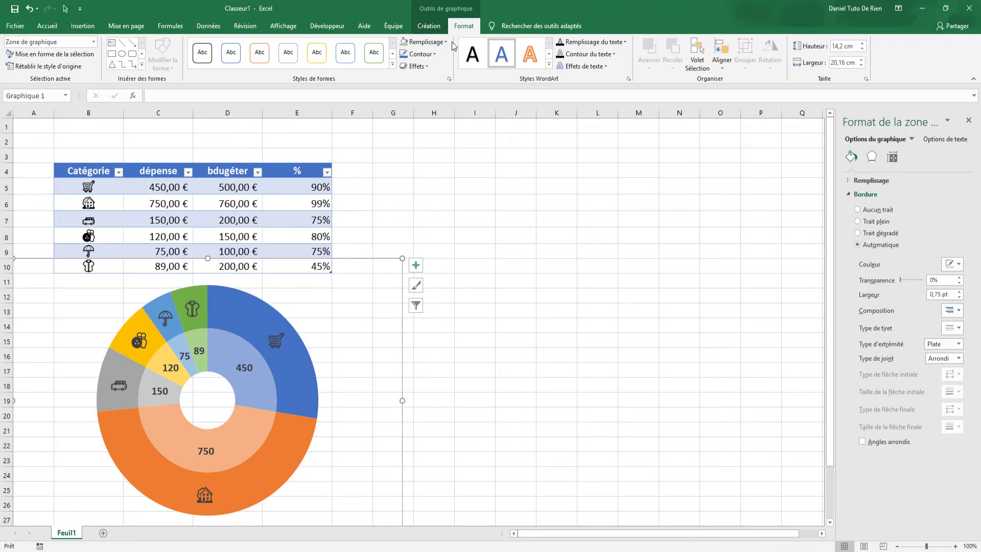
{"action": "left_click", "coordinate": [419, 53]}
{"action": "left_click", "coordinate": [433, 160]}
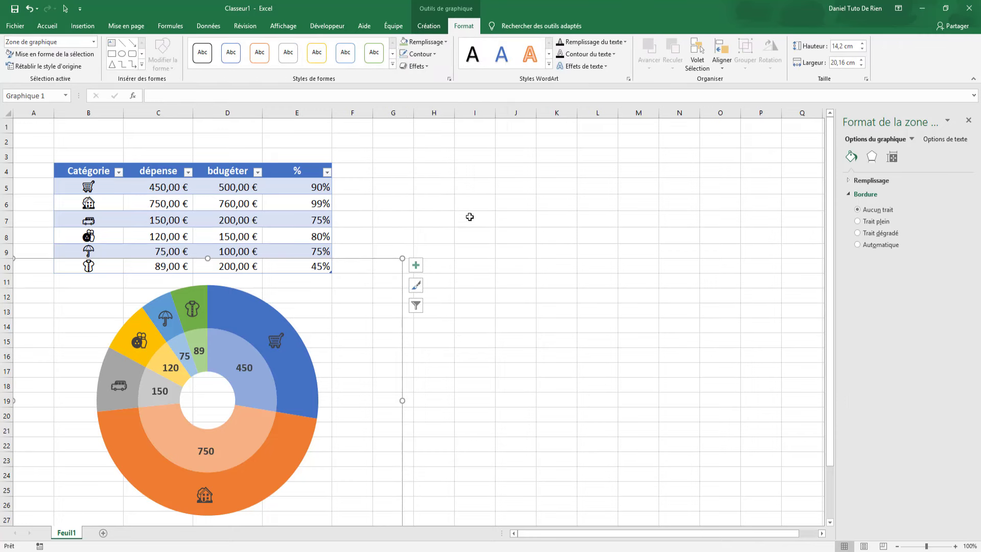
{"action": "left_click", "coordinate": [515, 287]}
{"action": "key", "text": "Down"}
{"action": "key", "text": "Down"}
{"action": "key", "text": "Down"}
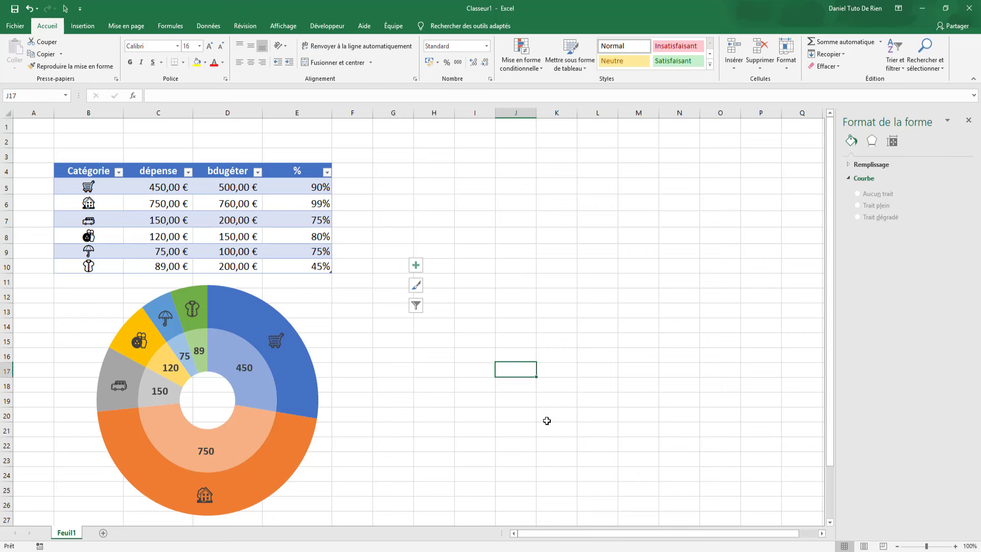
{"action": "key", "text": "Up"}
{"action": "key", "text": "Up"}
Step: From cell H5, insert an empty clustered bar chart and drag it beside the budget table
{"action": "key", "text": "Right"}
{"action": "key", "text": "Right"}
{"action": "key", "text": "Right"}
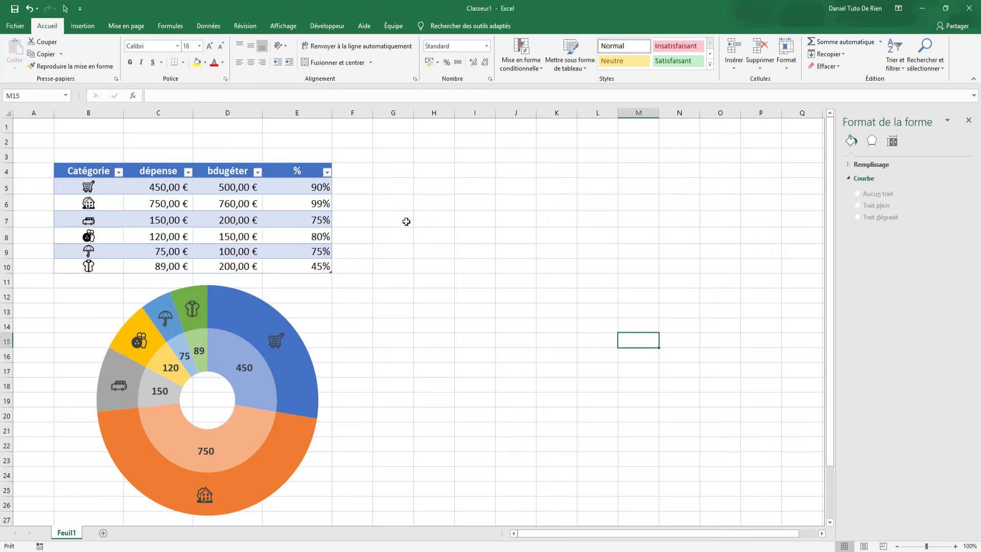
{"action": "left_click", "coordinate": [438, 186]}
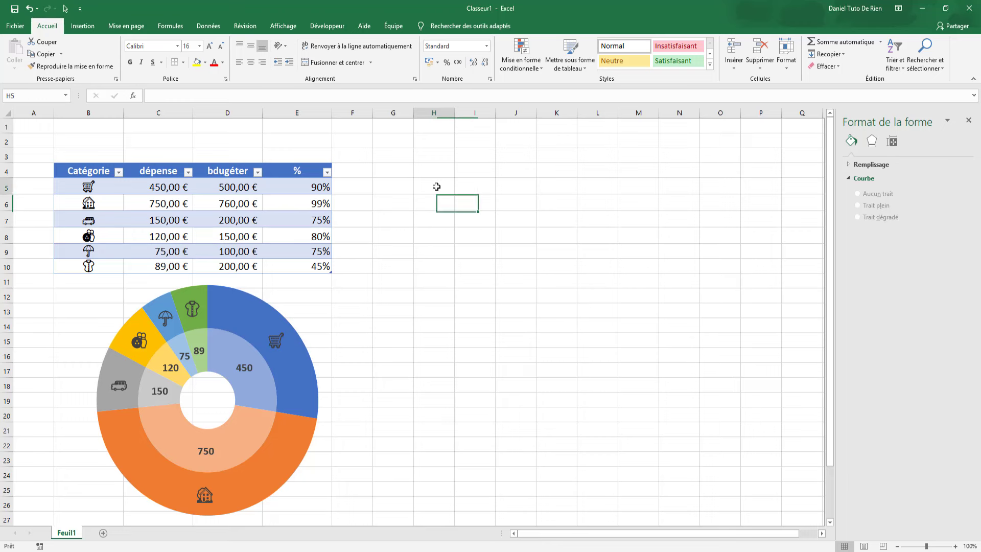
{"action": "left_click", "coordinate": [80, 27]}
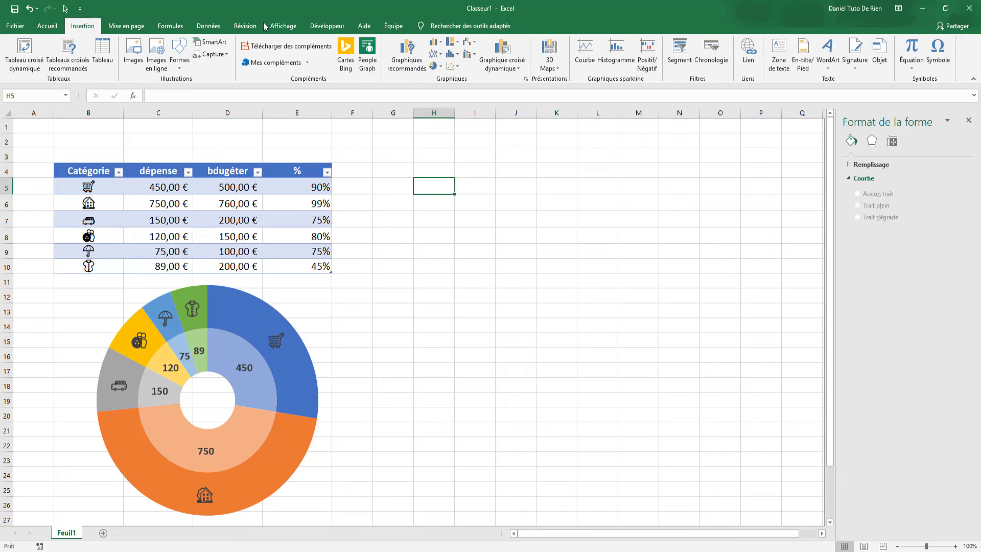
{"action": "left_click", "coordinate": [438, 44]}
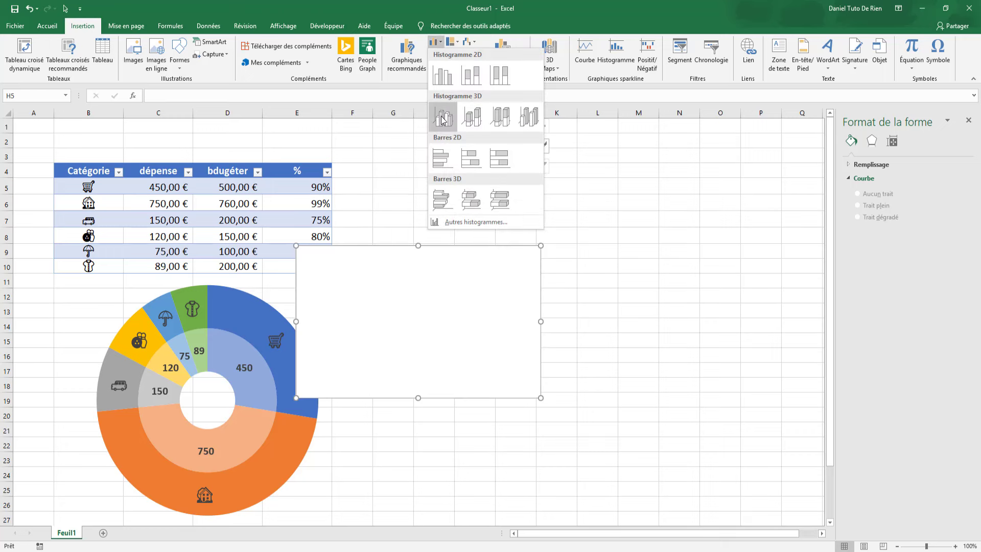
{"action": "left_click", "coordinate": [443, 165]}
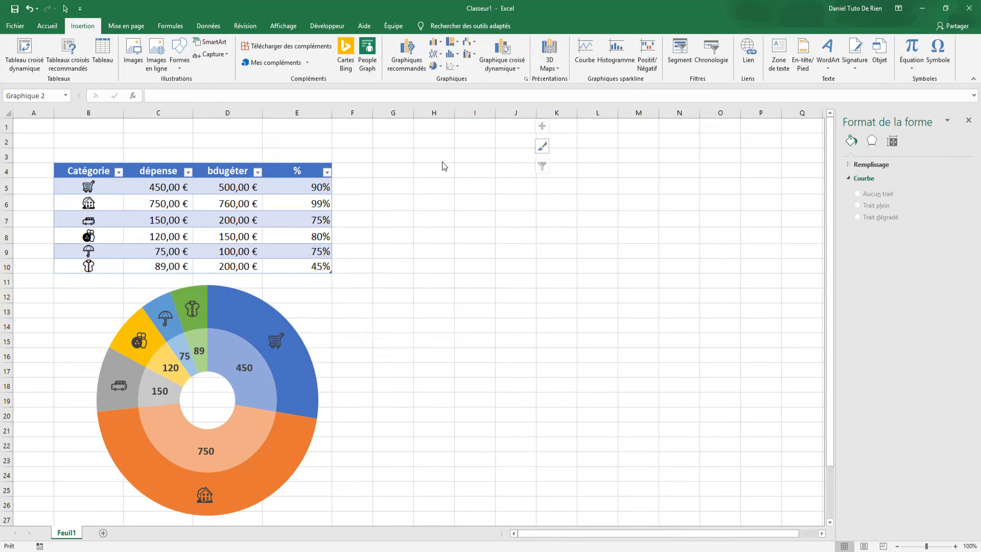
{"action": "mouse_move", "coordinate": [473, 245]}
{"action": "left_mouse_down"}
{"action": "mouse_move", "coordinate": [584, 194]}
{"action": "mouse_move", "coordinate": [560, 157]}
{"action": "left_mouse_up"}
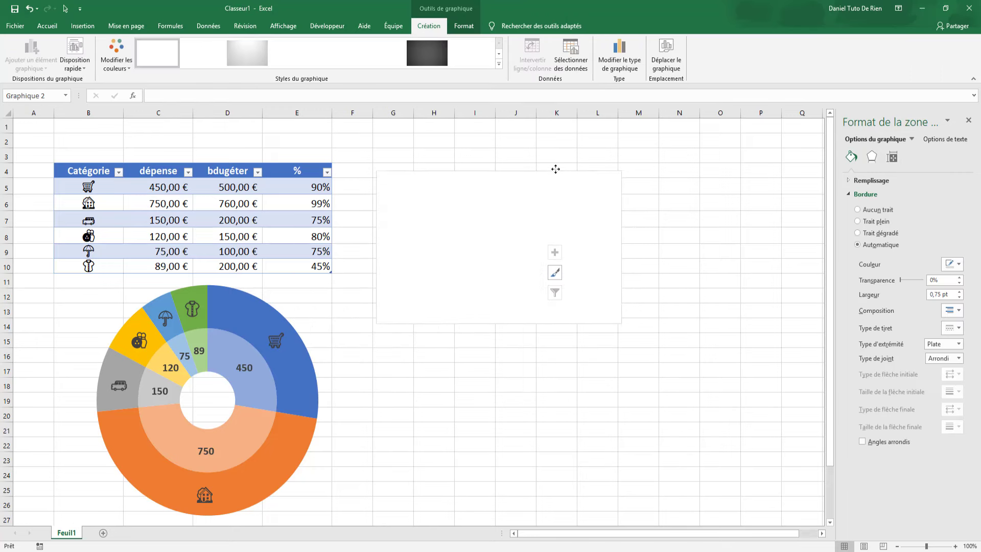
{"action": "right_click", "coordinate": [429, 246]}
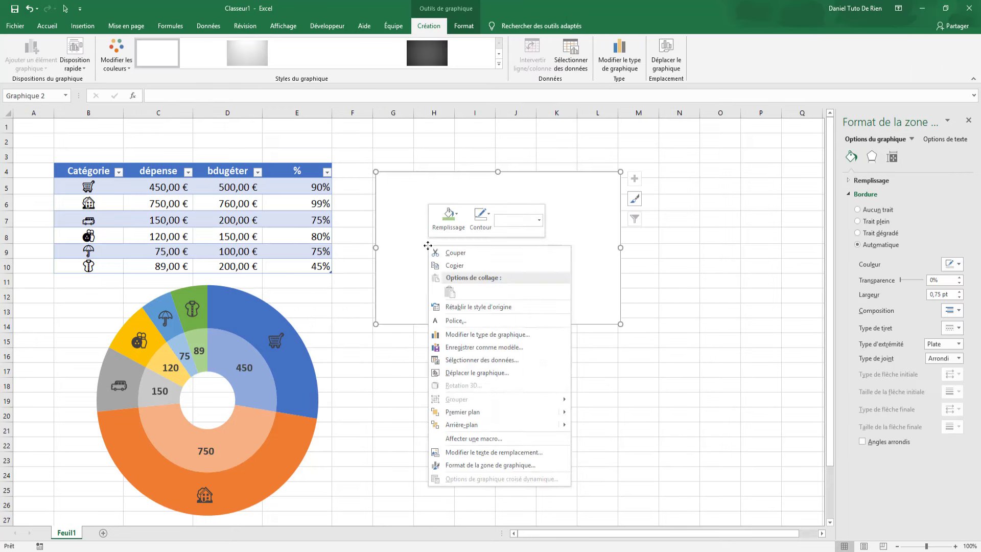
Step: Set the chart series name to =Feuil1!$B$5 and its values to =Feuil1!$E$5
{"action": "left_click", "coordinate": [463, 360]}
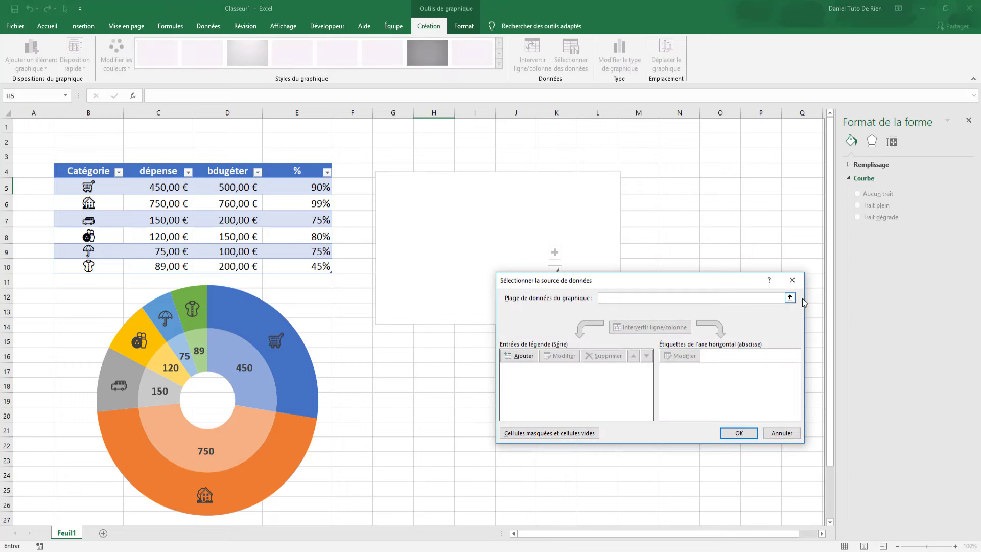
{"action": "left_click", "coordinate": [520, 356]}
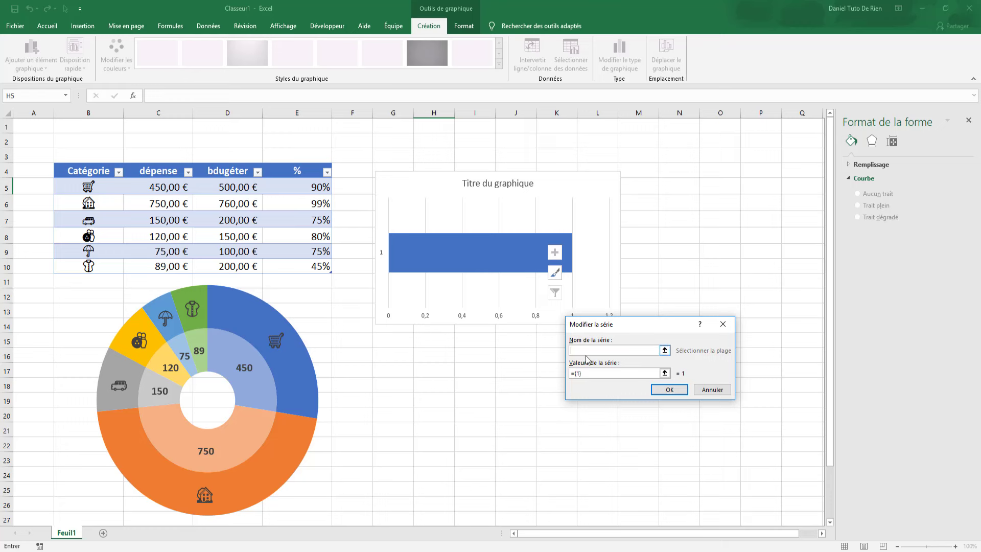
{"action": "left_click", "coordinate": [665, 350]}
{"action": "left_click", "coordinate": [101, 190]}
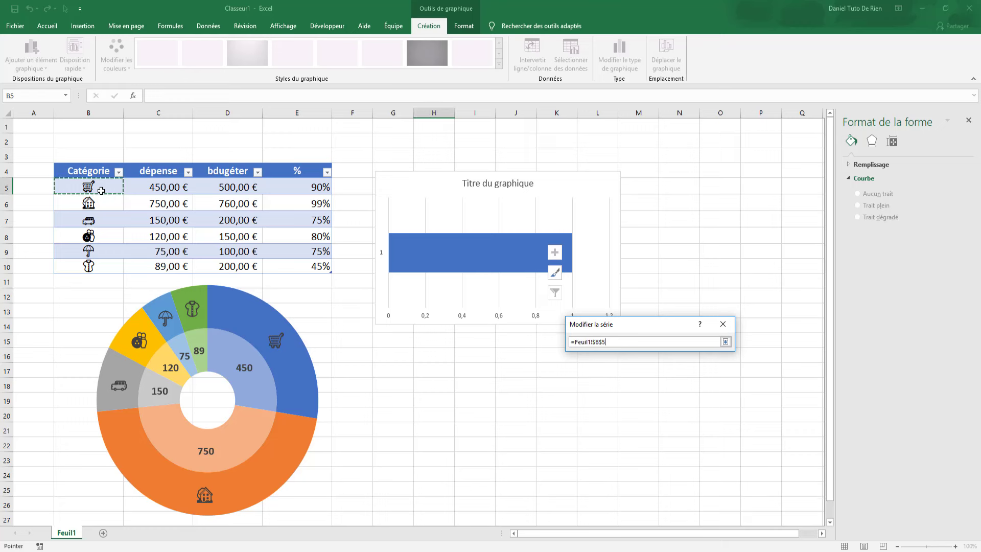
{"action": "key", "text": "Return"}
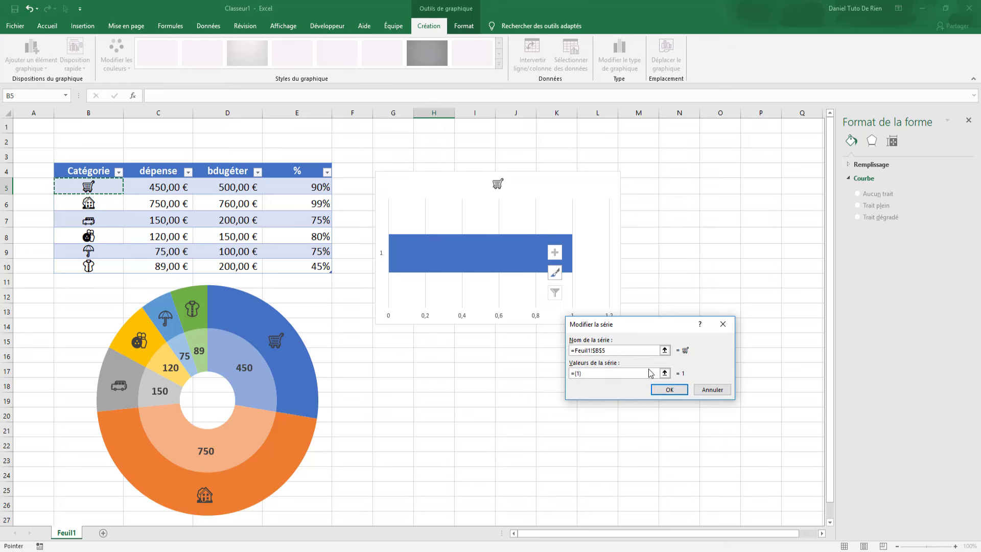
{"action": "left_click", "coordinate": [665, 373]}
{"action": "left_click", "coordinate": [282, 186]}
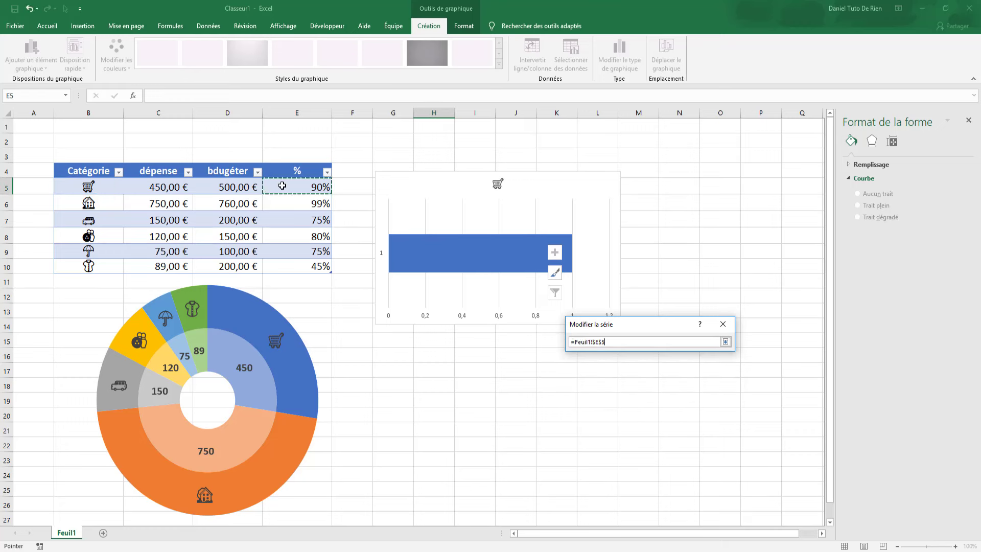
{"action": "key", "text": "Return"}
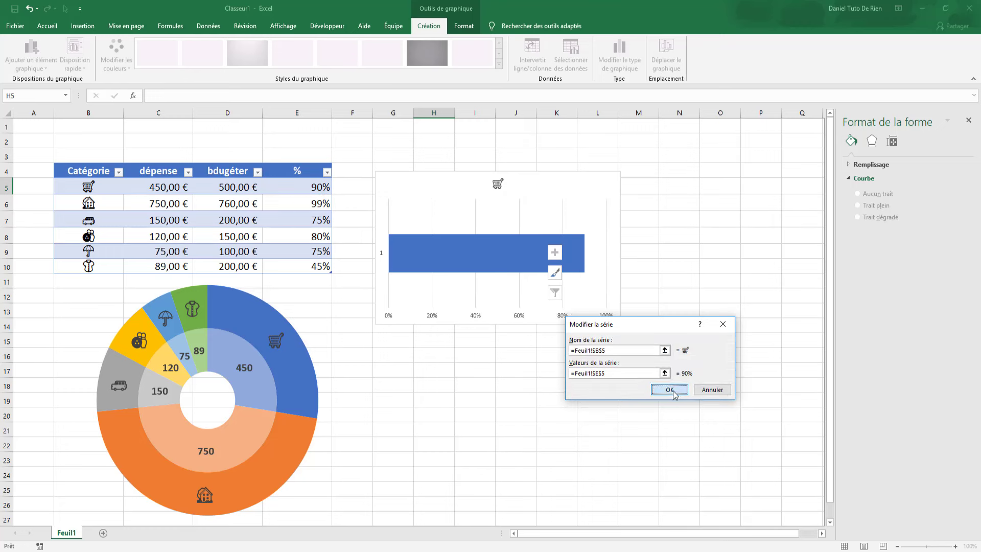
{"action": "left_click", "coordinate": [670, 390]}
Step: Add a second series named budet with value 1 and close Select Data Source
{"action": "left_click", "coordinate": [532, 361]}
{"action": "type", "text": "budet"}
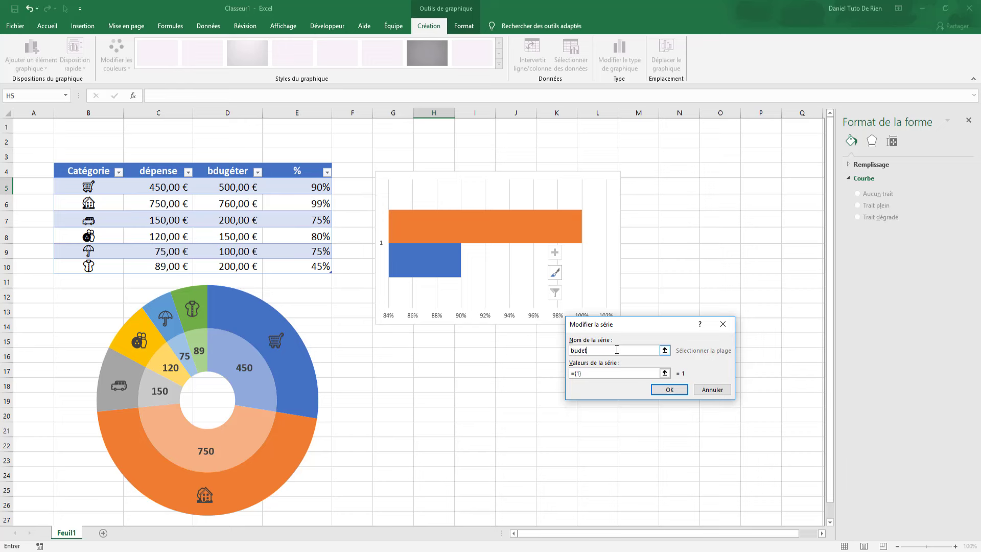
{"action": "left_click", "coordinate": [604, 374]}
{"action": "type", "text": "1"}
{"action": "left_click", "coordinate": [673, 389]}
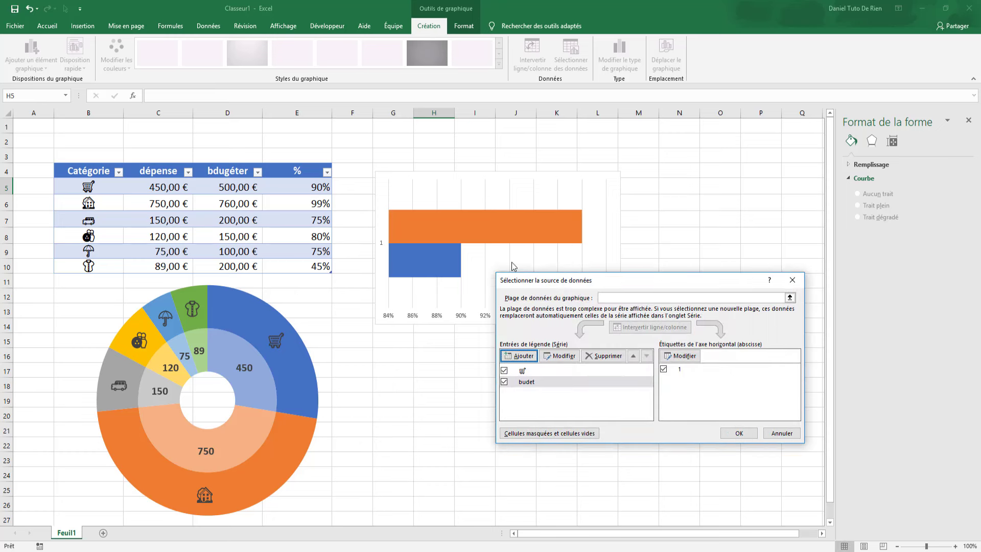
{"action": "left_click", "coordinate": [740, 433]}
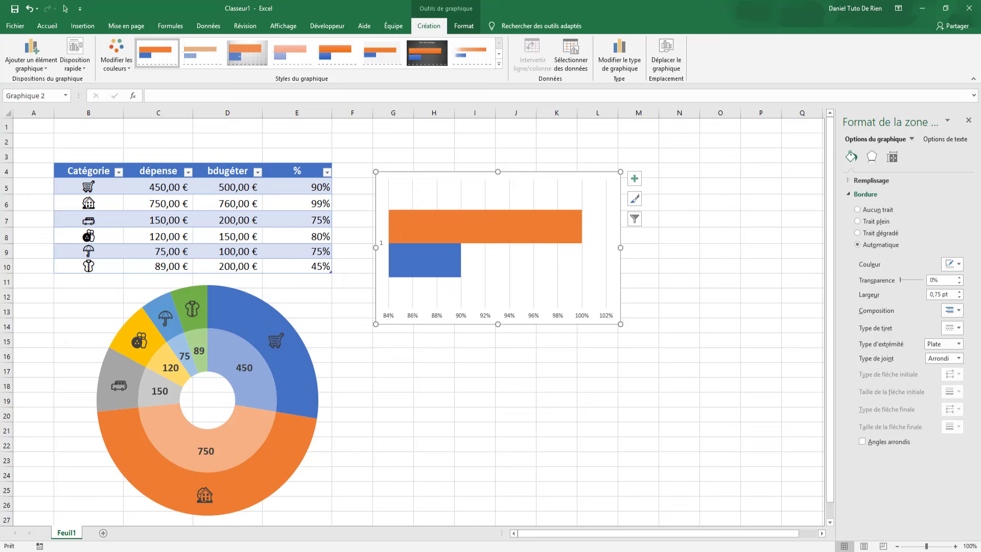
Step: Set Series Overlap to 100% for the orange budet series
{"action": "left_click", "coordinate": [450, 225]}
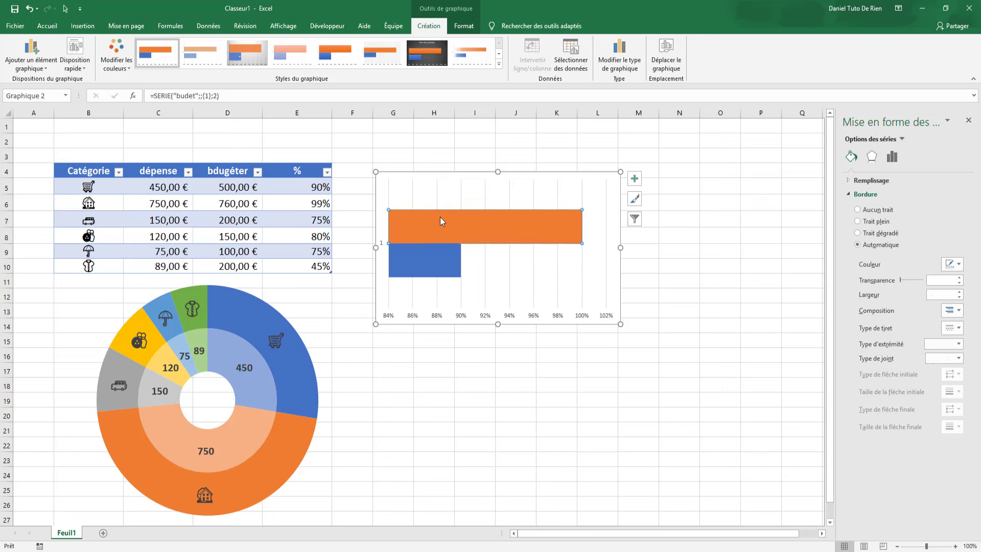
{"action": "left_click", "coordinate": [894, 157]}
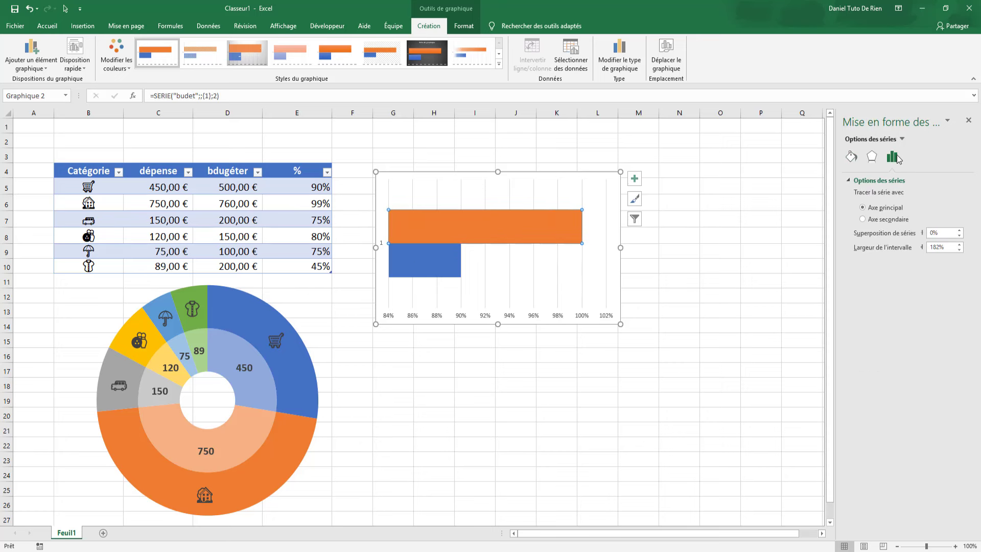
{"action": "left_click", "coordinate": [934, 248]}
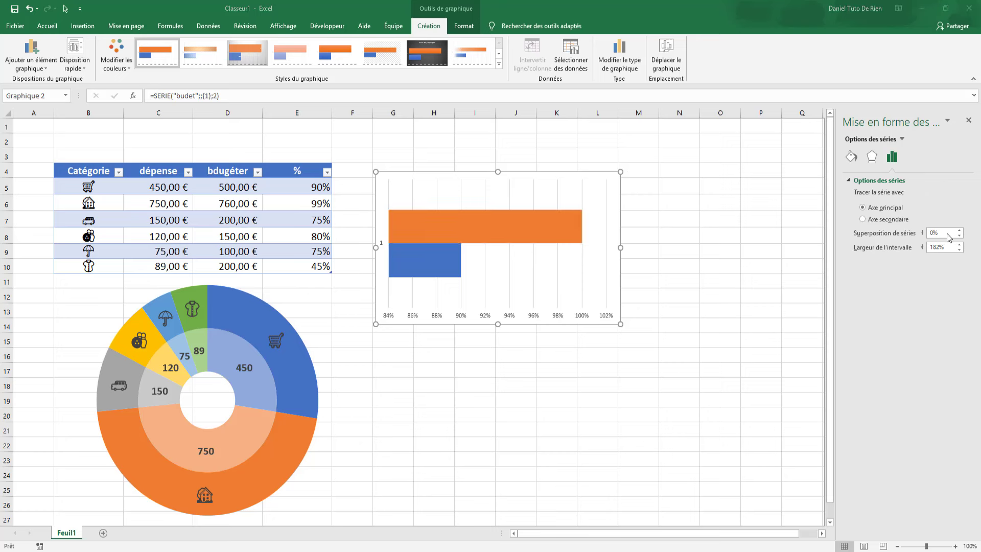
{"action": "left_click", "coordinate": [945, 236]}
{"action": "left_click_drag", "start_coordinate": [945, 236], "coordinate": [895, 238]}
{"action": "type", "text": "00"}
{"action": "key", "text": "Return"}
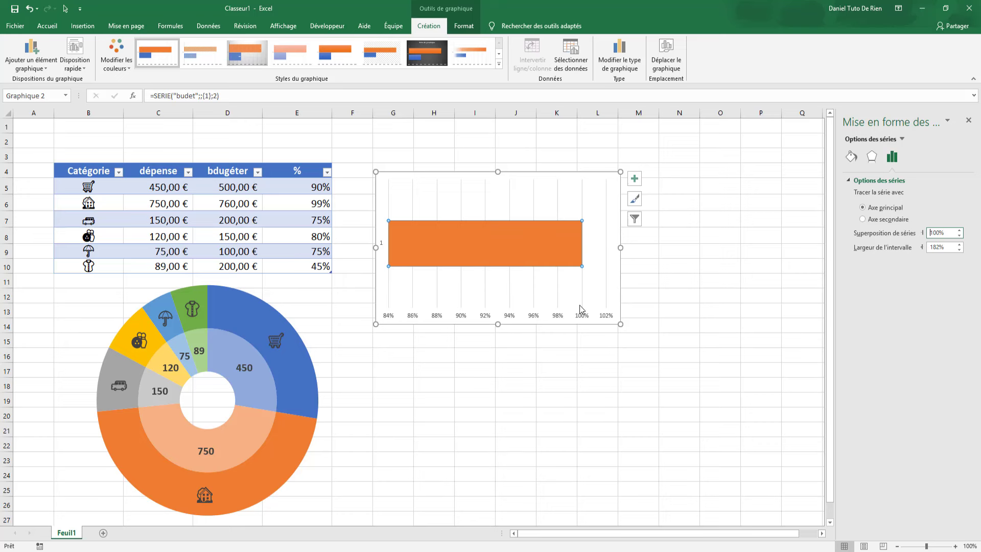
{"action": "mouse_move", "coordinate": [506, 243]}
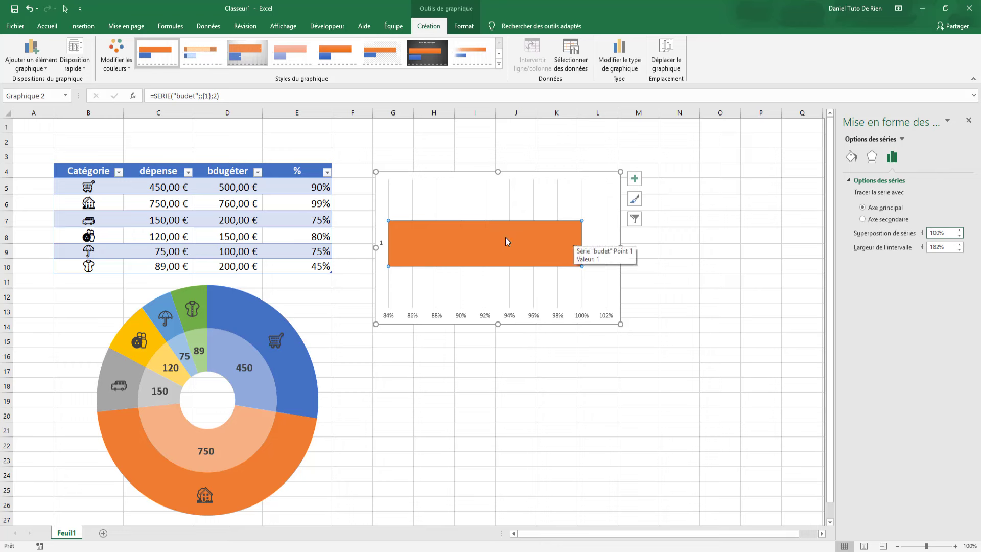
Step: In Select Data, move the cart series below budet in the series order
{"action": "right_click", "coordinate": [483, 241]}
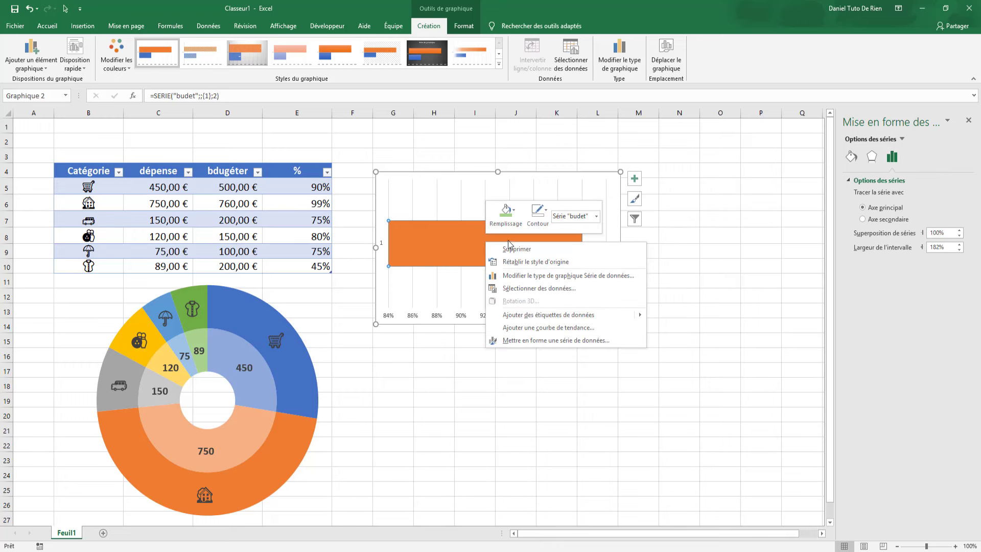
{"action": "left_click", "coordinate": [546, 294]}
{"action": "left_click", "coordinate": [537, 373]}
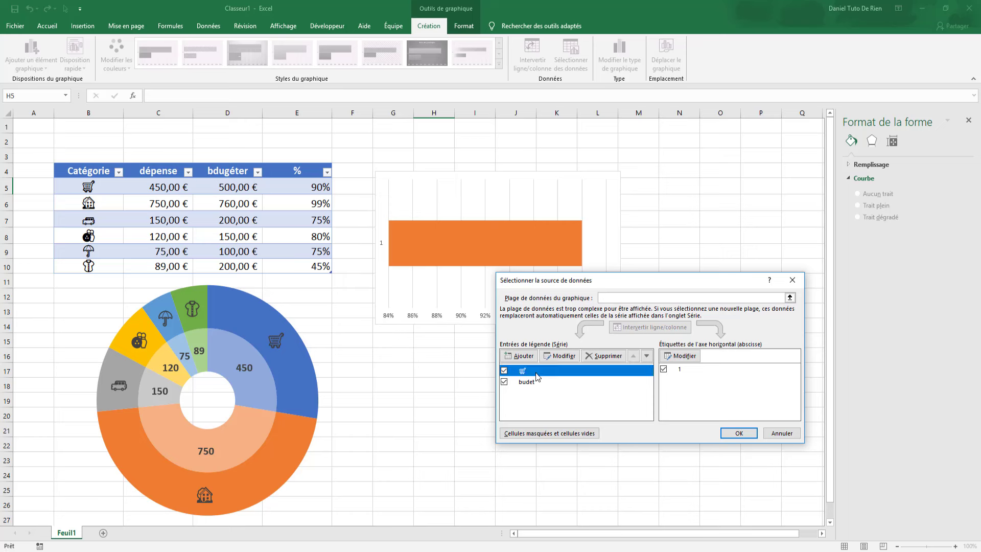
{"action": "left_click", "coordinate": [647, 357]}
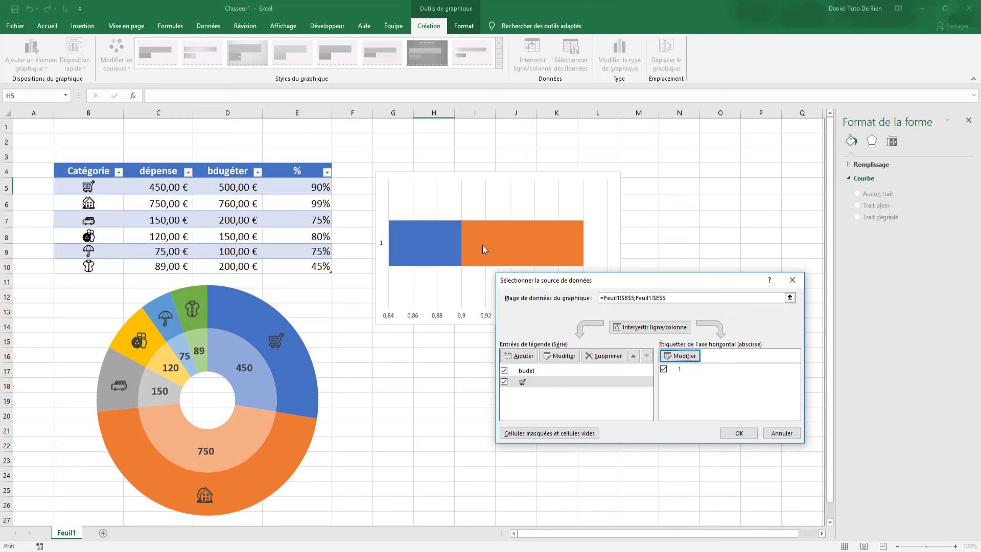
{"action": "left_click", "coordinate": [726, 435]}
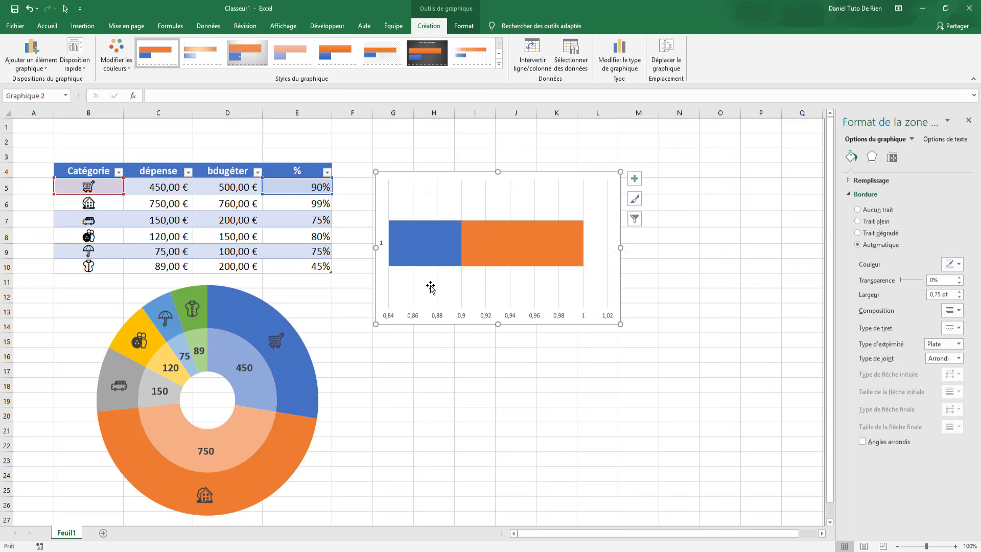
Step: Set the horizontal axis bounds to Minimum 0 and Maximum 1
{"action": "left_click", "coordinate": [534, 315]}
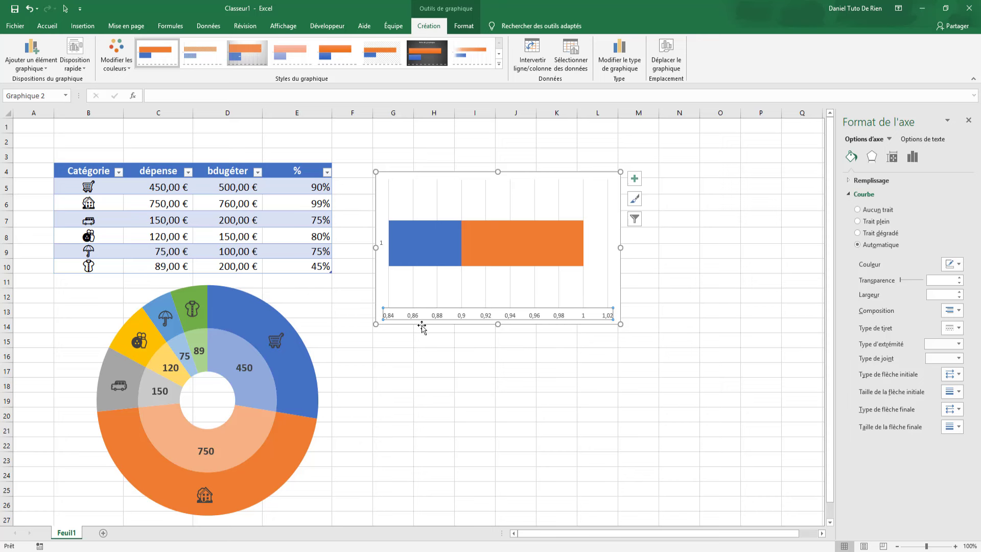
{"action": "left_click", "coordinate": [912, 157]}
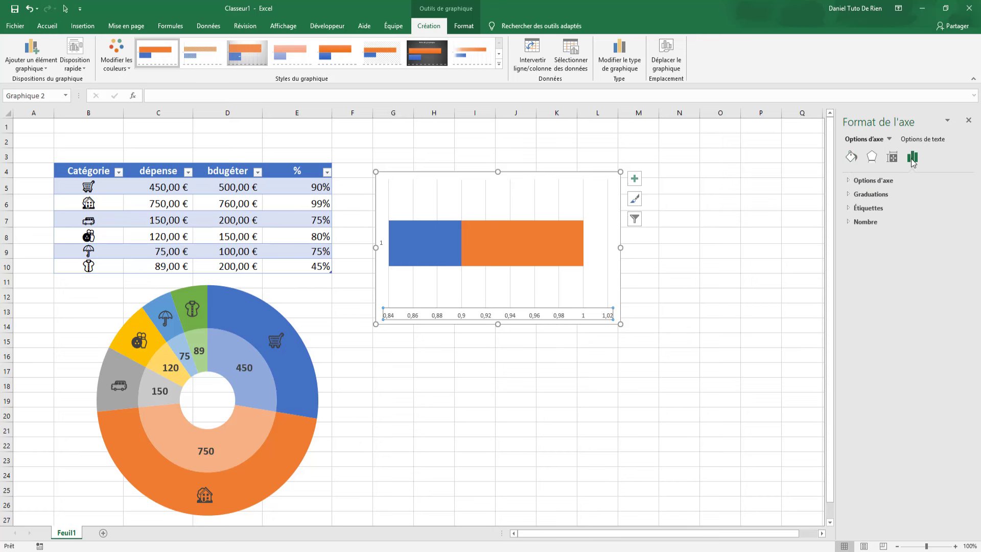
{"action": "left_click", "coordinate": [849, 181]}
{"action": "key", "text": "Tab"}
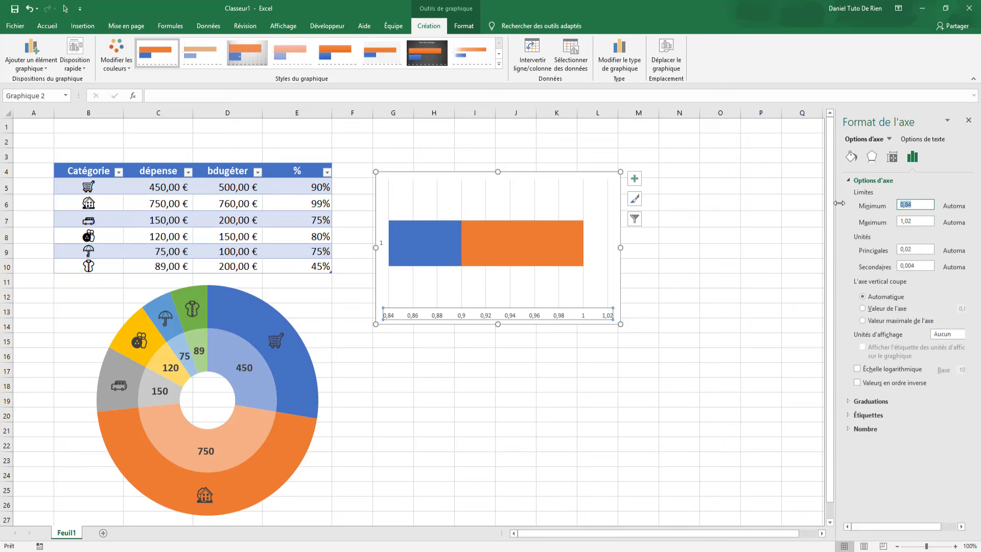
{"action": "type", "text": "0"}
{"action": "key", "text": "Return"}
{"action": "key", "text": "Tab"}
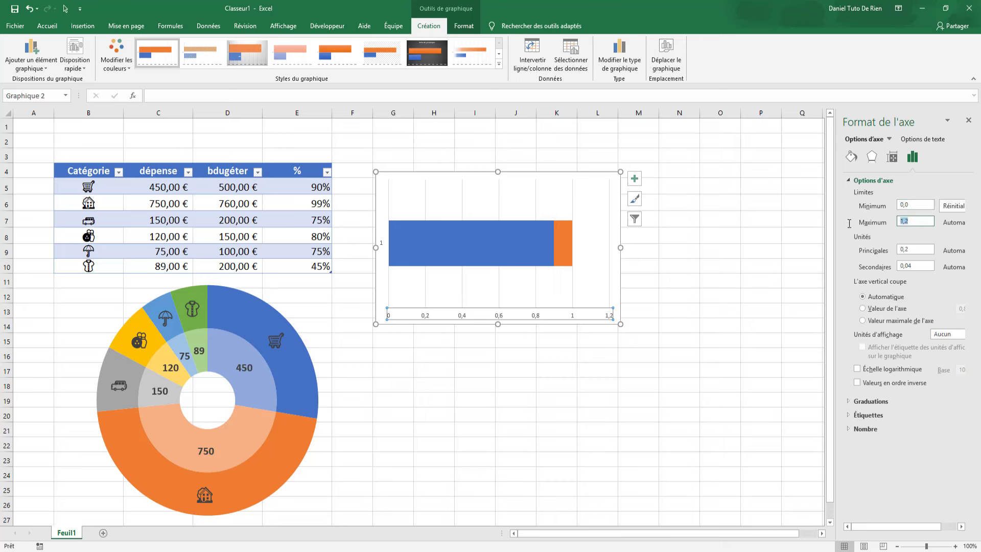
{"action": "type", "text": "1"}
{"action": "key", "text": "Return"}
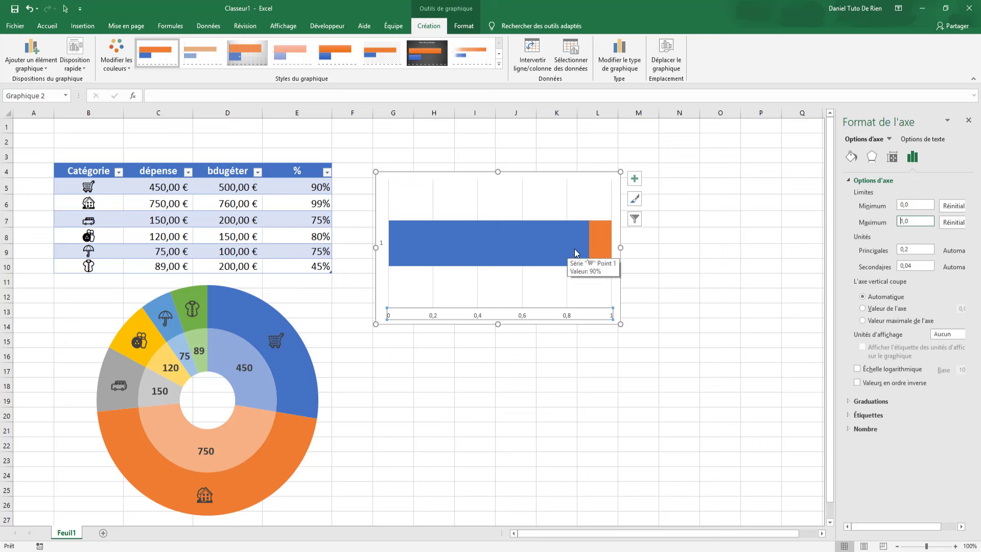
{"action": "left_click", "coordinate": [621, 372]}
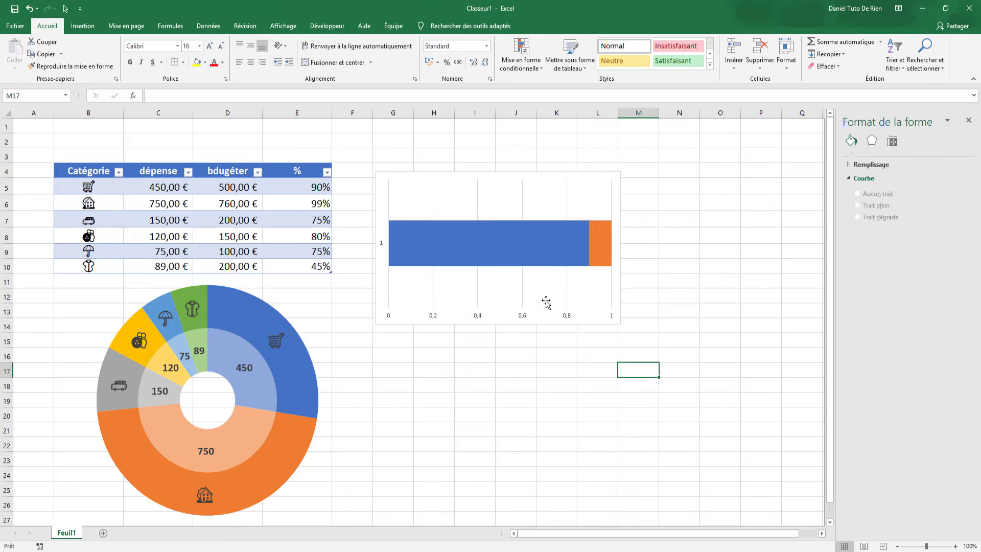
Step: Delete the vertical axis, horizontal axis labels and gridlines from the progress chart
{"action": "left_click", "coordinate": [381, 250]}
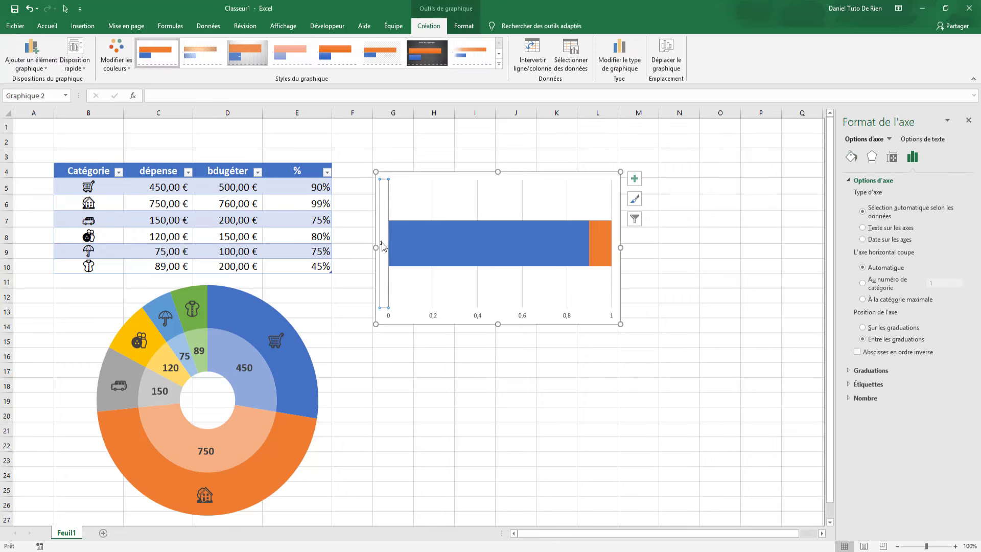
{"action": "left_click", "coordinate": [416, 260]}
{"action": "key", "text": "Delete"}
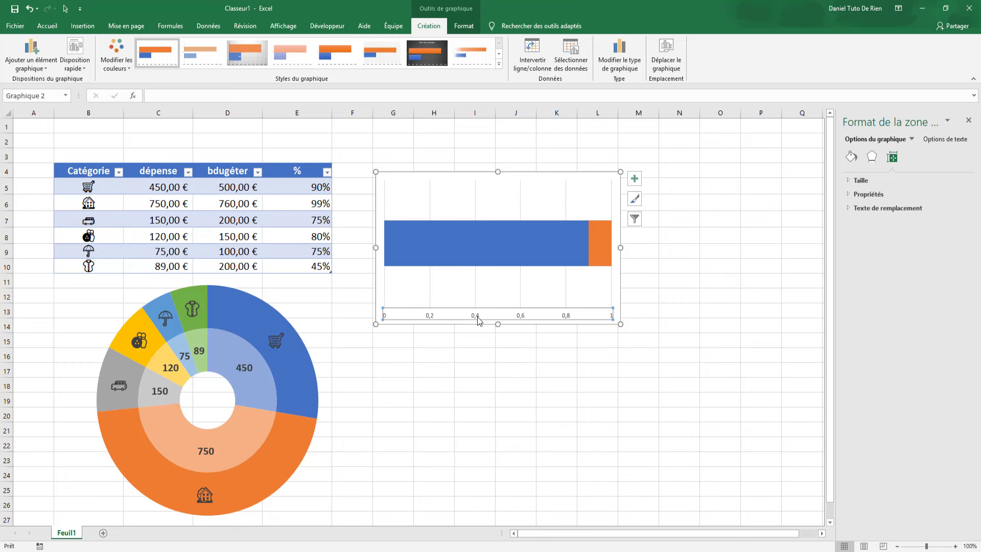
{"action": "left_click", "coordinate": [480, 317]}
{"action": "left_click", "coordinate": [503, 312]}
{"action": "key", "text": "Delete"}
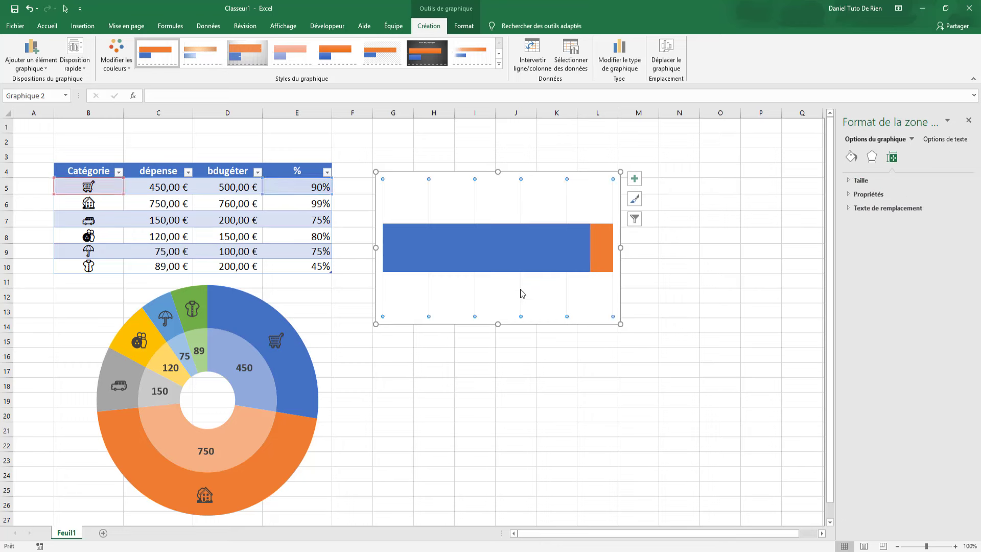
{"action": "left_click", "coordinate": [520, 293]}
{"action": "key", "text": "Delete"}
Step: Set the bar series Gap Width to 0%
{"action": "left_click", "coordinate": [544, 242]}
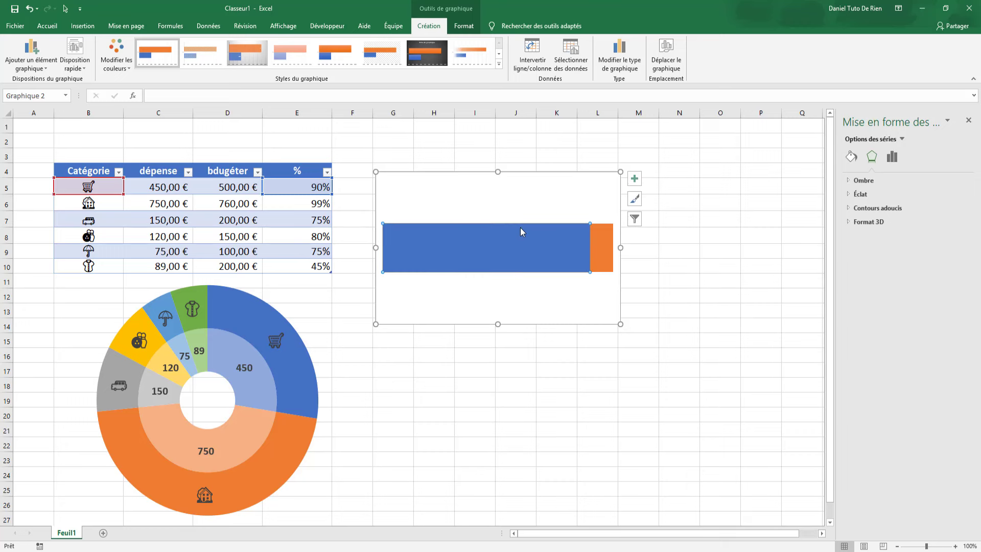
{"action": "left_click", "coordinate": [890, 157]}
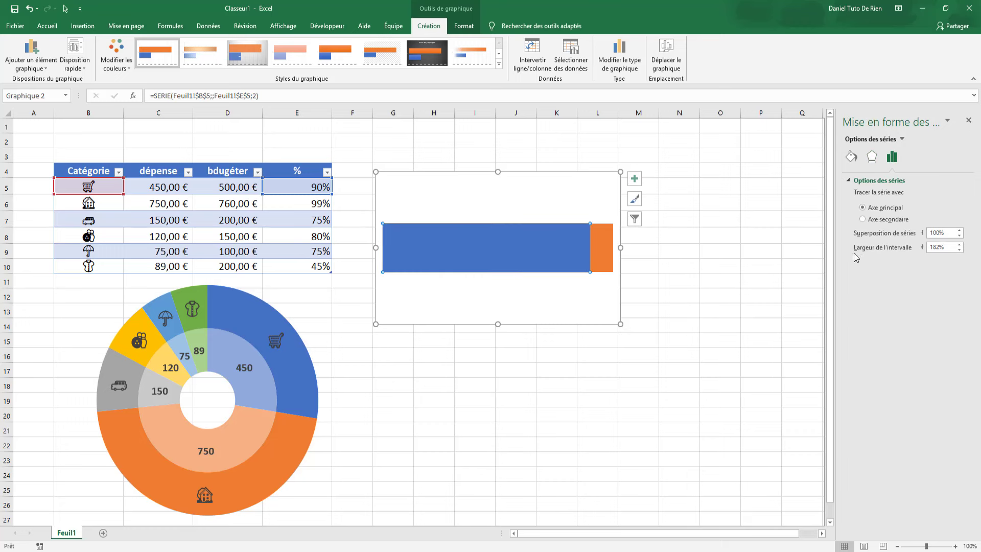
{"action": "left_click_drag", "start_coordinate": [948, 247], "coordinate": [882, 250]}
{"action": "type", "text": "0"}
{"action": "key", "text": "Return"}
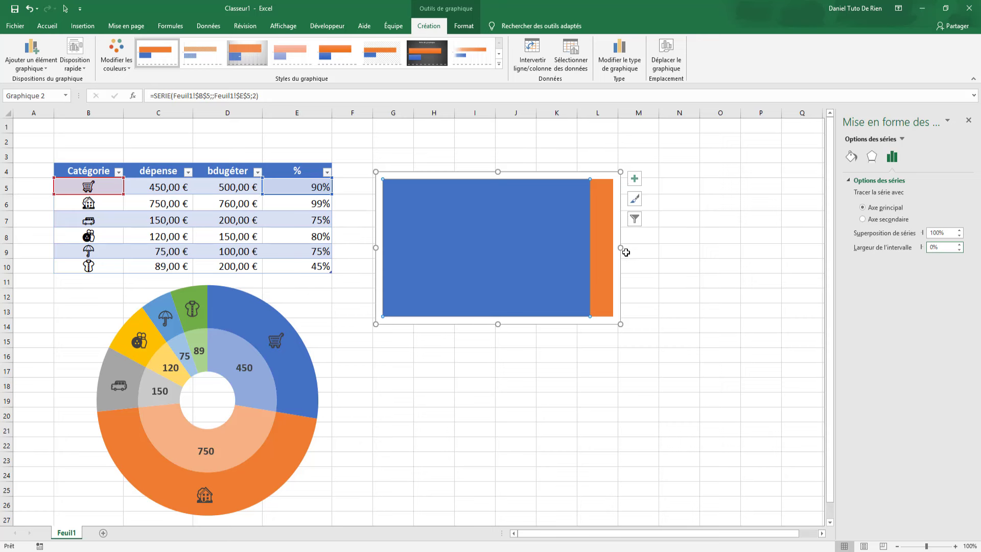
Step: Resize the progress chart into a short, wide strip and place it beside the table
{"action": "left_click_drag", "start_coordinate": [620, 249], "coordinate": [784, 249]}
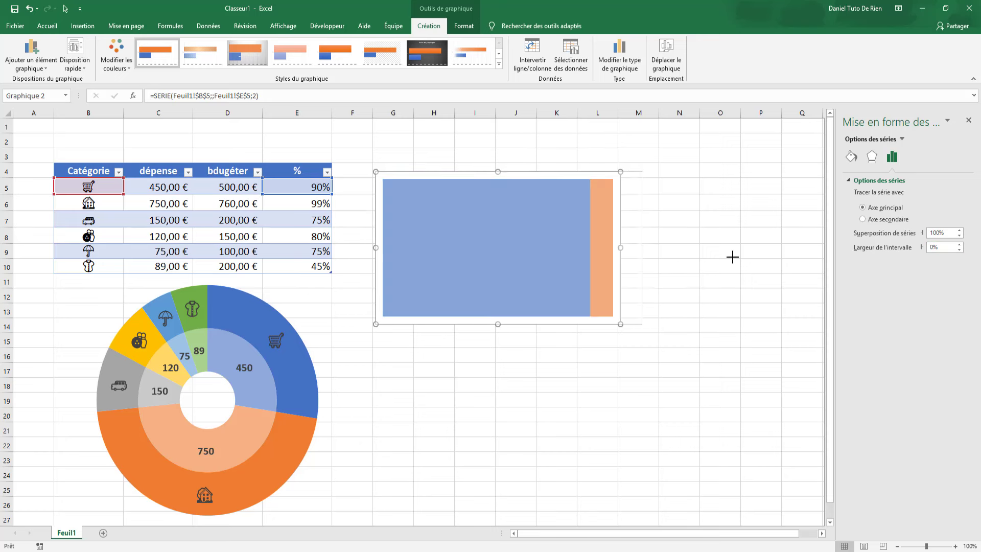
{"action": "left_click_drag", "start_coordinate": [579, 324], "coordinate": [580, 232]}
{"action": "left_click_drag", "start_coordinate": [729, 204], "coordinate": [633, 222]}
{"action": "mouse_move", "coordinate": [535, 219]}
{"action": "left_mouse_down"}
{"action": "mouse_move", "coordinate": [572, 197]}
{"action": "mouse_move", "coordinate": [534, 218]}
{"action": "left_mouse_up"}
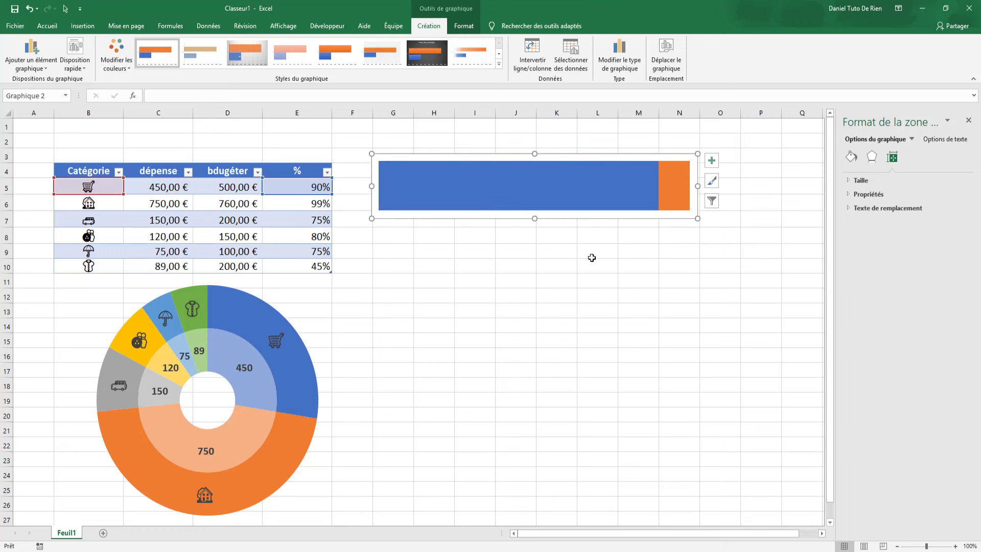
{"action": "key", "text": "Escape"}
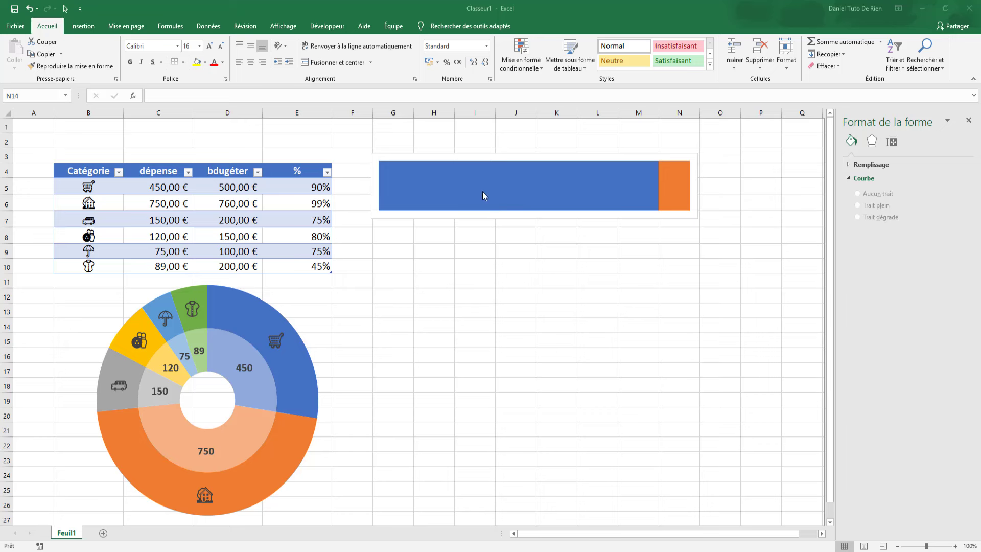
{"action": "mouse_move", "coordinate": [560, 186]}
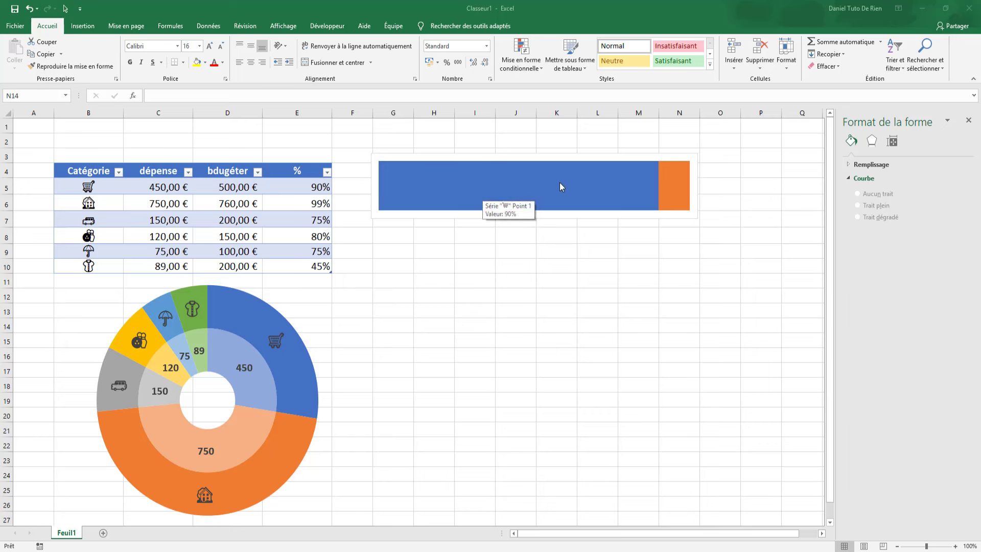
Step: Add Inside Base data labels to the progress bar series
{"action": "left_click", "coordinate": [596, 194]}
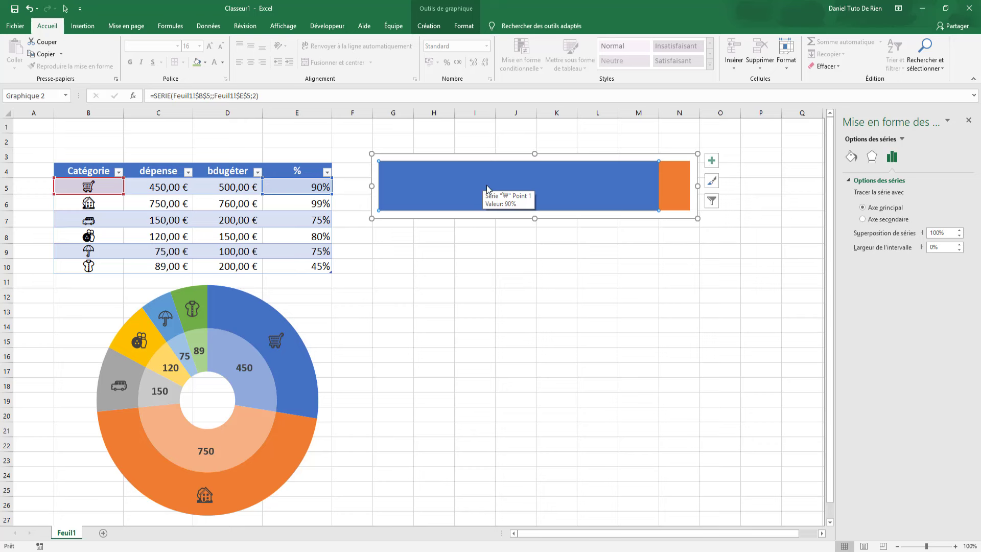
{"action": "left_click", "coordinate": [716, 161]}
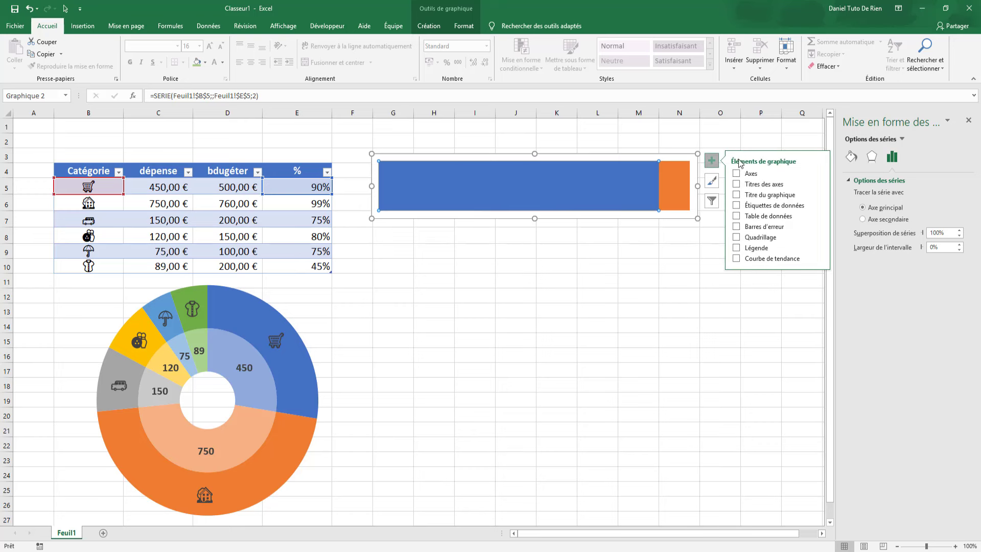
{"action": "left_click", "coordinate": [736, 205]}
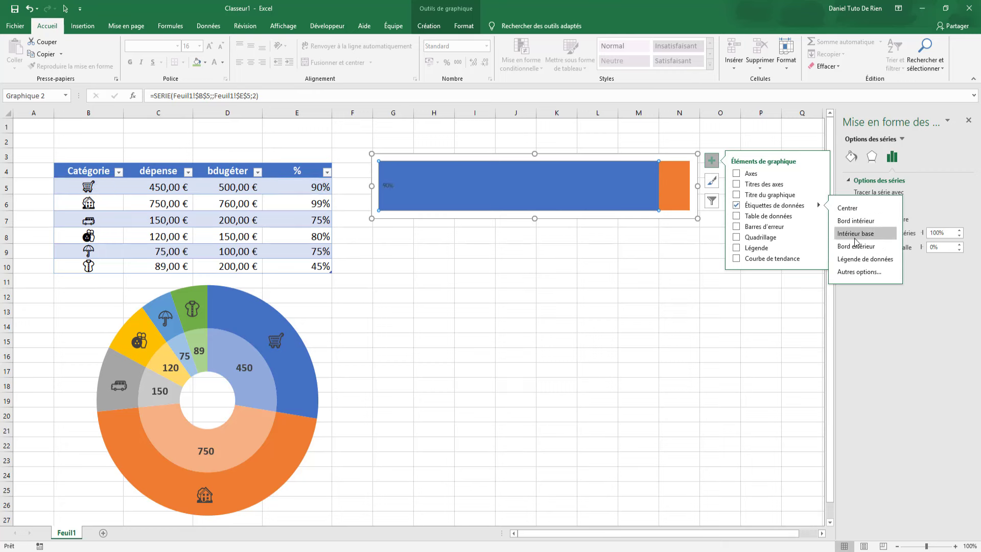
{"action": "left_click", "coordinate": [445, 300]}
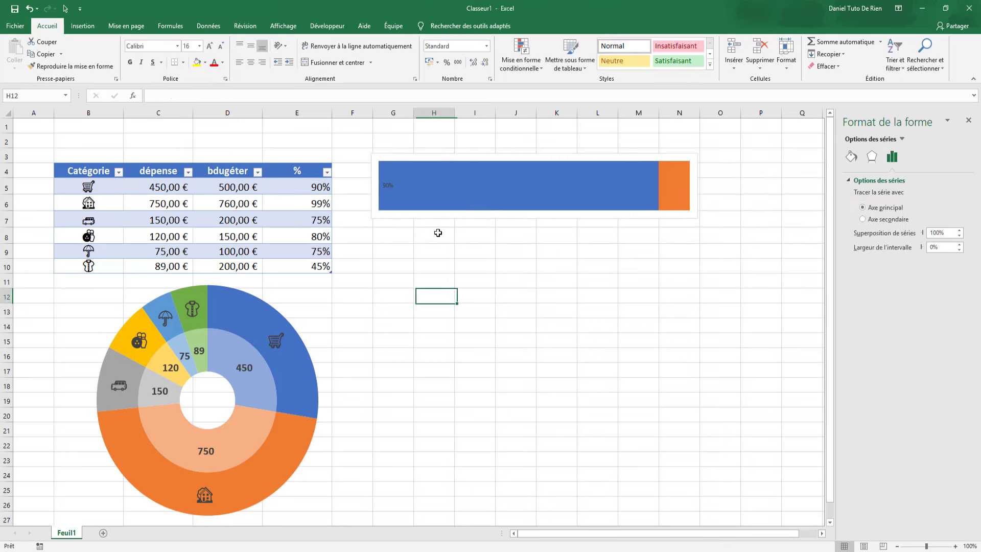
Step: Format the 90% data label in white with font size 30
{"action": "left_click", "coordinate": [388, 184]}
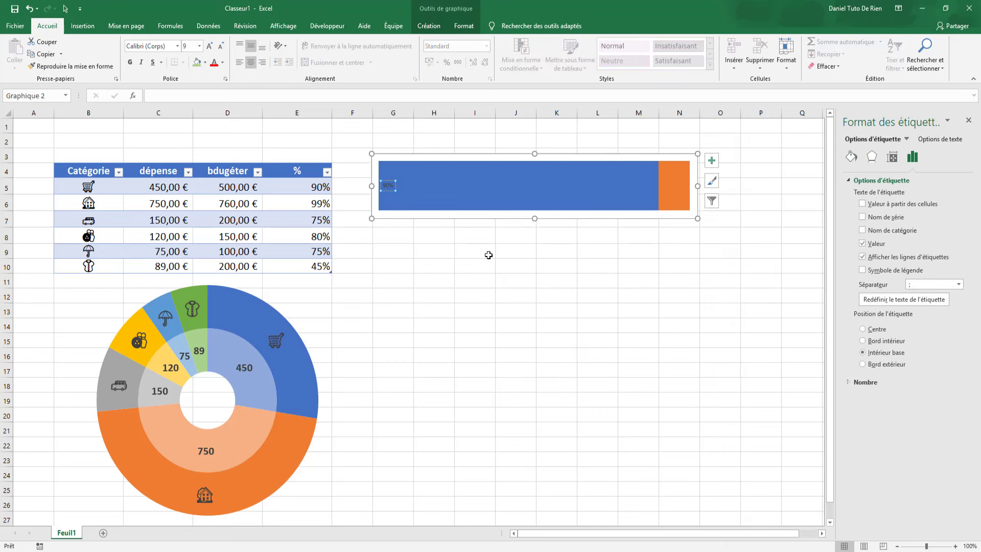
{"action": "left_click", "coordinate": [222, 62]}
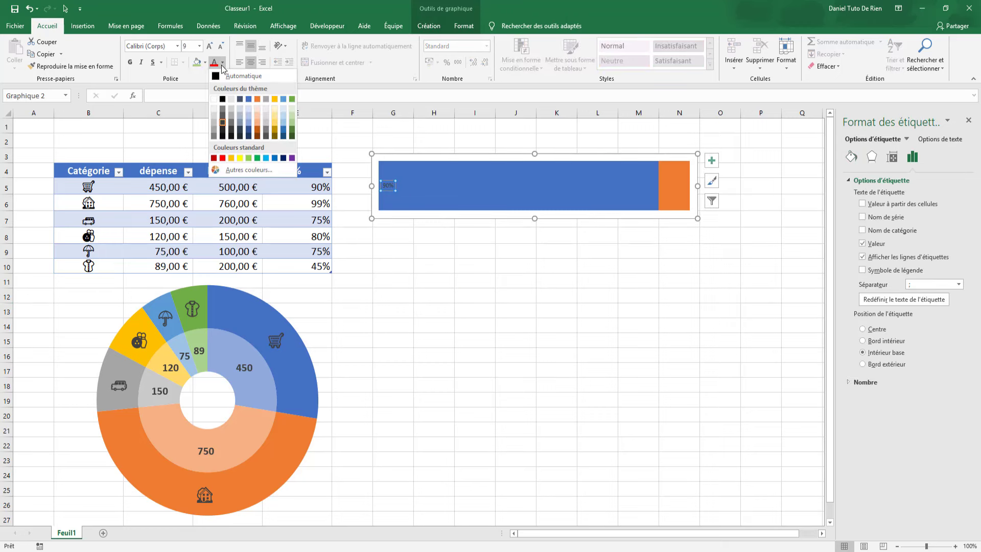
{"action": "left_click", "coordinate": [214, 97]}
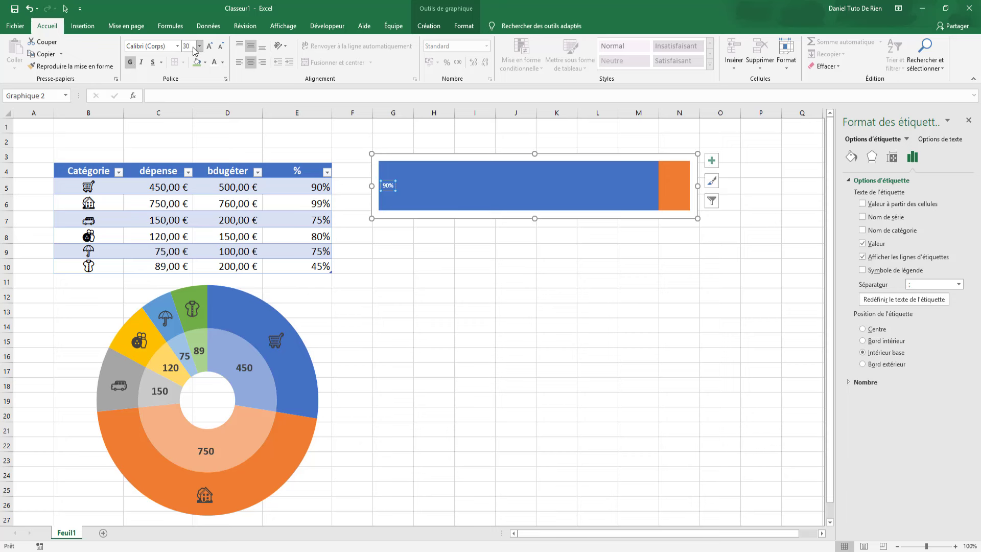
{"action": "left_click", "coordinate": [516, 279]}
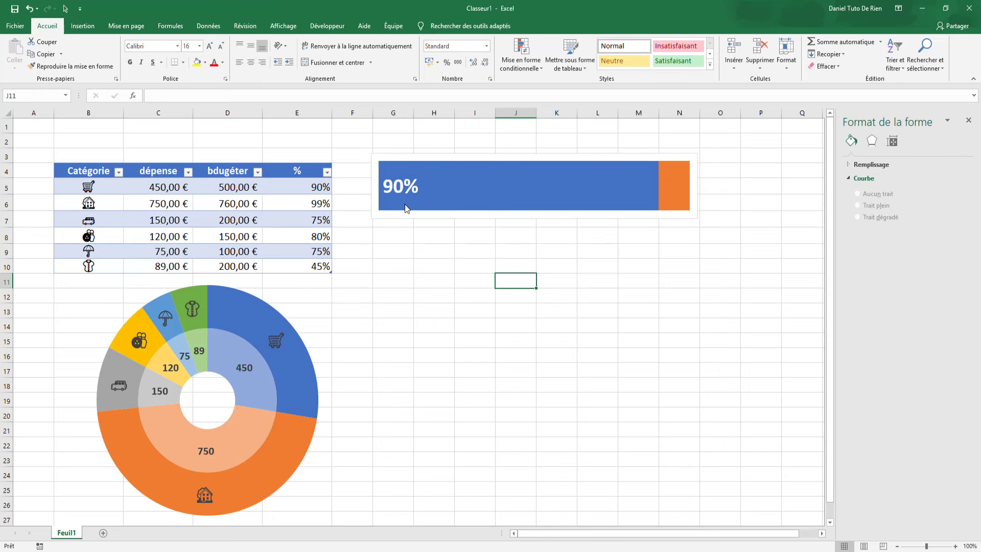
{"action": "left_click", "coordinate": [505, 218]}
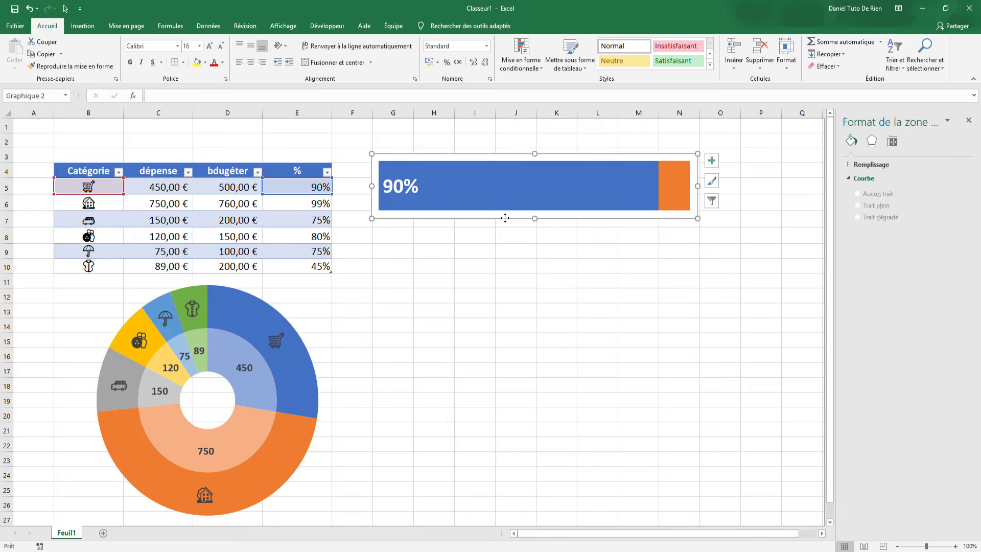
{"action": "left_click", "coordinate": [556, 325]}
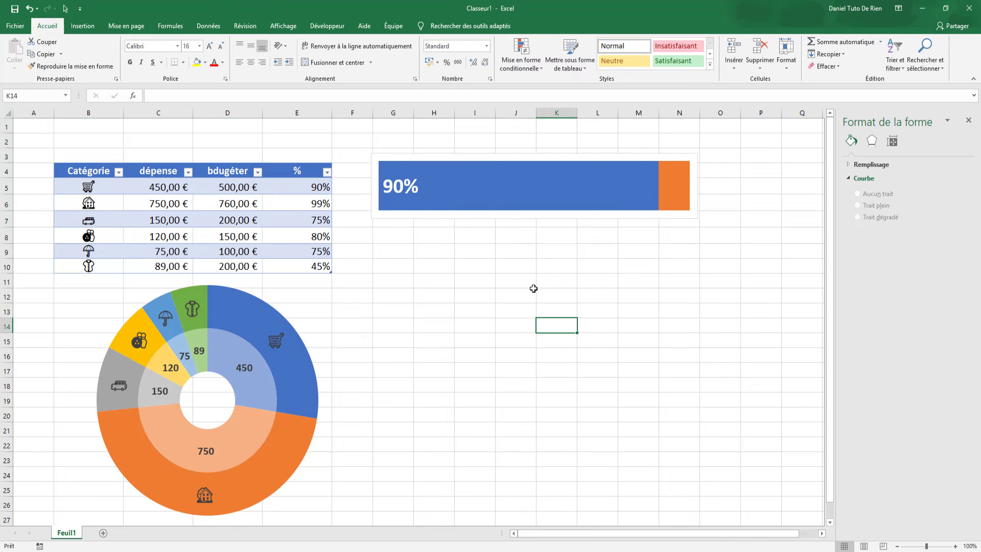
{"action": "left_click", "coordinate": [583, 184]}
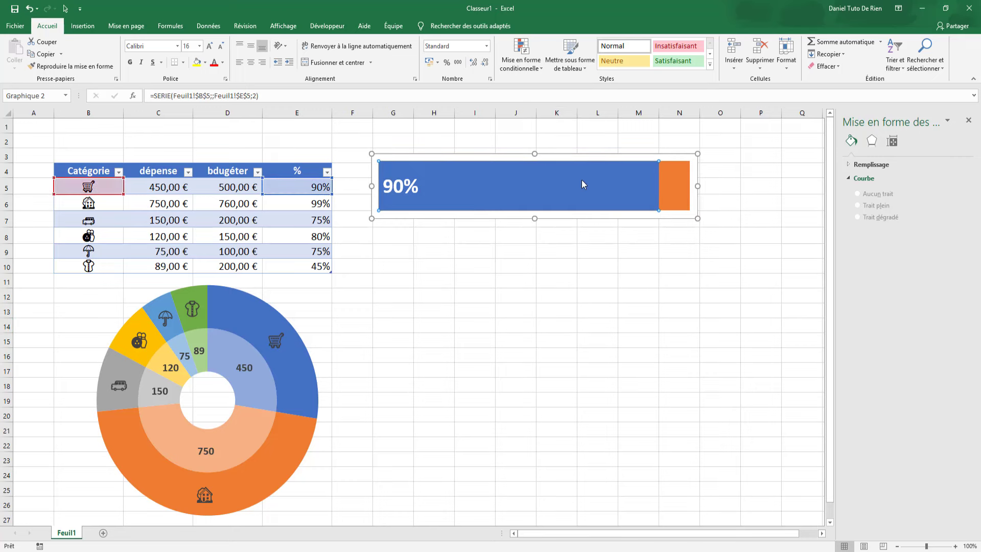
Step: Add a third series with values =Feuil1!$E$5 and name =Feuil1!$B$5 (the cart icon)
{"action": "right_click", "coordinate": [518, 188]}
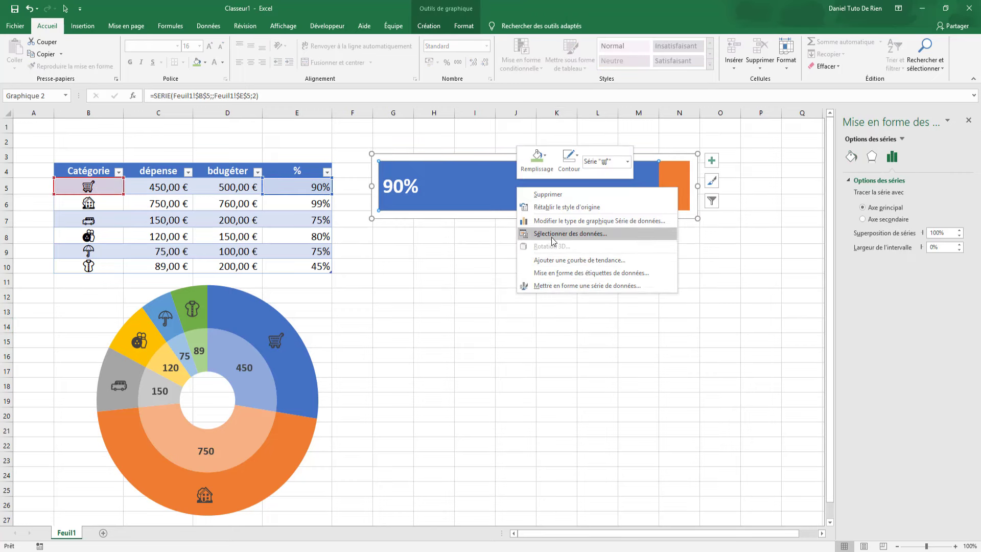
{"action": "left_click", "coordinate": [567, 233]}
{"action": "left_click", "coordinate": [519, 355]}
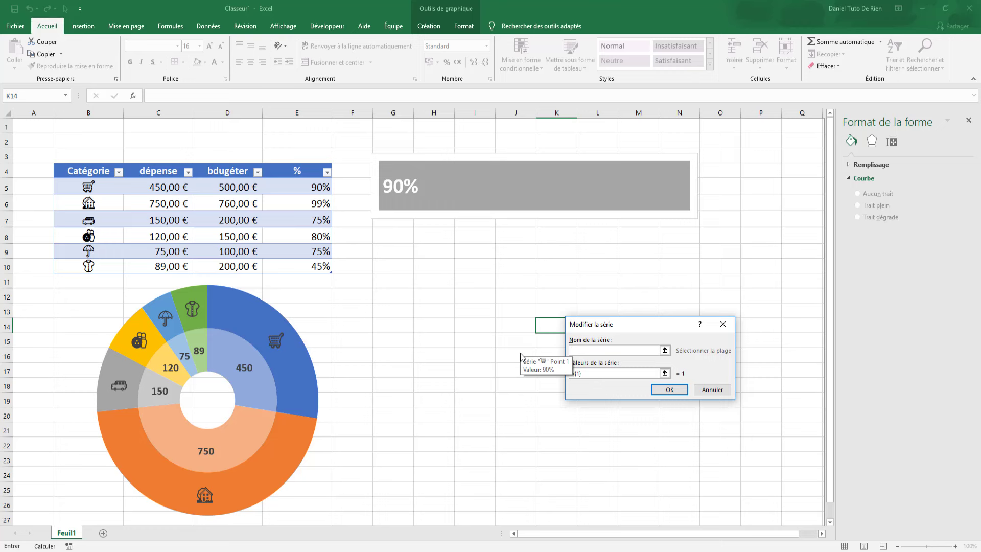
{"action": "mouse_move", "coordinate": [168, 205]}
{"action": "type", "text": "icone"}
{"action": "left_click", "coordinate": [664, 373]}
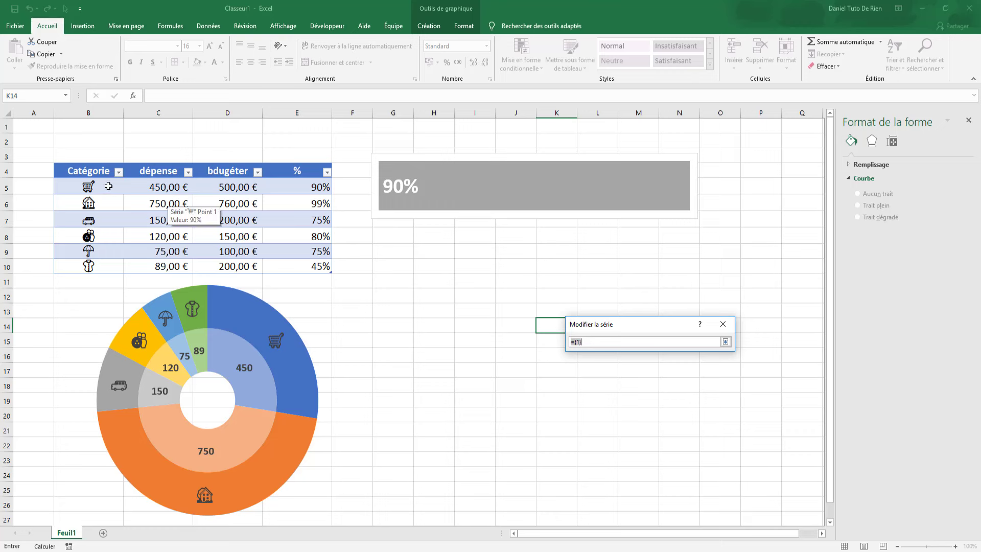
{"action": "left_click", "coordinate": [307, 187]}
{"action": "key", "text": "Return"}
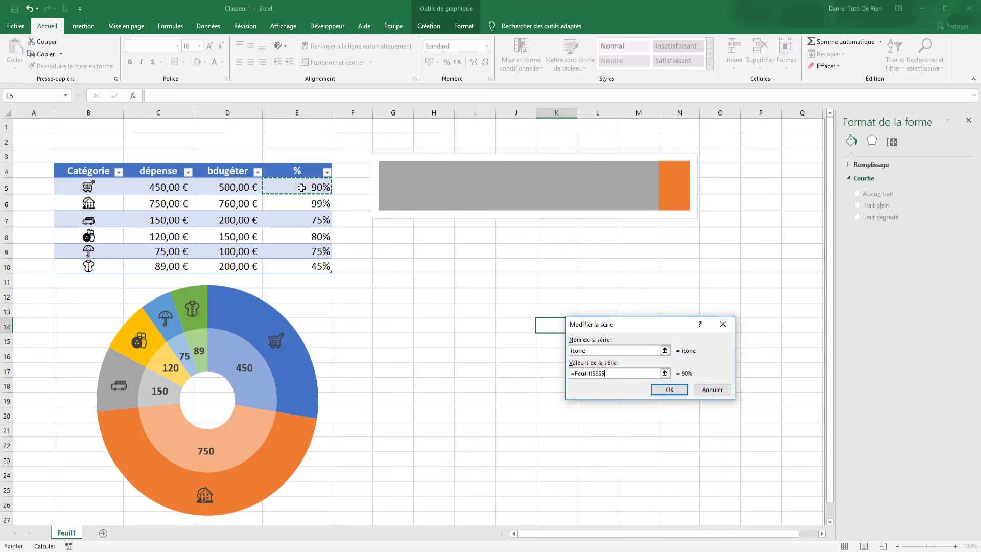
{"action": "left_click", "coordinate": [664, 350]}
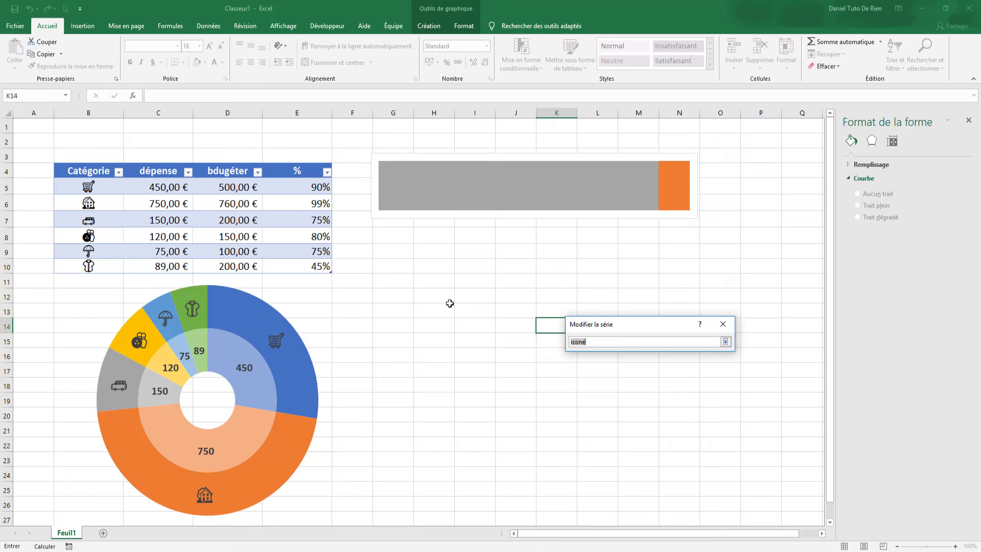
{"action": "left_click", "coordinate": [105, 186]}
{"action": "key", "text": "Return"}
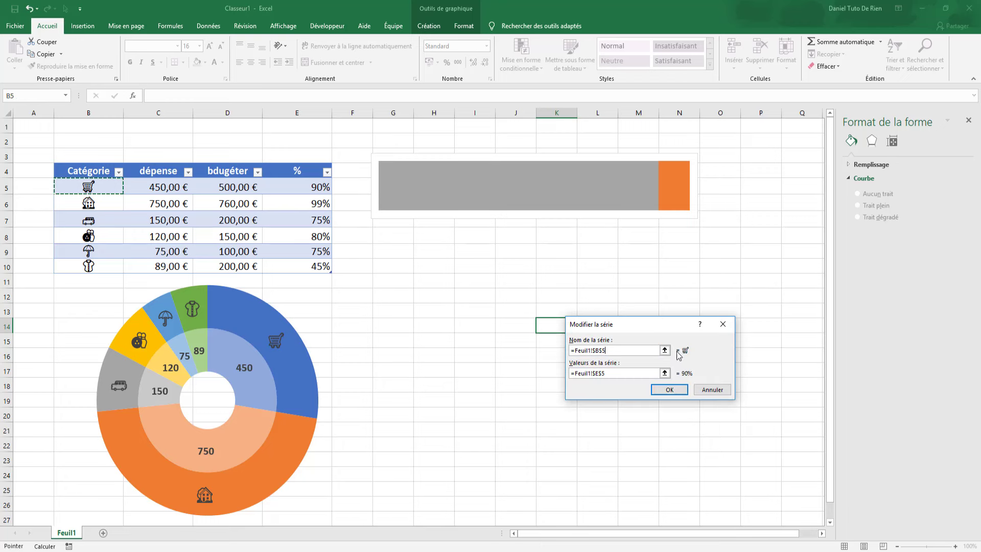
{"action": "left_click", "coordinate": [669, 389]}
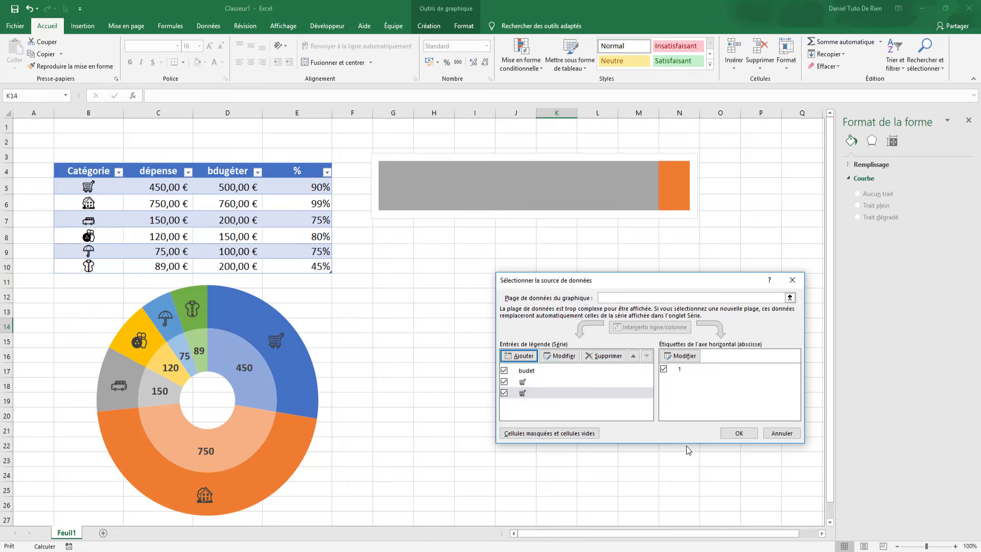
{"action": "left_click", "coordinate": [739, 433]}
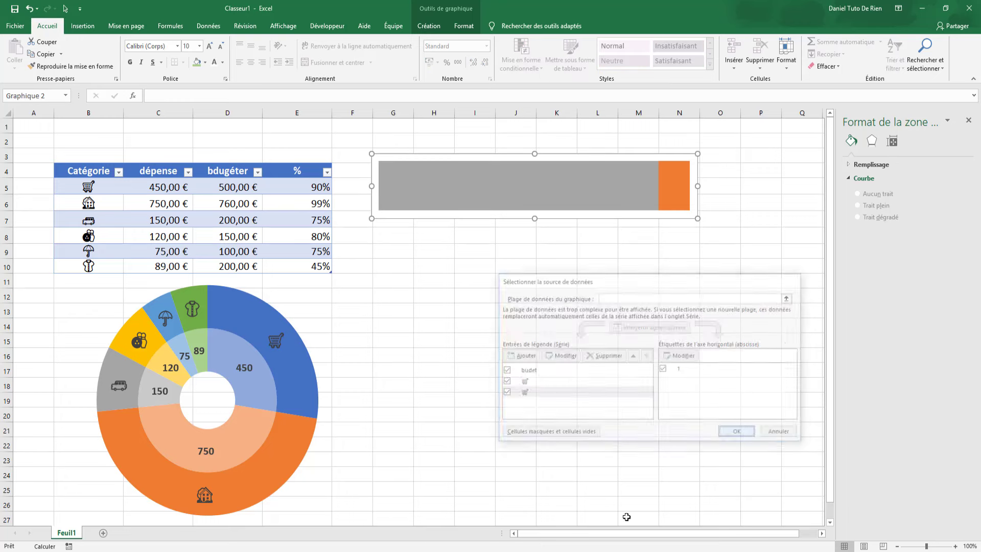
Step: Change the cart series to Nuages de points (Scatter) on the secondary axis
{"action": "right_click", "coordinate": [601, 191]}
{"action": "left_click", "coordinate": [628, 221]}
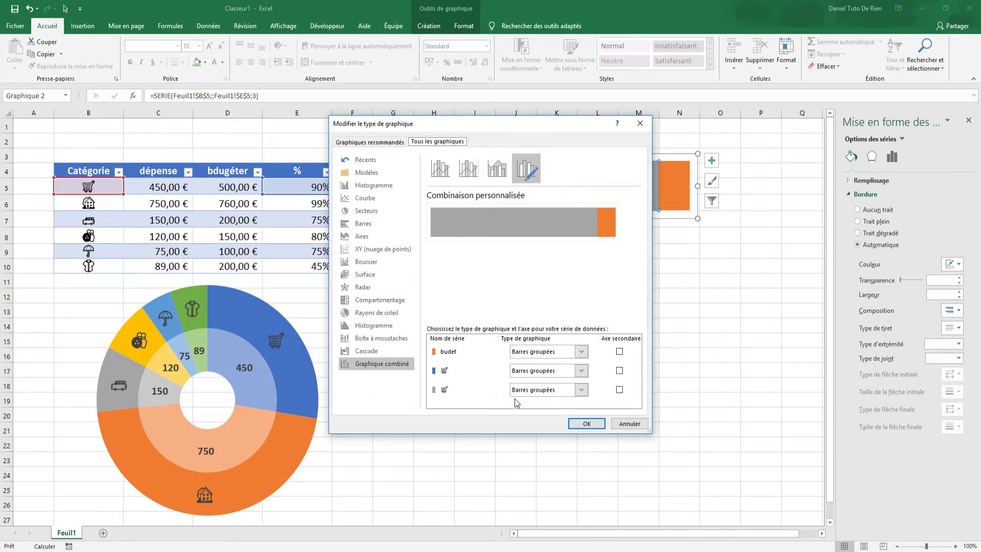
{"action": "left_click", "coordinate": [582, 391]}
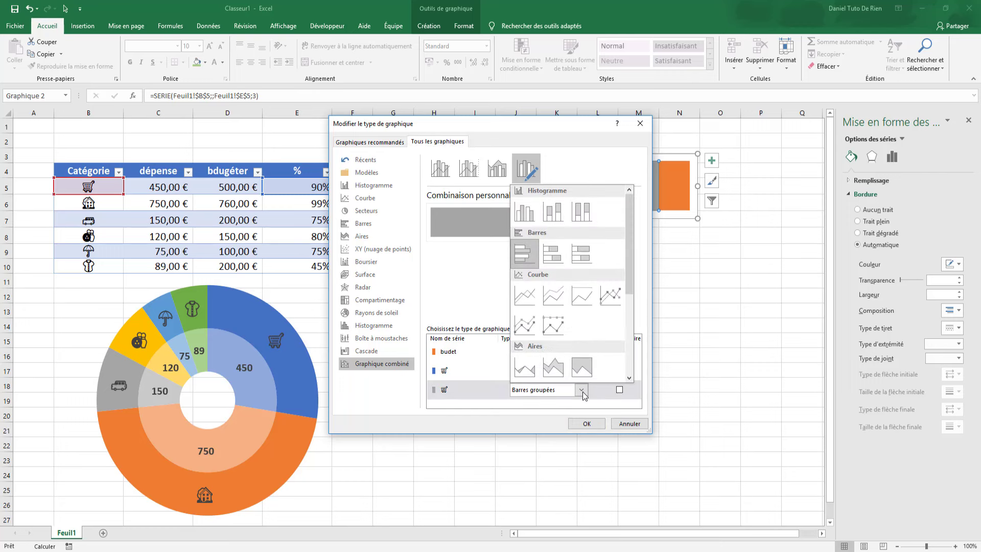
{"action": "scroll", "coordinate": [565, 322], "scroll_direction": "down", "scroll_amount": 3}
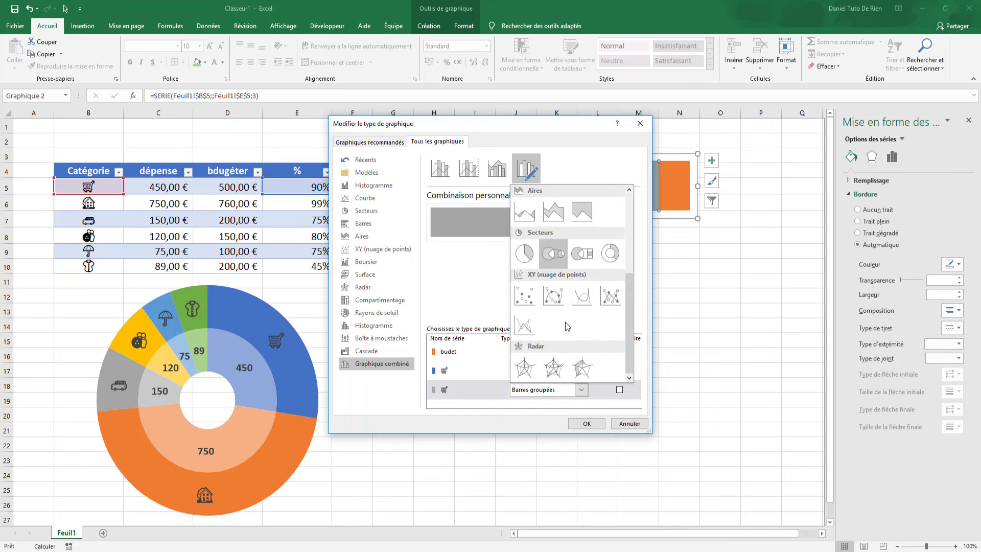
{"action": "left_click", "coordinate": [532, 302]}
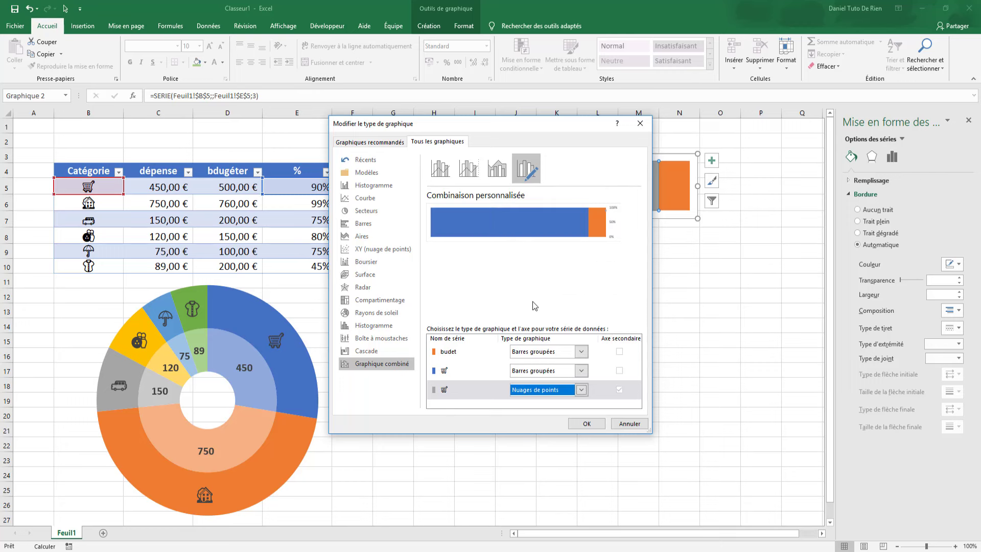
{"action": "left_click", "coordinate": [587, 424]}
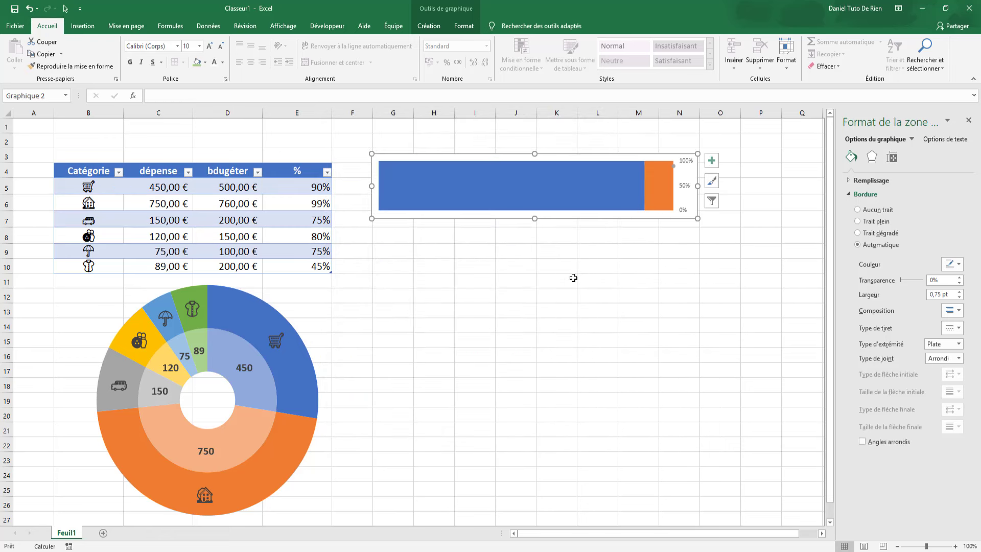
{"action": "left_click", "coordinate": [675, 167]}
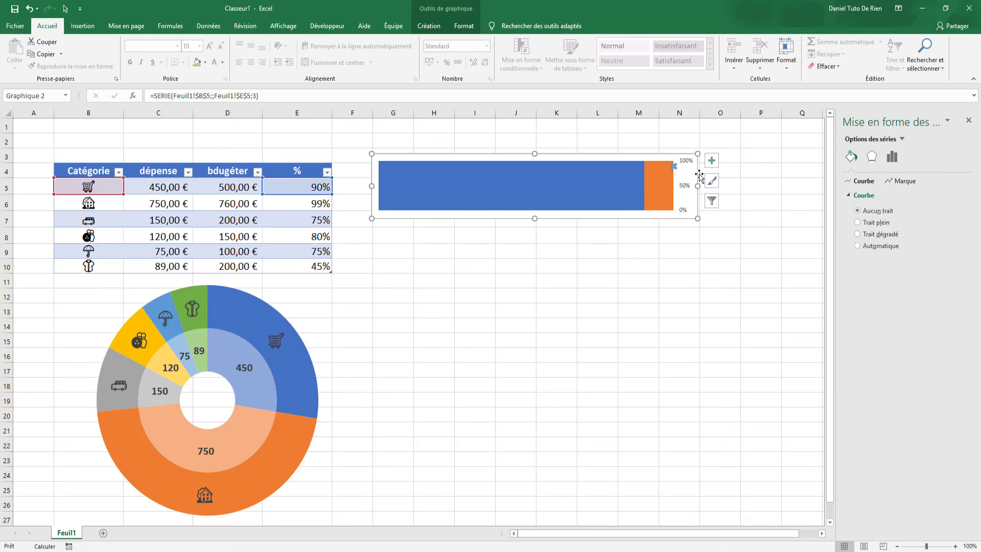
{"action": "right_click", "coordinate": [658, 180]}
Step: Edit the cart series in the chart's data source and clear its old value reference
{"action": "left_click", "coordinate": [712, 228]}
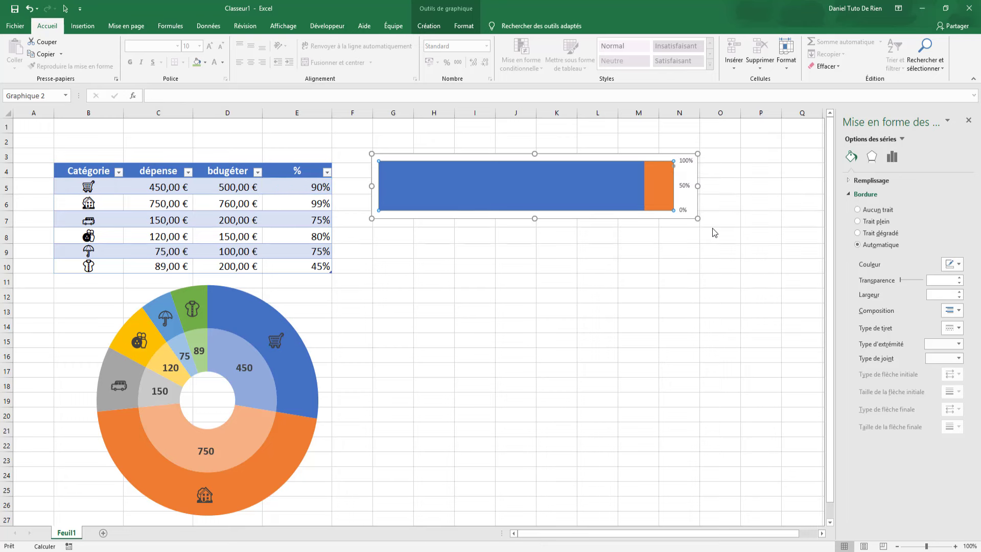
{"action": "left_click", "coordinate": [525, 396]}
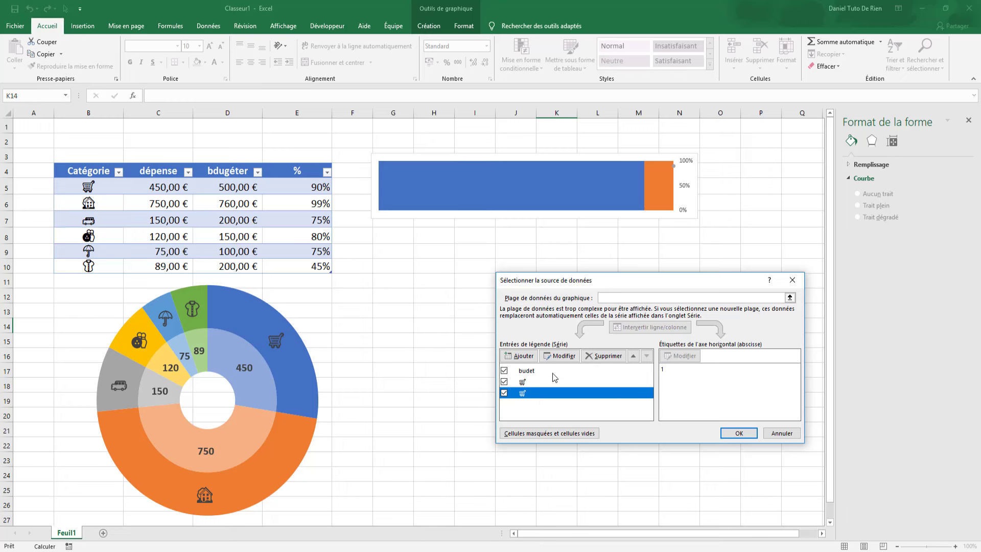
{"action": "left_click", "coordinate": [560, 356]}
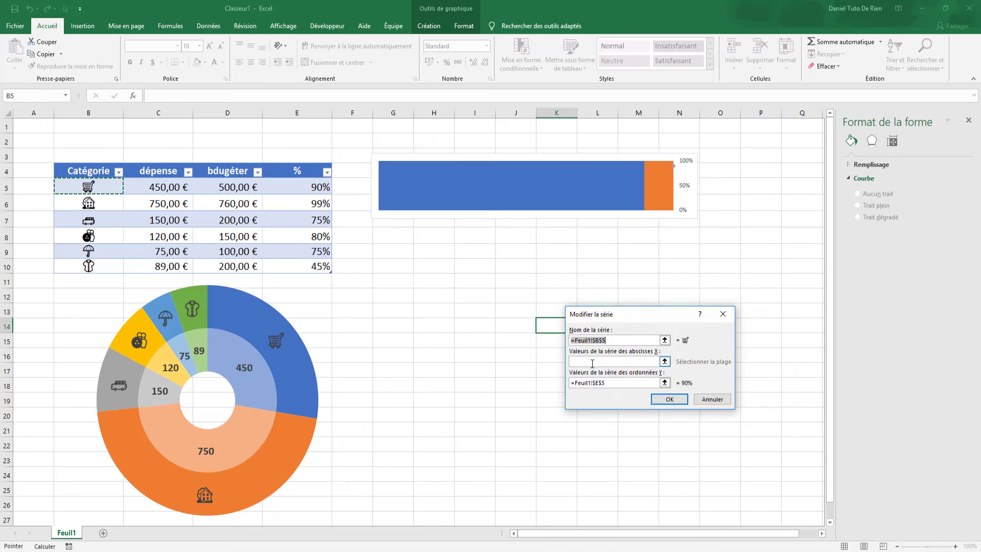
{"action": "left_click_drag", "start_coordinate": [608, 384], "coordinate": [570, 384]}
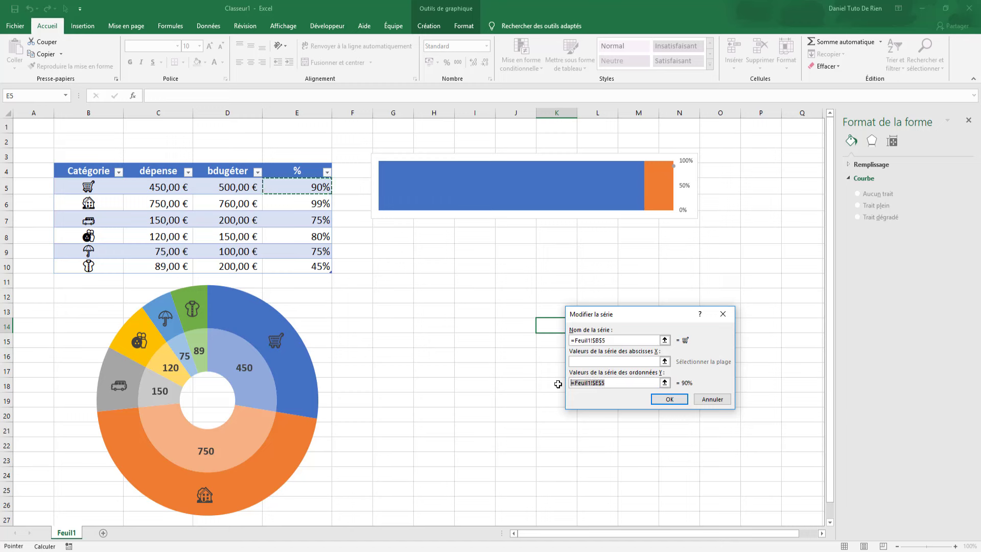
{"action": "key", "text": "BackSpace"}
{"action": "left_click", "coordinate": [664, 361]}
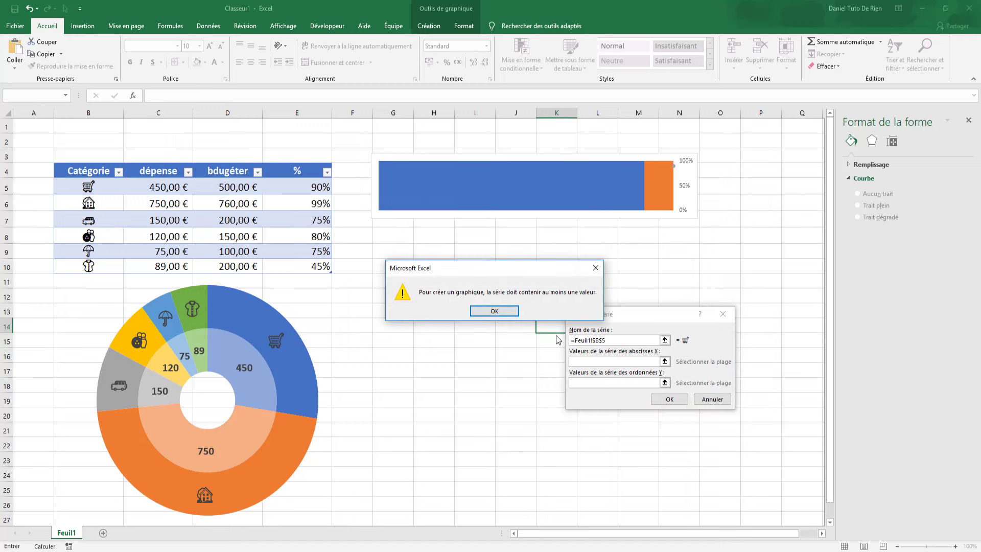
{"action": "left_click", "coordinate": [497, 313]}
{"action": "type", "text": "0.5"}
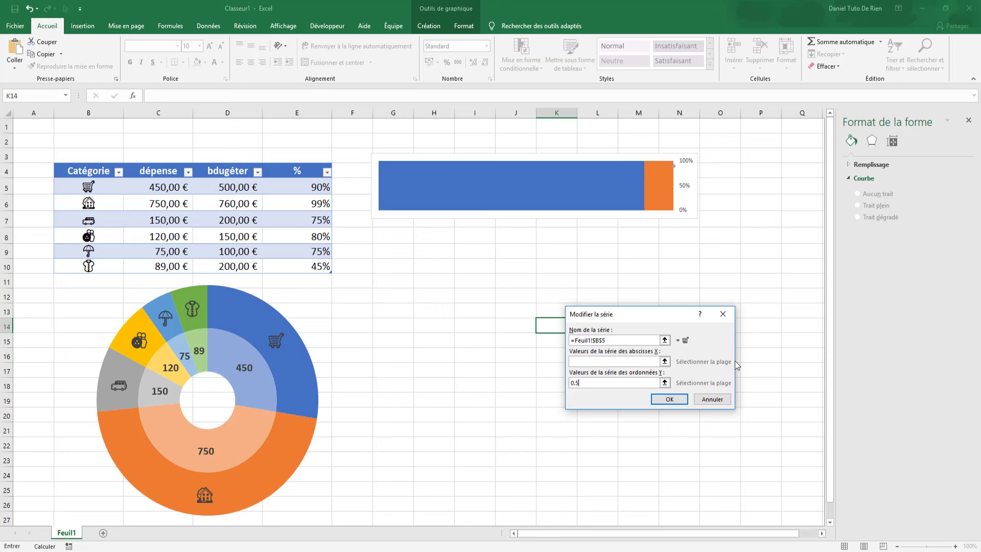
Step: Set the cart series X value to =Feuil1!$E$5, keeping Y at 0,5
{"action": "left_click", "coordinate": [640, 361]}
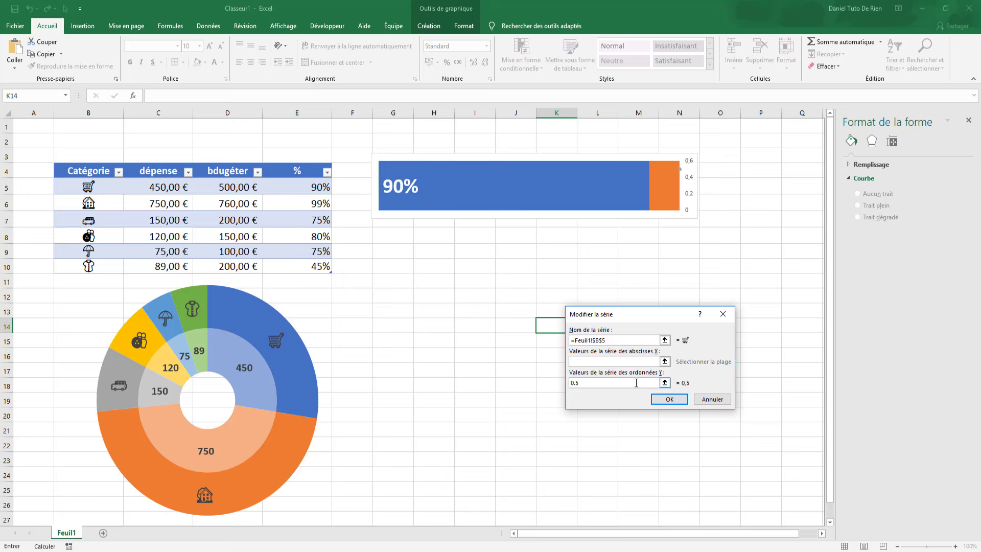
{"action": "key", "text": "ctrl+v"}
{"action": "left_click", "coordinate": [664, 362]}
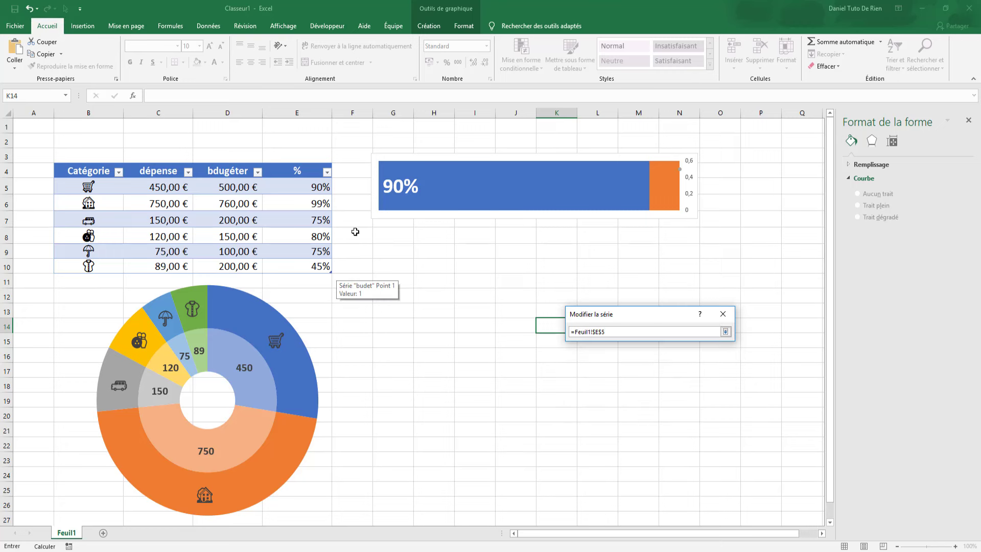
{"action": "key", "text": "Return"}
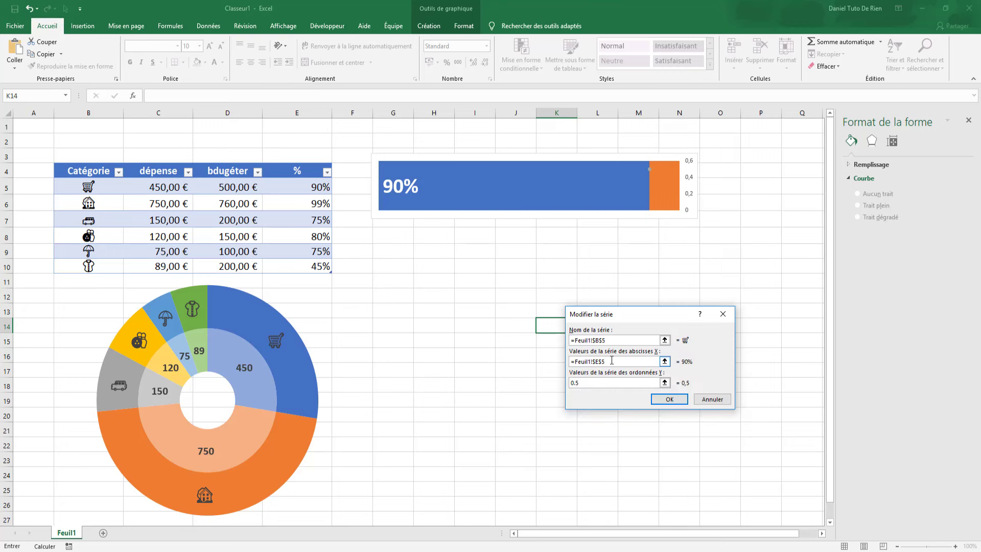
{"action": "left_click_drag", "start_coordinate": [607, 362], "coordinate": [571, 361]}
{"action": "key", "text": "BackSpace"}
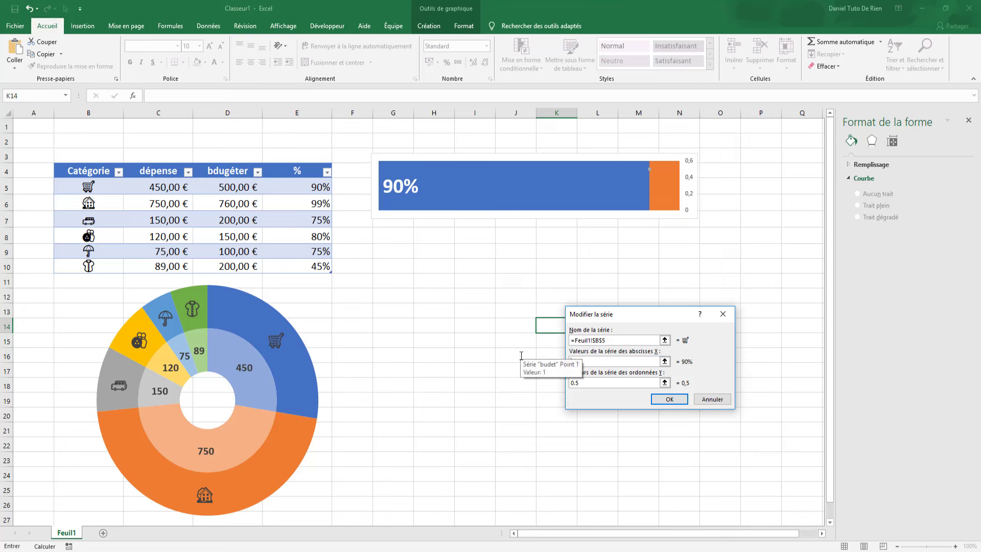
{"action": "left_click", "coordinate": [665, 361]}
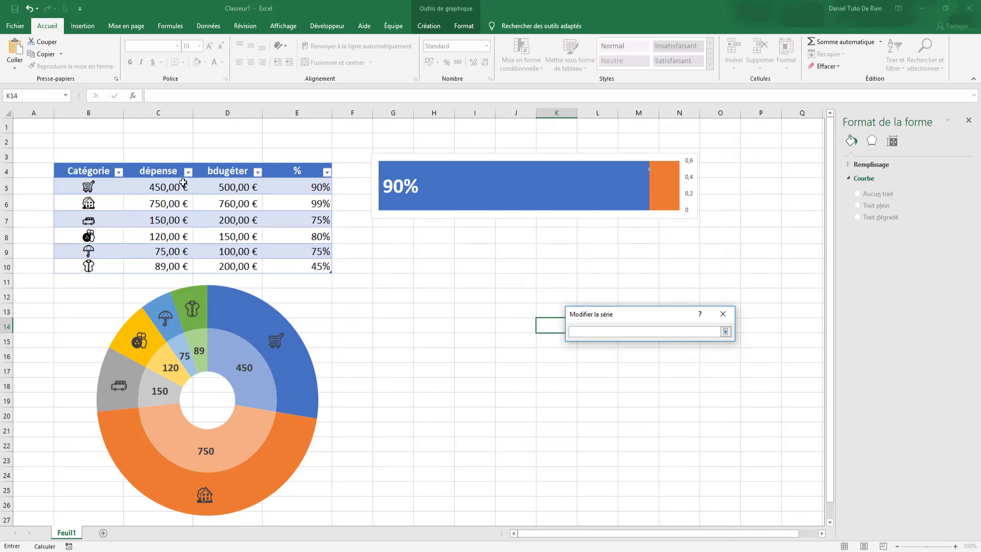
{"action": "left_click", "coordinate": [321, 183]}
{"action": "key", "text": "Return"}
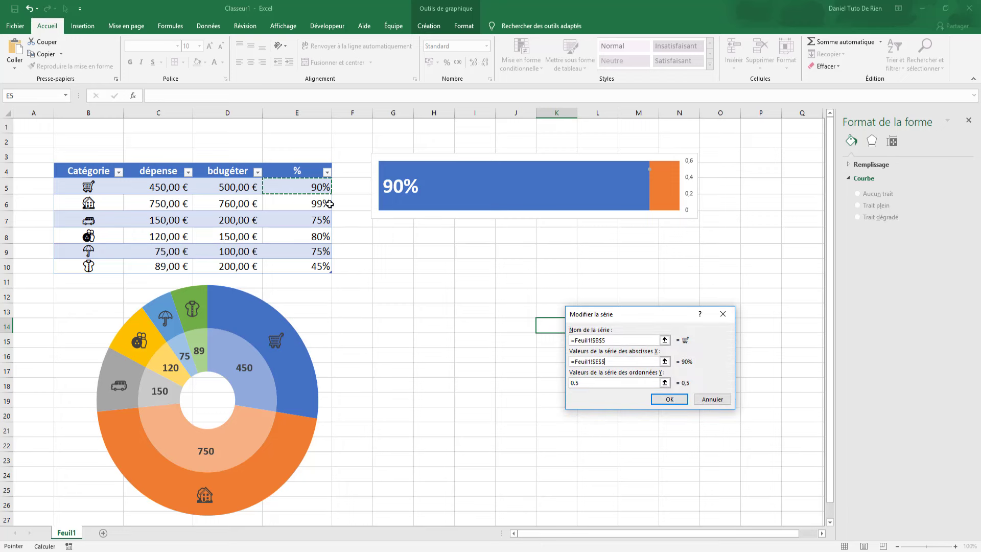
{"action": "left_click", "coordinate": [675, 400]}
Step: Set the progress bar's vertical axis bounds to Minimum 0 and Maximum 1
{"action": "left_click", "coordinate": [739, 433]}
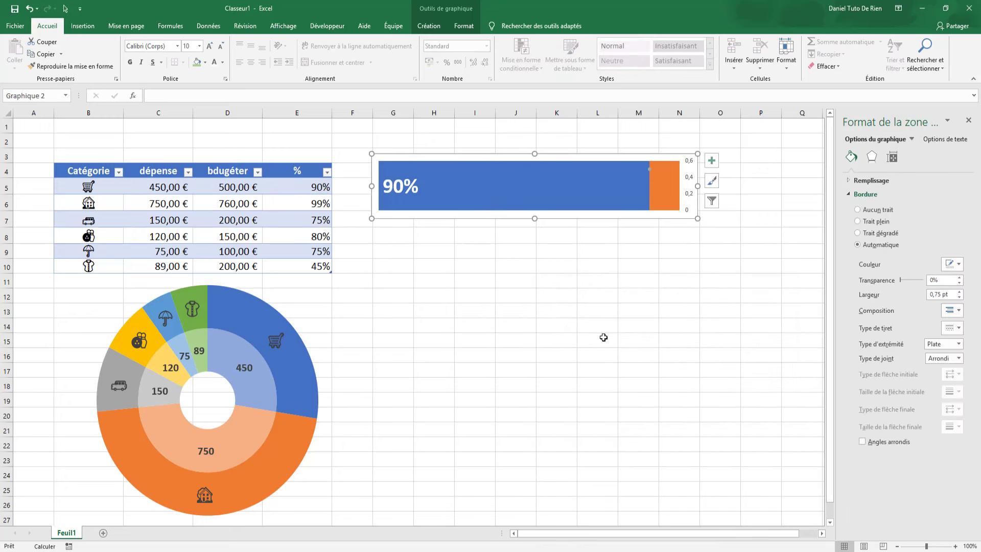
{"action": "left_click", "coordinate": [689, 180]}
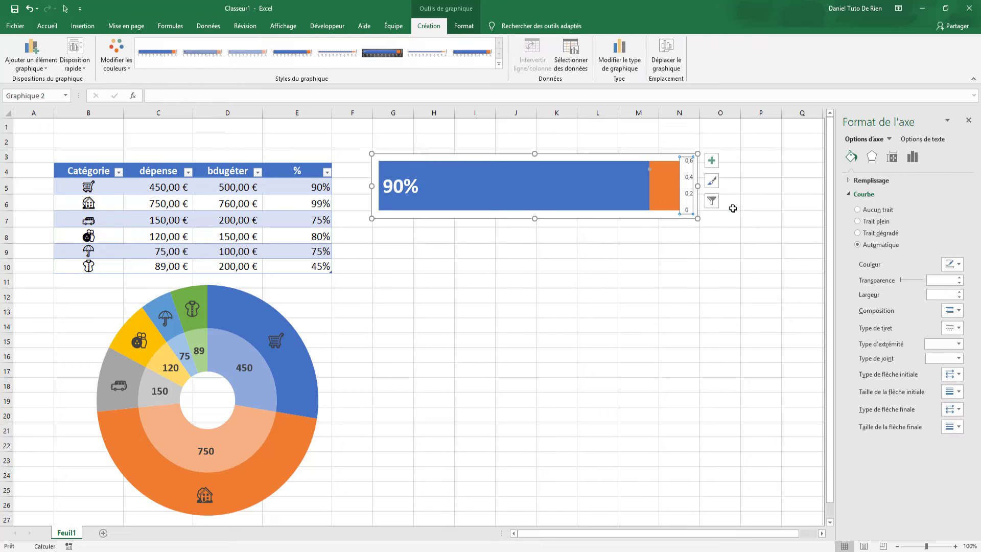
{"action": "left_click", "coordinate": [912, 157]}
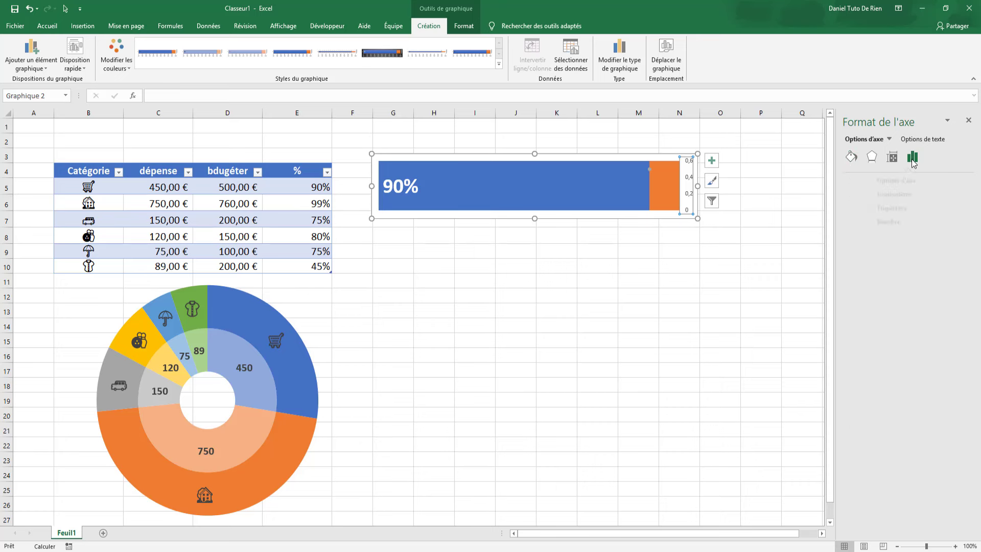
{"action": "left_click", "coordinate": [852, 181]}
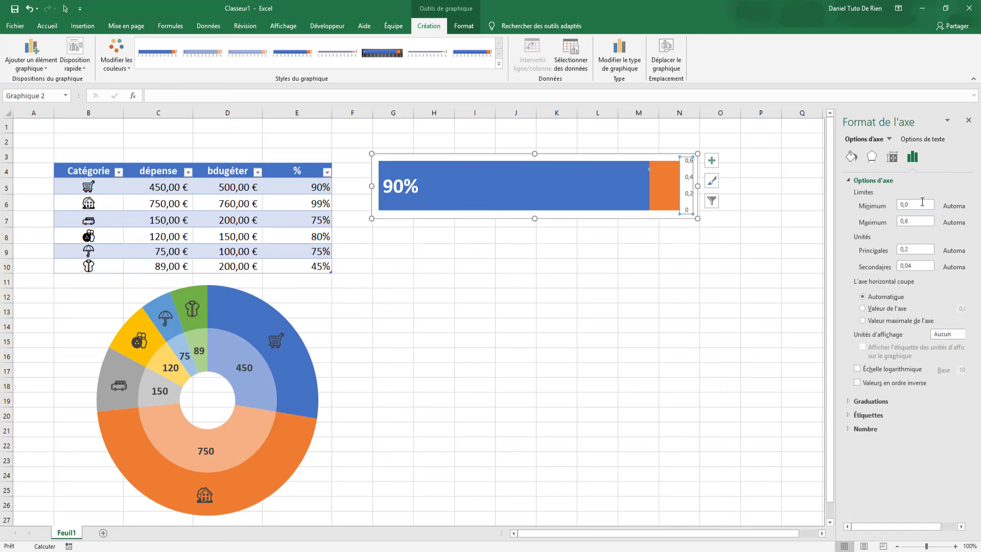
{"action": "type", "text": "0"}
{"action": "key", "text": "Return"}
{"action": "left_click", "coordinate": [913, 222]}
{"action": "type", "text": "1"}
{"action": "key", "text": "Return"}
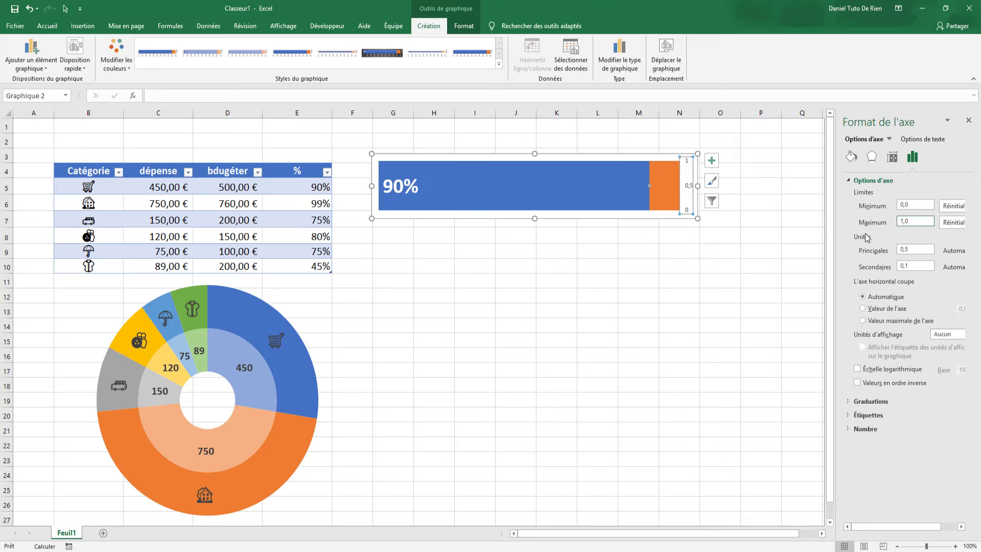
{"action": "left_click", "coordinate": [650, 188]}
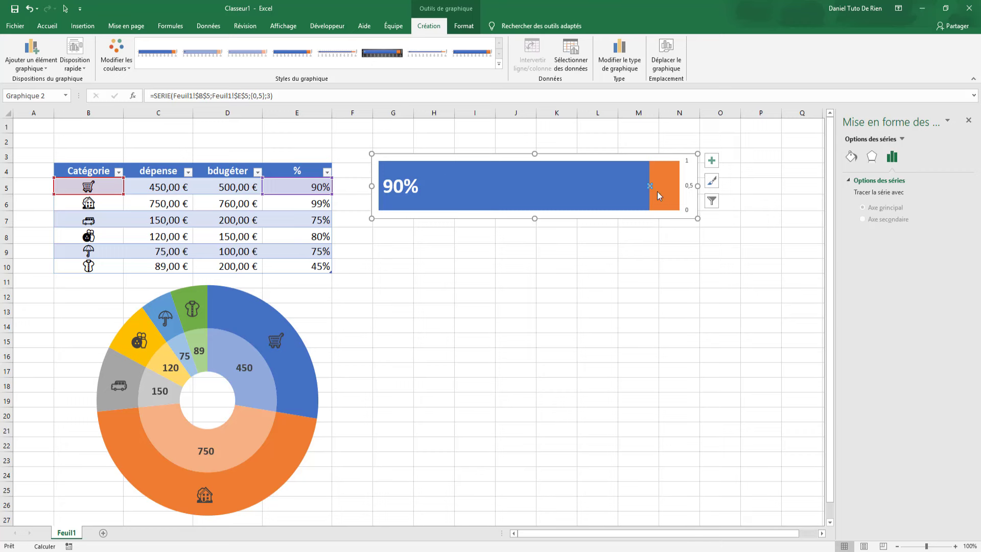
Step: Add a data label showing only the cart icon series name, positioned Left of the marker
{"action": "left_click", "coordinate": [711, 161]}
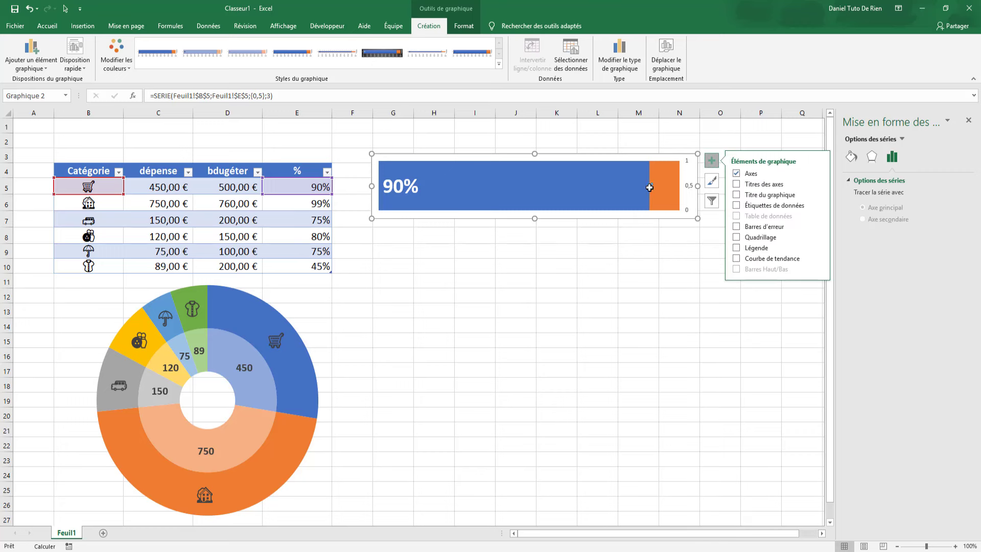
{"action": "left_click", "coordinate": [736, 206]}
{"action": "left_click", "coordinate": [660, 185]}
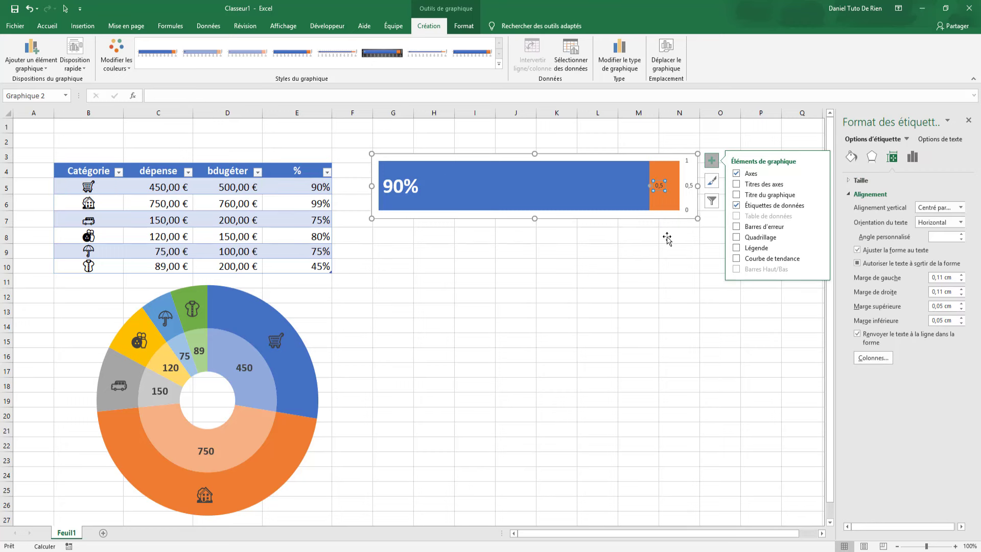
{"action": "left_click", "coordinate": [909, 158]}
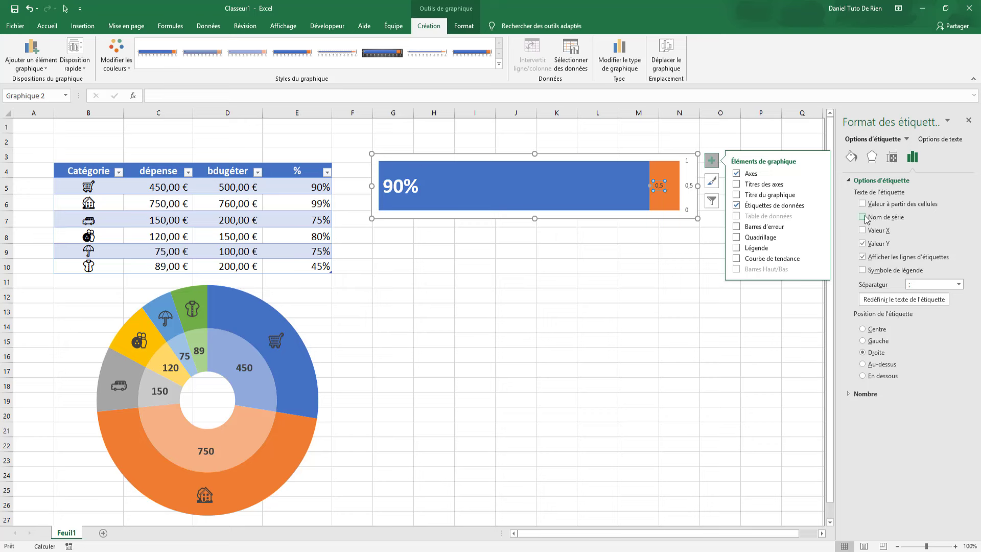
{"action": "left_click", "coordinate": [862, 244]}
{"action": "left_click", "coordinate": [660, 187]}
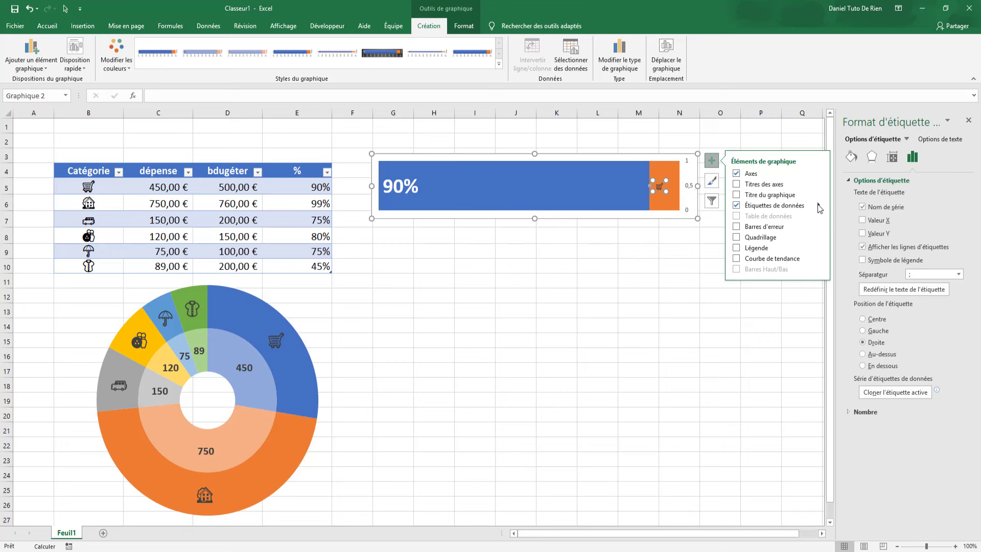
{"action": "mouse_move", "coordinate": [817, 205]}
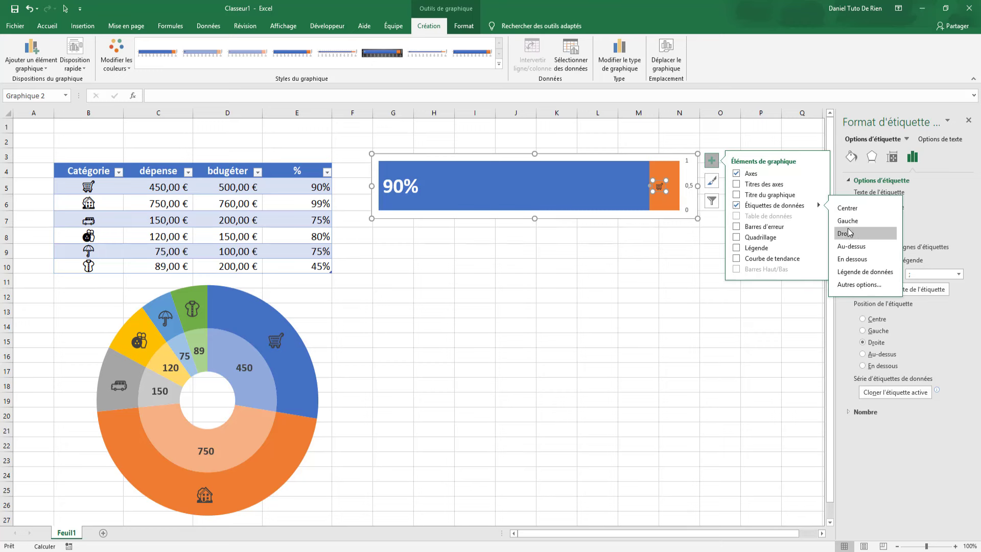
{"action": "left_click", "coordinate": [848, 220]}
Step: Increase the cart icon label's font size to 32
{"action": "left_click", "coordinate": [694, 355]}
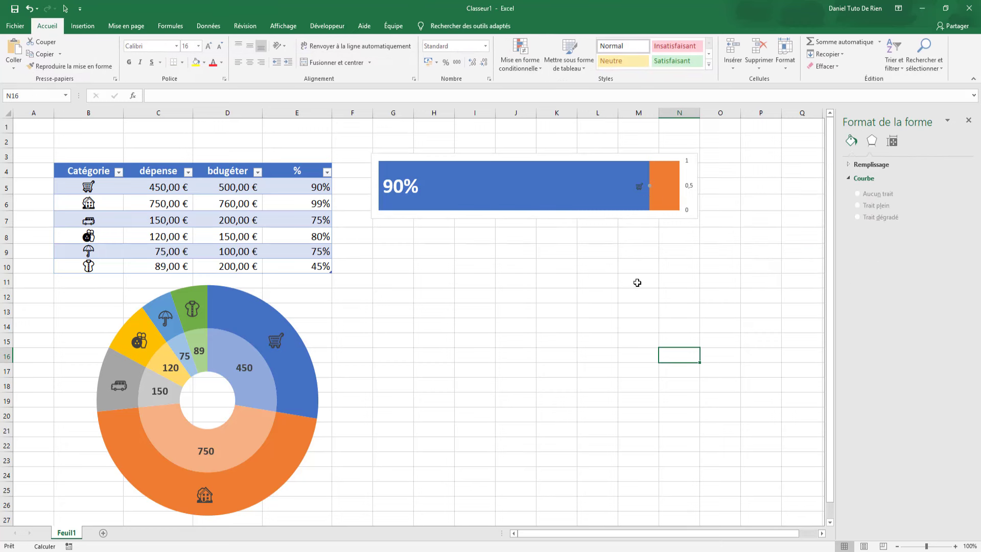
{"action": "left_click", "coordinate": [639, 186]}
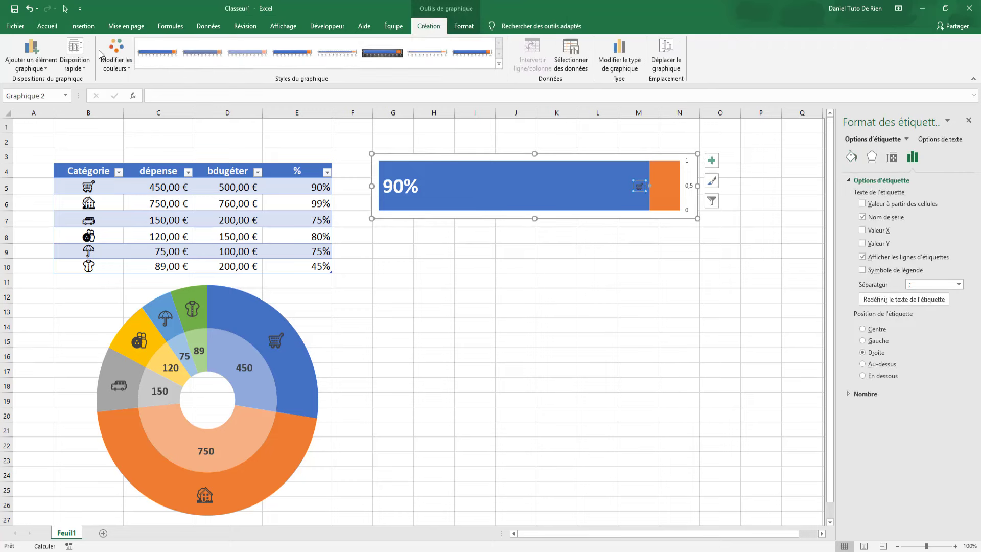
{"action": "left_click", "coordinate": [47, 25]}
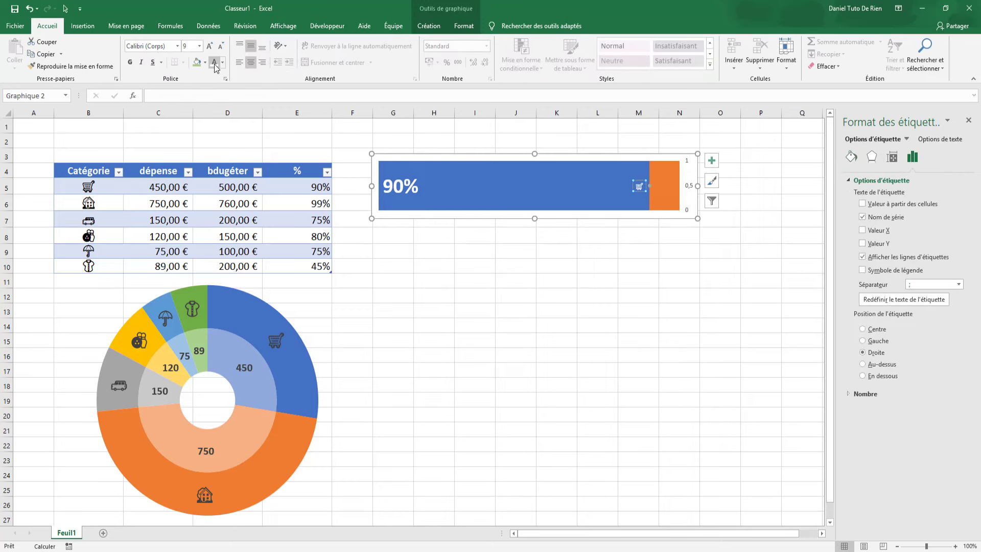
{"action": "left_click", "coordinate": [208, 49]}
{"action": "left_click", "coordinate": [209, 50]}
{"action": "left_click", "coordinate": [209, 50]}
{"action": "left_click", "coordinate": [208, 50]}
{"action": "left_click", "coordinate": [208, 49]}
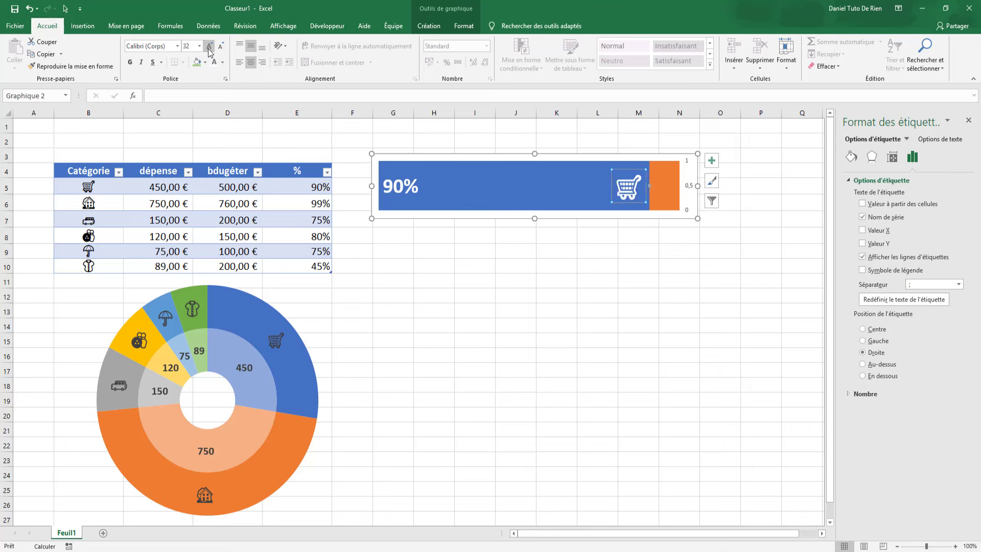
{"action": "left_click", "coordinate": [634, 298]}
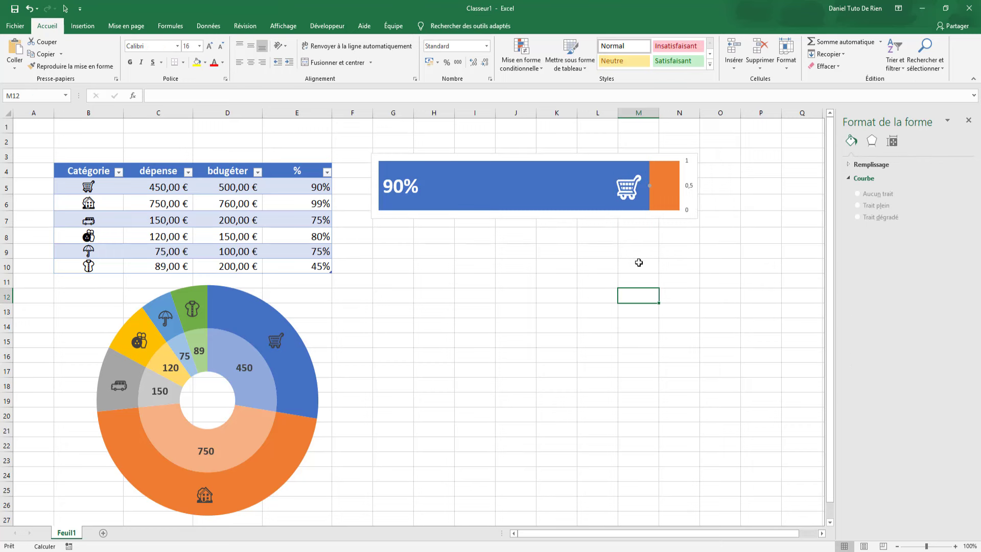
{"action": "left_click", "coordinate": [689, 261]}
Step: Delete the progress bar's vertical axis
{"action": "left_click", "coordinate": [693, 187]}
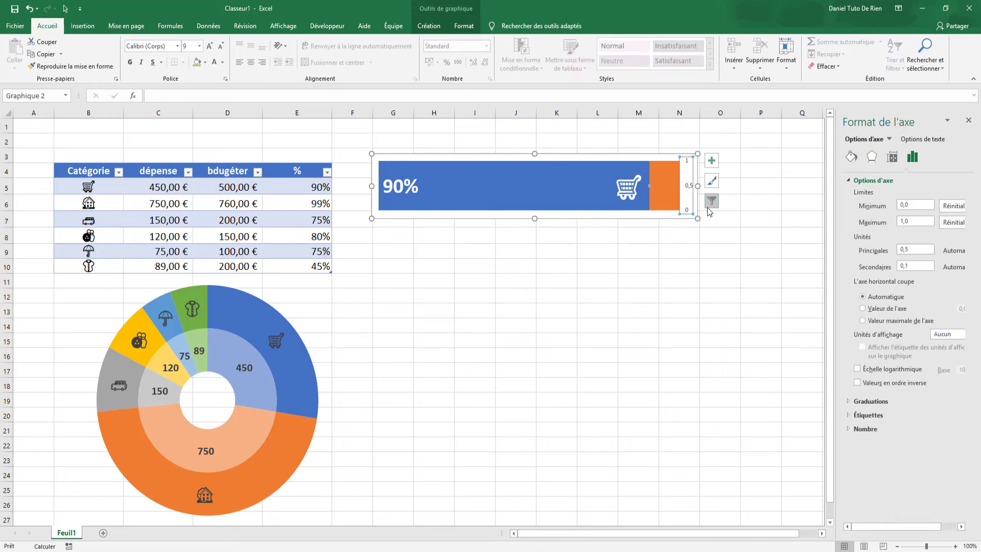
{"action": "key", "text": "Delete"}
{"action": "left_click", "coordinate": [660, 282]}
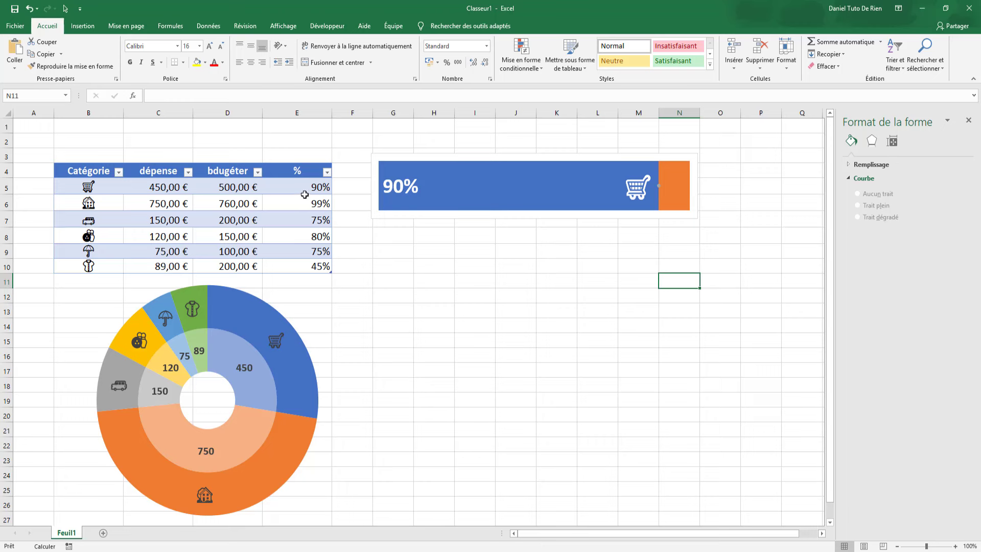
Step: Change the cart spending in cell C5 to 300
{"action": "double_click", "coordinate": [179, 185]}
{"action": "type", "text": "30"}
{"action": "key", "text": "Return"}
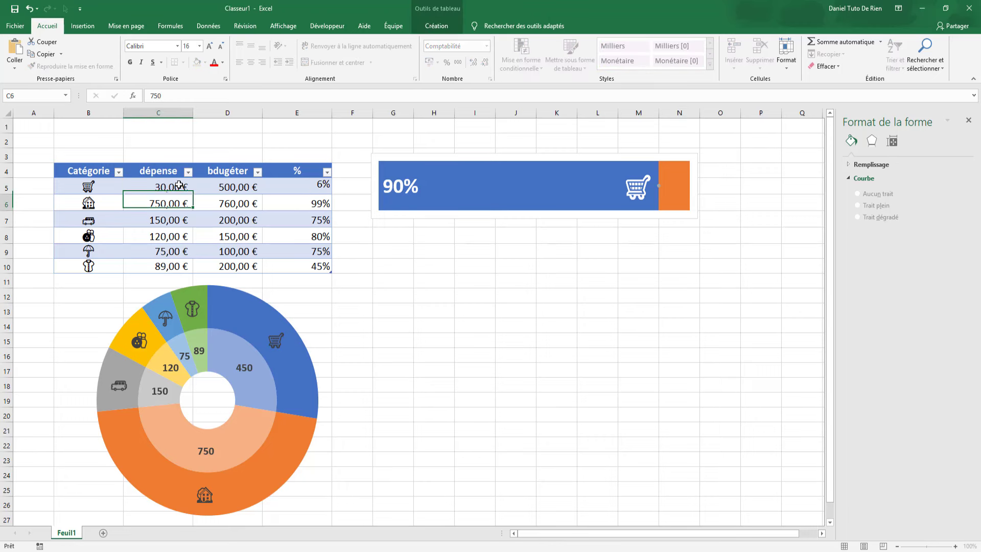
{"action": "left_click", "coordinate": [179, 185]}
{"action": "type", "text": "300"}
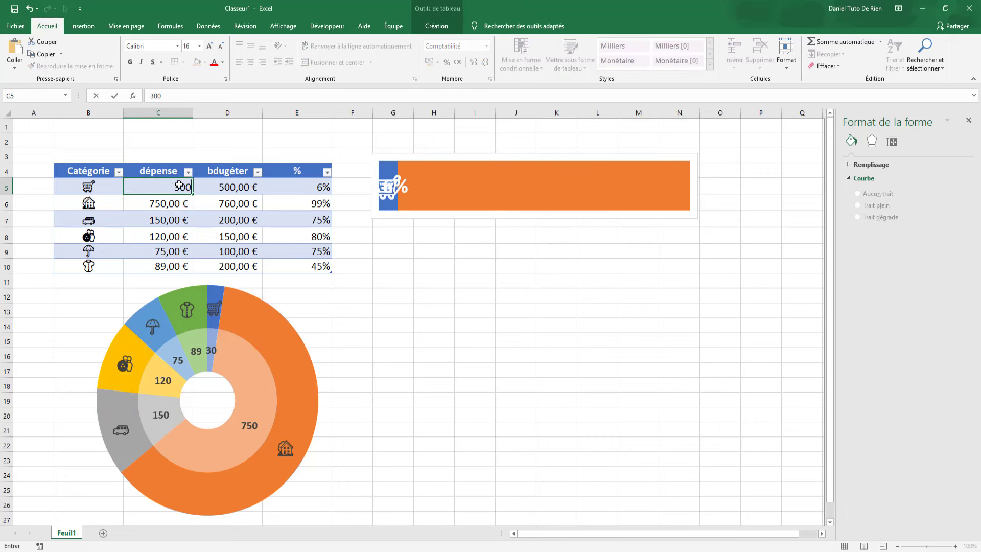
{"action": "key", "text": "Return"}
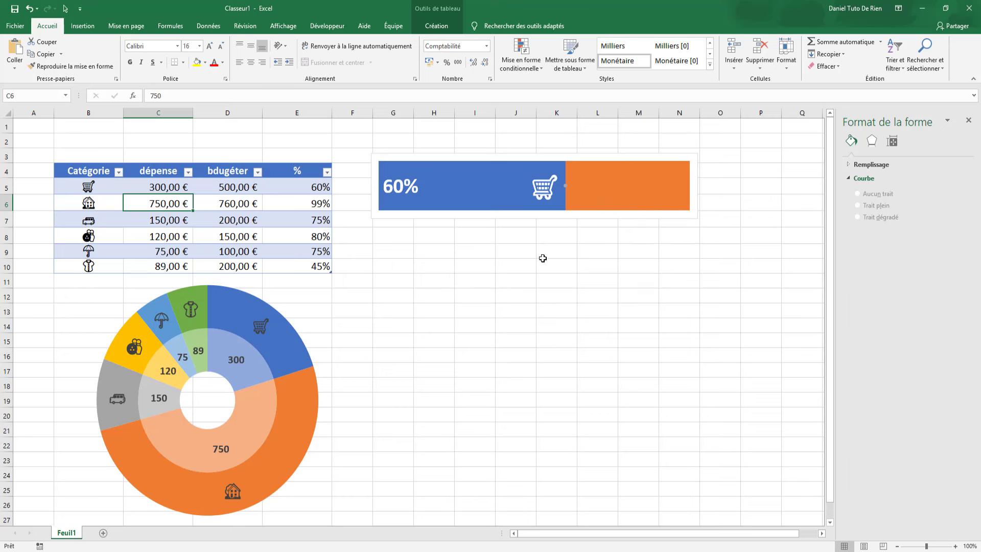
Step: Review the blue cart series' fill, line and marker settings in the Format pane
{"action": "left_click", "coordinate": [565, 191]}
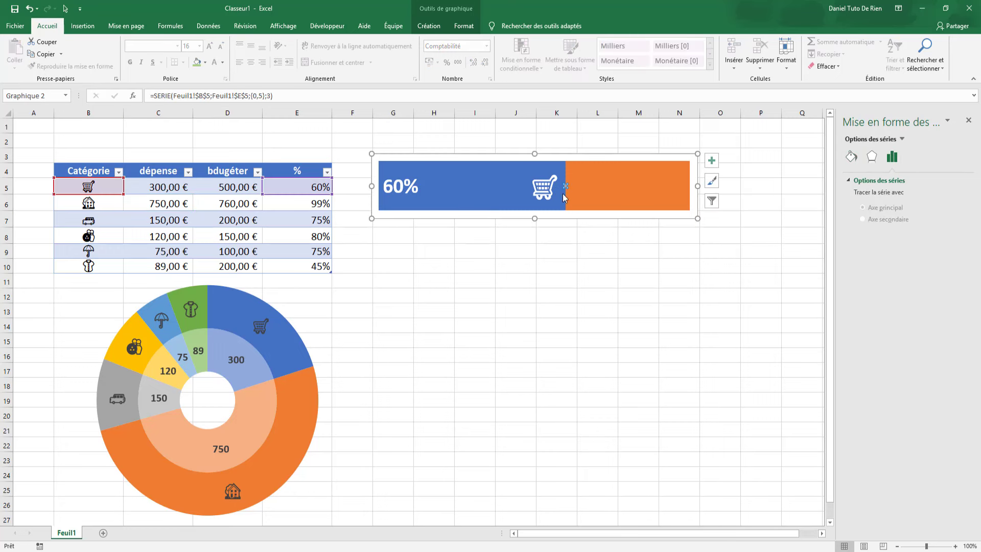
{"action": "left_click", "coordinate": [851, 156]}
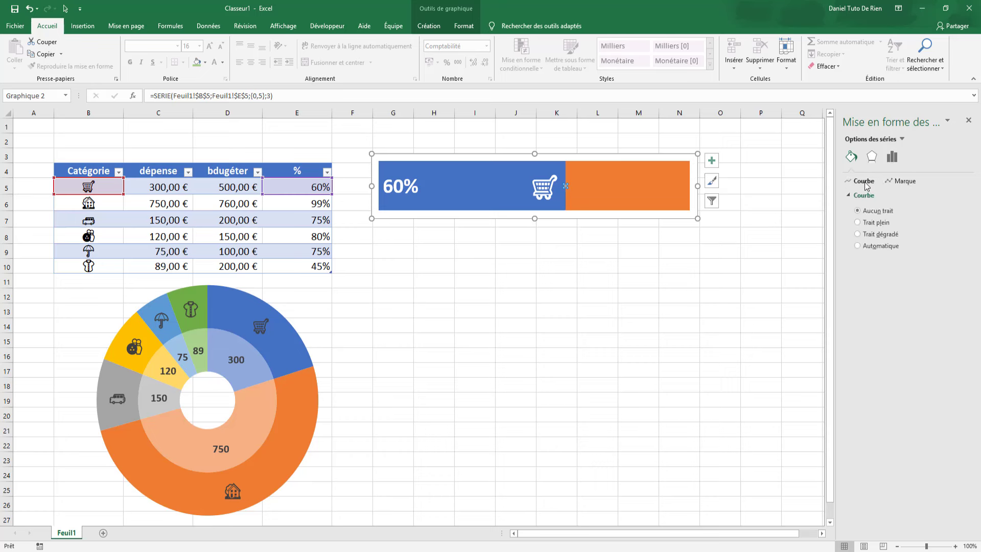
{"action": "left_click", "coordinate": [904, 181]}
{"action": "left_click", "coordinate": [875, 238]}
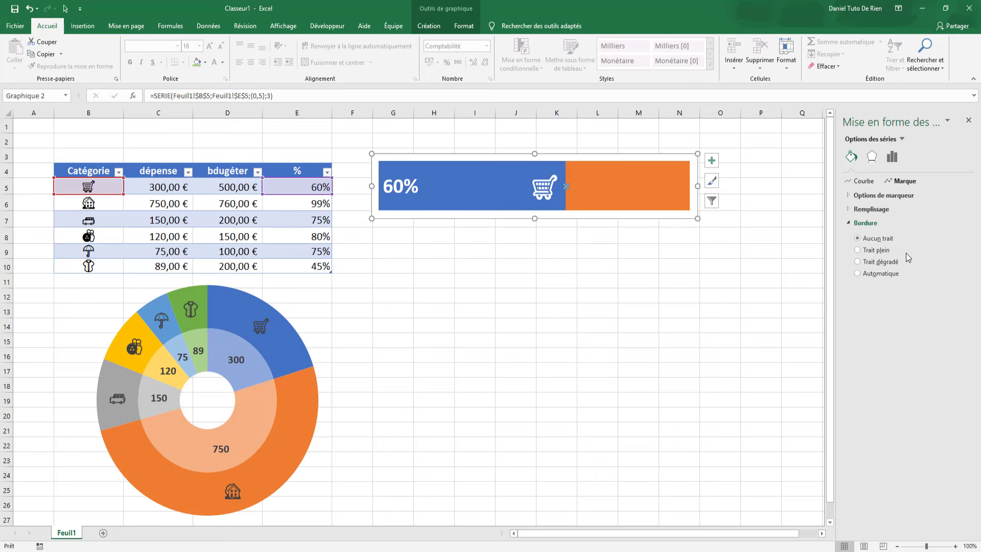
{"action": "left_click", "coordinate": [868, 196]}
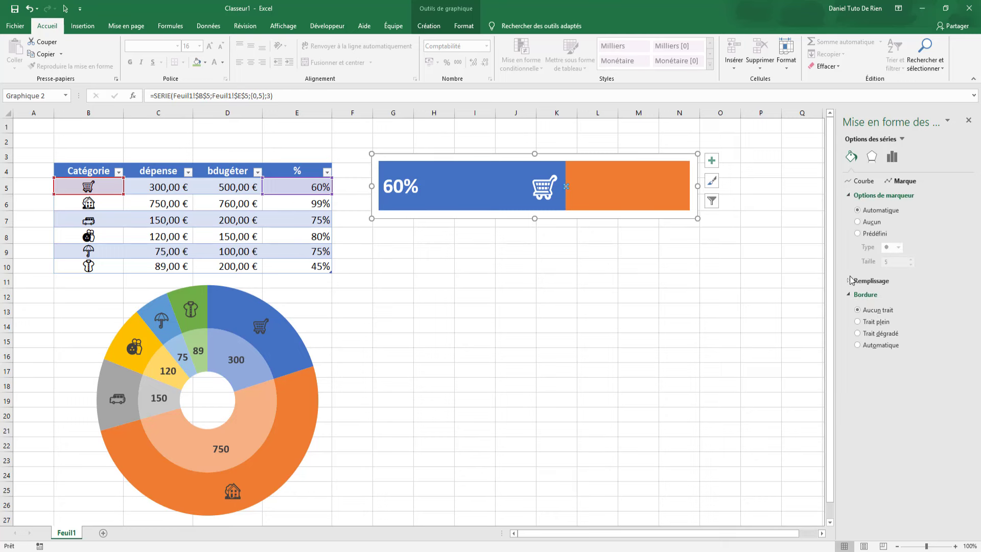
{"action": "left_click", "coordinate": [850, 281]}
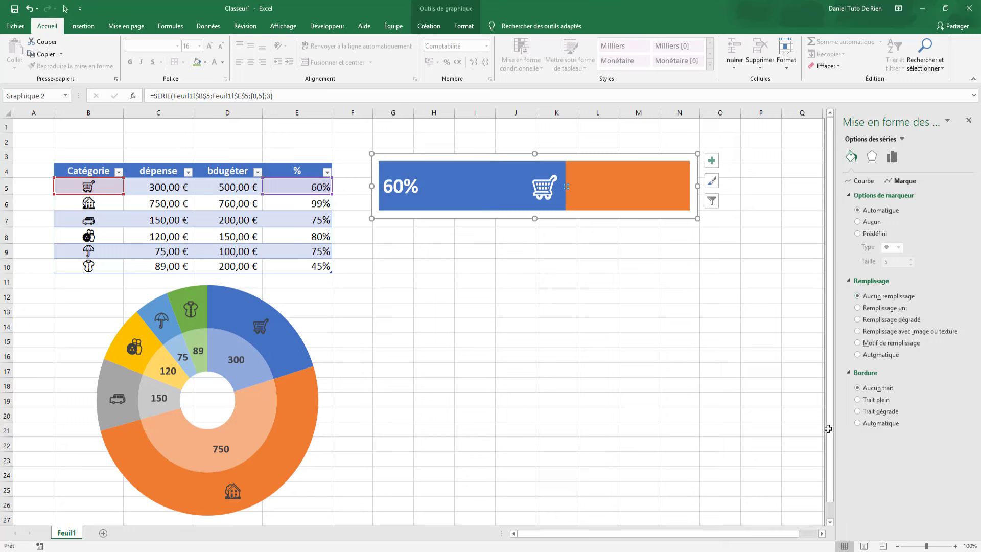
Step: Close the shape formatting pane and clear the selection
{"action": "left_click", "coordinate": [718, 388]}
{"action": "left_click", "coordinate": [677, 295]}
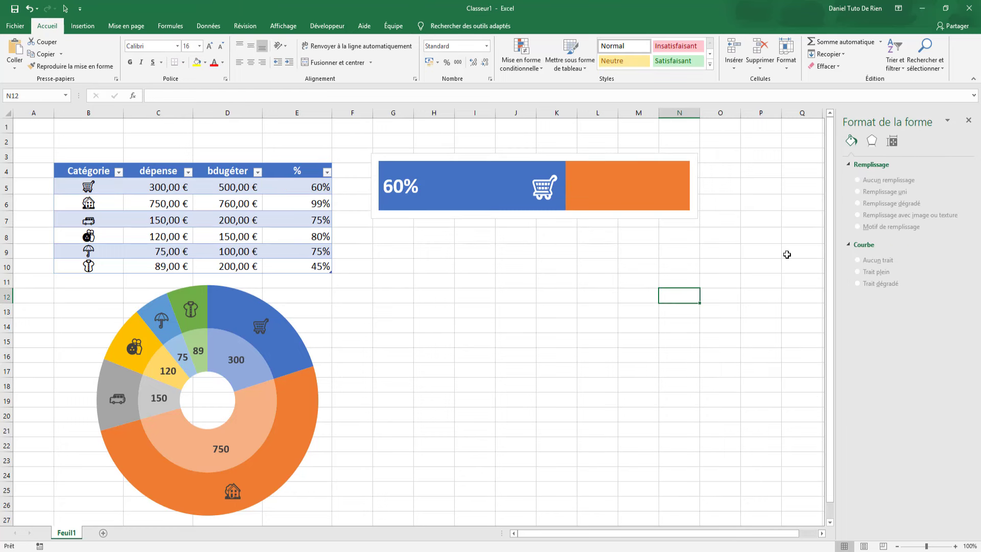
{"action": "left_click", "coordinate": [968, 120]}
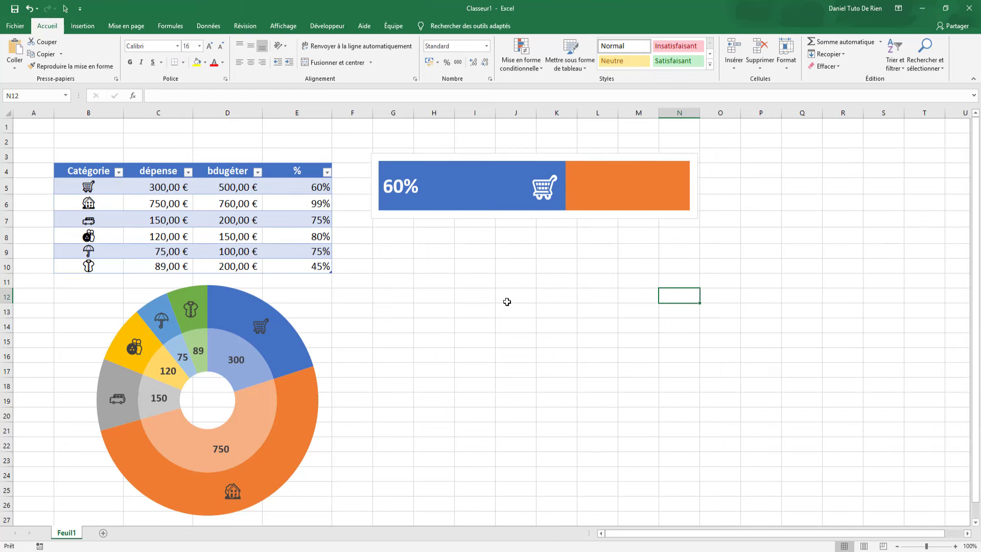
{"action": "left_click", "coordinate": [540, 266]}
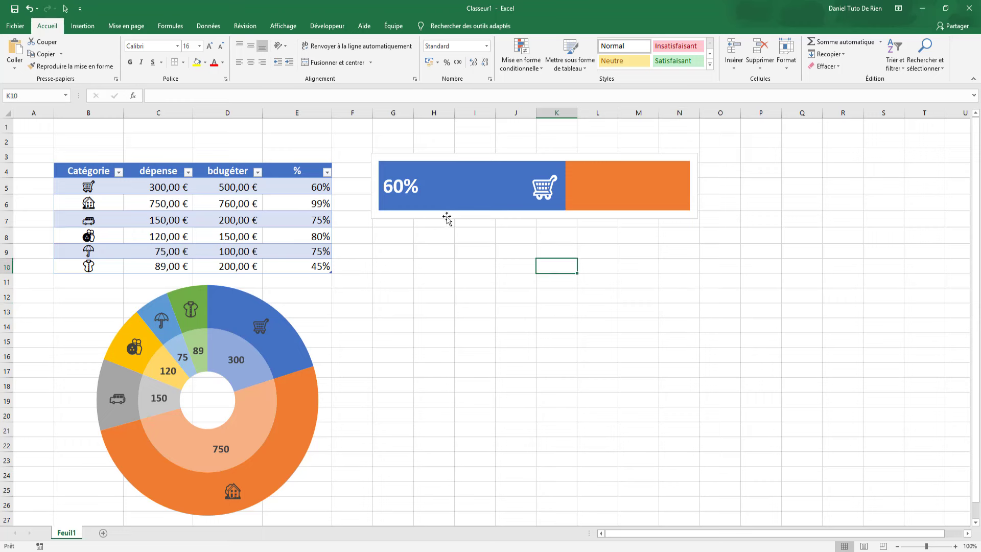
Step: Try a fill for the cart chart's background, then nudge the chart slightly up and right
{"action": "left_click", "coordinate": [659, 219]}
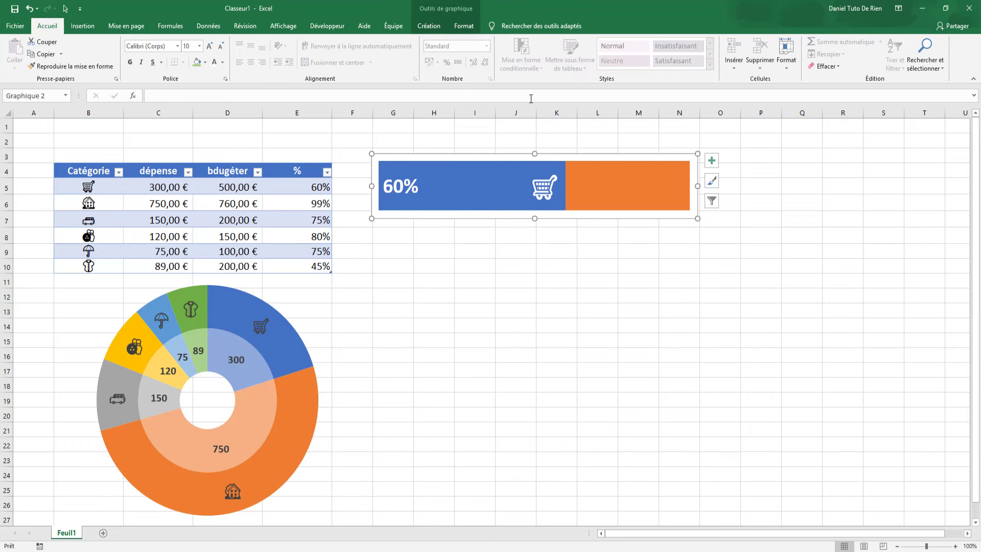
{"action": "left_click", "coordinate": [458, 26]}
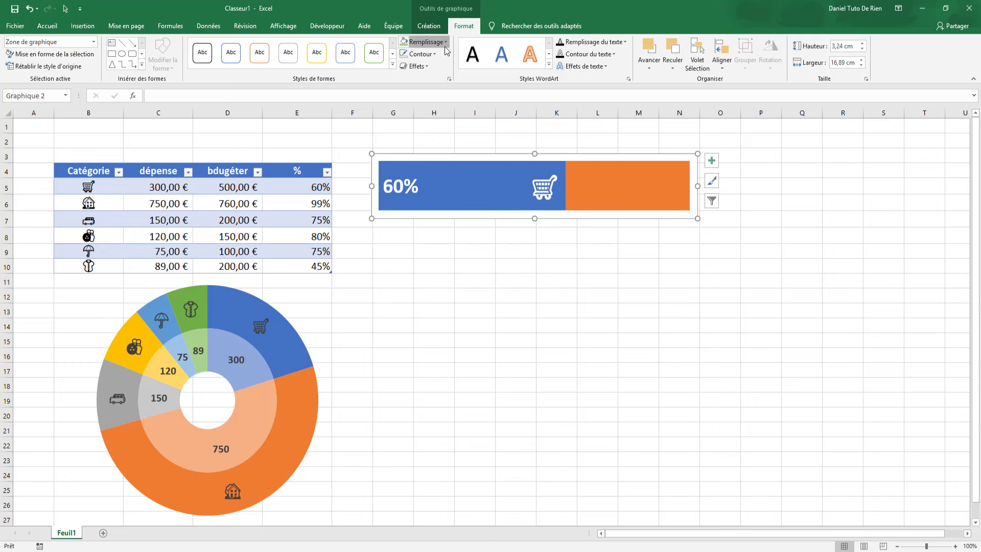
{"action": "left_click", "coordinate": [424, 41]}
{"action": "left_click", "coordinate": [425, 150]}
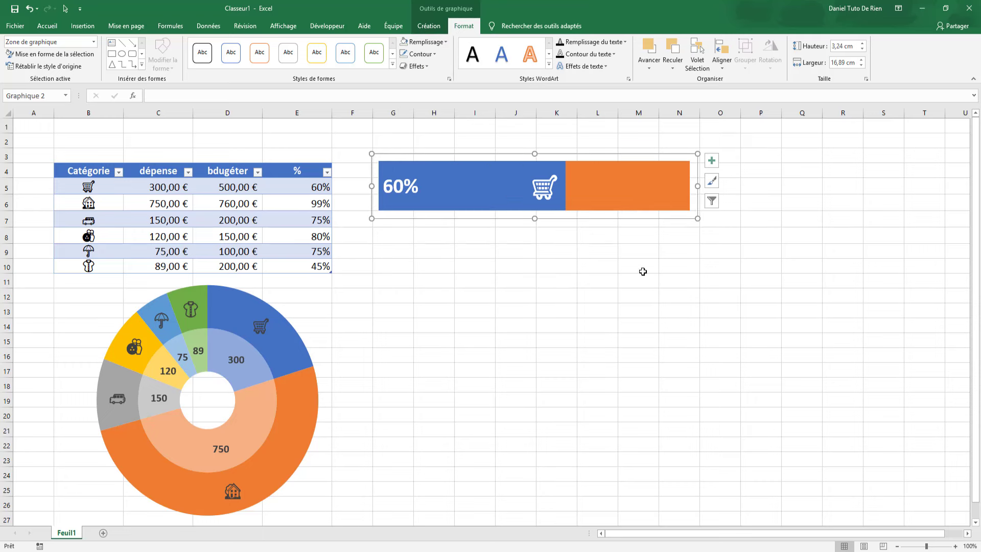
{"action": "left_click", "coordinate": [654, 290]}
{"action": "mouse_move", "coordinate": [673, 219]}
{"action": "left_mouse_down"}
{"action": "mouse_move", "coordinate": [715, 258]}
{"action": "mouse_move", "coordinate": [682, 212]}
{"action": "left_mouse_up"}
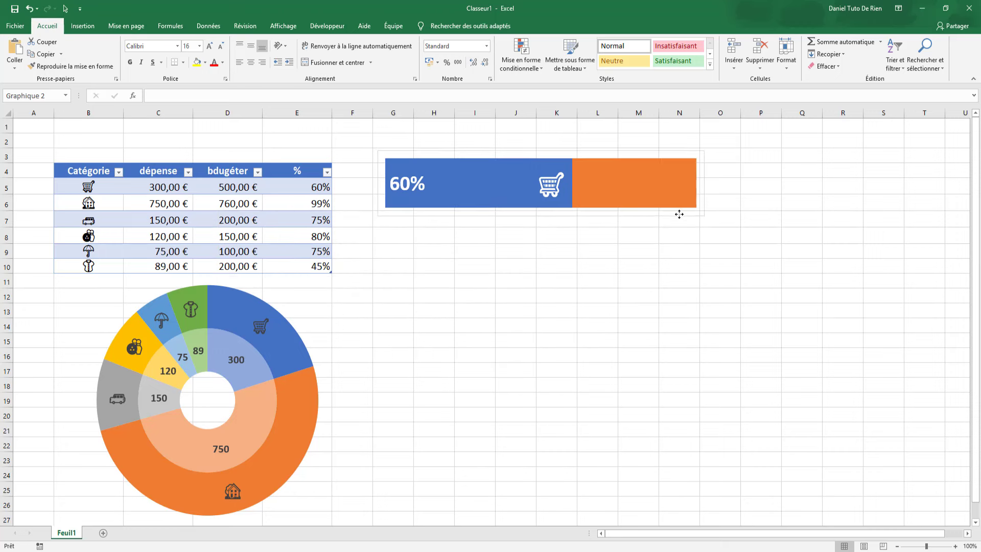
{"action": "left_click", "coordinate": [597, 296]}
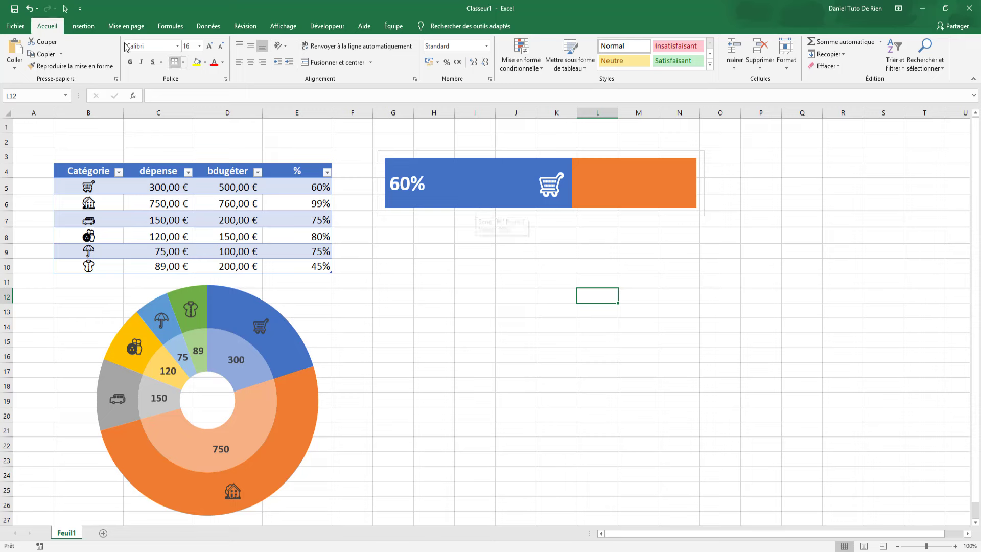
Step: Draw a rounded rectangle under the cart chart, shorten it to 2,65 cm, and fully round its ends
{"action": "left_click", "coordinate": [83, 26]}
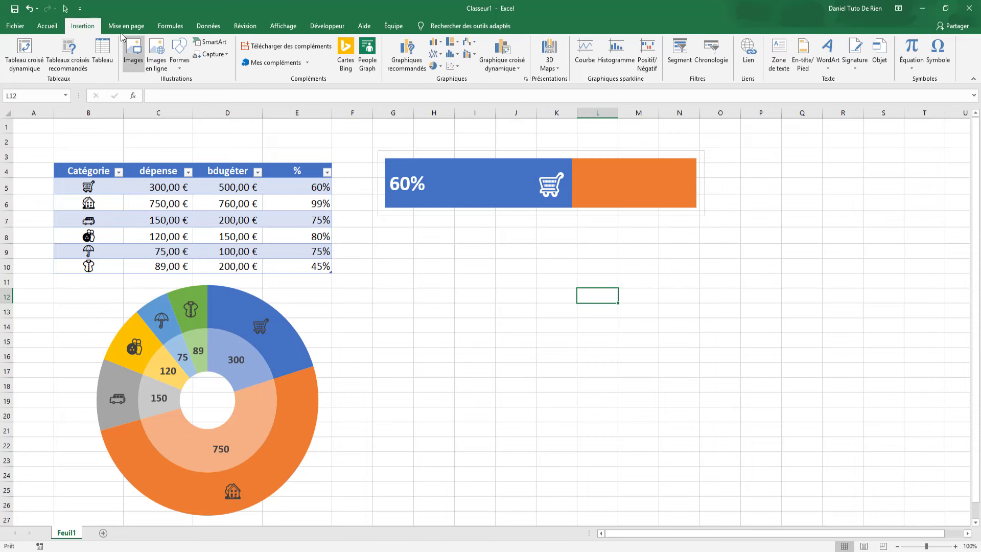
{"action": "left_click", "coordinate": [180, 53]}
{"action": "left_click", "coordinate": [225, 93]}
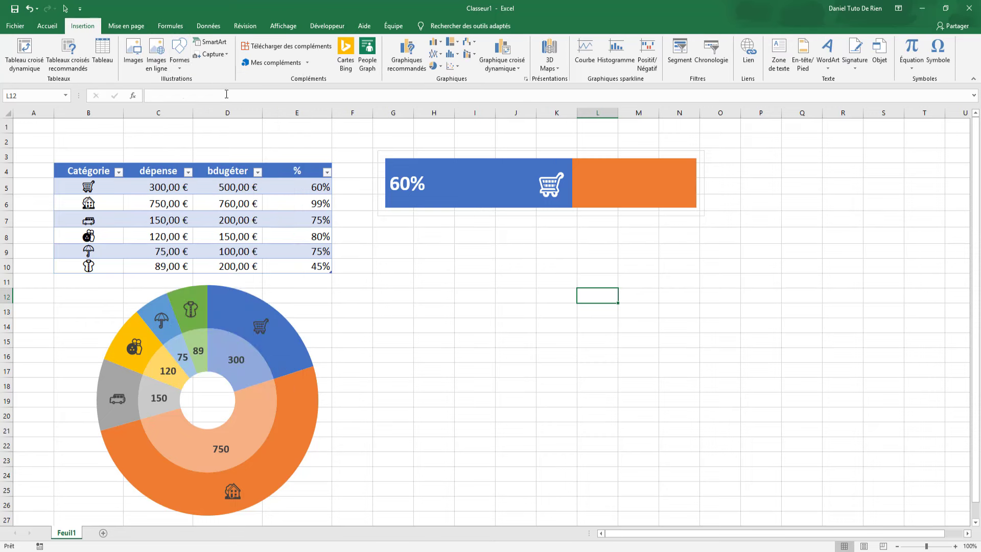
{"action": "left_click_drag", "start_coordinate": [459, 273], "coordinate": [699, 375]}
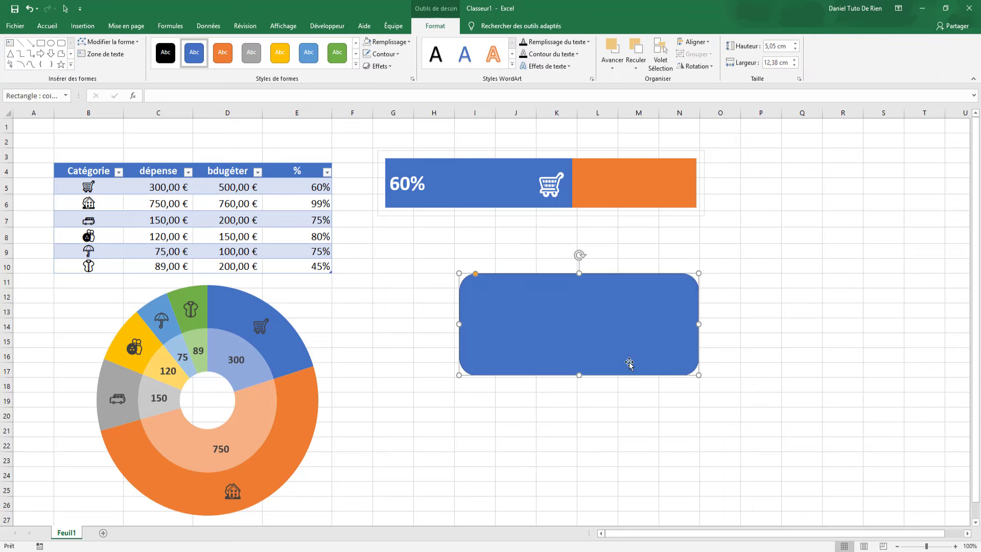
{"action": "left_click_drag", "start_coordinate": [579, 375], "coordinate": [575, 327]}
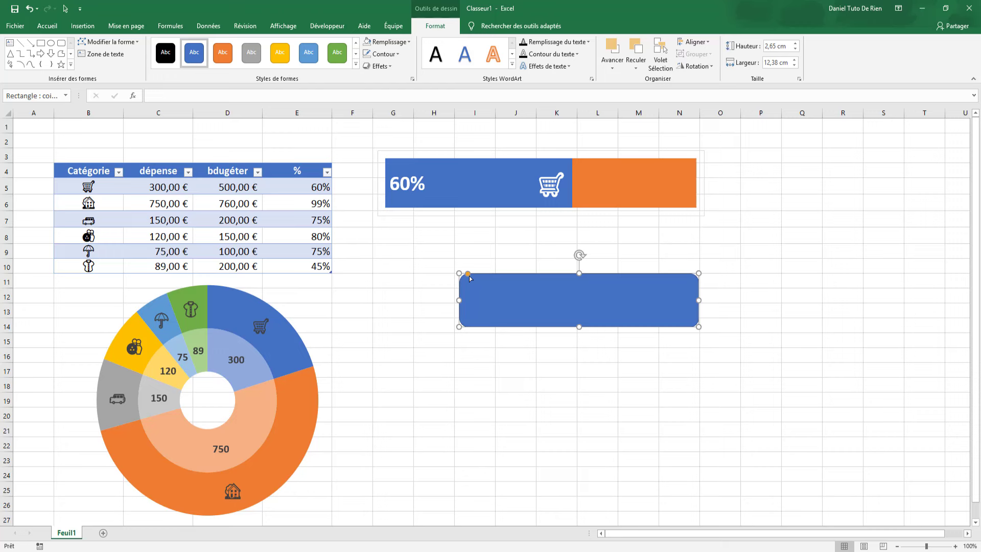
{"action": "left_click_drag", "start_coordinate": [468, 274], "coordinate": [528, 284]}
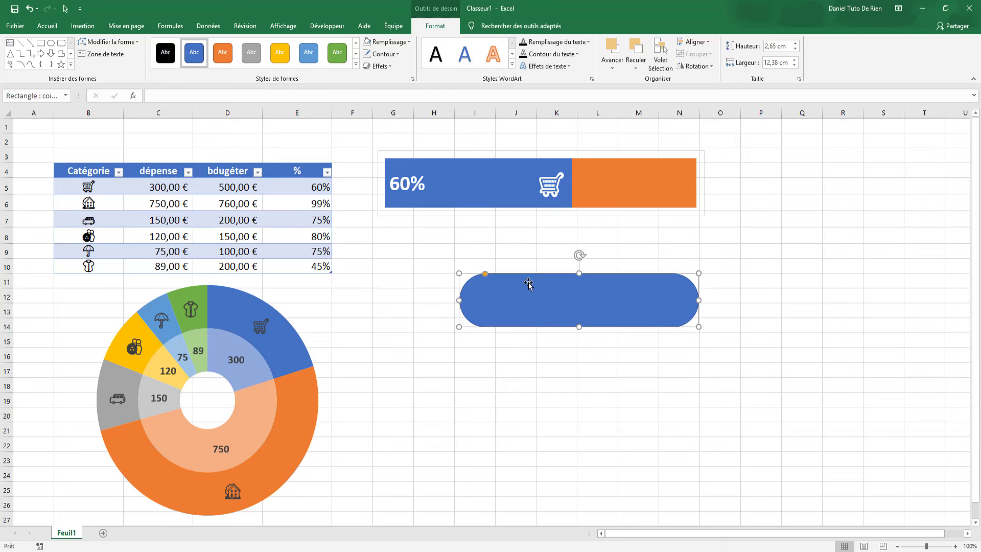
{"action": "key", "text": "Escape"}
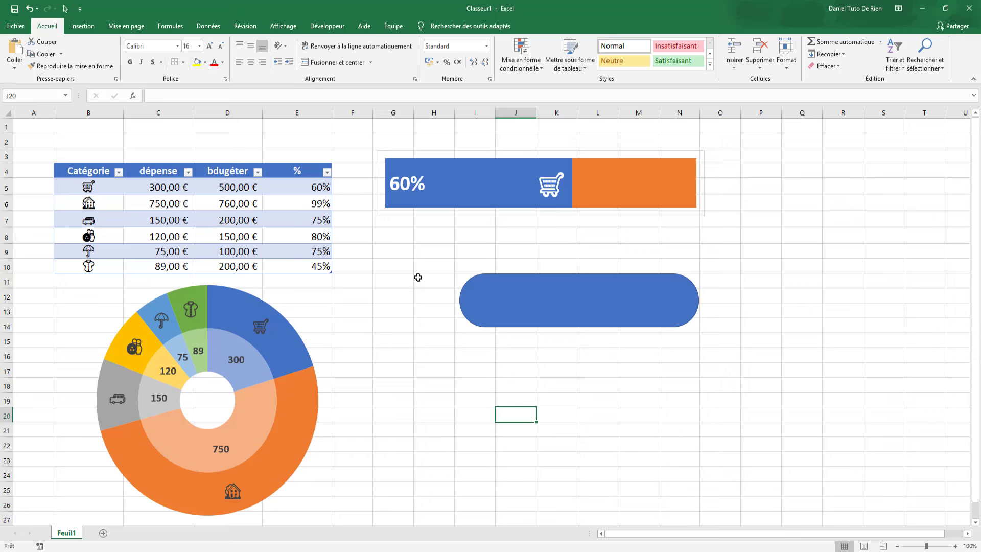
Step: Paste the copied pill shape into the blue cart series so the 60% bar gets rounded ends
{"action": "left_click", "coordinate": [572, 298]}
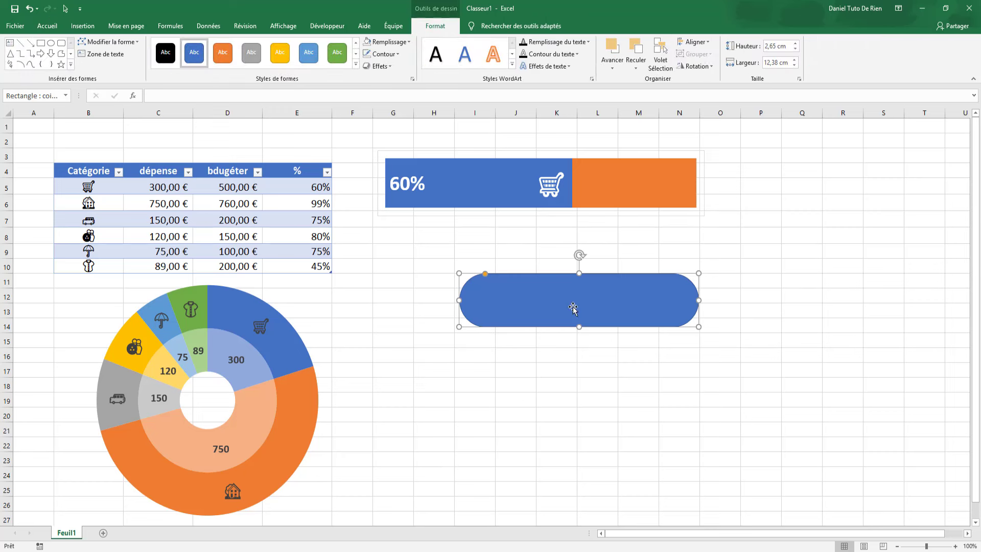
{"action": "left_click", "coordinate": [471, 186]}
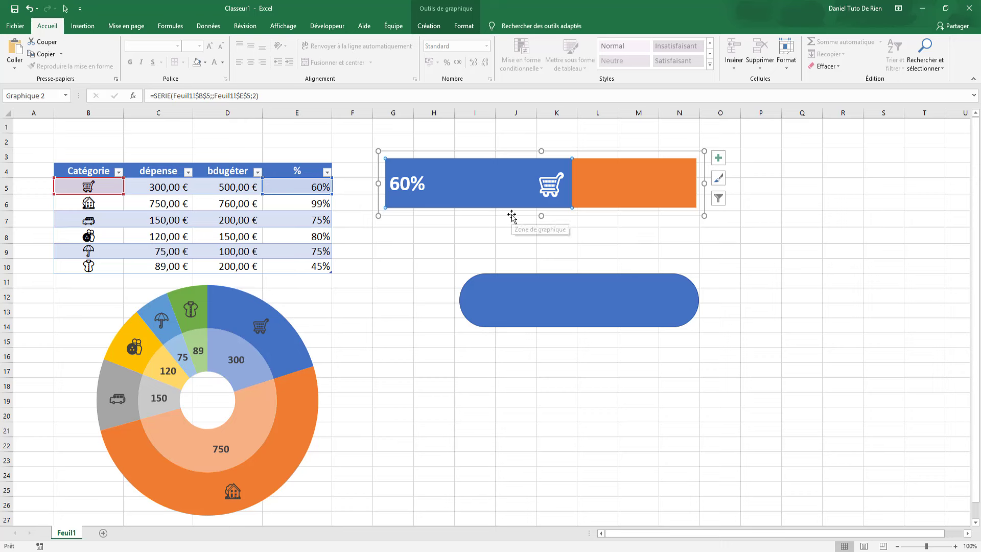
{"action": "key", "text": "ctrl+v"}
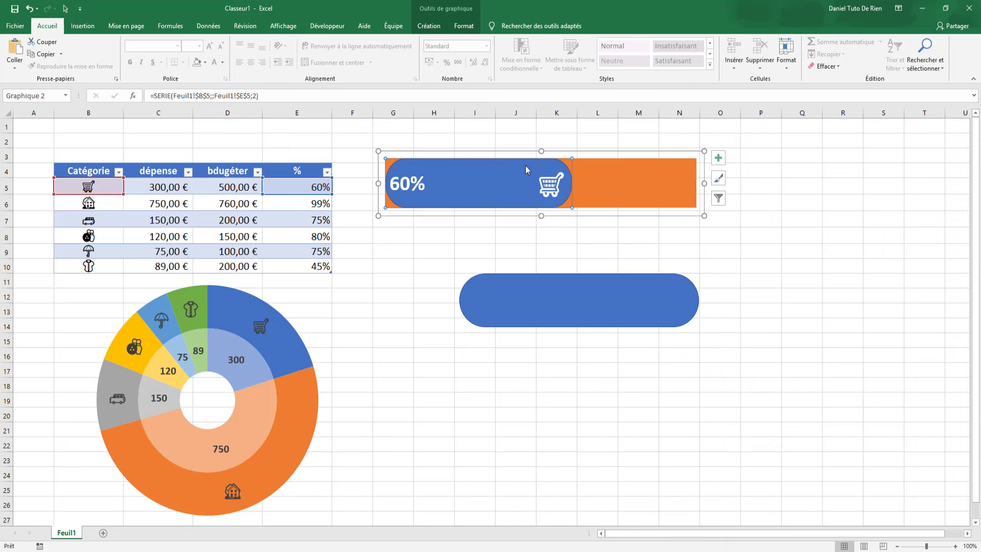
{"action": "left_click", "coordinate": [534, 304]}
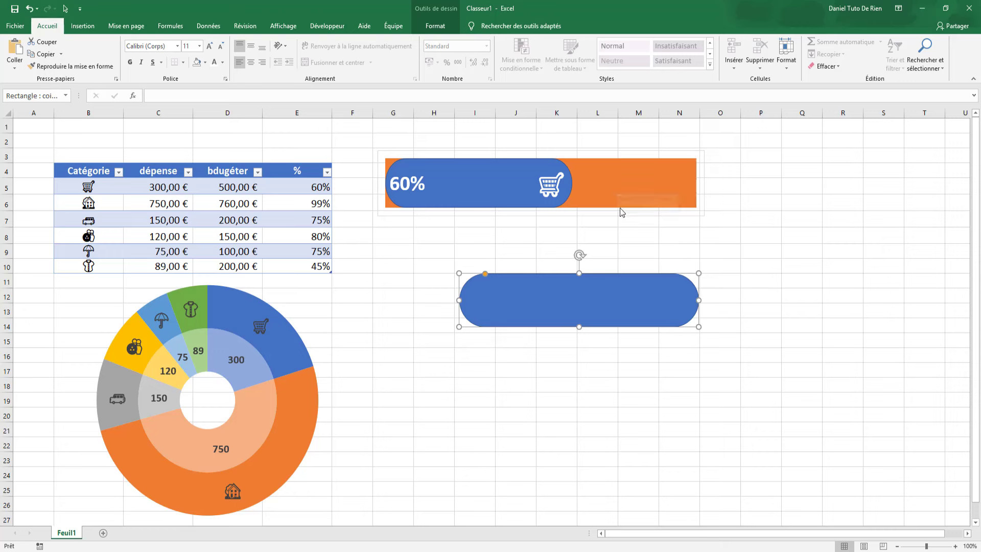
Step: Fill the pill shape light grey and remove its outline
{"action": "right_click", "coordinate": [542, 294]}
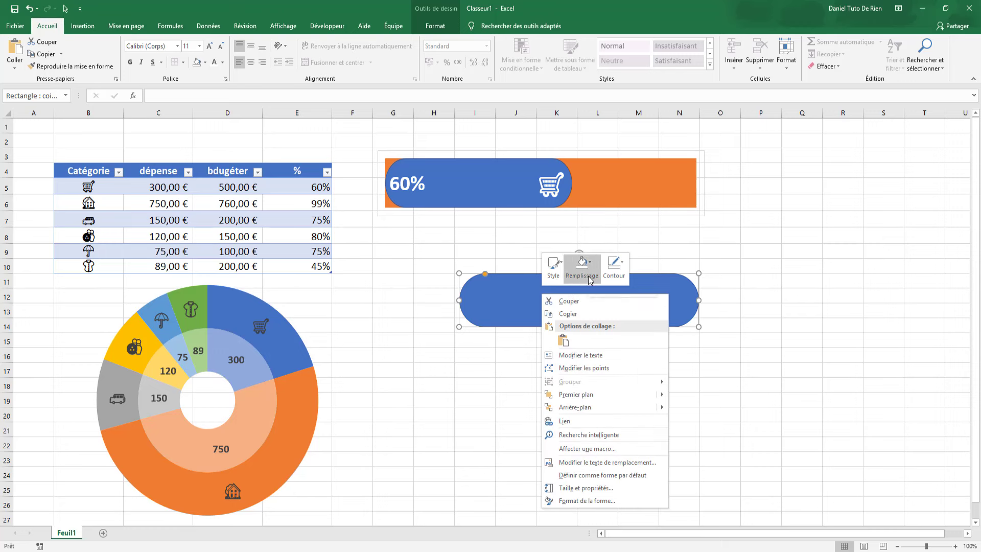
{"action": "key", "text": "Escape"}
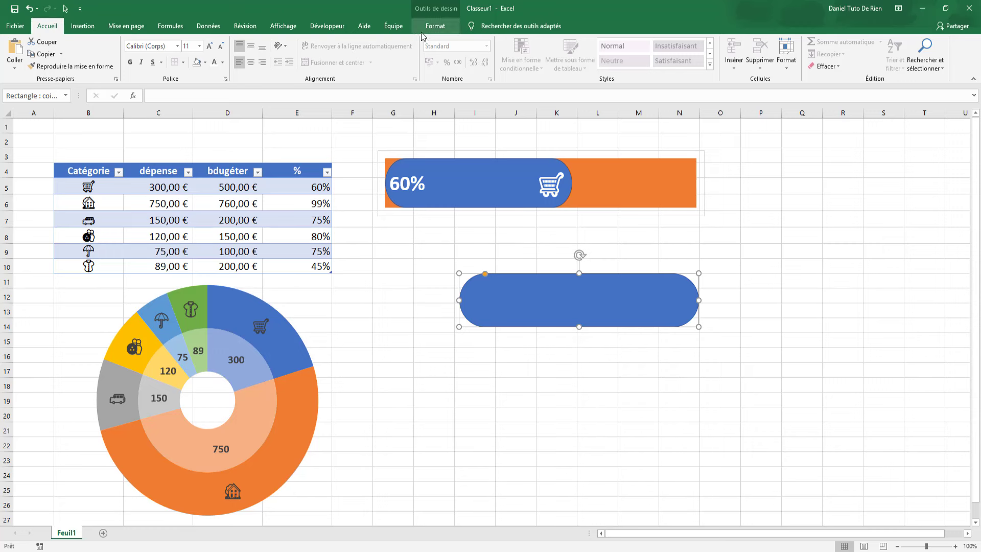
{"action": "left_click", "coordinate": [435, 26]}
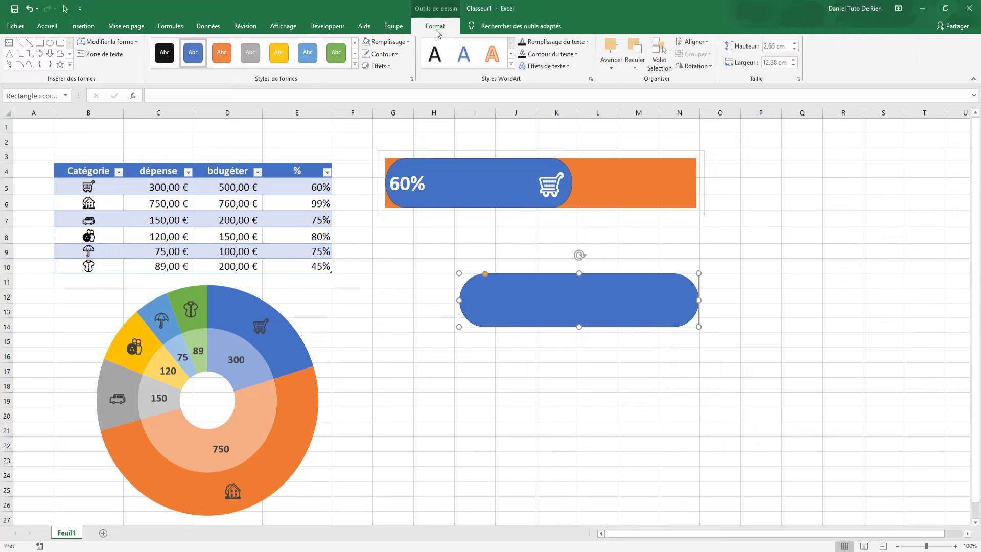
{"action": "left_click", "coordinate": [401, 42]}
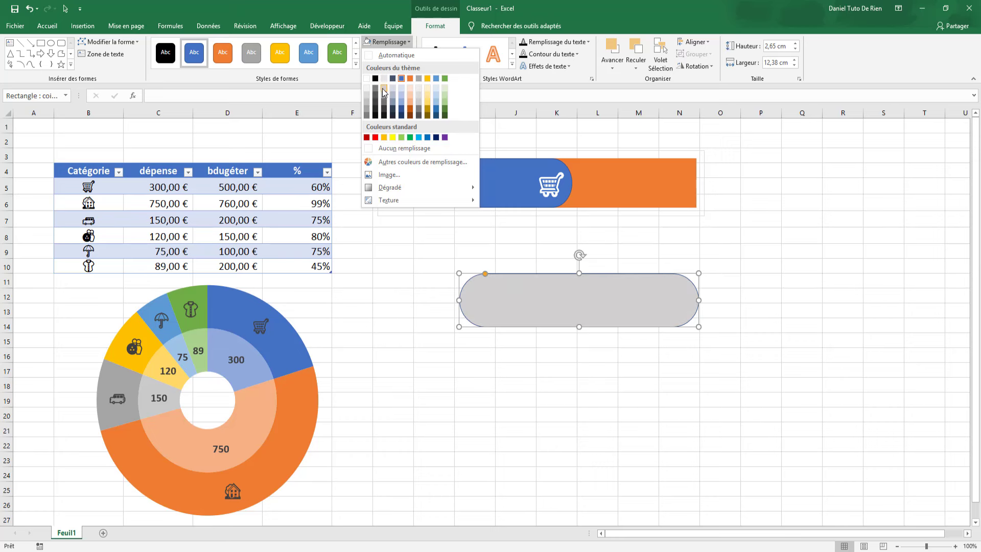
{"action": "left_click", "coordinate": [384, 79]}
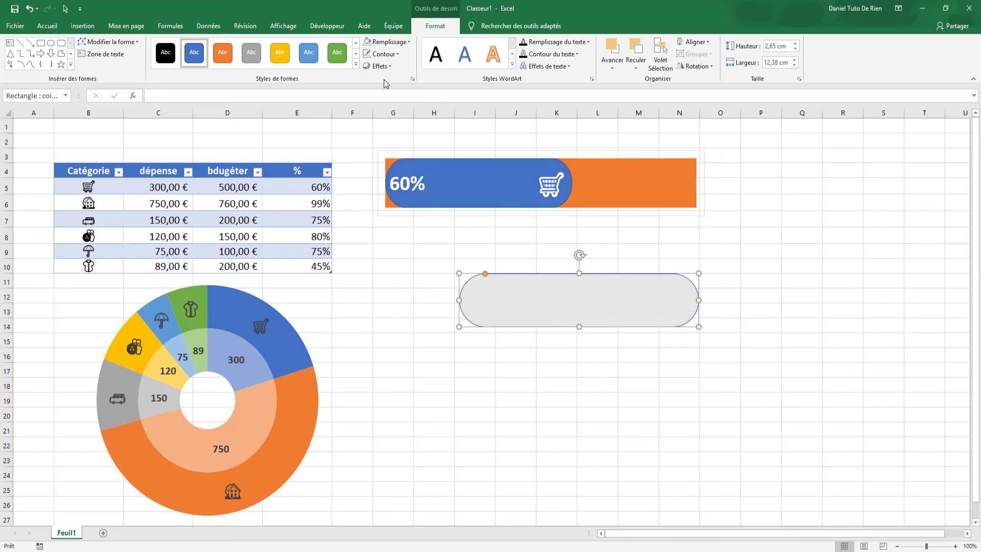
{"action": "left_click", "coordinate": [381, 54]}
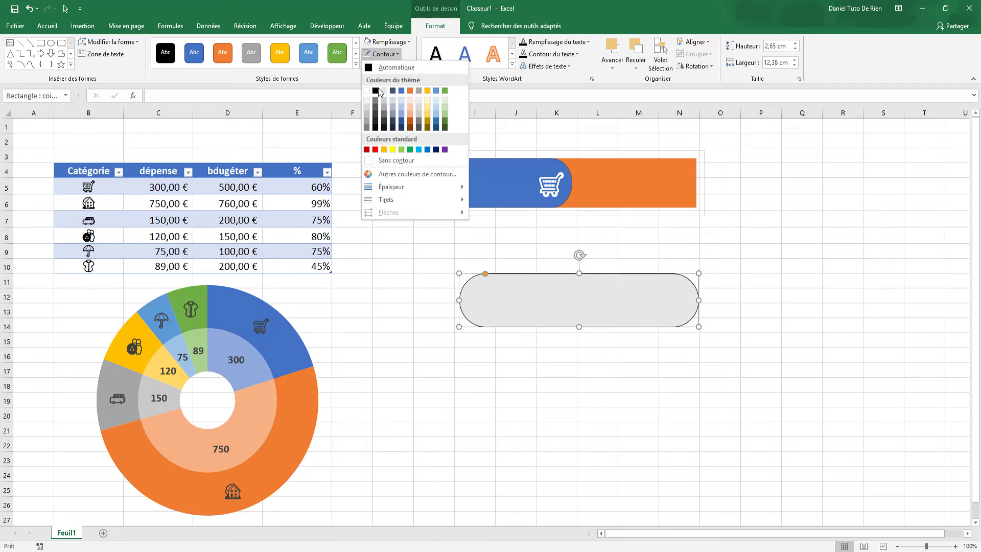
{"action": "left_click", "coordinate": [388, 161]}
Step: Copy the grey pill and select the progress bar chart to receive it
{"action": "key", "text": "Escape"}
{"action": "left_click", "coordinate": [599, 305]}
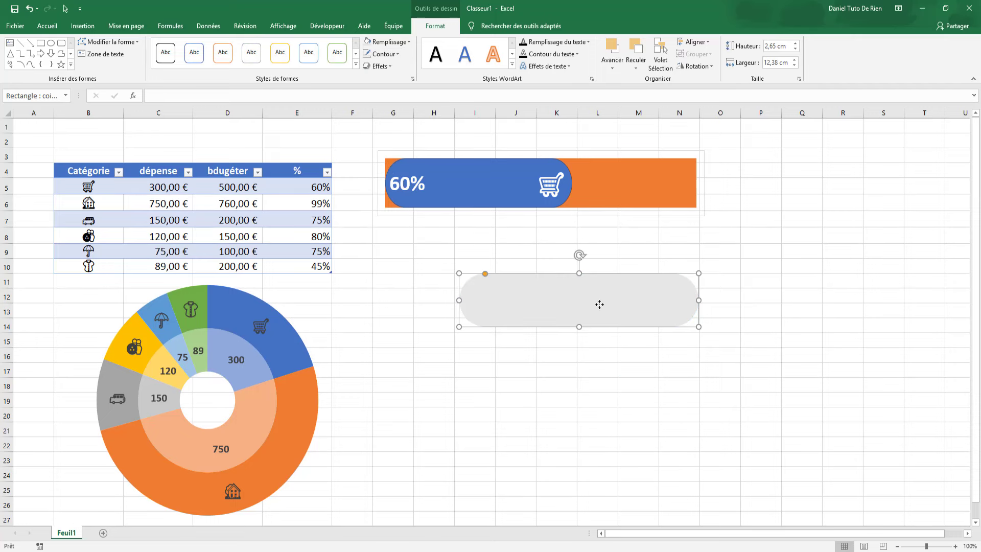
{"action": "left_click", "coordinate": [631, 199]}
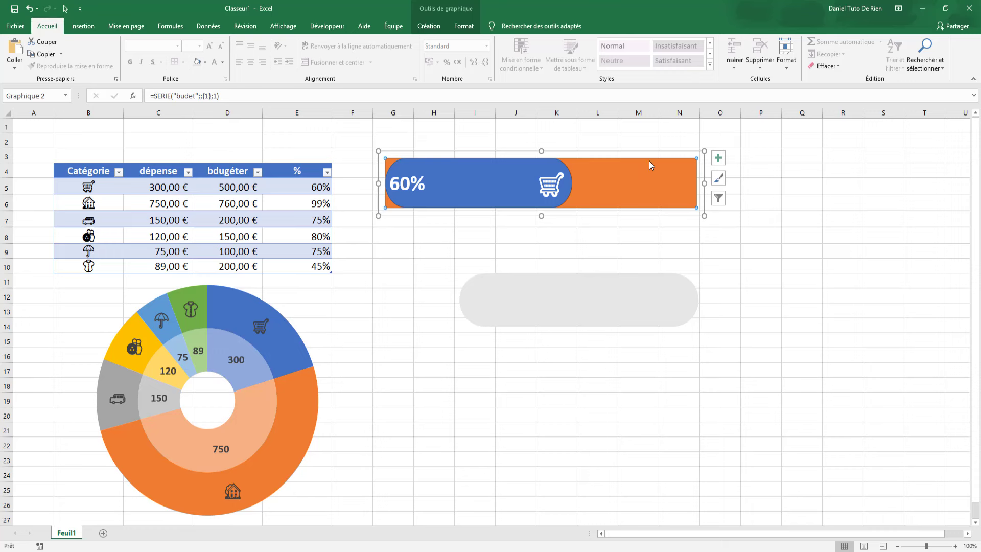
Step: Check the chart's grey remainder, then delete the spare grey pill shape below it
{"action": "left_click", "coordinate": [810, 324]}
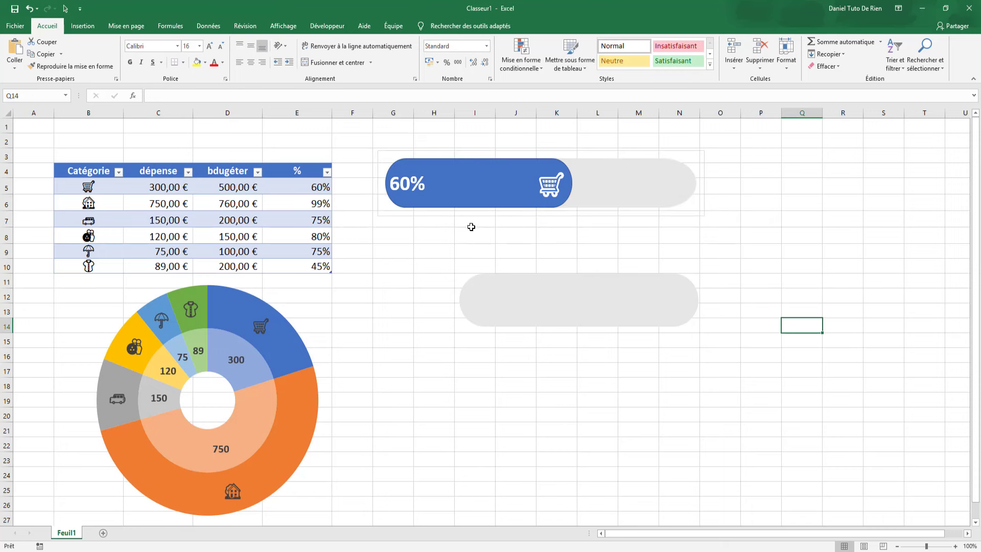
{"action": "left_click", "coordinate": [748, 242]}
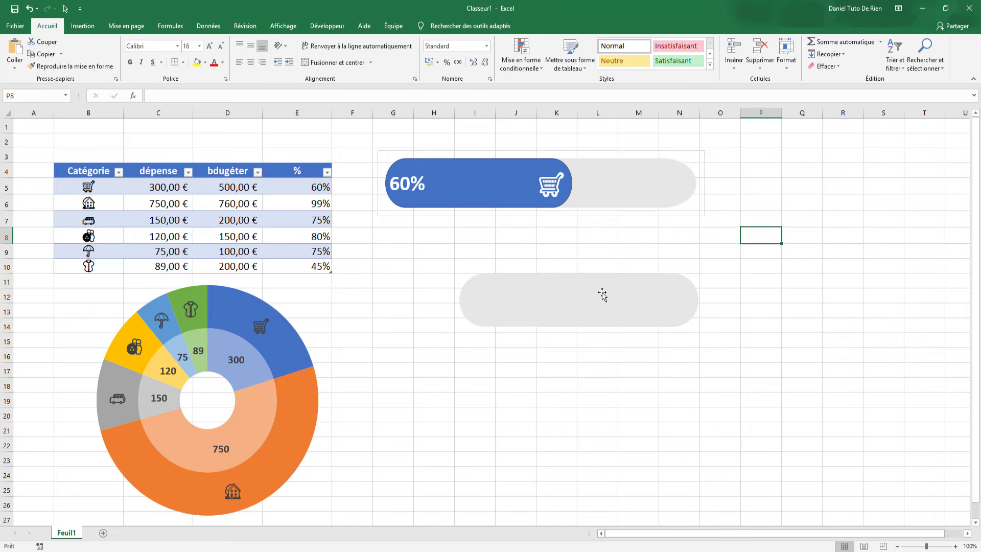
{"action": "left_click", "coordinate": [676, 219]}
{"action": "left_click", "coordinate": [464, 26]}
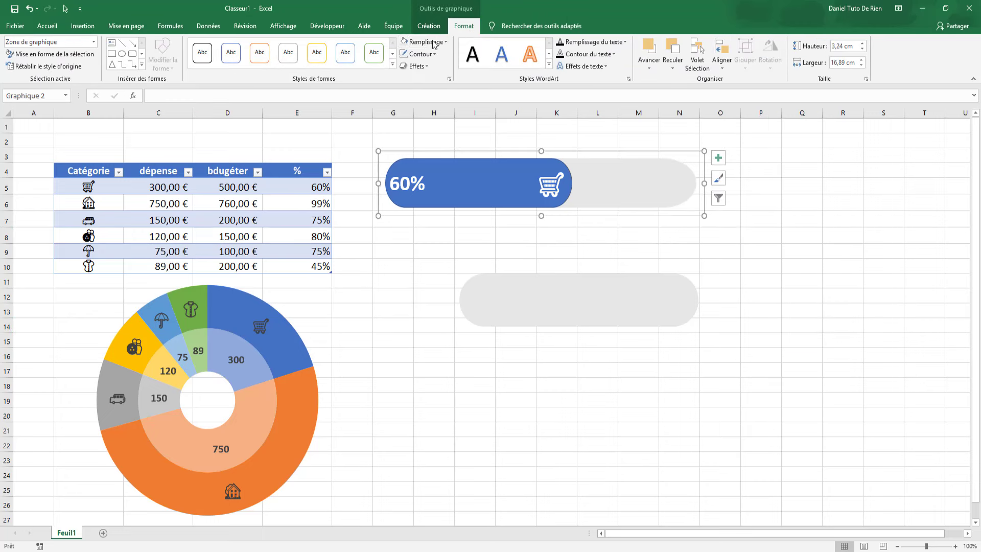
{"action": "left_click", "coordinate": [720, 251]}
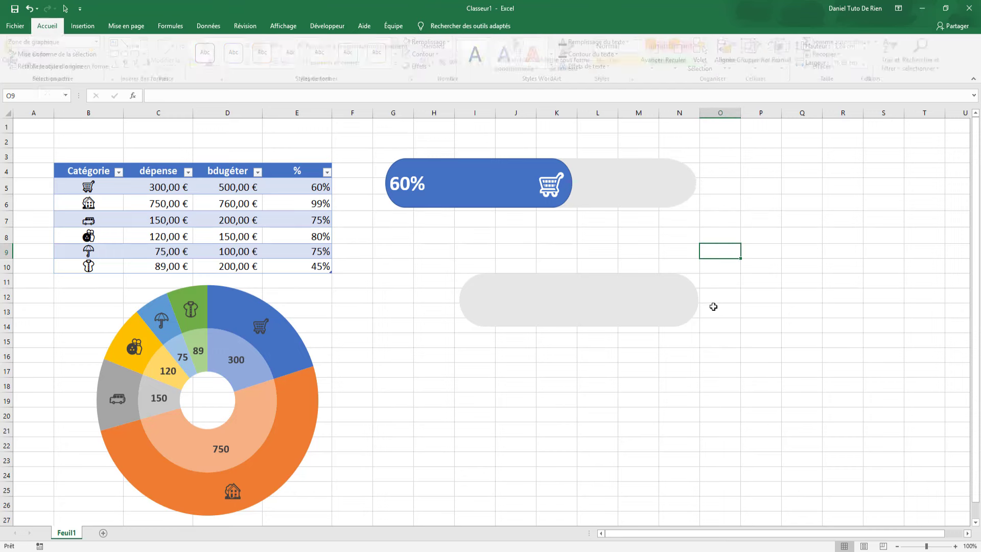
{"action": "left_click", "coordinate": [633, 305]}
{"action": "key", "text": "Delete"}
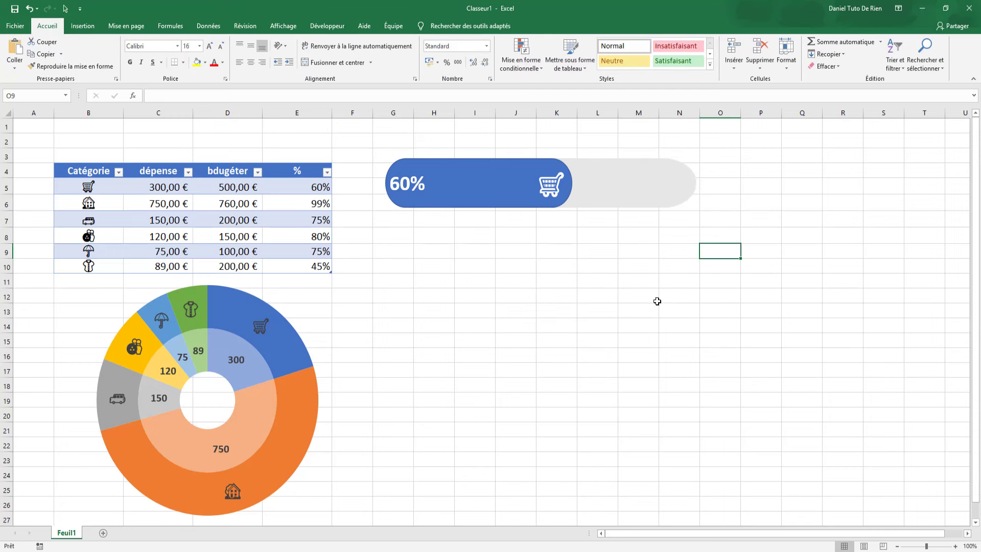
{"action": "left_click", "coordinate": [663, 311]}
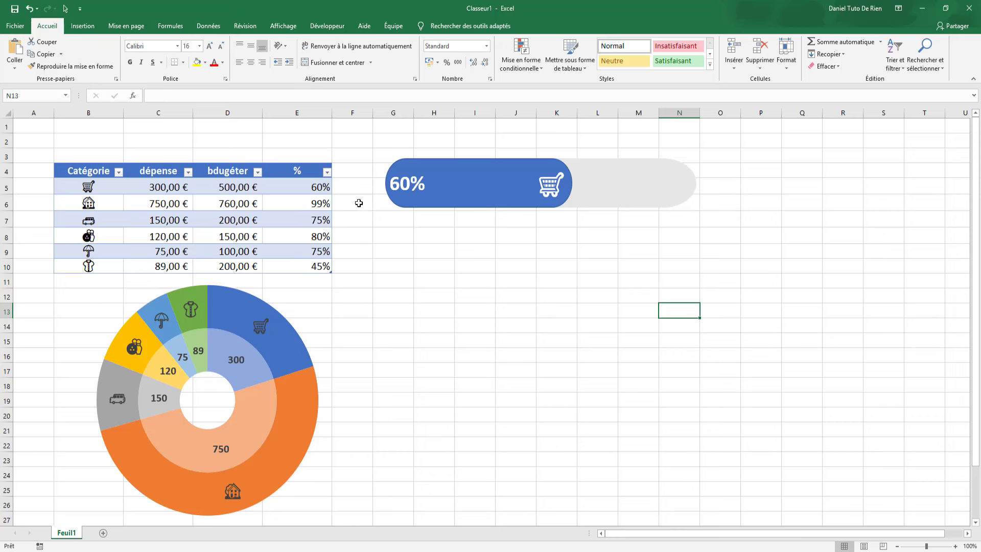
Step: Change the cart spending in C5 to 450 so the bar reads 90%
{"action": "left_click", "coordinate": [612, 184]}
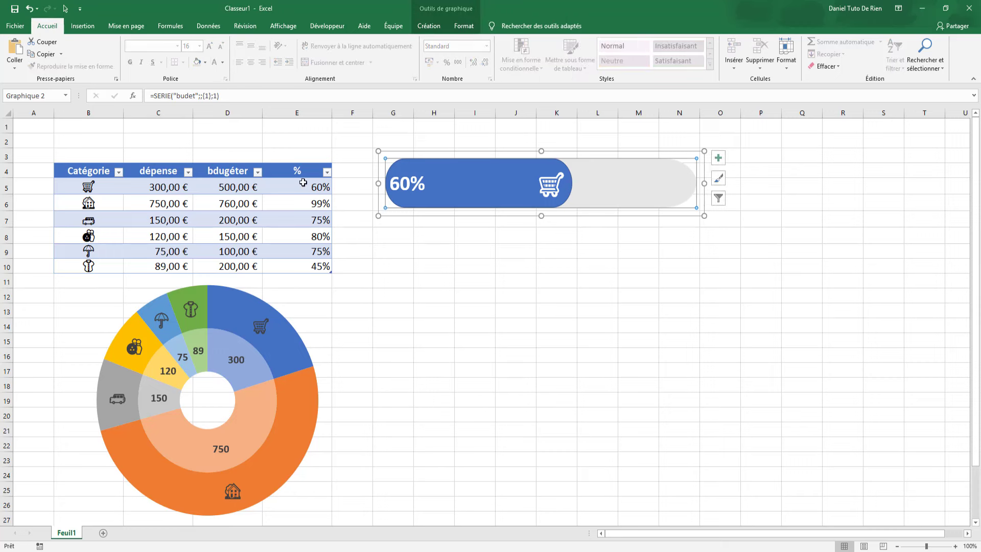
{"action": "left_click", "coordinate": [192, 184]}
{"action": "type", "text": "450"}
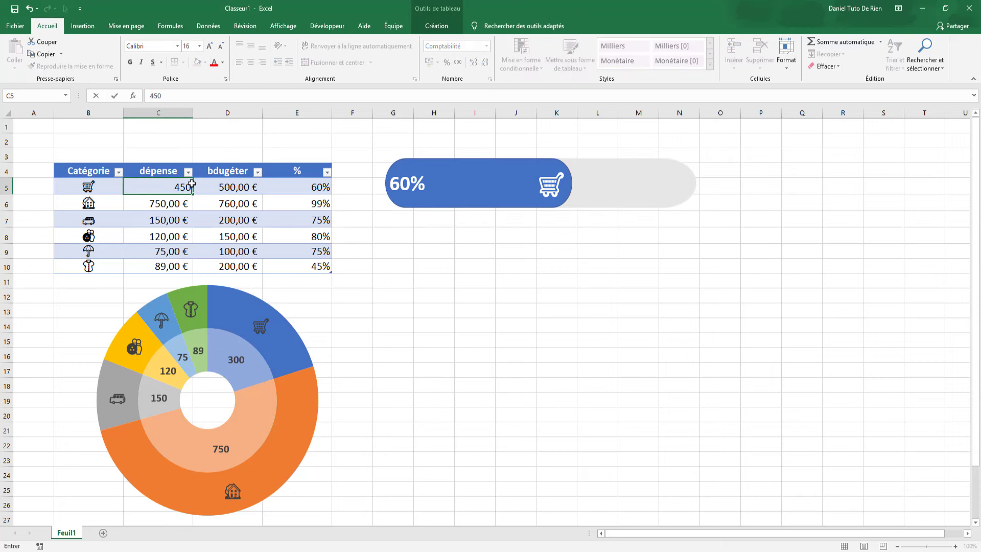
{"action": "key", "text": "Return"}
{"action": "left_click", "coordinate": [664, 279]}
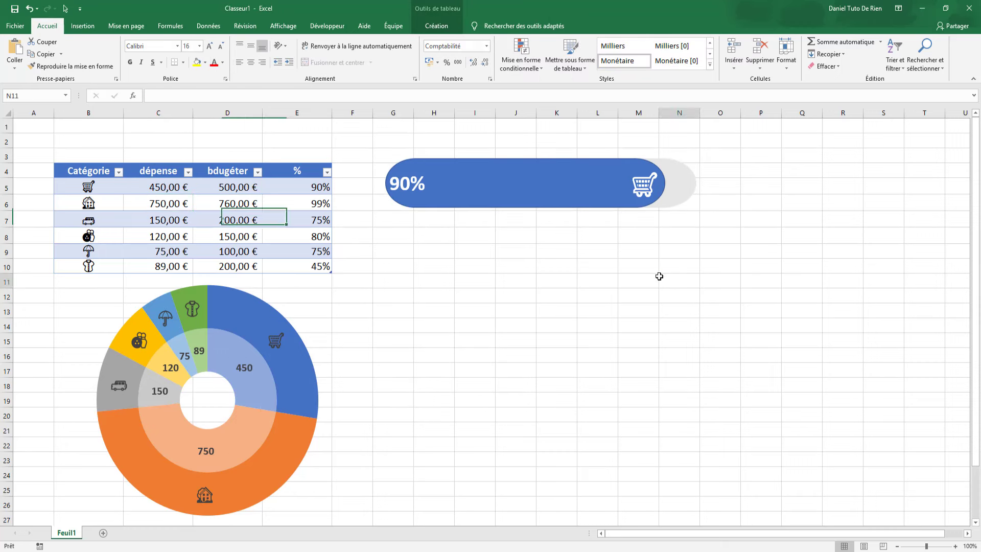
Step: Paste a copy of the progress bar chart at cell L11
{"action": "left_click", "coordinate": [680, 207]}
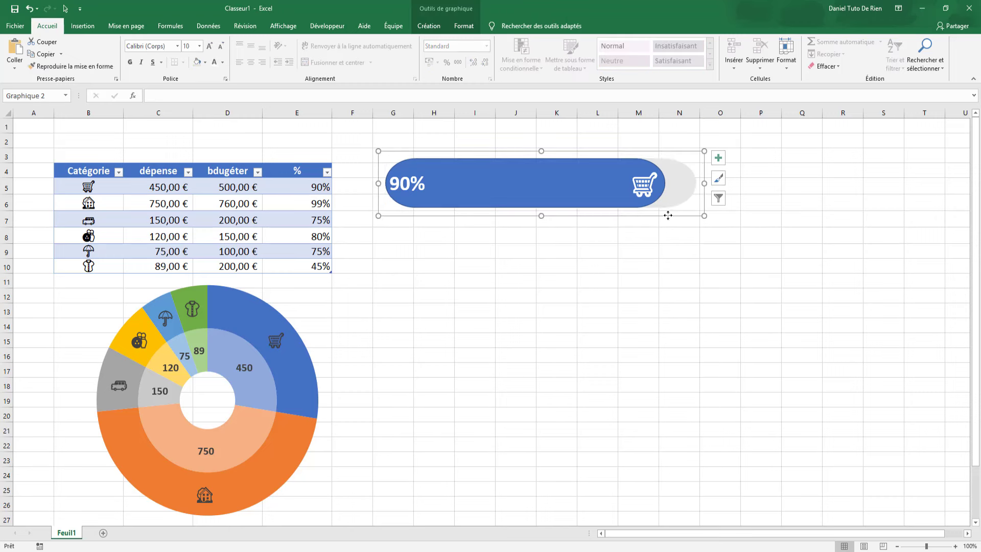
{"action": "left_click", "coordinate": [593, 286]}
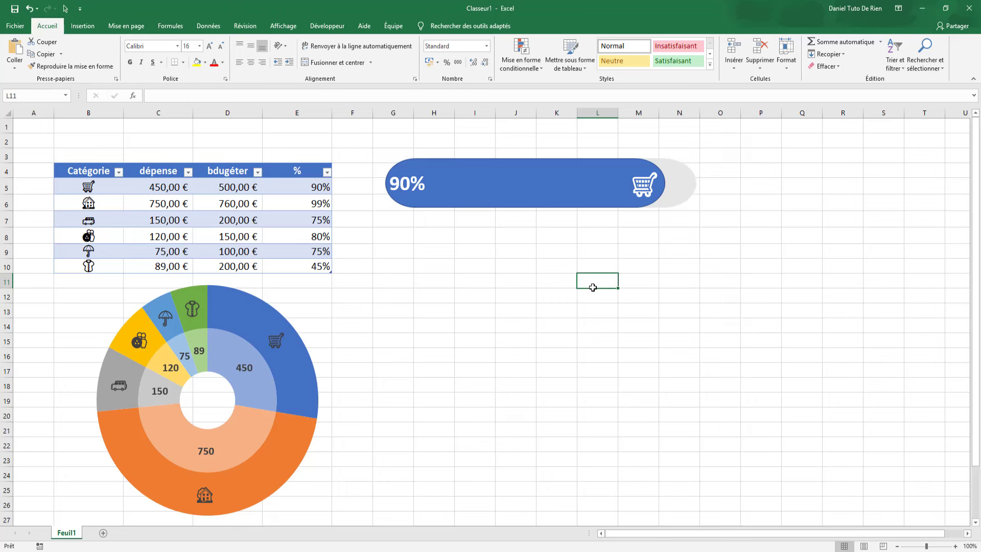
{"action": "key", "text": "ctrl+v"}
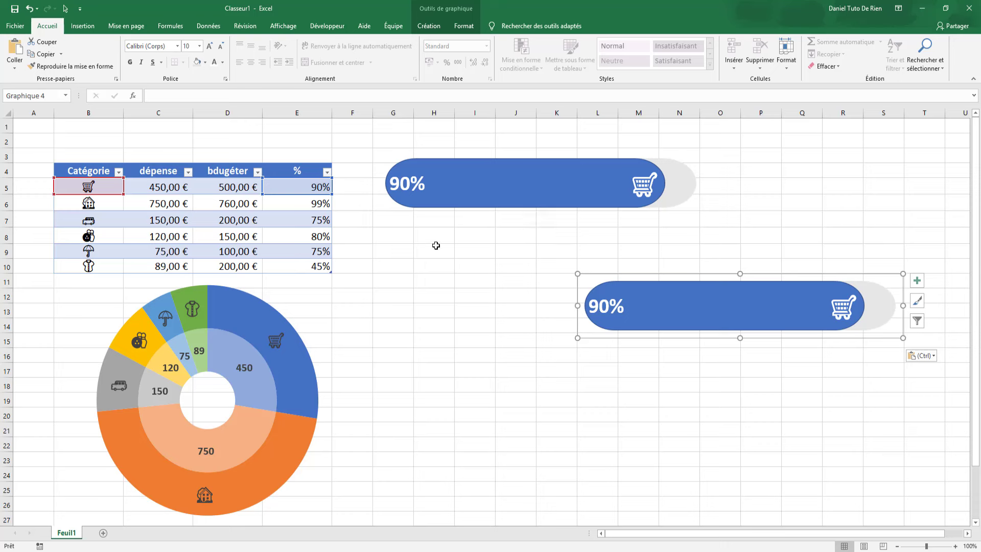
Step: Drag the copied progress bar up and left so it aligns directly beneath the original
{"action": "left_click", "coordinate": [409, 251]}
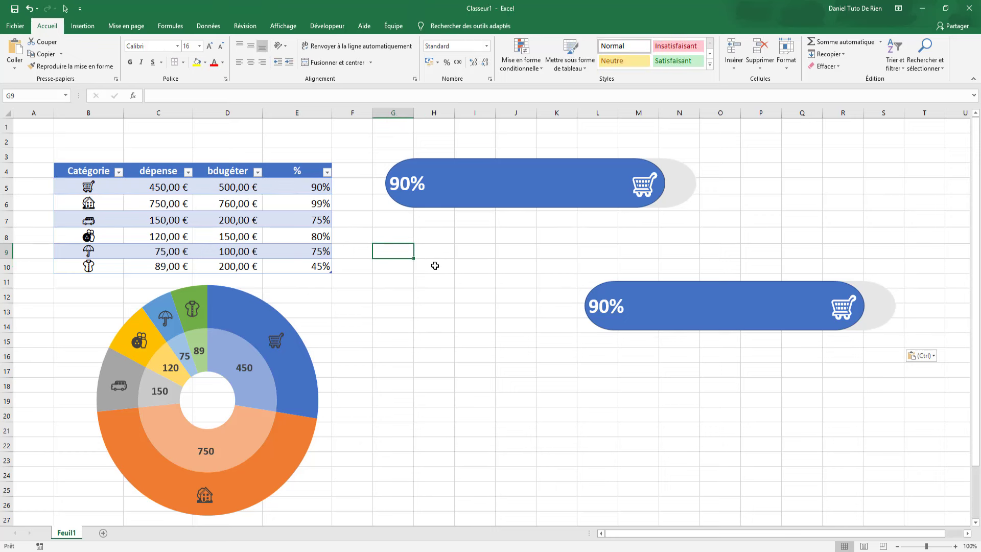
{"action": "left_click", "coordinate": [704, 324]}
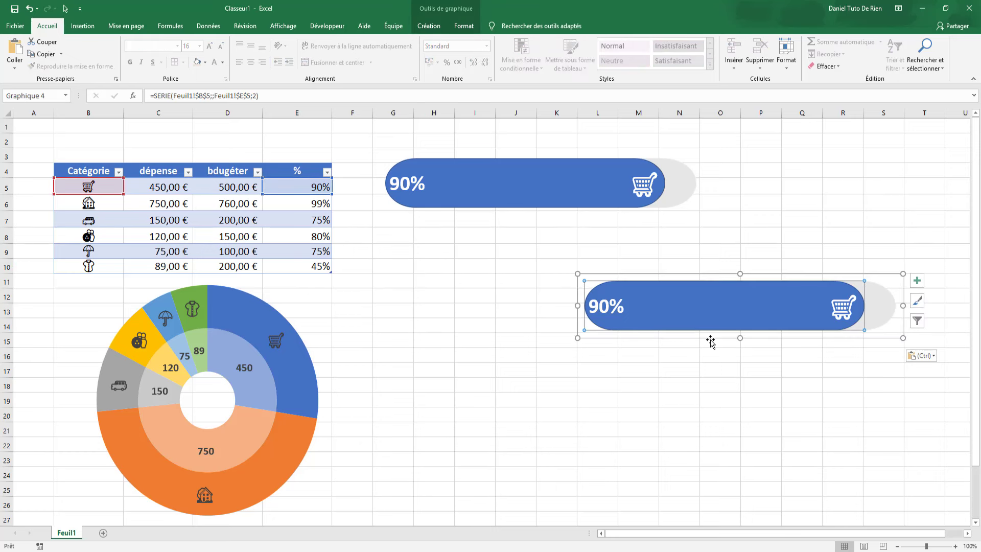
{"action": "mouse_move", "coordinate": [709, 338]}
{"action": "left_mouse_down"}
{"action": "mouse_move", "coordinate": [515, 291]}
{"action": "mouse_move", "coordinate": [499, 271]}
{"action": "left_mouse_up"}
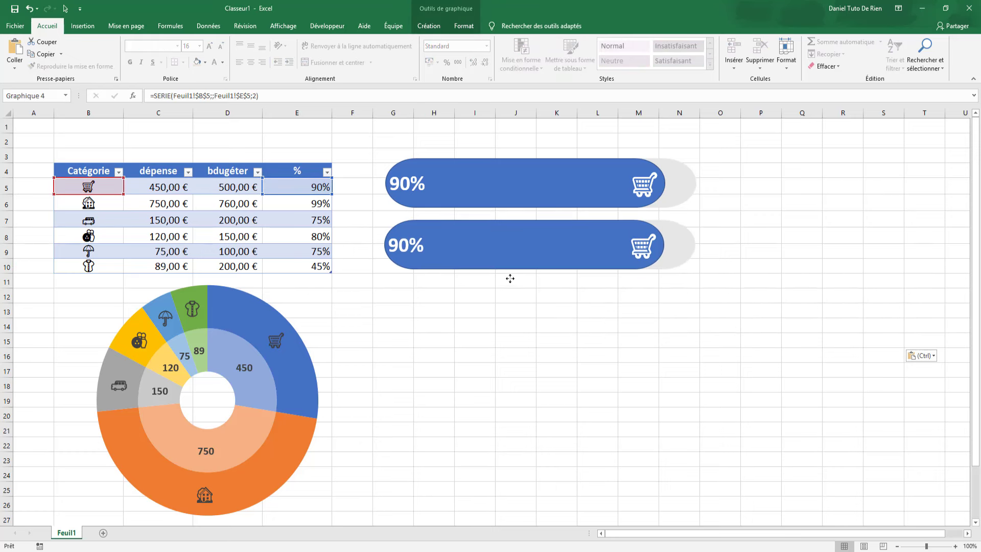
{"action": "left_click", "coordinate": [488, 205]}
{"action": "left_click", "coordinate": [511, 312]}
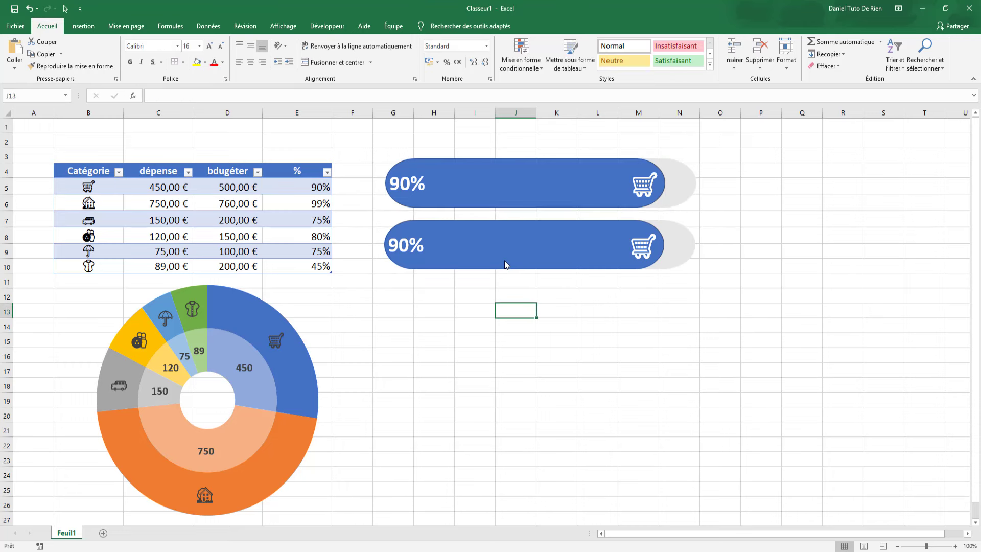
{"action": "left_click", "coordinate": [505, 259]}
Step: Point the copied chart's first series to the house name in B6 and value in E6
{"action": "right_click", "coordinate": [545, 249]}
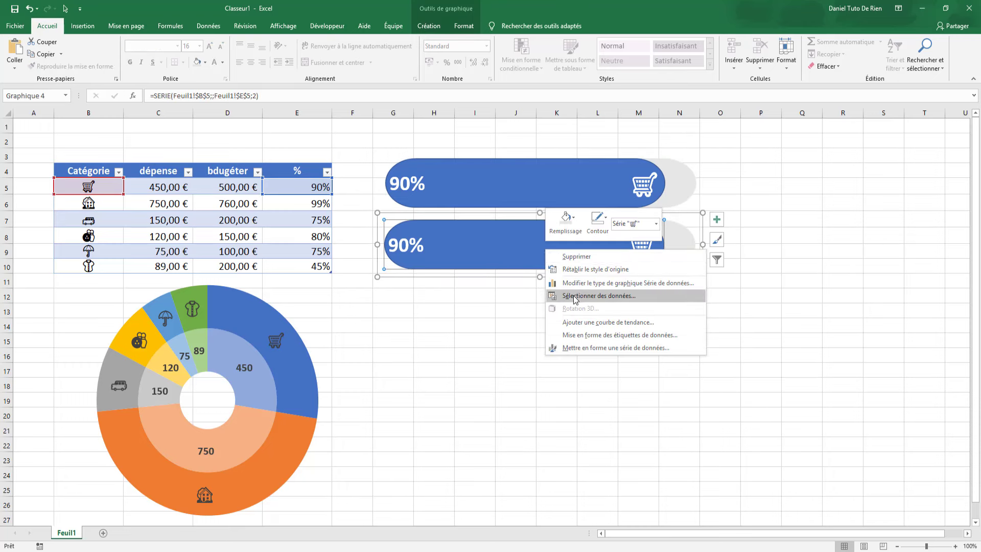
{"action": "left_click", "coordinate": [577, 295]}
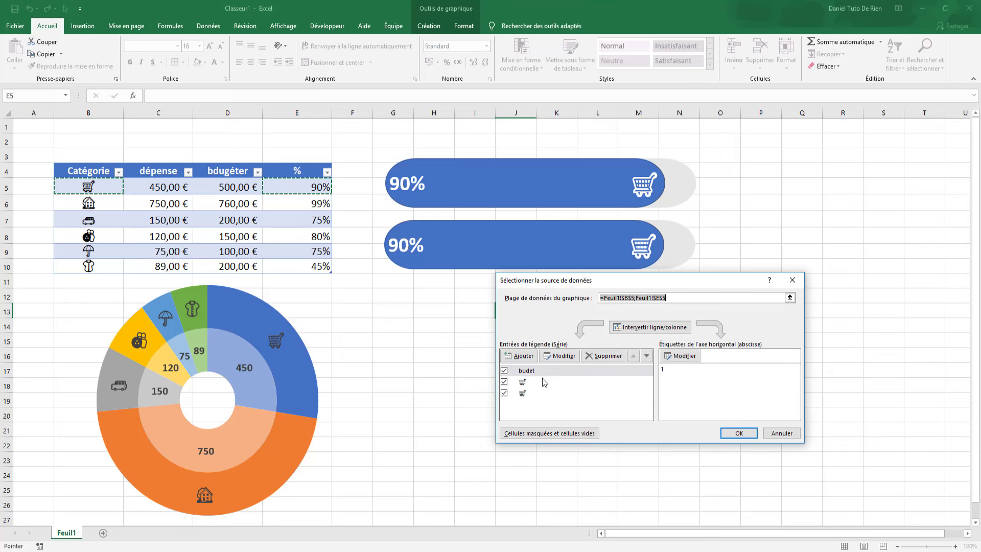
{"action": "left_click", "coordinate": [520, 384]}
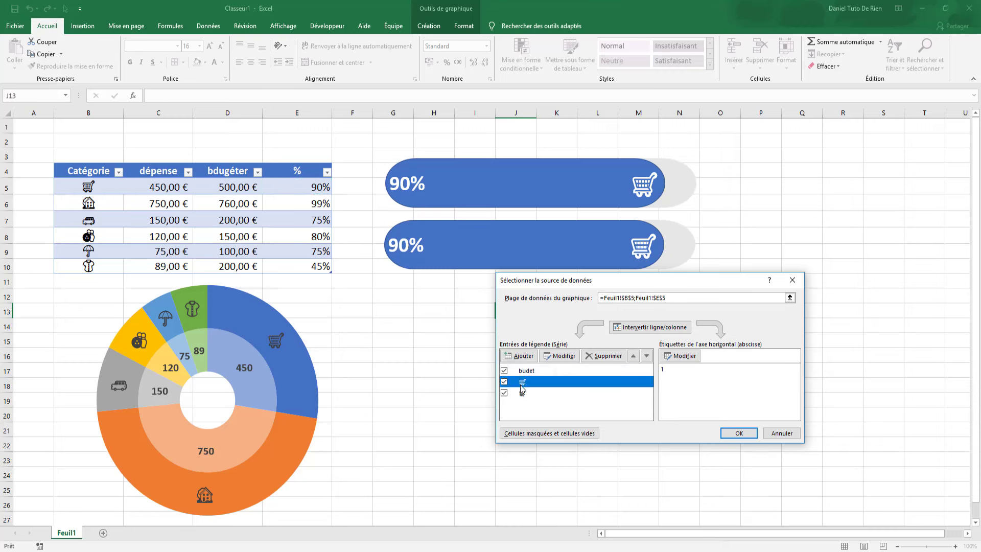
{"action": "left_click", "coordinate": [561, 356]}
{"action": "left_click", "coordinate": [671, 350]}
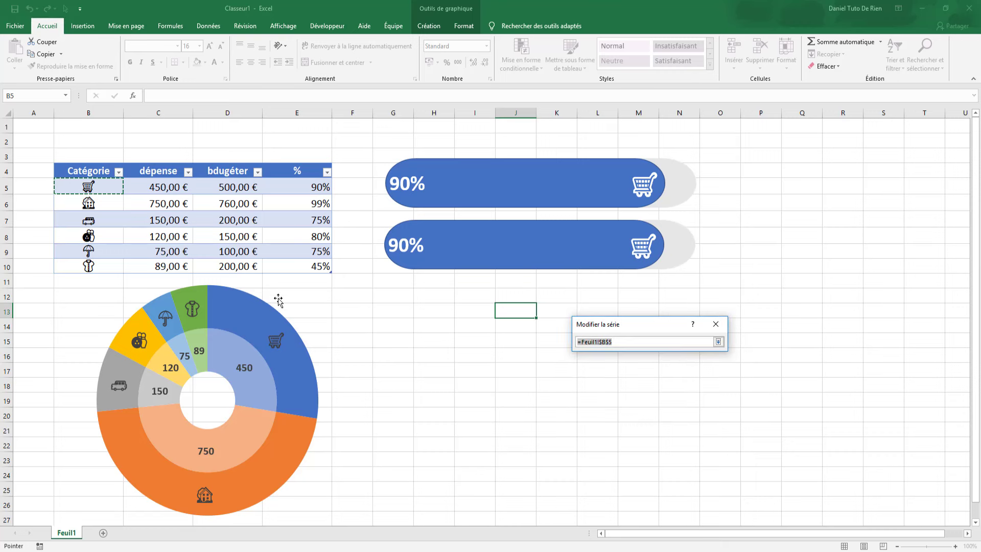
{"action": "left_click", "coordinate": [116, 205]}
{"action": "key", "text": "Return"}
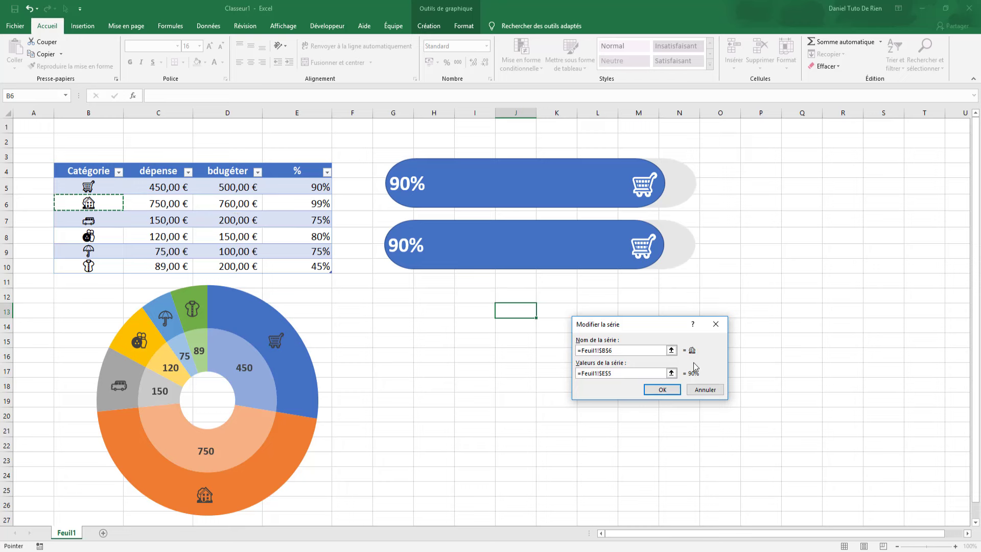
{"action": "left_click", "coordinate": [673, 375]}
{"action": "left_click", "coordinate": [310, 204]}
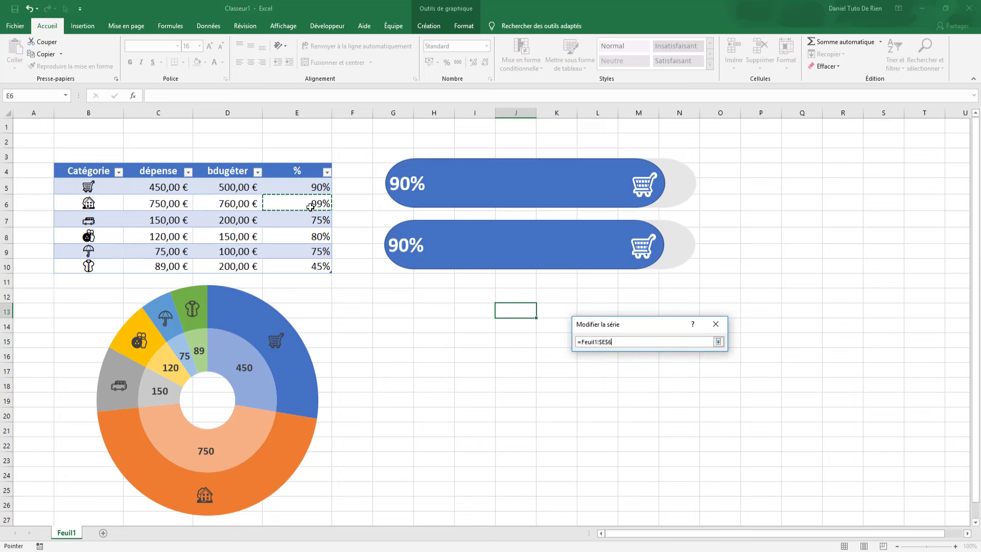
{"action": "key", "text": "Return"}
{"action": "left_click", "coordinate": [662, 389]}
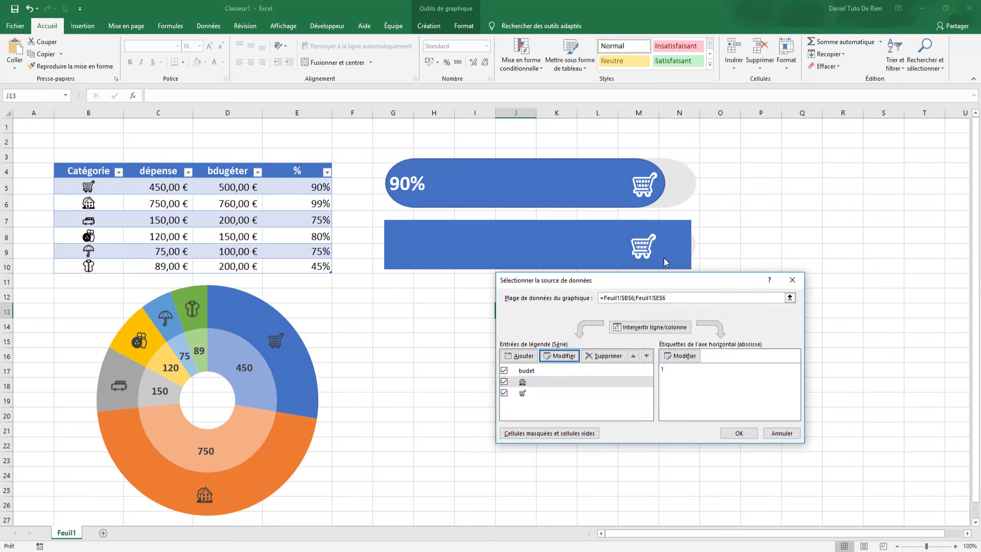
Step: Redirect the remaining cart series to B6 and E6 too, and confirm the data source
{"action": "left_click_drag", "start_coordinate": [673, 289], "coordinate": [635, 319]}
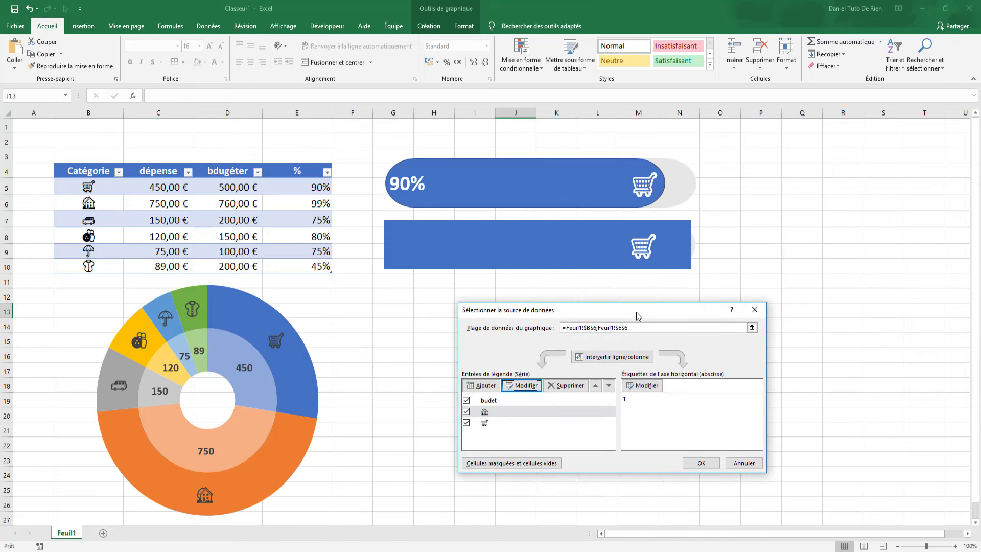
{"action": "left_click", "coordinate": [490, 424]}
{"action": "left_click", "coordinate": [523, 387]}
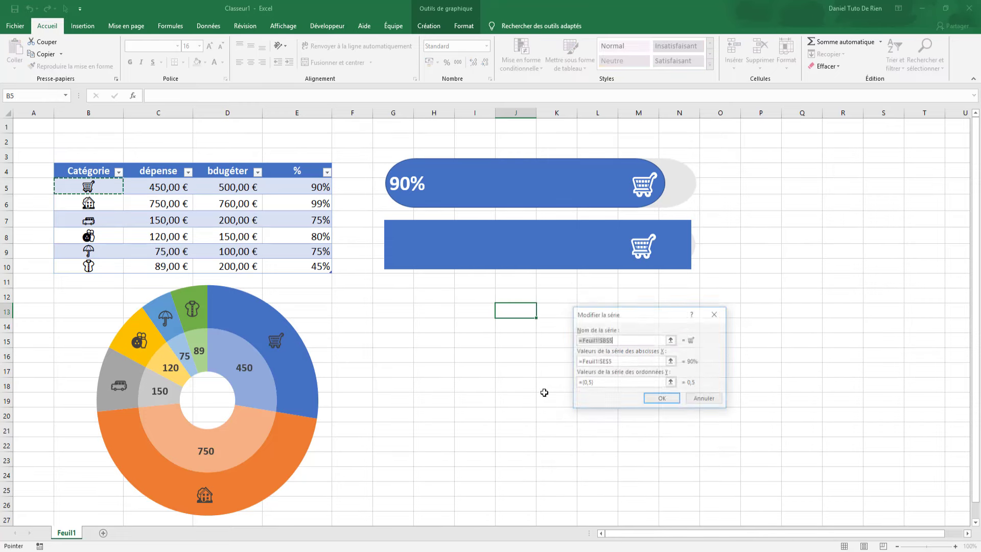
{"action": "left_click", "coordinate": [671, 340]}
{"action": "left_click", "coordinate": [106, 209]}
{"action": "key", "text": "Return"}
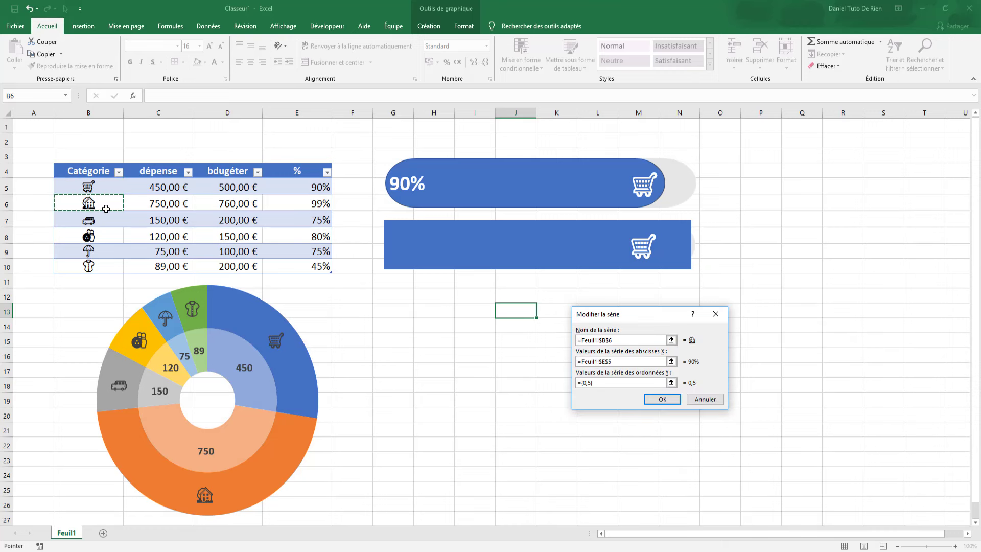
{"action": "left_click", "coordinate": [671, 362]}
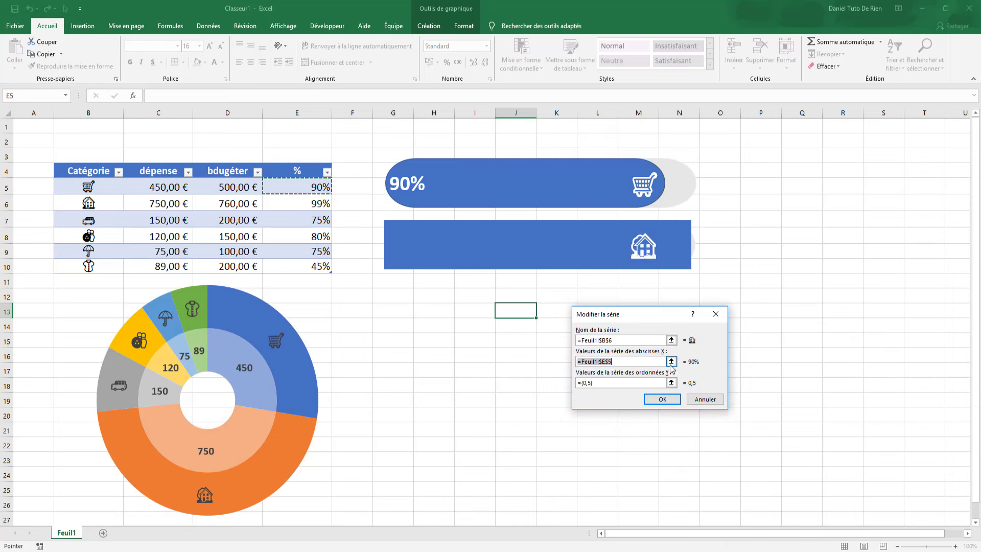
{"action": "left_click", "coordinate": [312, 202]}
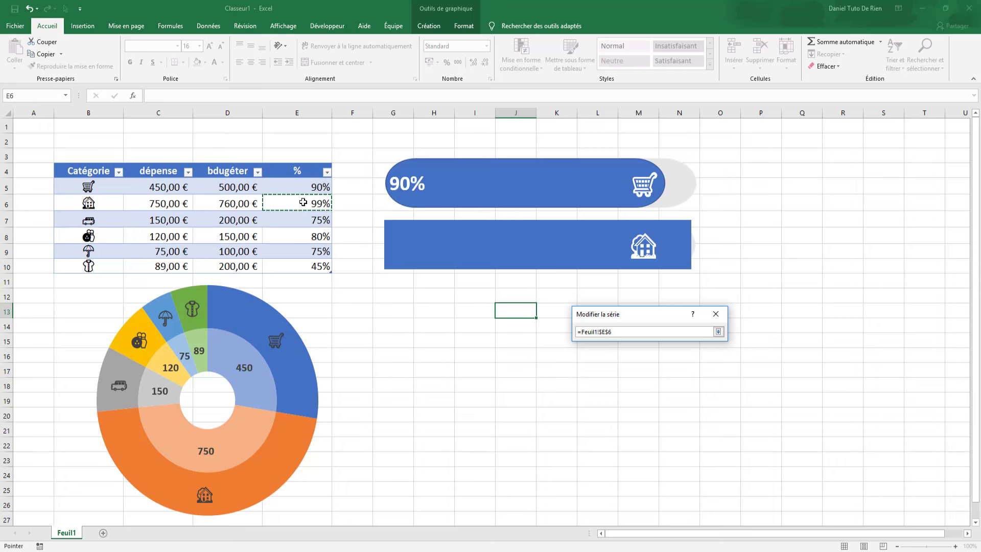
{"action": "key", "text": "Return"}
{"action": "left_click", "coordinate": [663, 400]}
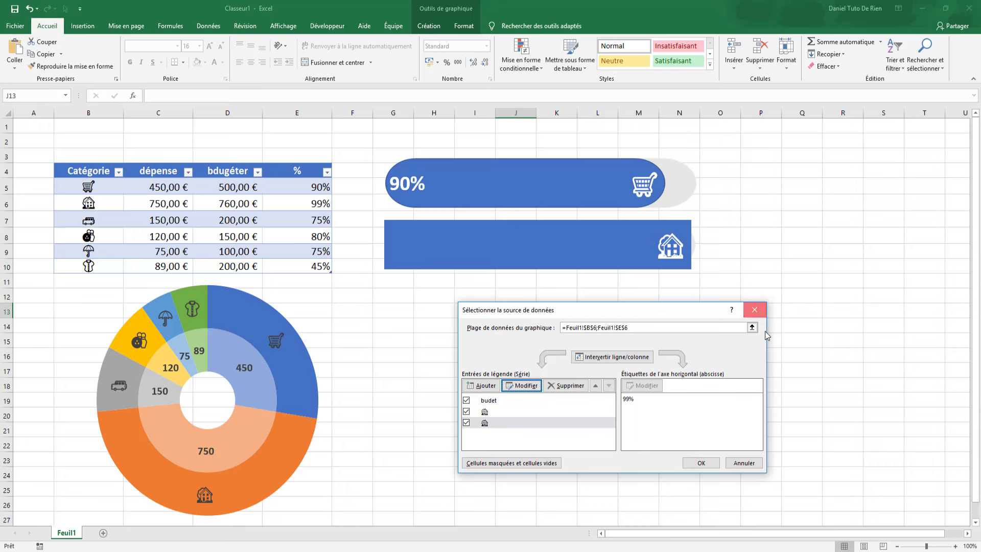
{"action": "left_click", "coordinate": [701, 463]}
{"action": "left_click", "coordinate": [638, 326]}
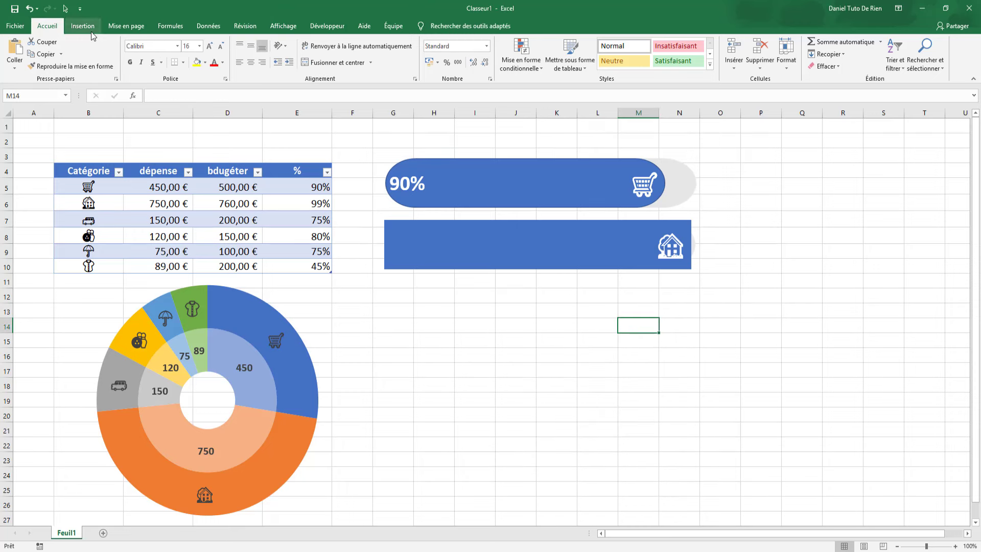
Step: Draw a rounded rectangle under the house bar, round it into a pill, and fill it orange
{"action": "left_click", "coordinate": [82, 26]}
{"action": "left_click", "coordinate": [179, 53]}
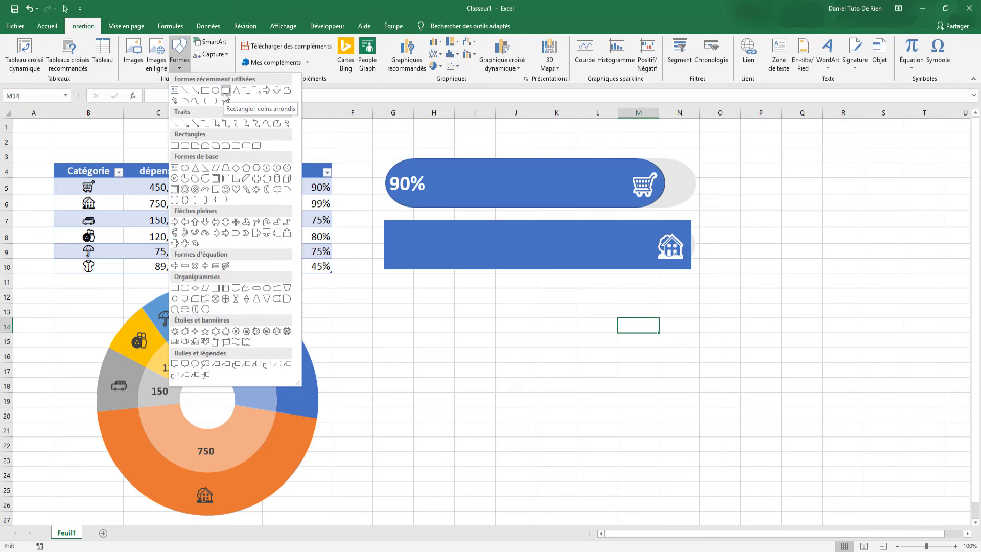
{"action": "left_click", "coordinate": [226, 91]}
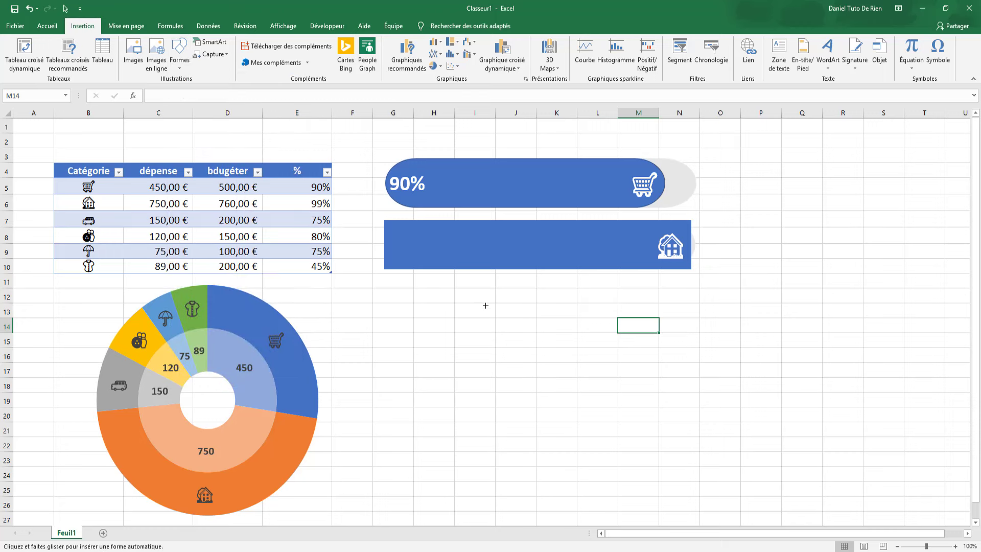
{"action": "mouse_move", "coordinate": [475, 302]}
{"action": "left_mouse_down"}
{"action": "mouse_move", "coordinate": [712, 365]}
{"action": "mouse_move", "coordinate": [738, 355]}
{"action": "left_mouse_up"}
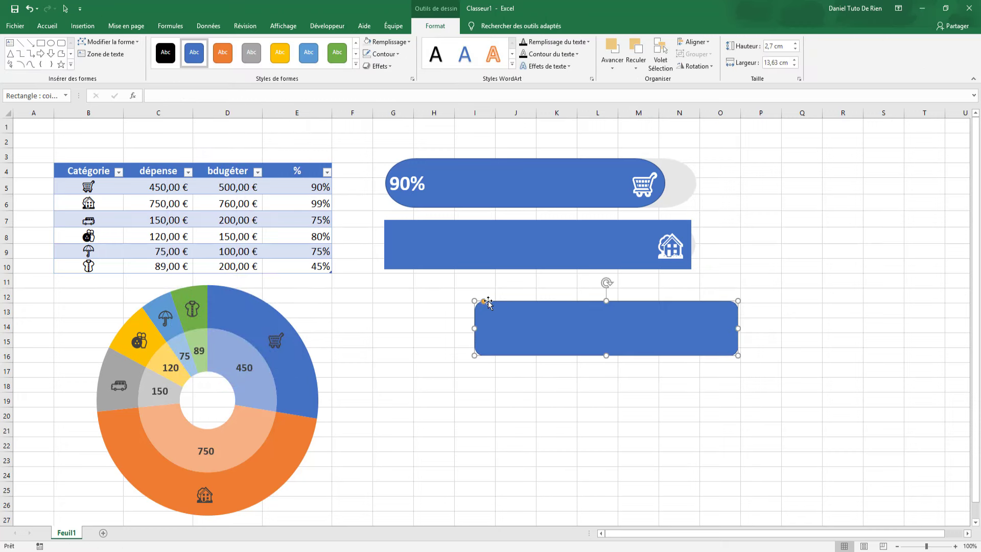
{"action": "left_click_drag", "start_coordinate": [487, 303], "coordinate": [527, 303]}
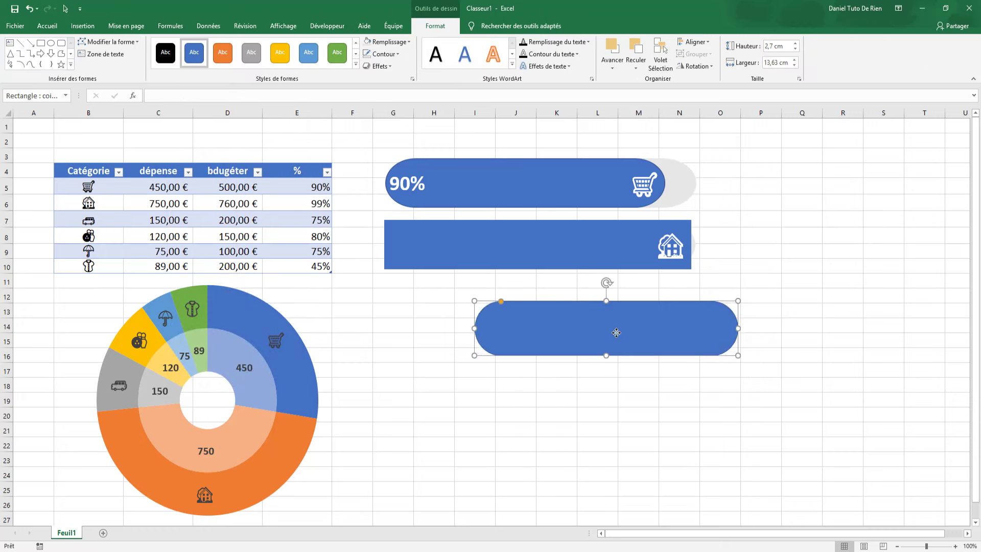
{"action": "left_click", "coordinate": [394, 46]}
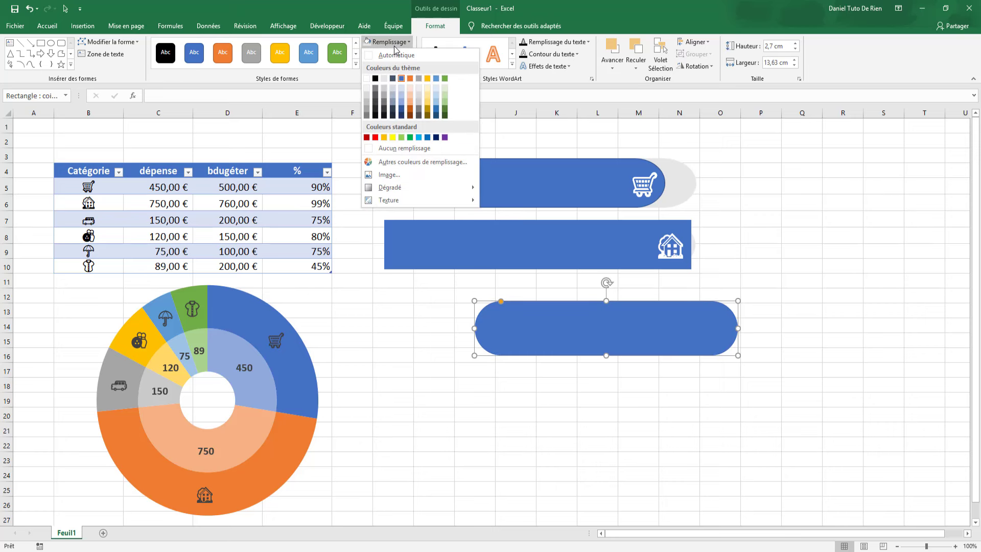
{"action": "left_click", "coordinate": [410, 78]}
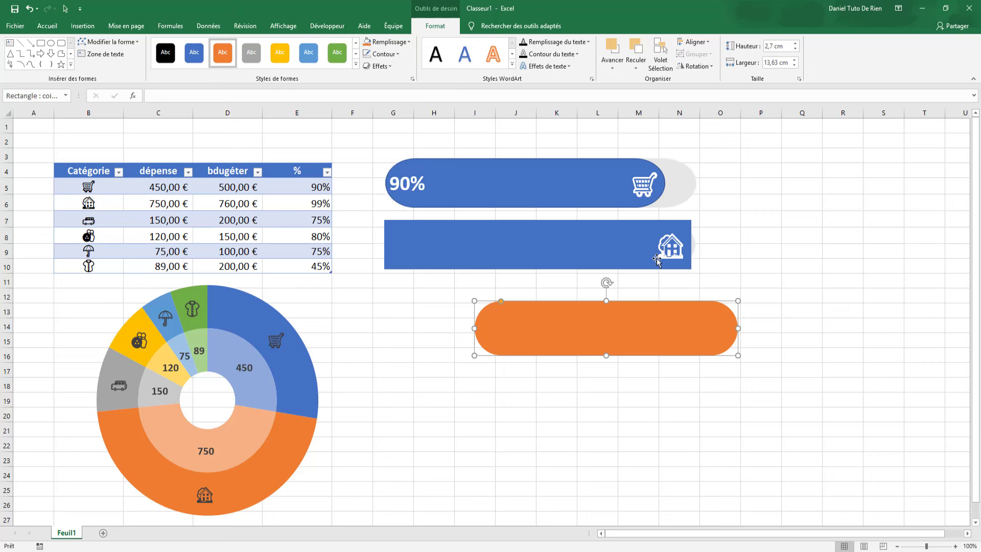
{"action": "left_click", "coordinate": [588, 252]}
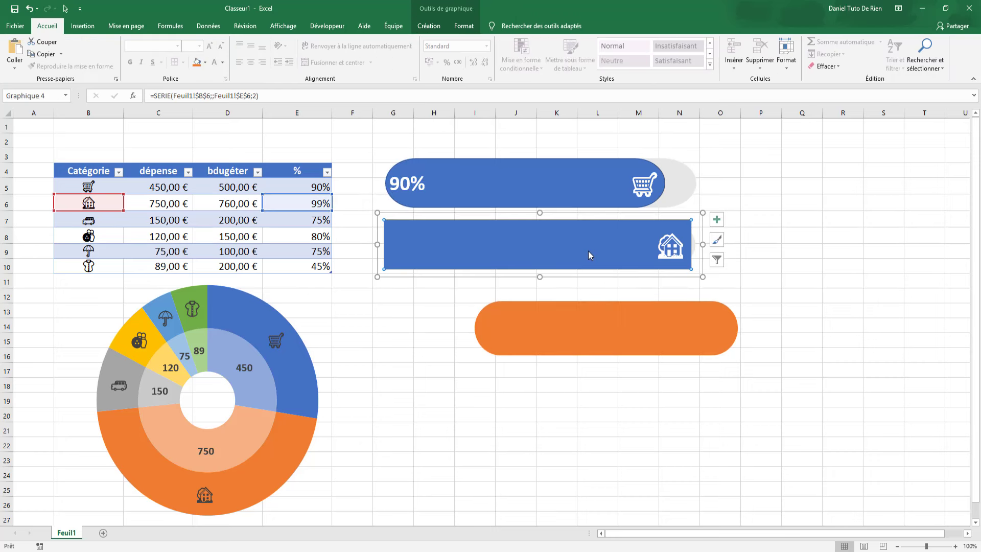
Step: Paste the orange pill fill onto the house bar and change C6 from 750 to 500
{"action": "key", "text": "ctrl+v"}
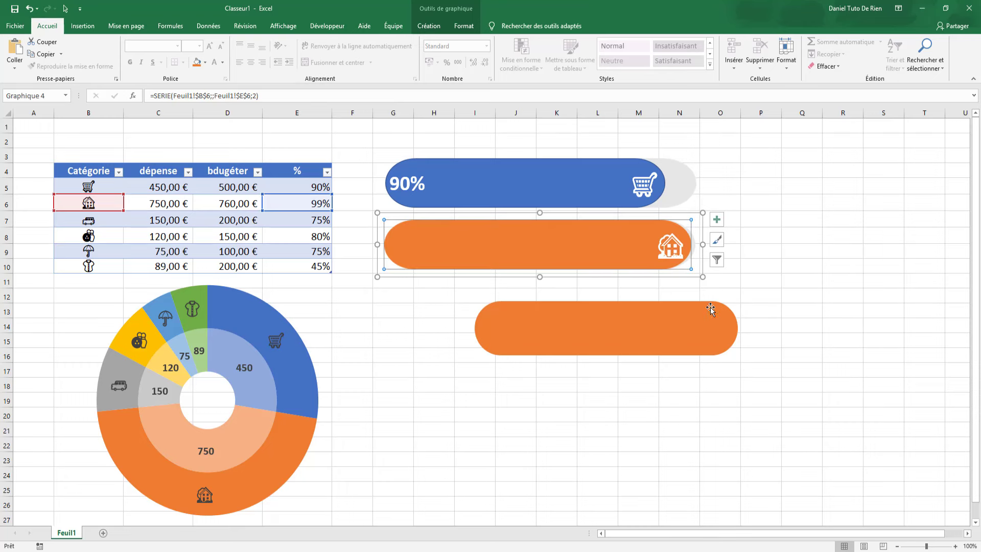
{"action": "left_click", "coordinate": [718, 440]}
{"action": "left_click", "coordinate": [165, 207]}
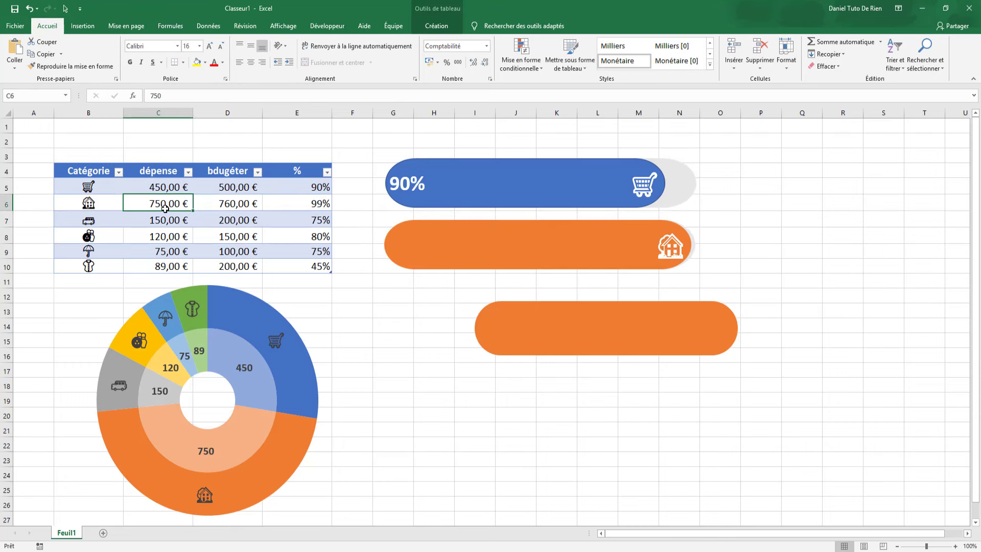
{"action": "type", "text": "500"}
{"action": "key", "text": "Return"}
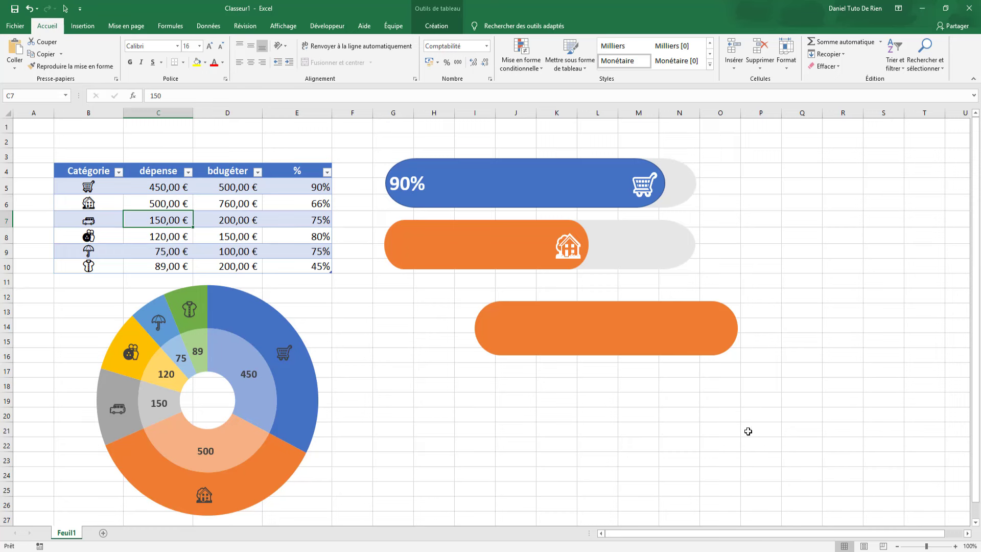
{"action": "left_click", "coordinate": [760, 460]}
Step: Add a data label to the house bar positioned at Bord intérieur
{"action": "left_click", "coordinate": [443, 253]}
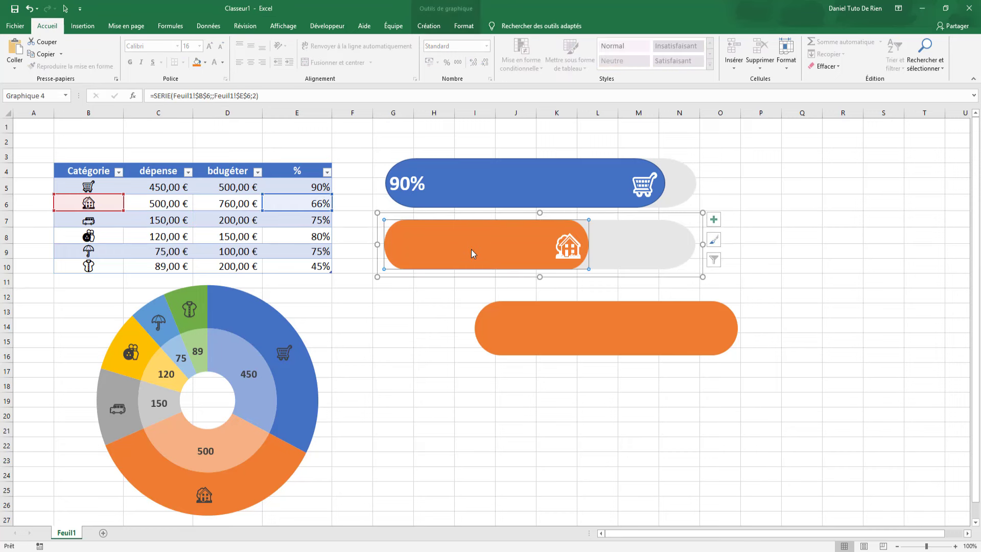
{"action": "left_click", "coordinate": [717, 220]}
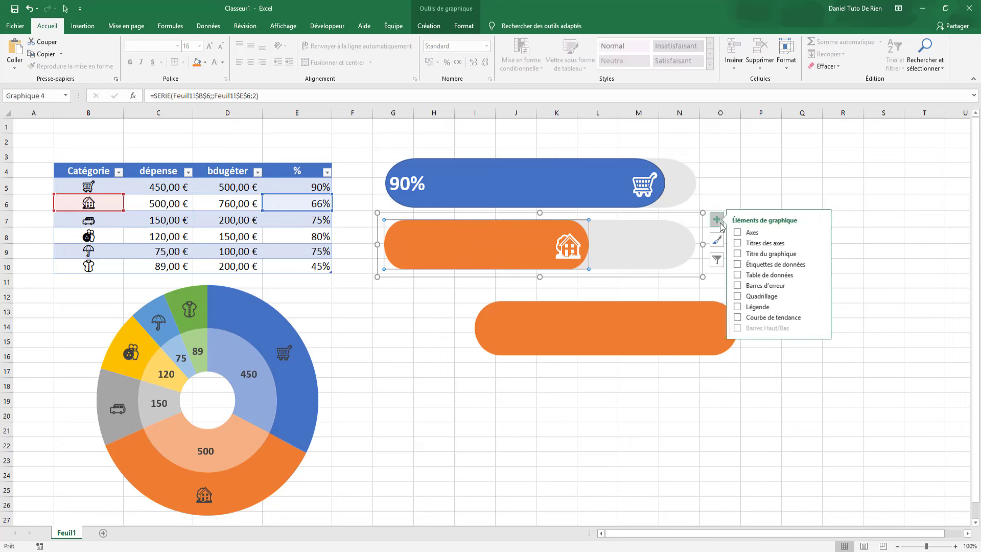
{"action": "left_click", "coordinate": [741, 265]}
{"action": "mouse_move", "coordinate": [820, 263]}
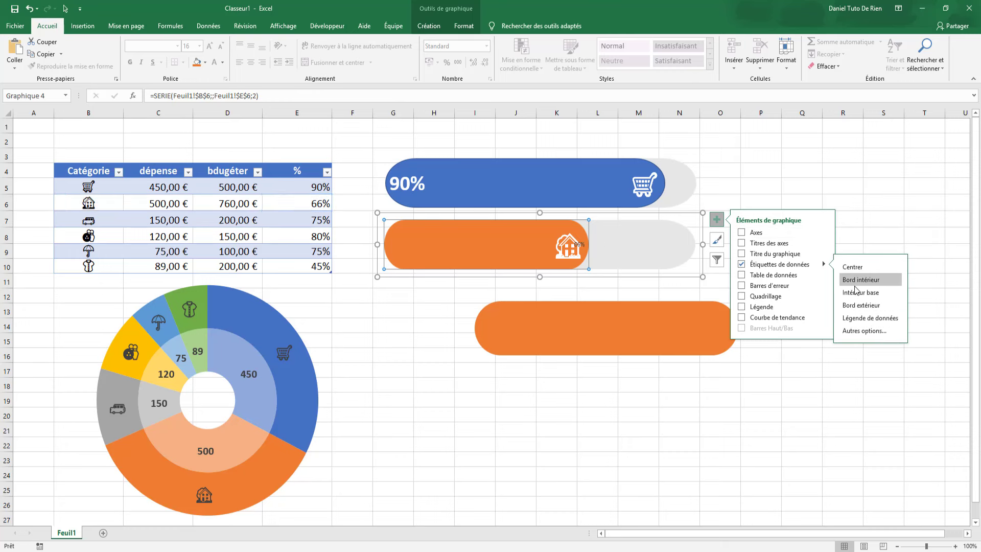
{"action": "left_click", "coordinate": [861, 292]}
{"action": "left_click", "coordinate": [779, 414]}
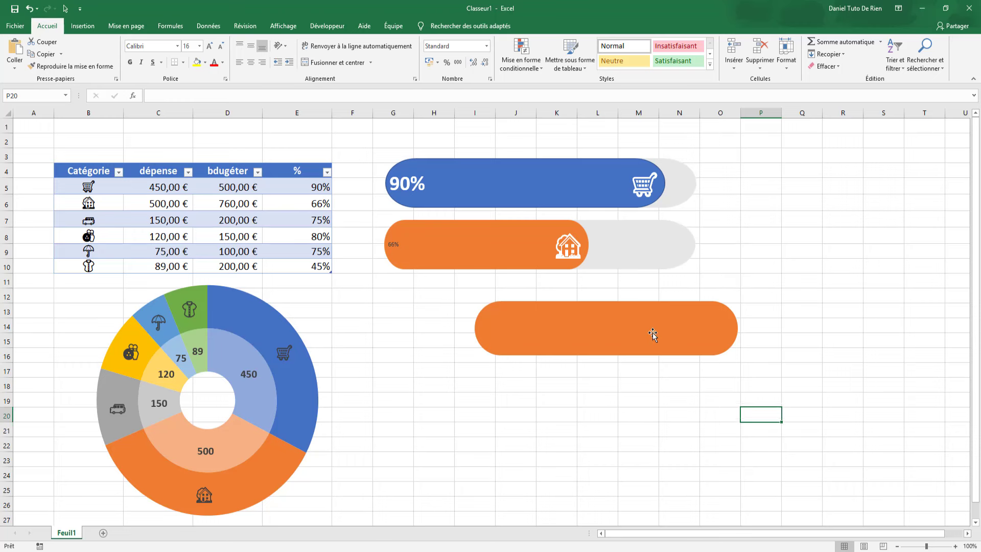
Step: Move the spare orange pill to the right and shorten it from its left side
{"action": "left_click_drag", "start_coordinate": [650, 332], "coordinate": [866, 321]}
{"action": "left_click_drag", "start_coordinate": [692, 317], "coordinate": [821, 316]}
{"action": "left_click", "coordinate": [680, 385]}
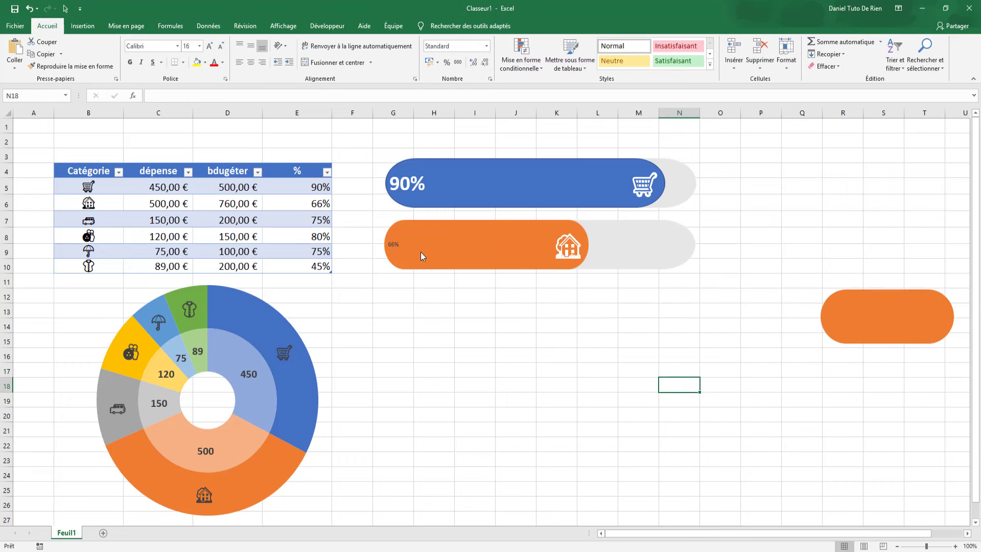
Step: Make the 66% data label size 30 and bold
{"action": "left_click", "coordinate": [394, 245]}
{"action": "type", "text": "30"}
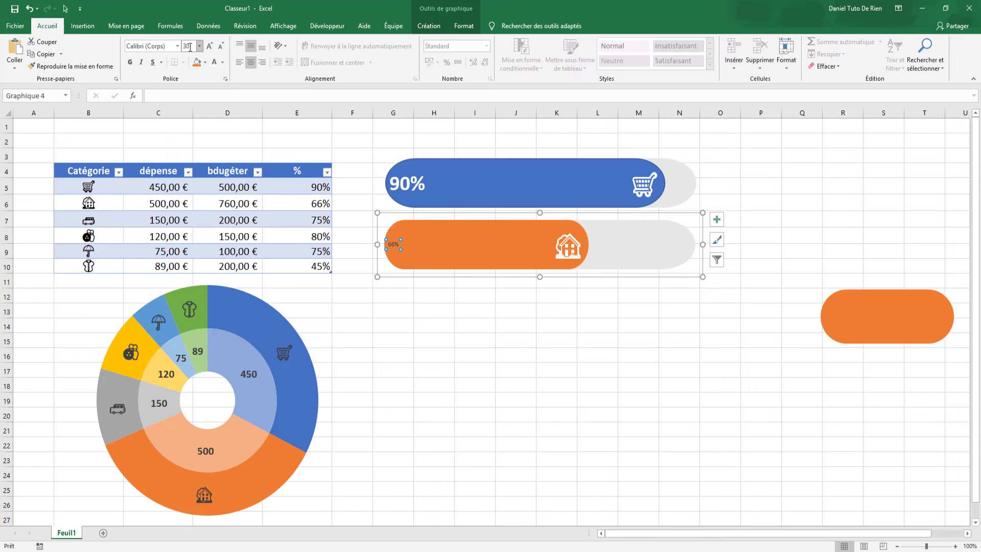
{"action": "key", "text": "Return"}
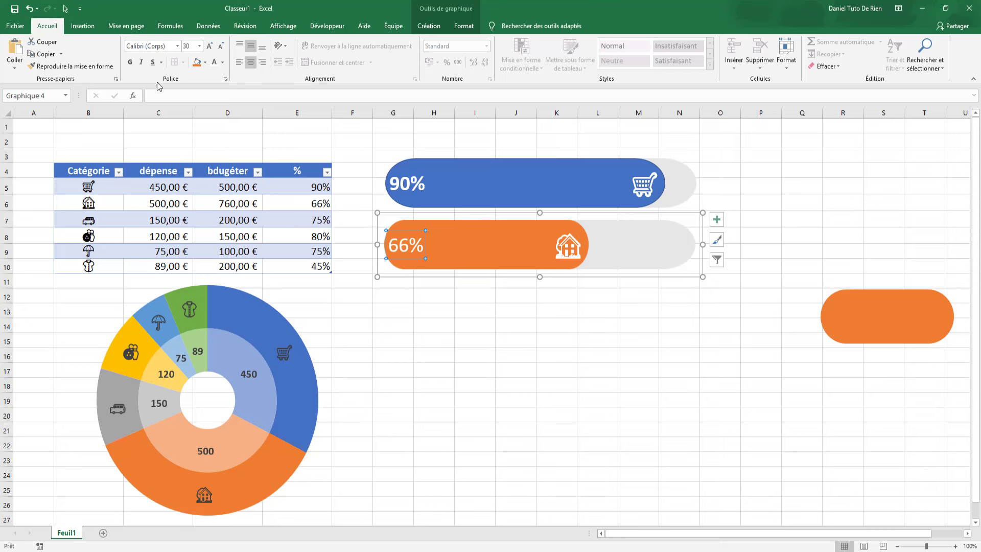
{"action": "left_click", "coordinate": [130, 63]}
{"action": "left_click", "coordinate": [534, 353]}
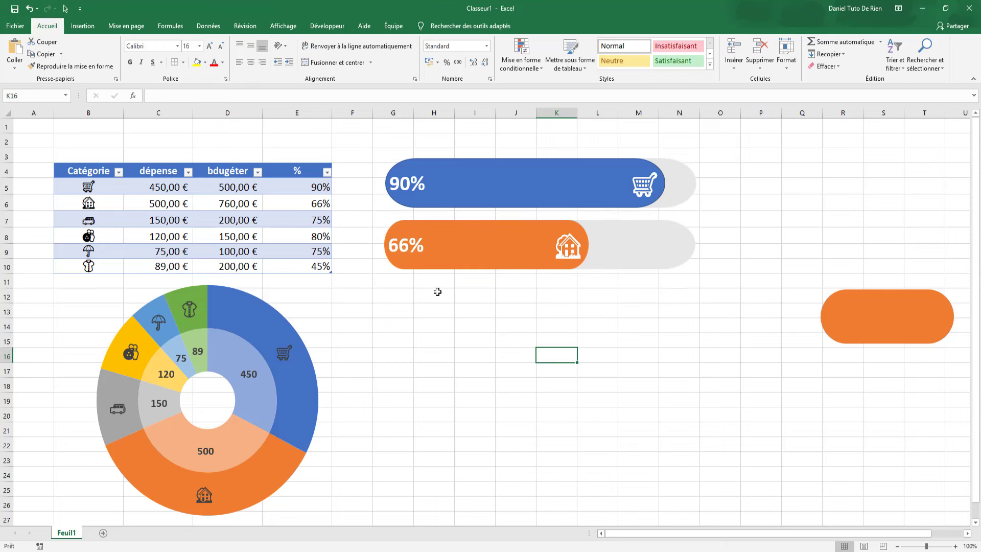
{"action": "left_click", "coordinate": [421, 247]}
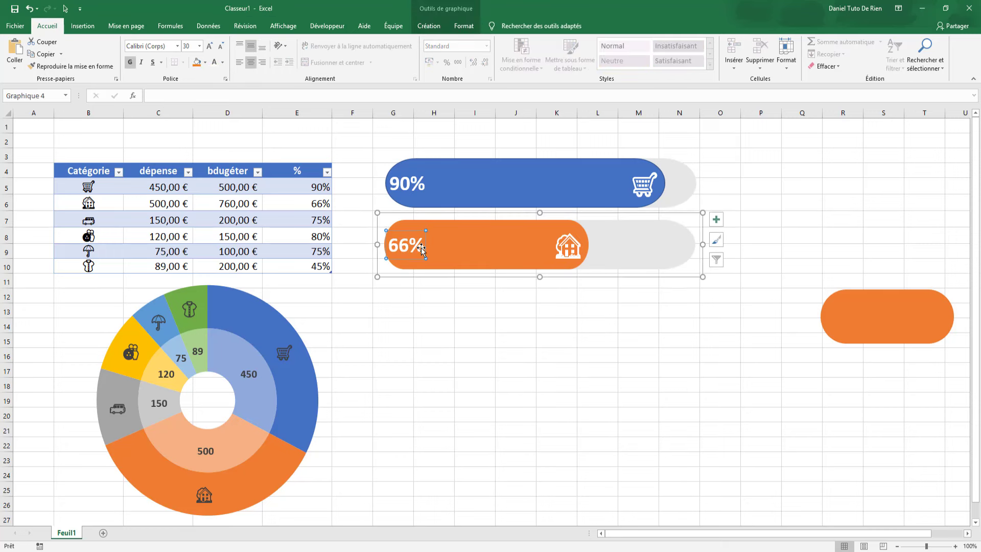
{"action": "left_click", "coordinate": [506, 403]}
{"action": "key", "text": "ctrl+z"}
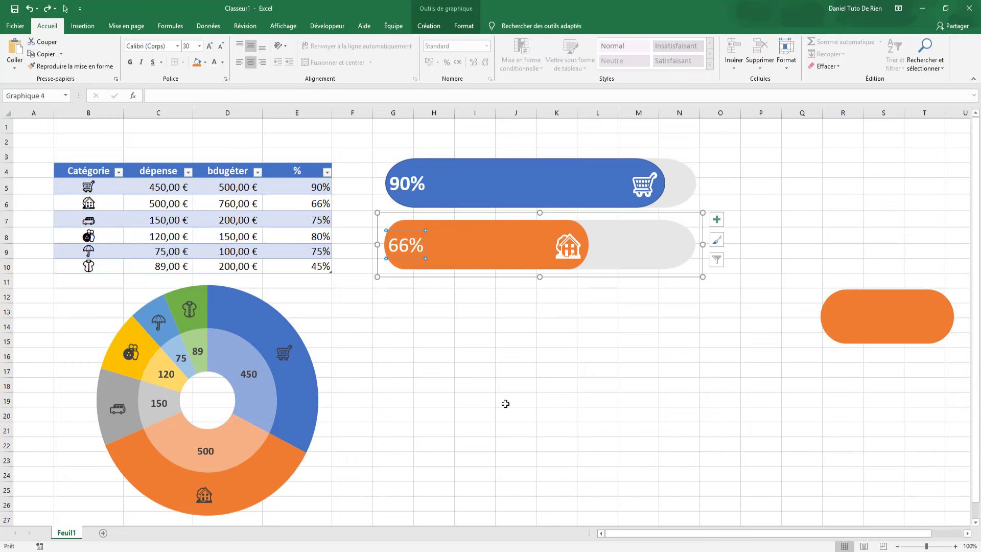
{"action": "key", "text": "ctrl+z"}
{"action": "key", "text": "ctrl+z"}
{"action": "left_click", "coordinate": [460, 356]}
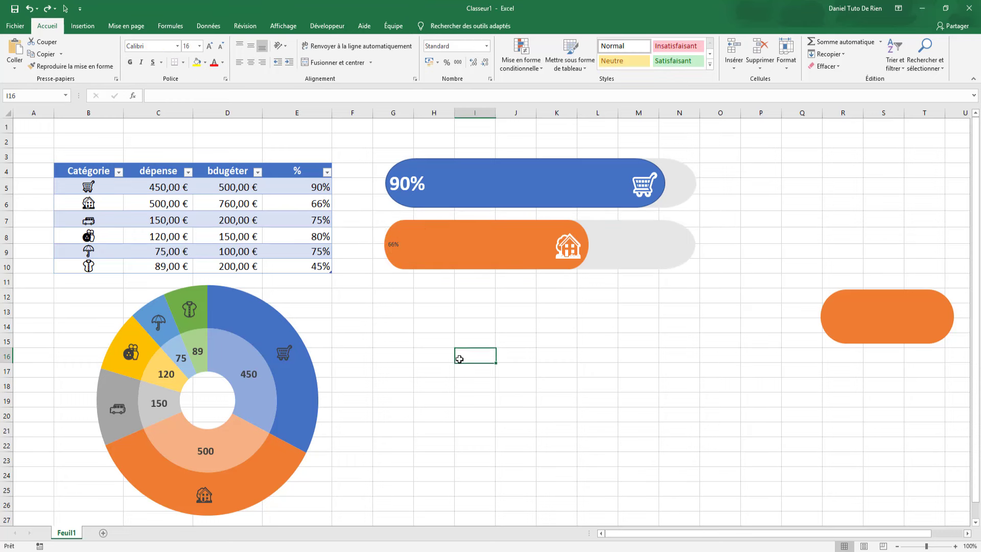
{"action": "left_click", "coordinate": [402, 189]}
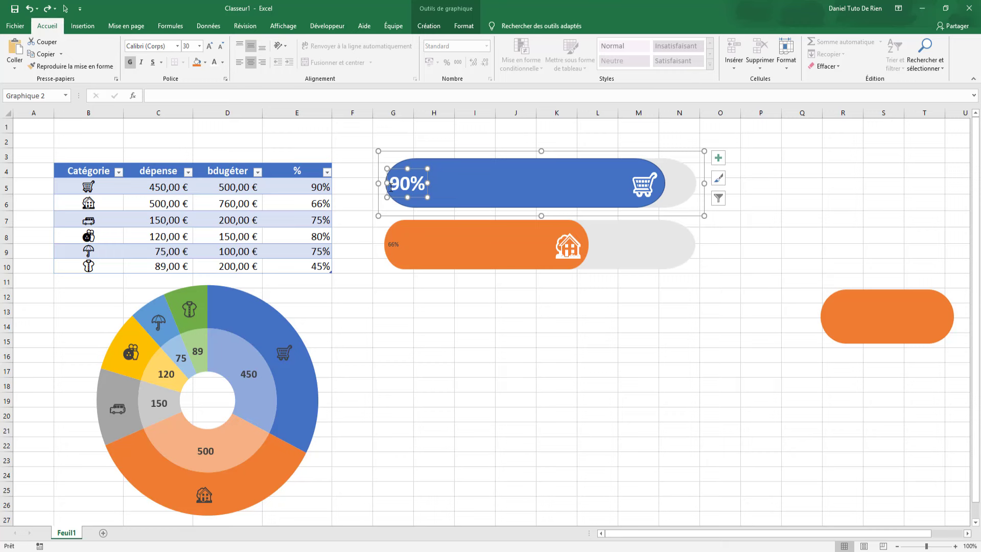
{"action": "left_click", "coordinate": [395, 245]}
{"action": "left_click", "coordinate": [395, 245]}
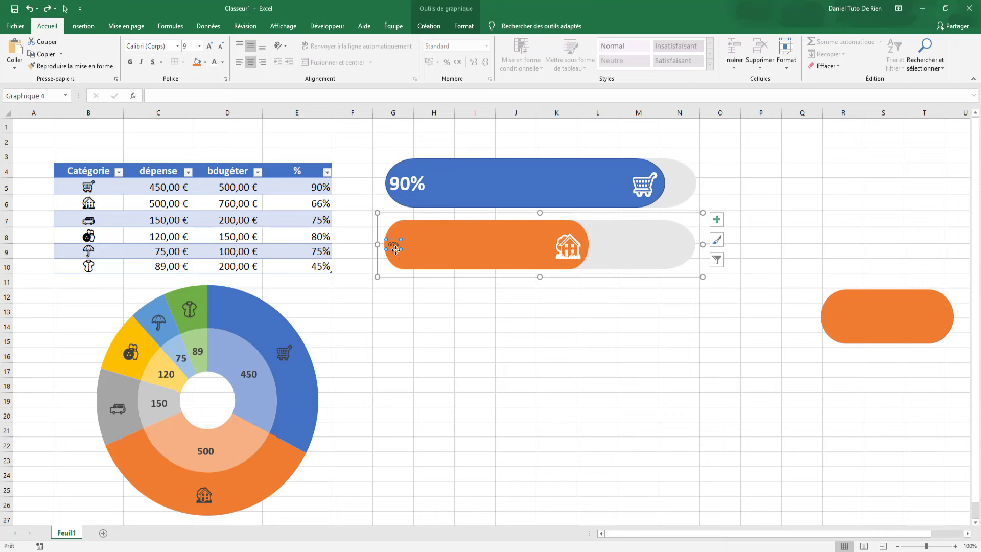
{"action": "mouse_move", "coordinate": [394, 245]}
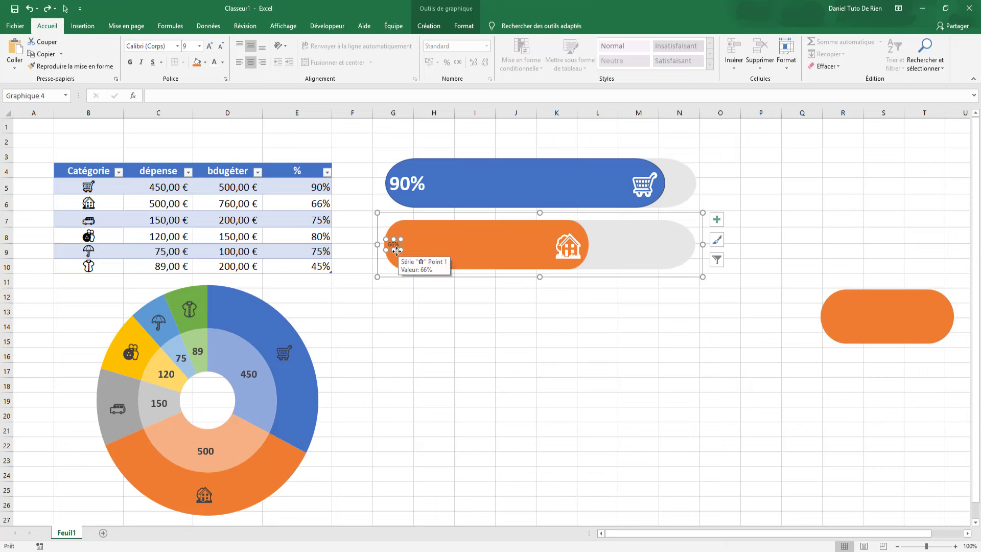
{"action": "key", "text": "F4"}
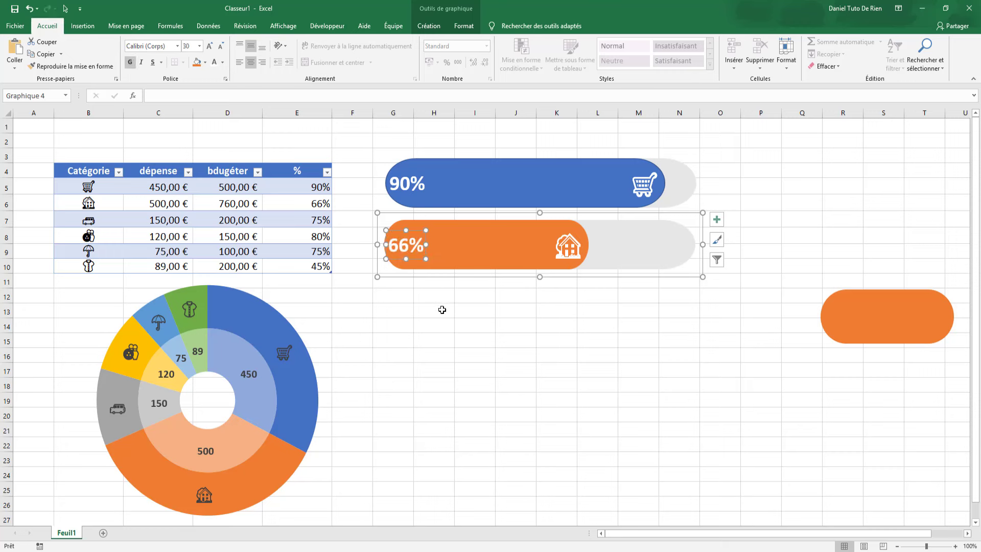
{"action": "left_click", "coordinate": [473, 353]}
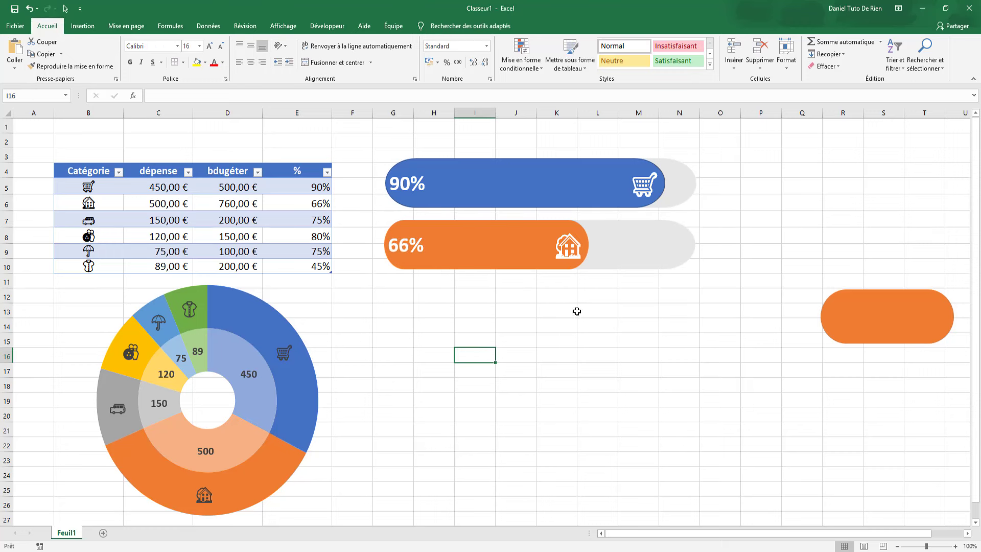